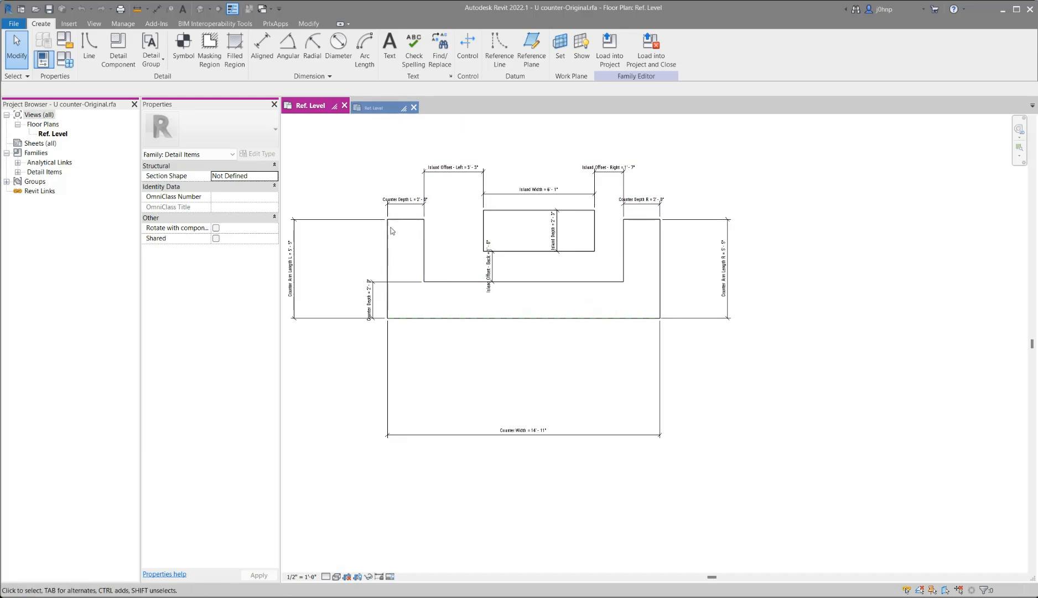
Inspect the Reference property of the island's right edge line and the counter's outer left line.
click(596, 247)
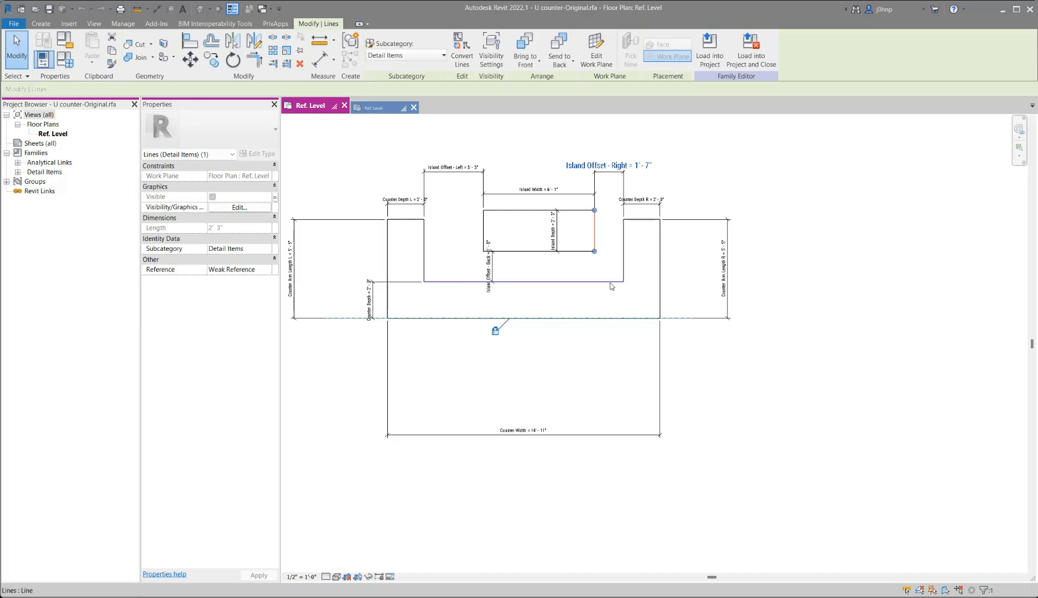
click(267, 270)
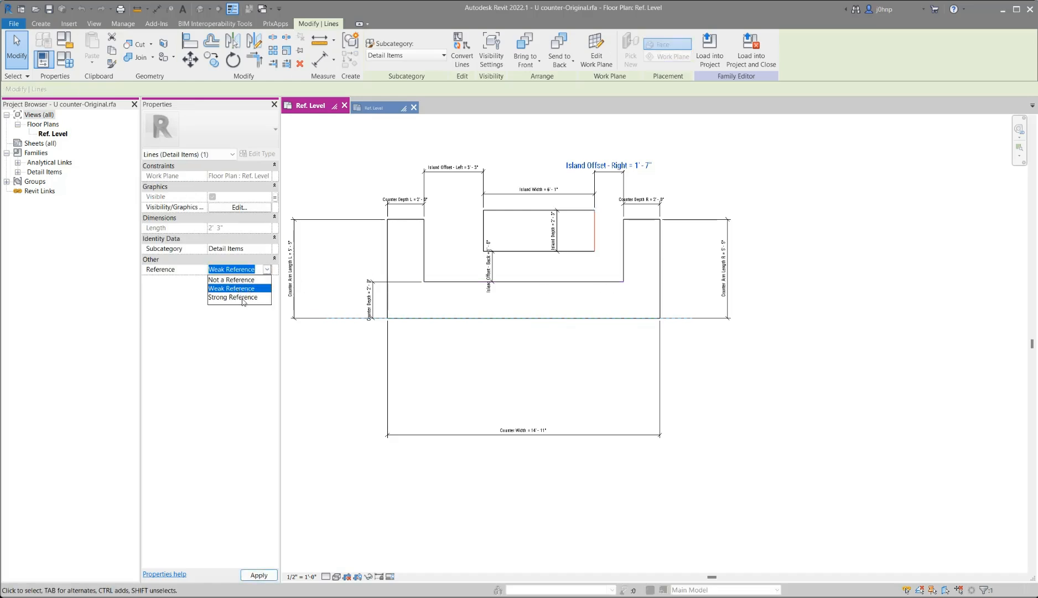
click(547, 370)
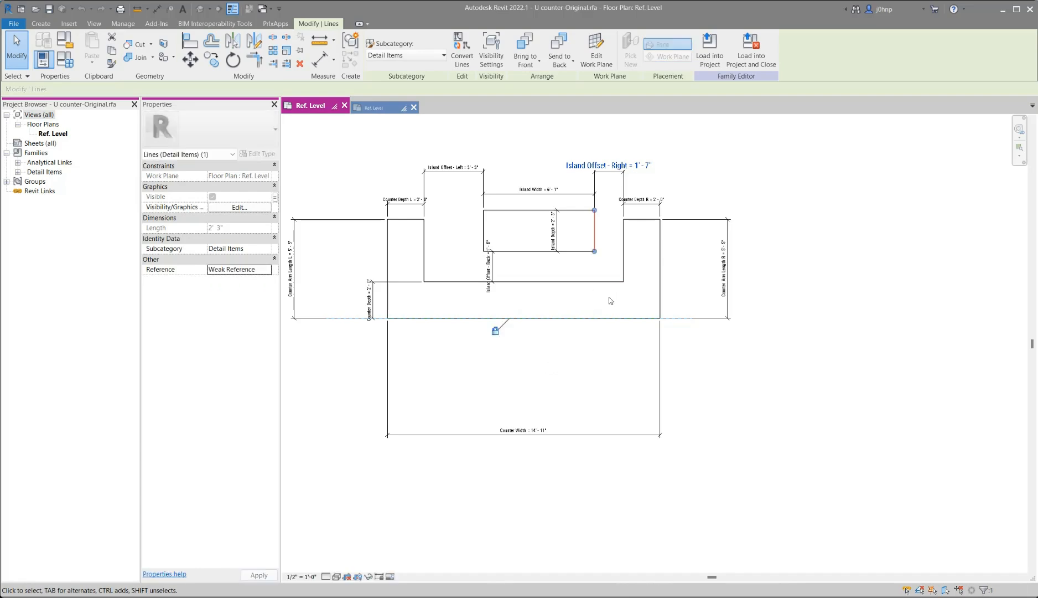
click(570, 303)
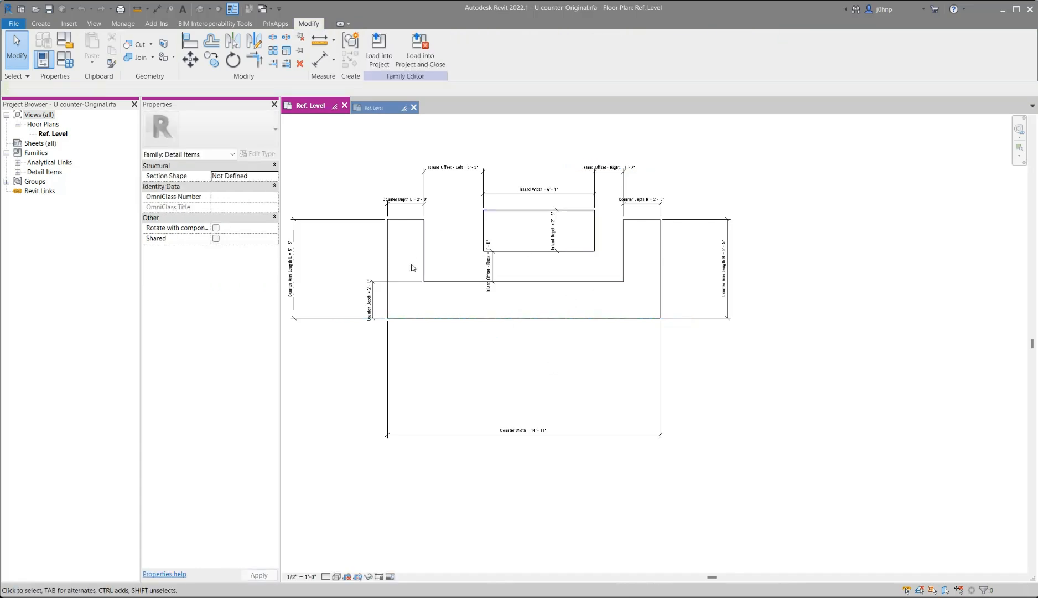
click(389, 229)
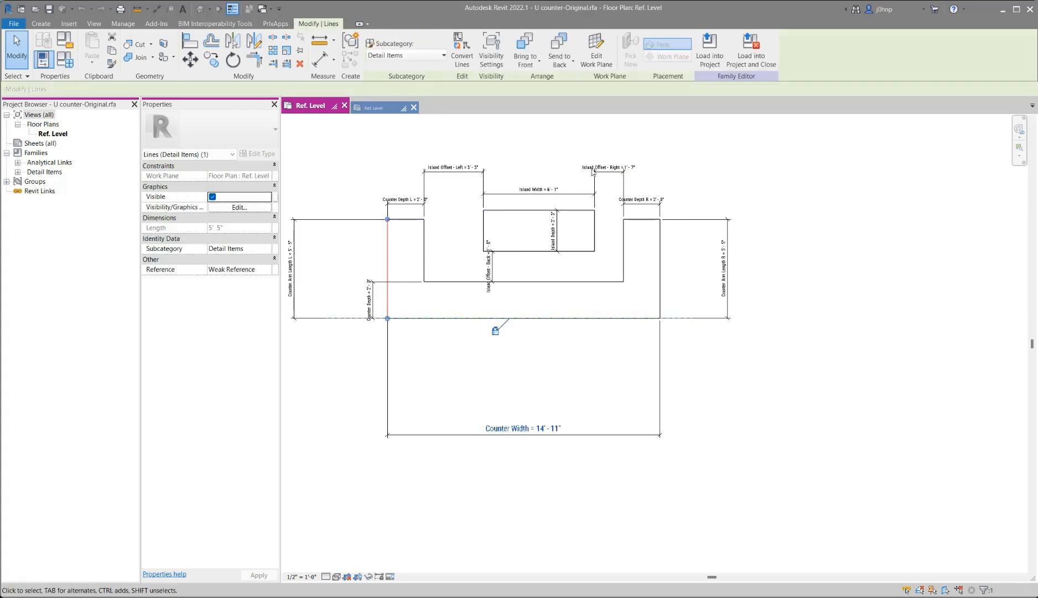
click(550, 475)
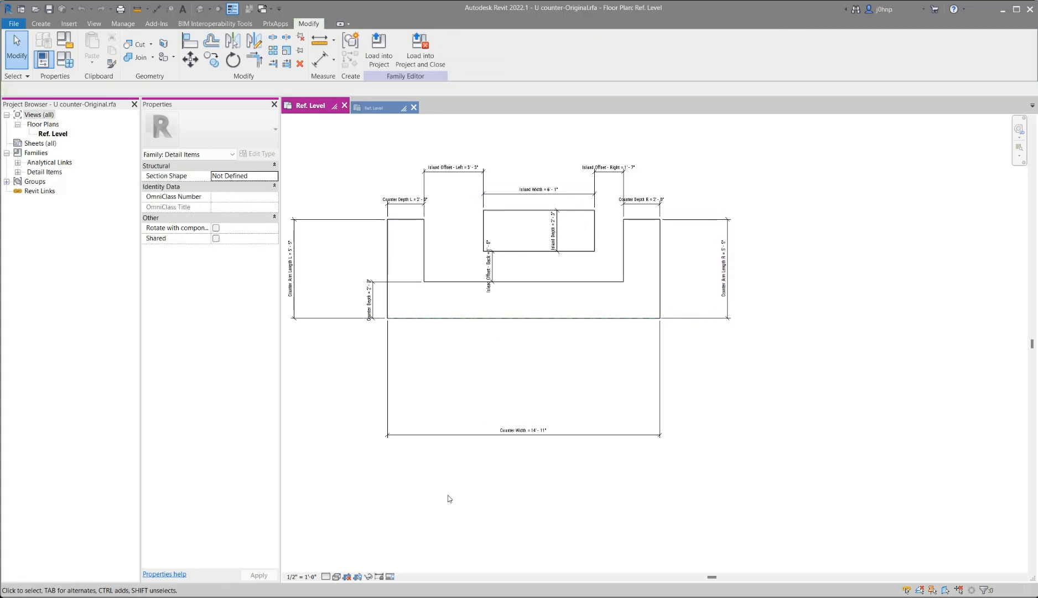
Reveal the constraints in the U counter-Original family view, and return to the normal display.
click(379, 576)
scroll(422, 364, down, 2)
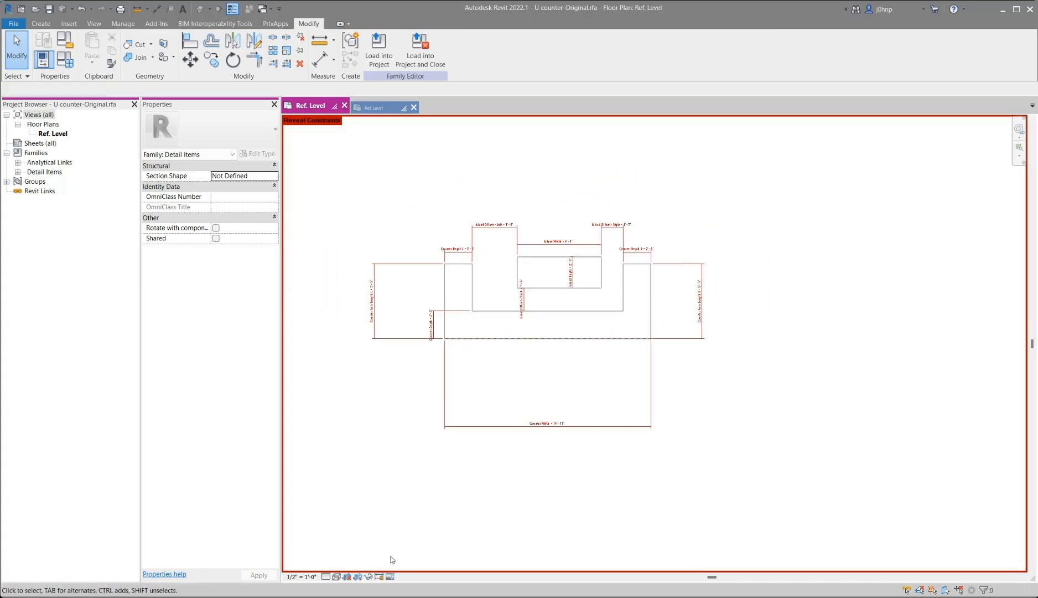
click(385, 577)
scroll(487, 287, up, 2)
Switch to the U counter-Modified family and extend the Counter Back reference plane well past both sides of the counter.
click(382, 108)
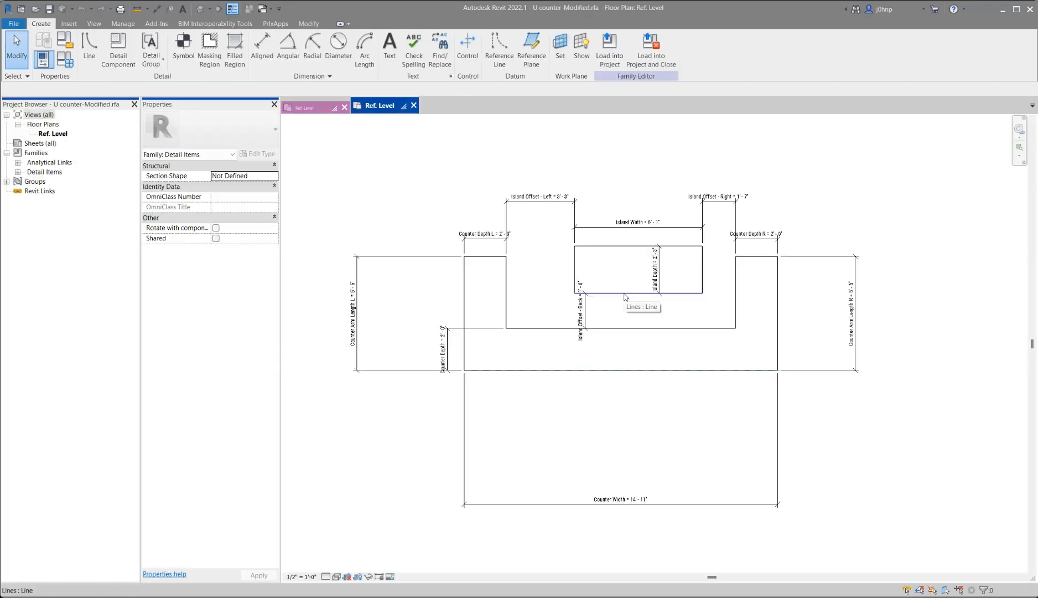
click(607, 372)
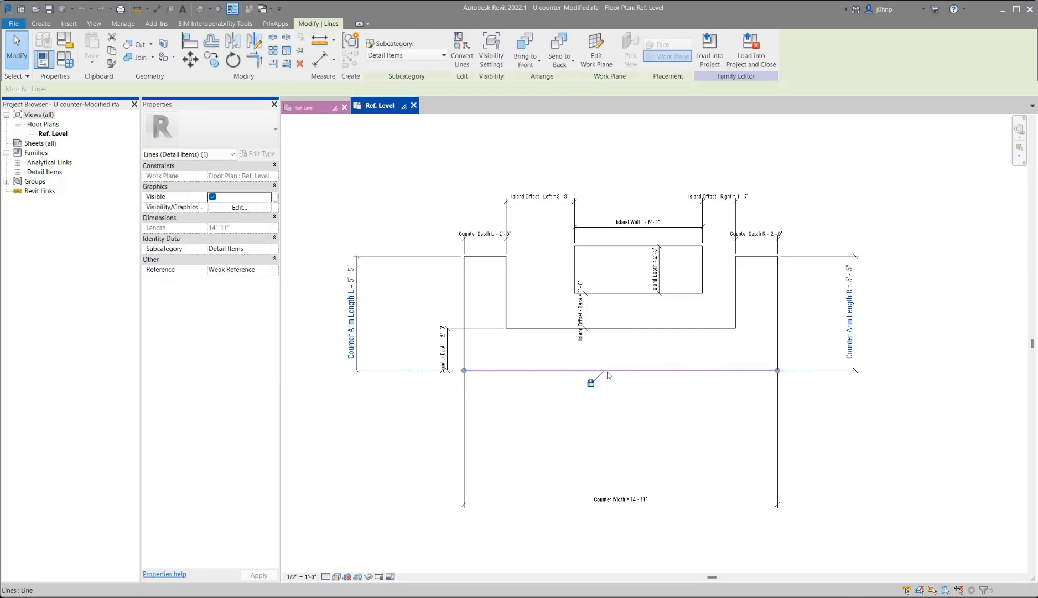
click(620, 382)
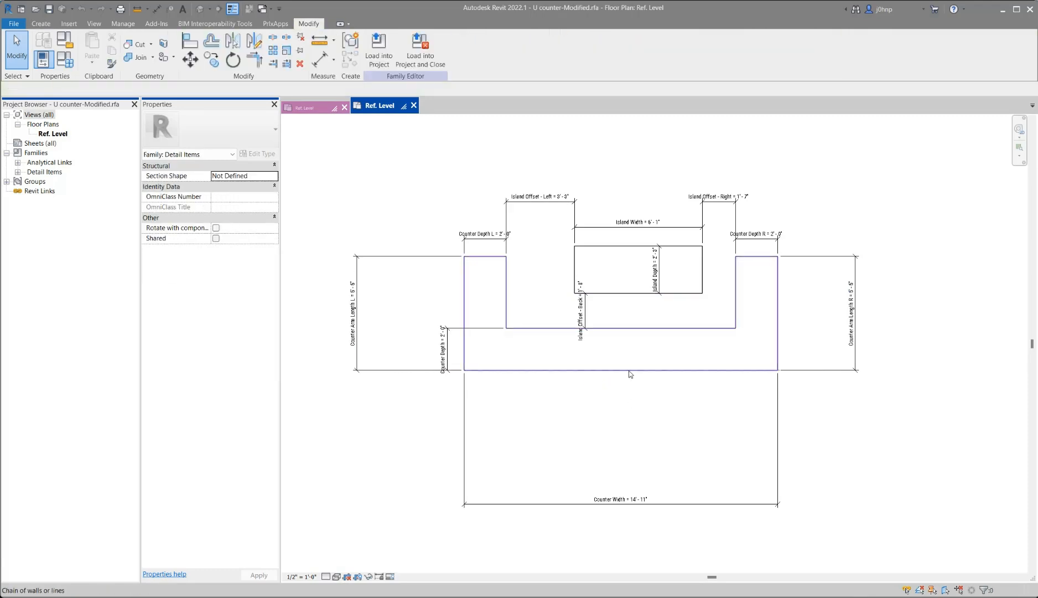
click(629, 374)
scroll(651, 365, down, 1)
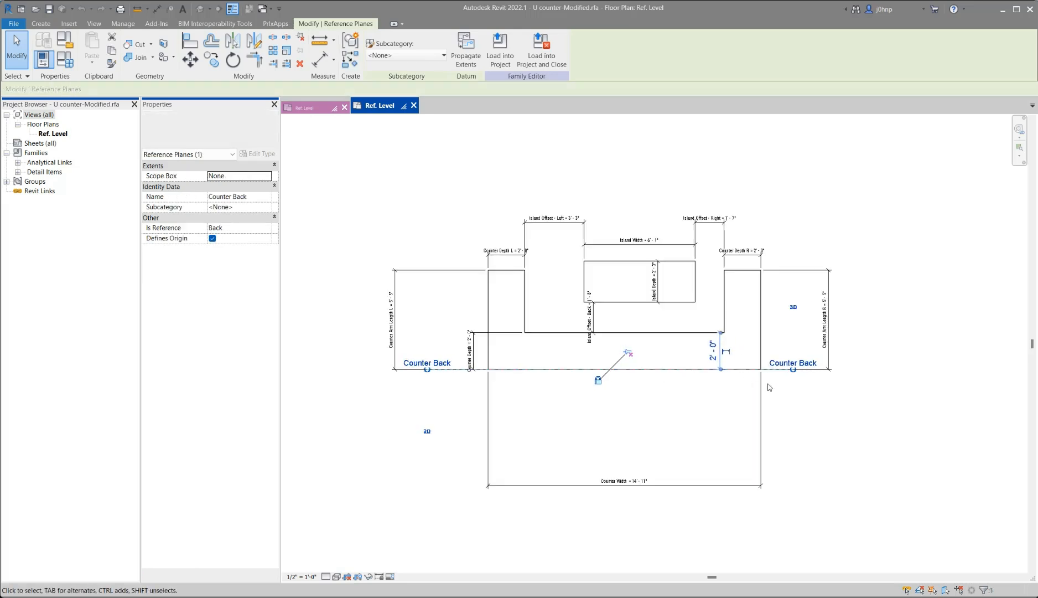
drag(794, 370, 933, 371)
drag(427, 369, 294, 369)
scroll(633, 372, down, 2)
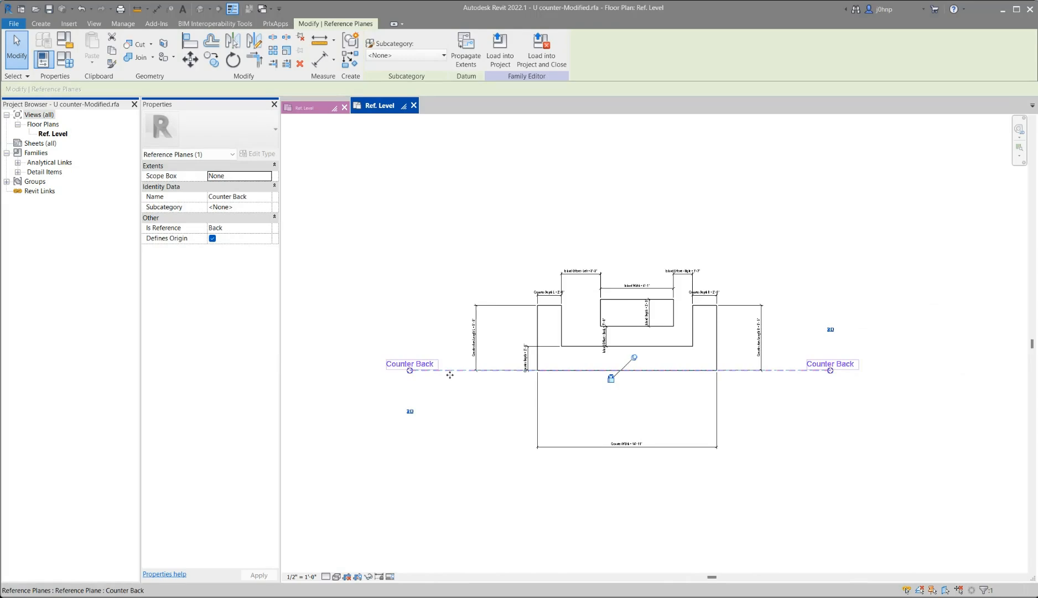
scroll(538, 409, up, 1)
click(478, 392)
Set the Counter Back reference plane's Is Reference property to Not a Reference.
click(418, 360)
click(268, 228)
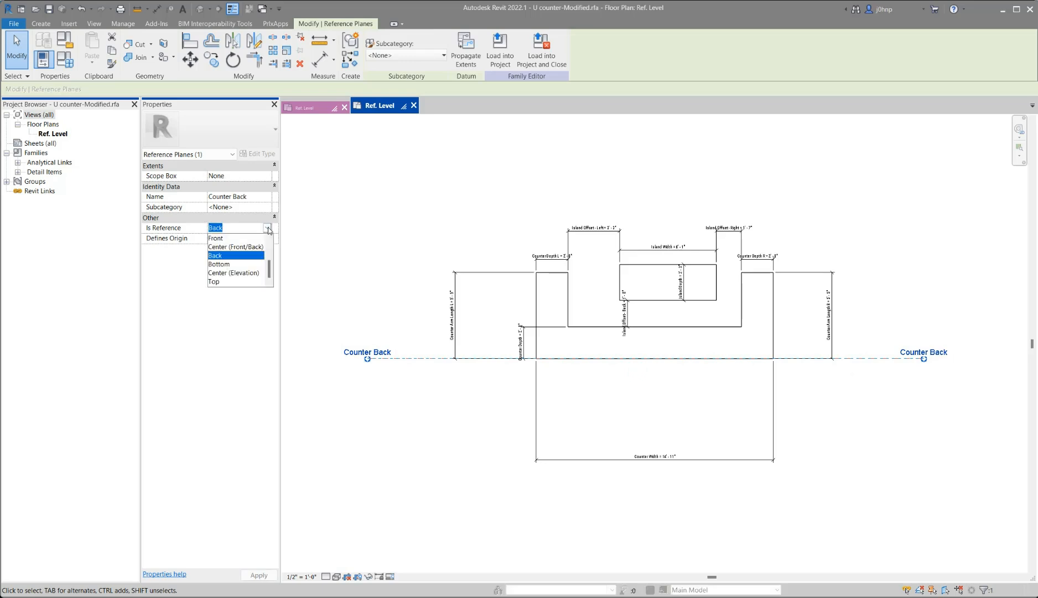
scroll(239, 251, up, 2)
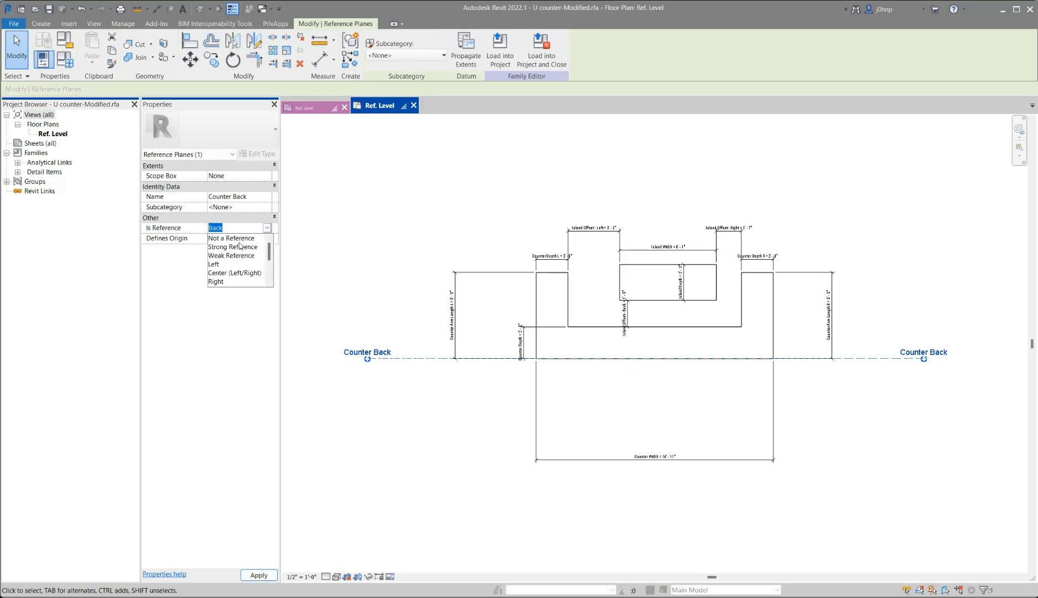
click(240, 239)
click(641, 381)
Try deleting the U-shaped counter outline, check the island's bottom line, and undo the deletion.
scroll(632, 382, down, 2)
middle_drag(602, 383, 531, 360)
scroll(535, 304, up, 2)
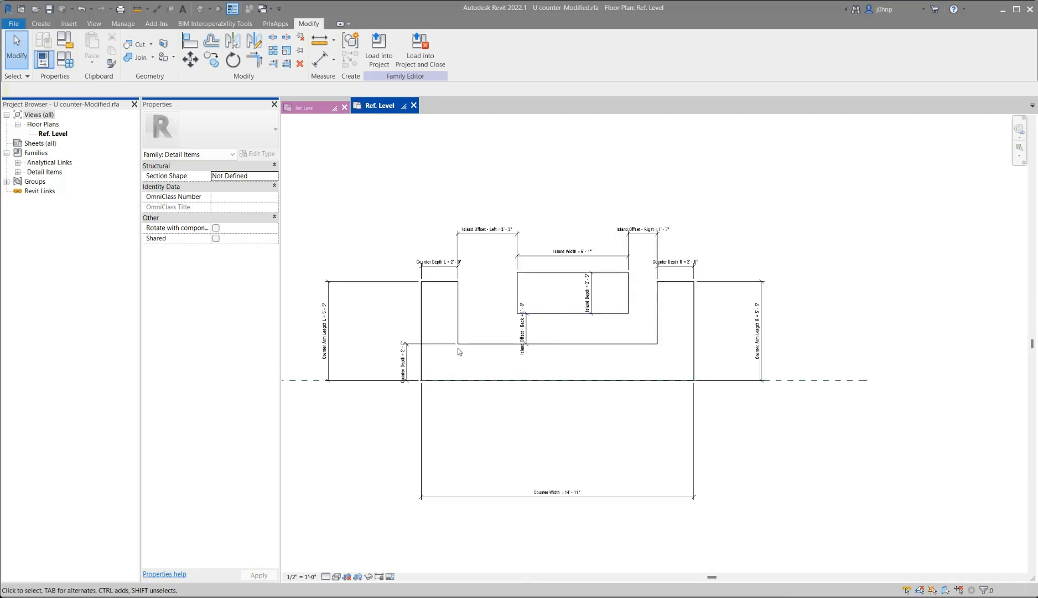
click(424, 363)
key(Delete)
click(561, 314)
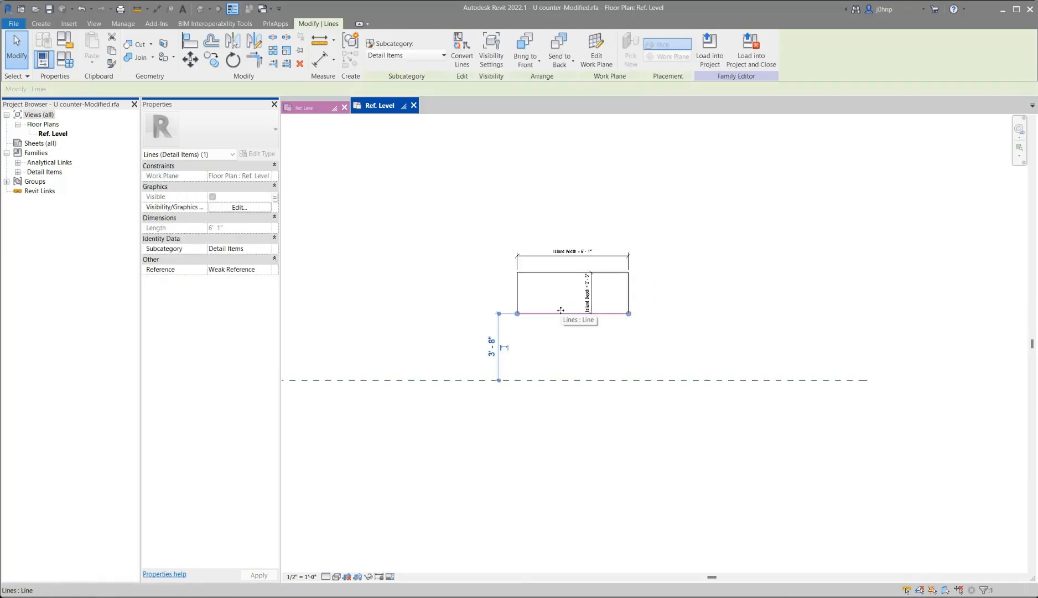
click(607, 288)
key(ctrl+z)
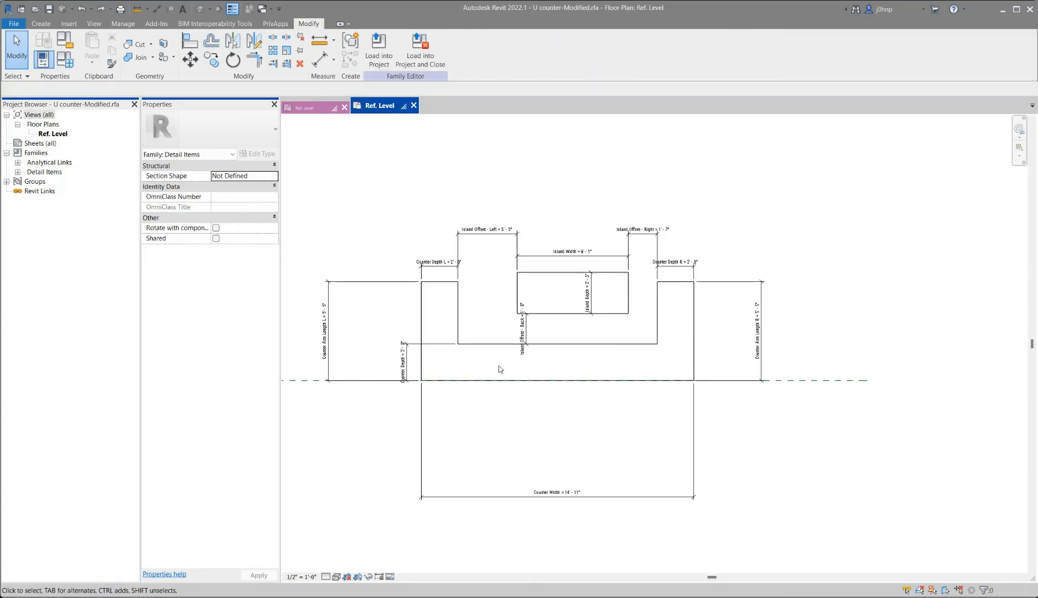
key(r)
key(p)
click(459, 276)
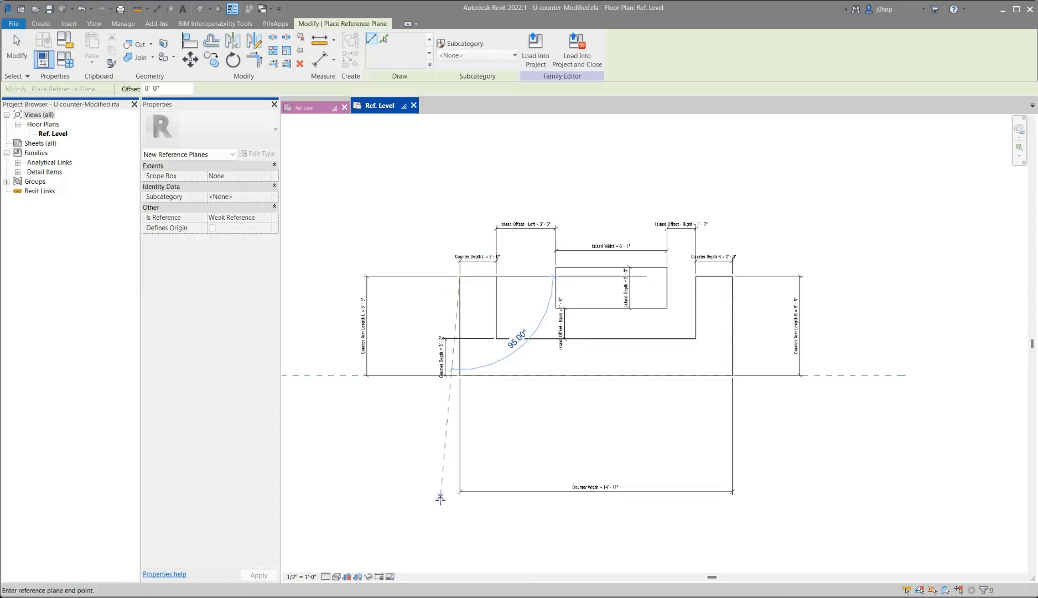
click(468, 541)
key(Escape)
key(Escape)
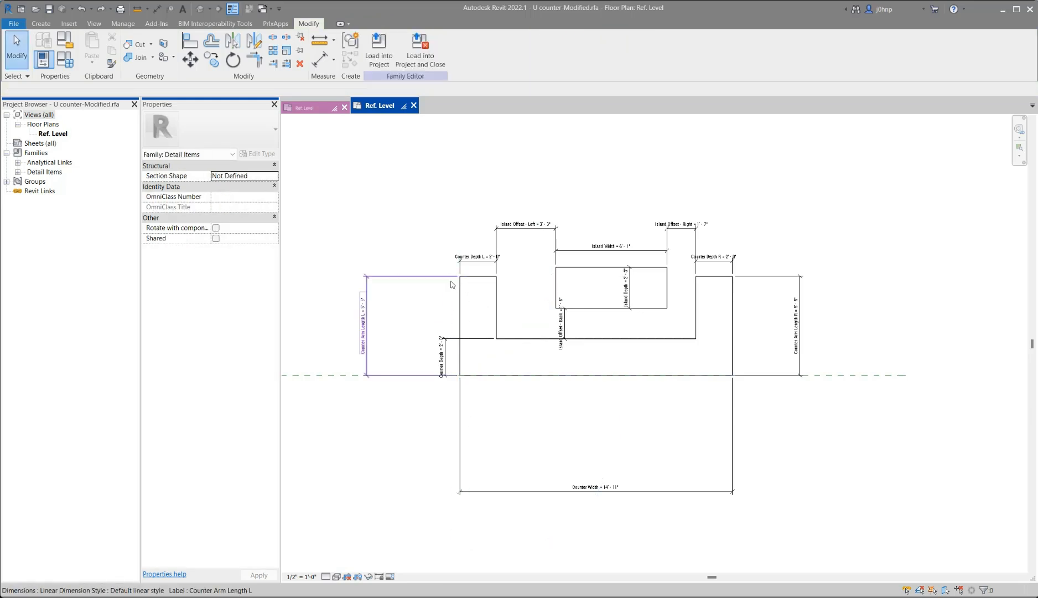
Draw a vertical reference plane along the counter's outer left edge, extending past the dimensions above and below the counter.
key(r)
key(p)
click(460, 276)
click(459, 543)
key(Escape)
key(Escape)
click(463, 488)
drag(460, 276, 468, 166)
Copy the vertical reference plane from the counter's outer left corner to its outer right corner.
click(209, 60)
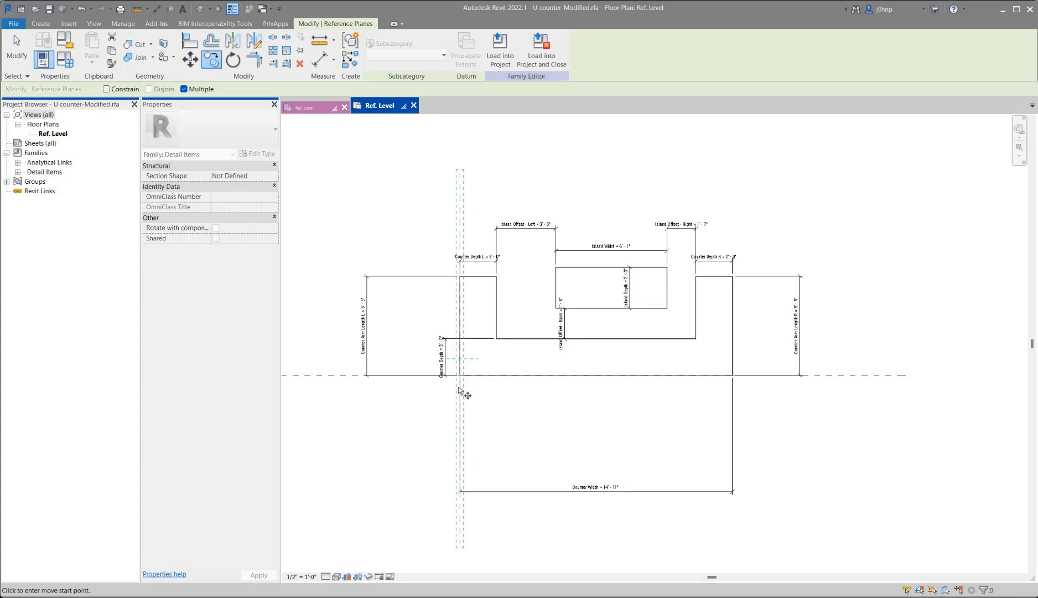
click(461, 376)
click(732, 375)
key(Escape)
key(Escape)
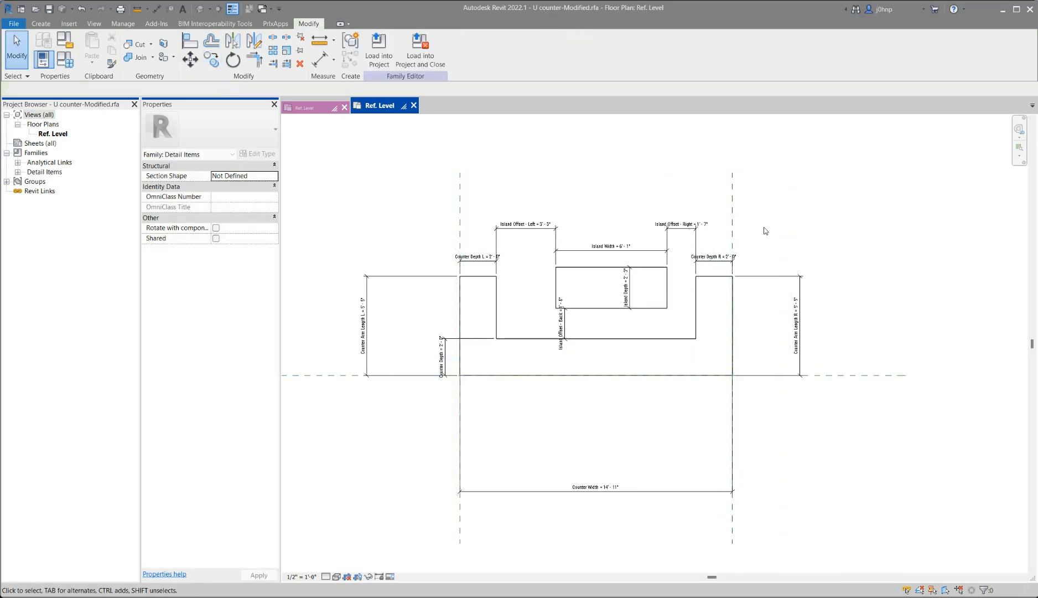
Copy the right vertical reference plane to the middle of the counter.
scroll(792, 303, down, 1)
middle_drag(759, 233, 702, 231)
click(683, 223)
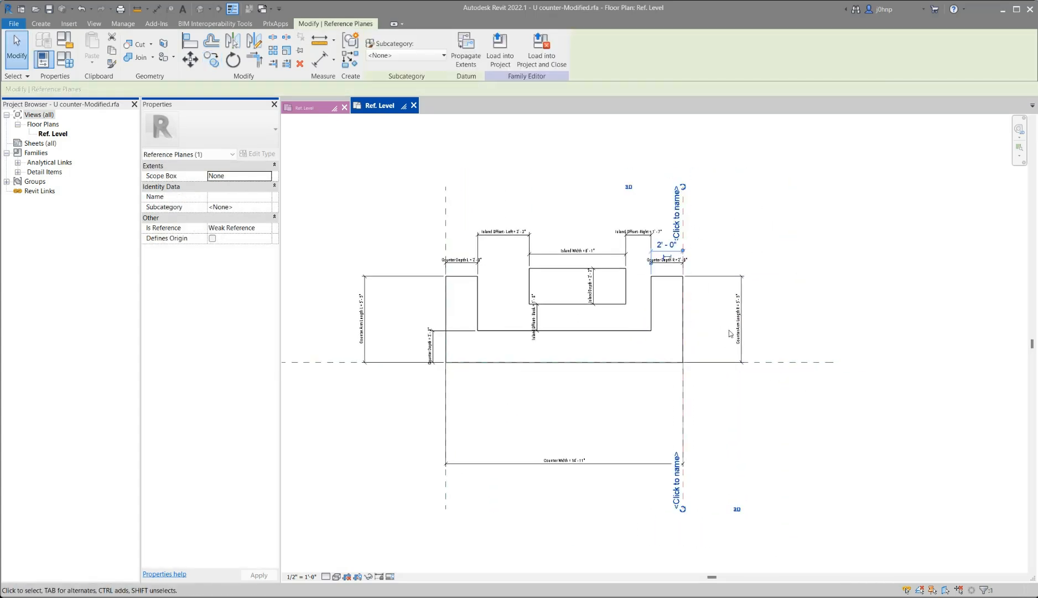
click(211, 59)
click(698, 244)
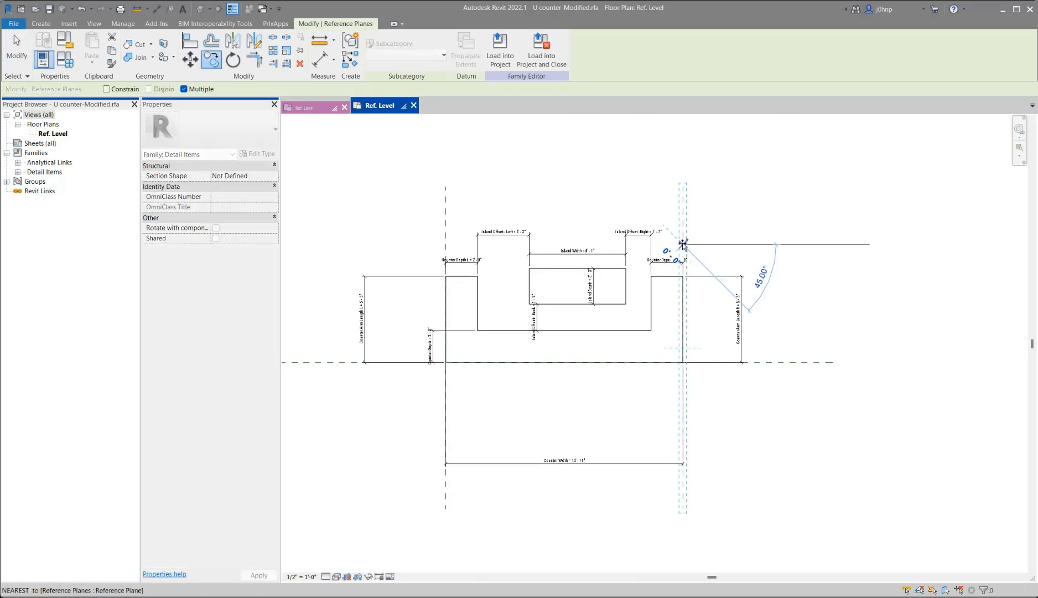
click(564, 242)
key(Escape)
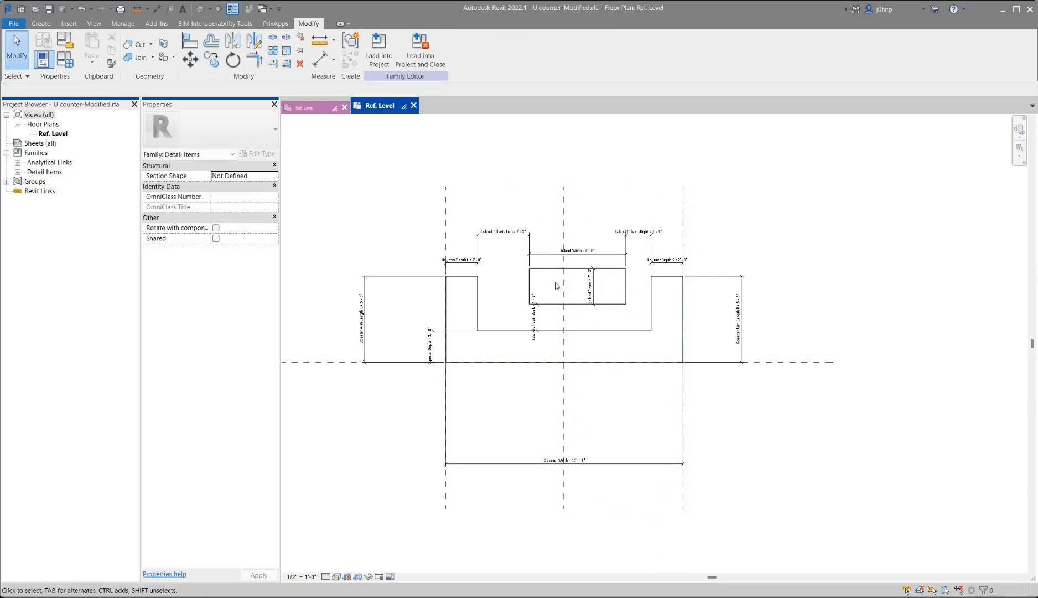
Delete the U-shaped counter outline together with its dimensions, keeping the island and the reference planes.
scroll(564, 288, up, 1)
scroll(474, 317, down, 1)
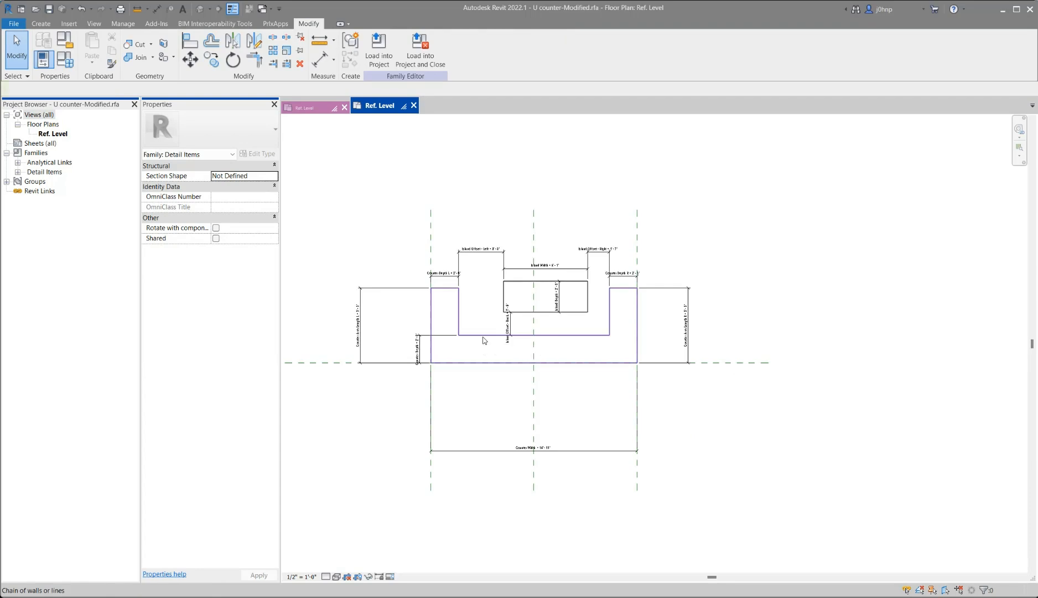
click(483, 340)
key(Delete)
scroll(531, 316, up, 1)
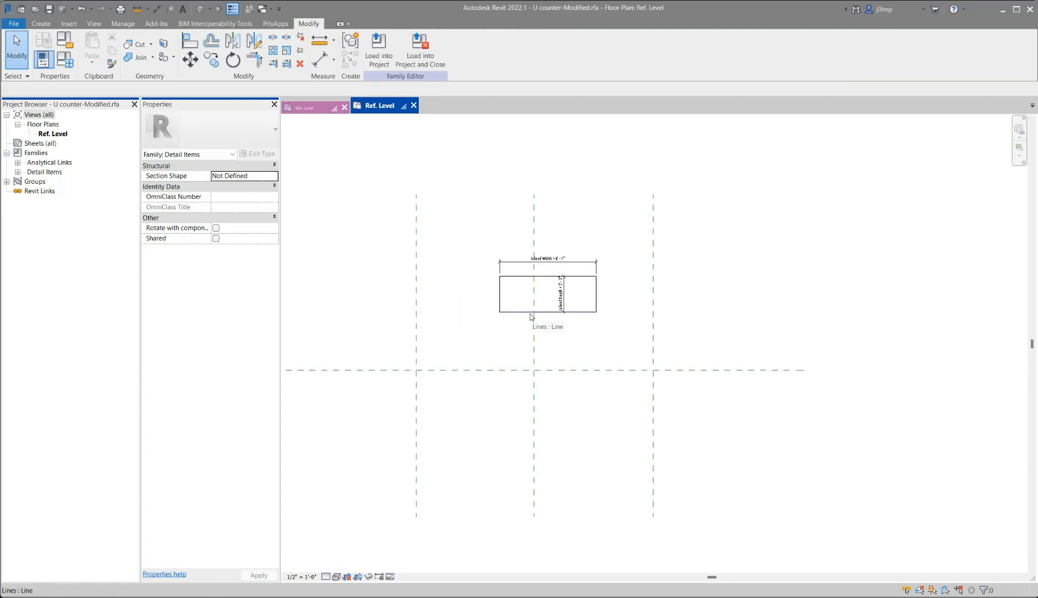
shift+scroll(460, 331, left, 1)
Inspect the properties of the left vertical reference plane and the Counter Back reference plane.
click(464, 332)
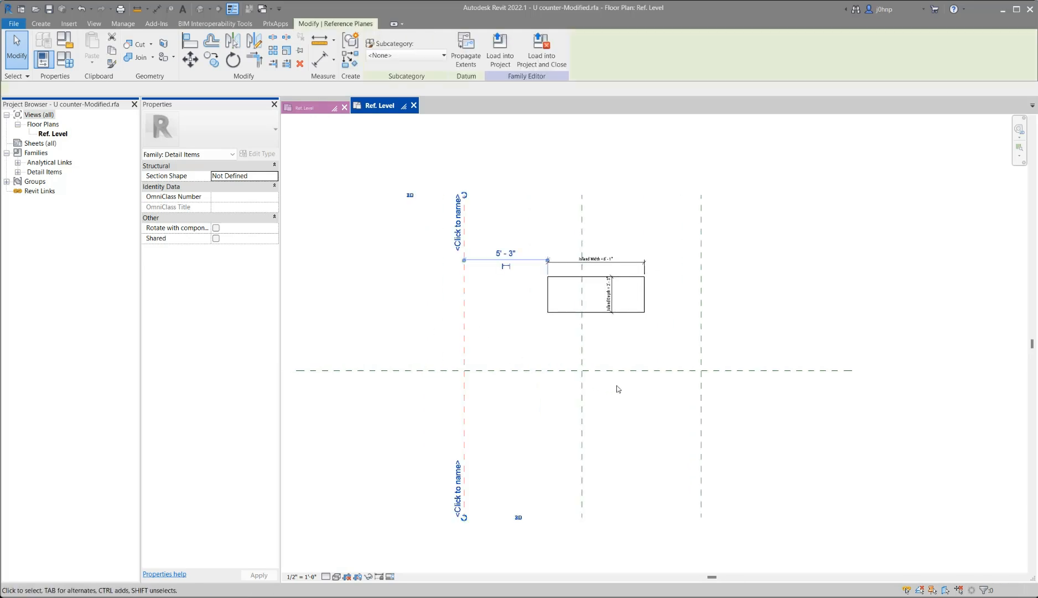
click(687, 372)
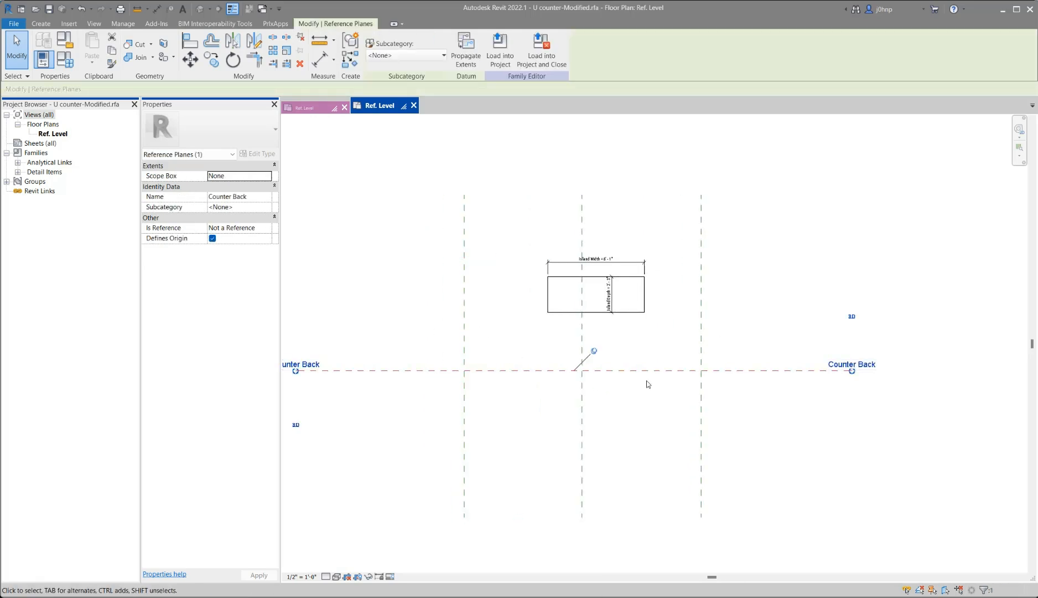
click(500, 341)
click(465, 317)
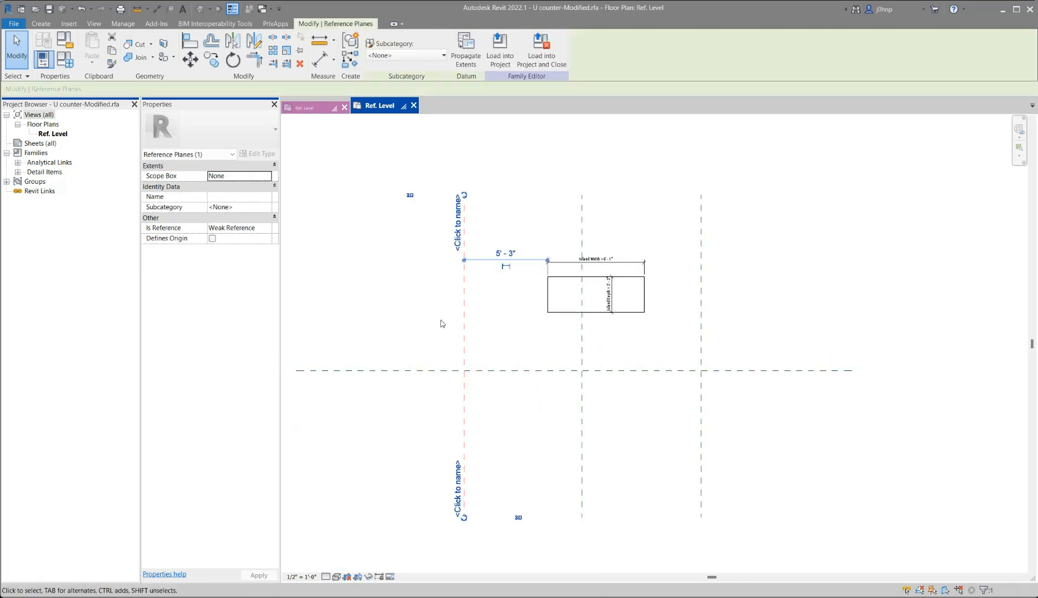
click(417, 298)
click(587, 375)
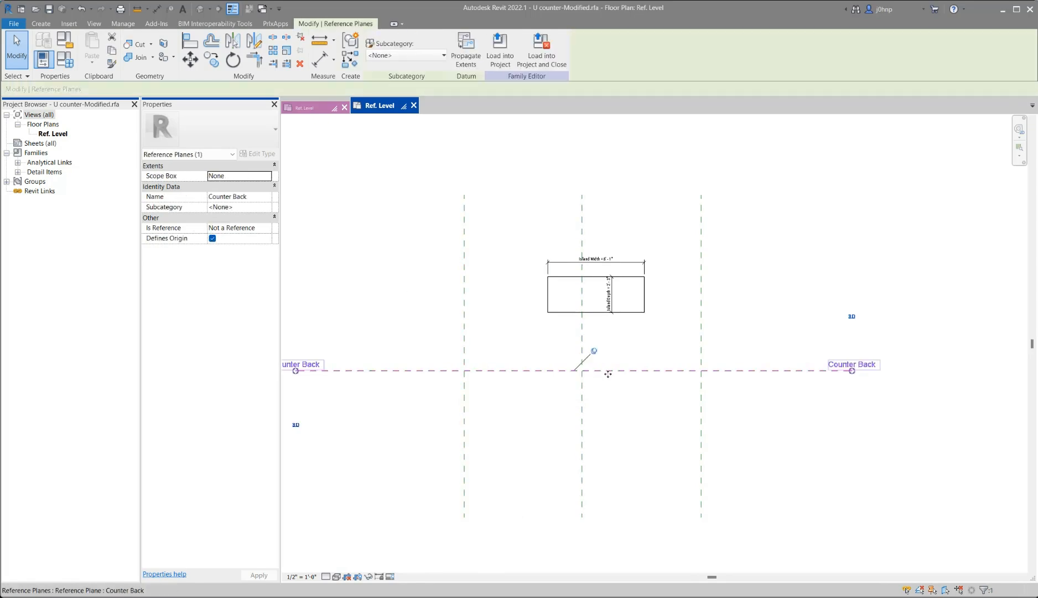
click(541, 352)
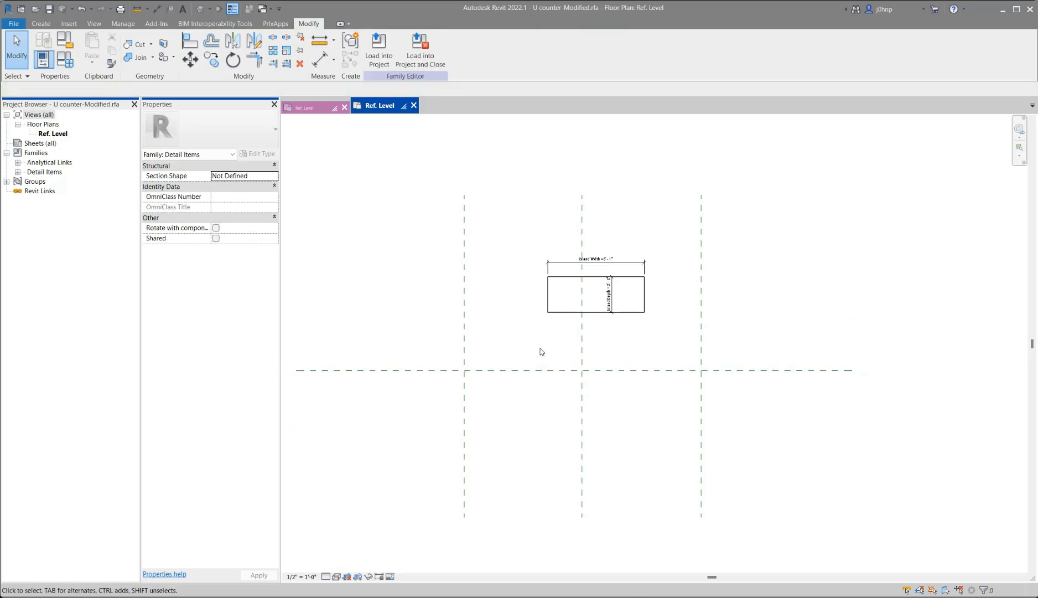
Delete the middle vertical reference plane that runs through the island.
click(582, 232)
key(Delete)
scroll(586, 293, up, 1)
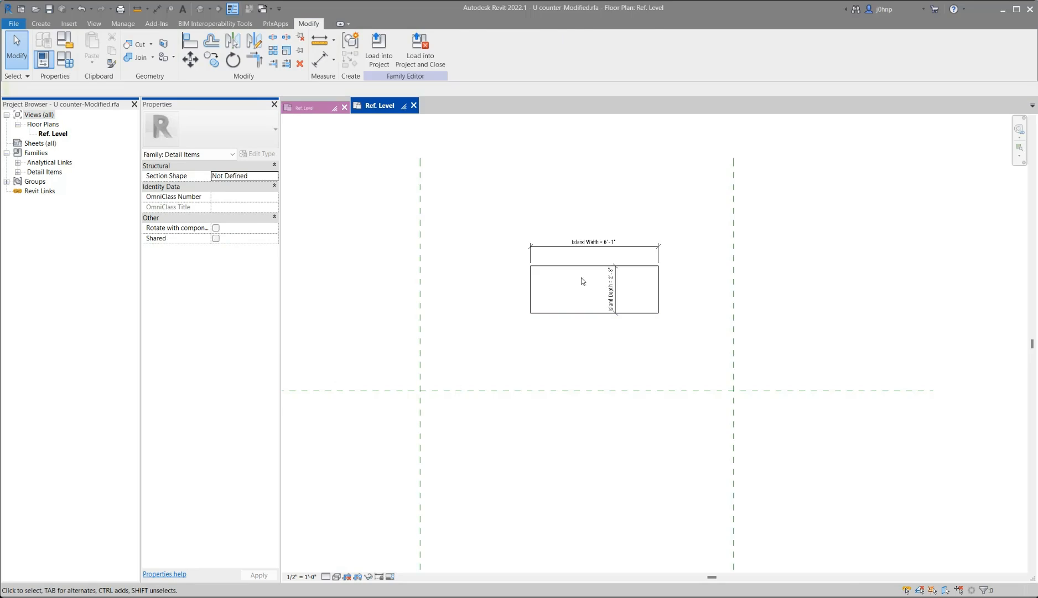
Draw a horizontal reference line between the two vertical planes above the island and a vertical one about 7' long down from its midpoint.
click(41, 24)
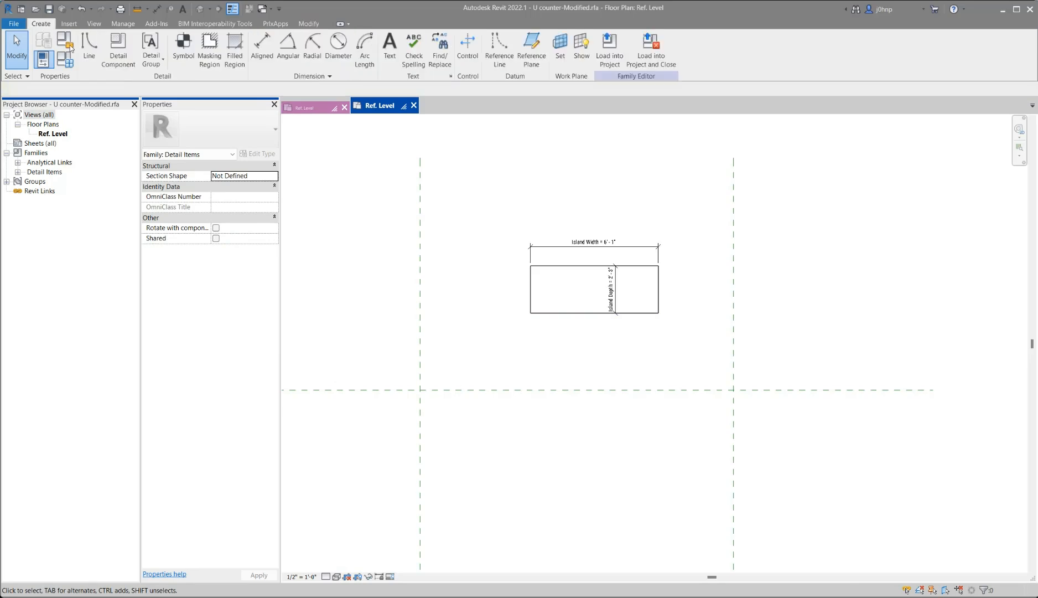
click(496, 57)
click(420, 203)
click(733, 202)
click(577, 202)
click(577, 350)
key(Escape)
key(Escape)
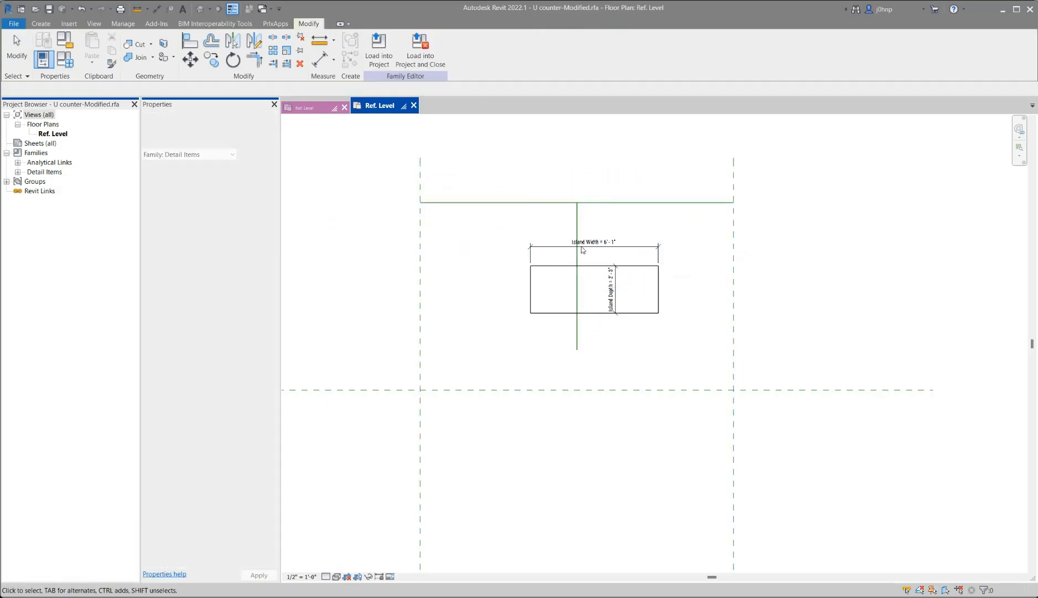
Convert the vertical reference line's temporary length dimension into a permanent dimension.
click(578, 259)
click(608, 279)
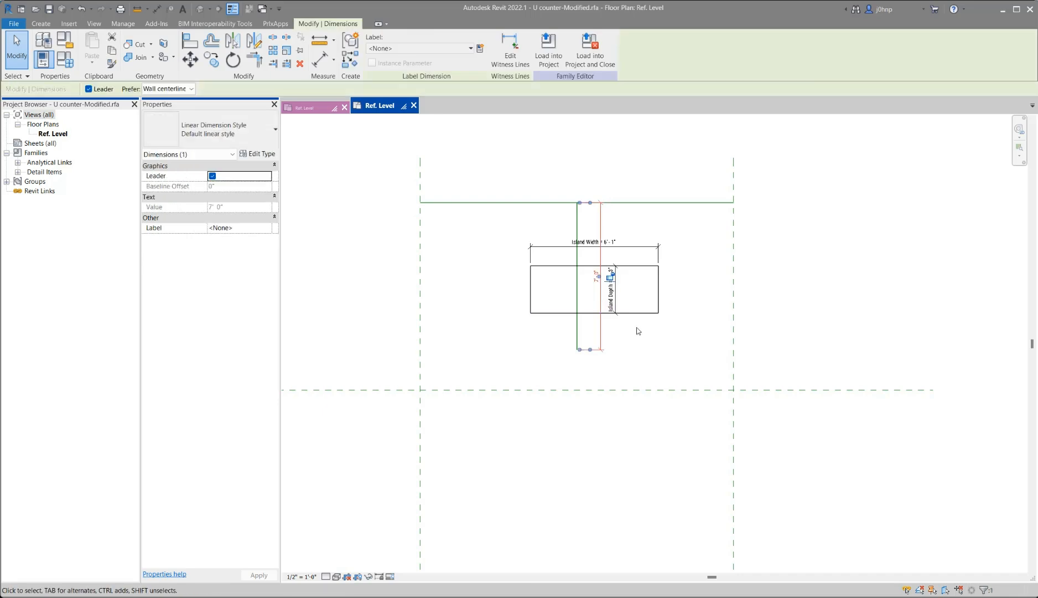
Label the vertical reference line's length dimension with the Island Depth parameter.
click(447, 50)
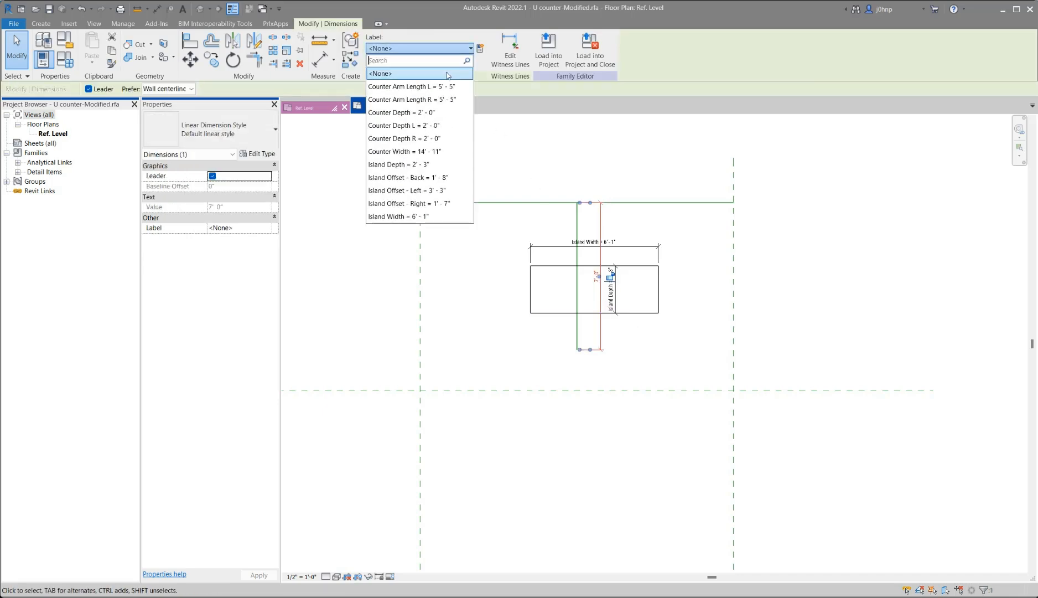
click(429, 162)
click(549, 338)
scroll(549, 338, up, 2)
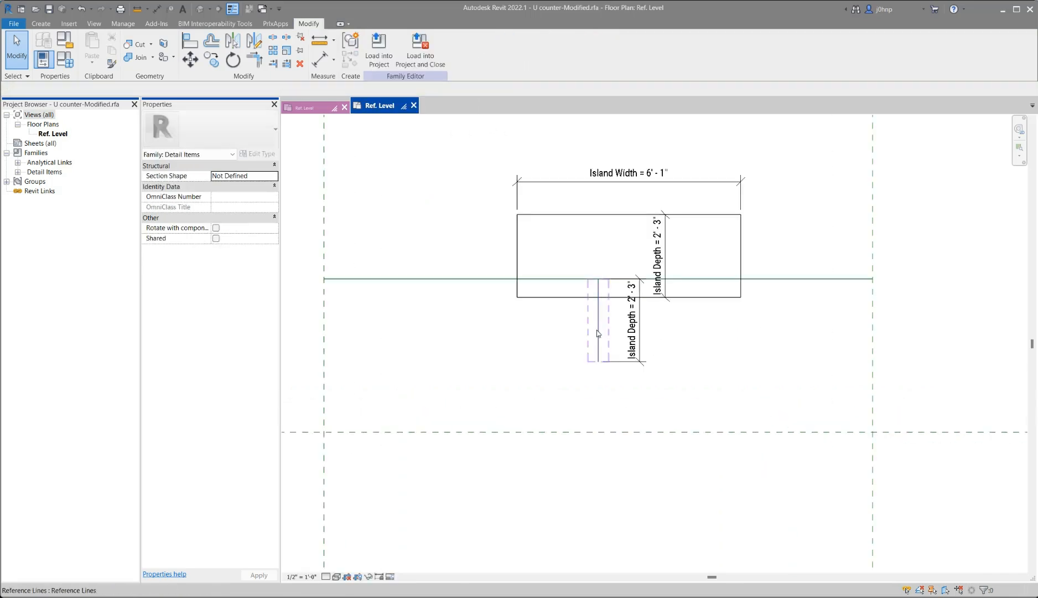
scroll(588, 331, down, 1)
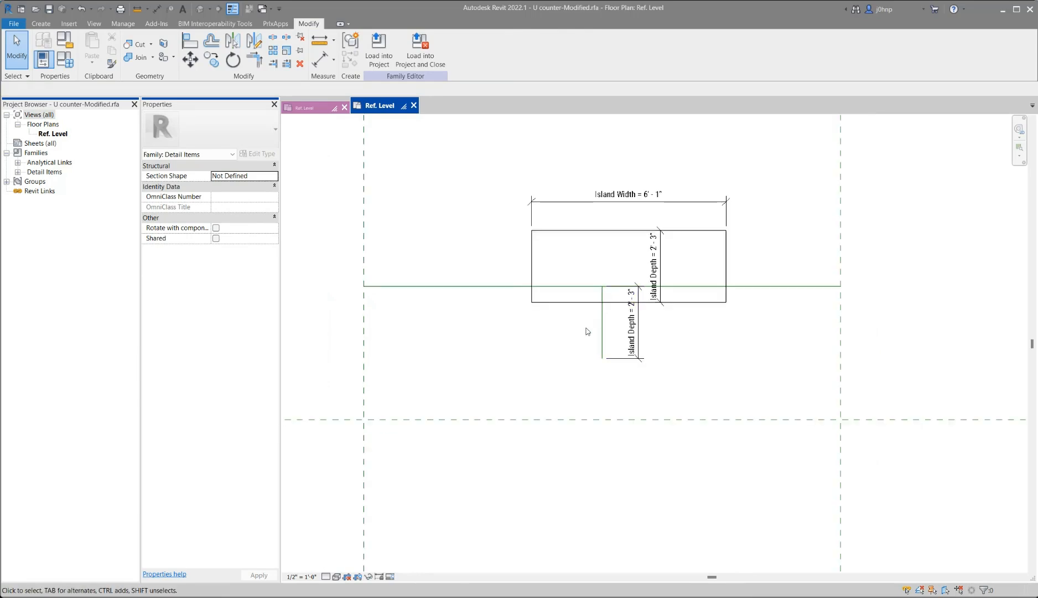
Delete the horizontal reference line between the two vertical reference planes.
click(511, 287)
key(Delete)
scroll(583, 271, down, 1)
scroll(583, 275, down, 1)
Delete the Island Depth dimension attached to the island rectangle.
click(621, 256)
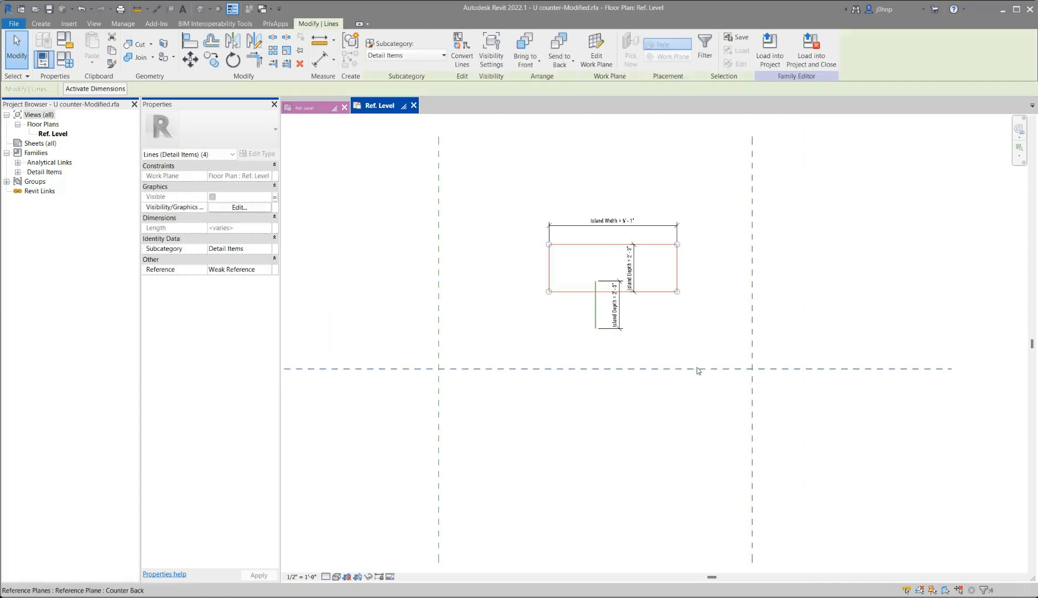
key(Escape)
click(636, 268)
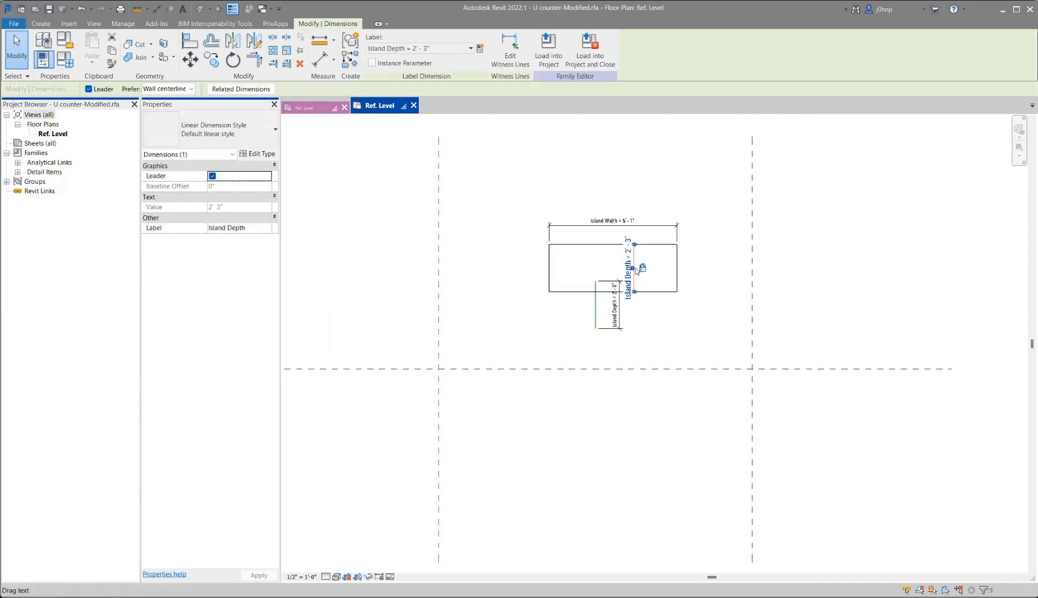
key(Delete)
Set the island rectangle lines' work plane by picking the short vertical reference line as the plane.
click(596, 48)
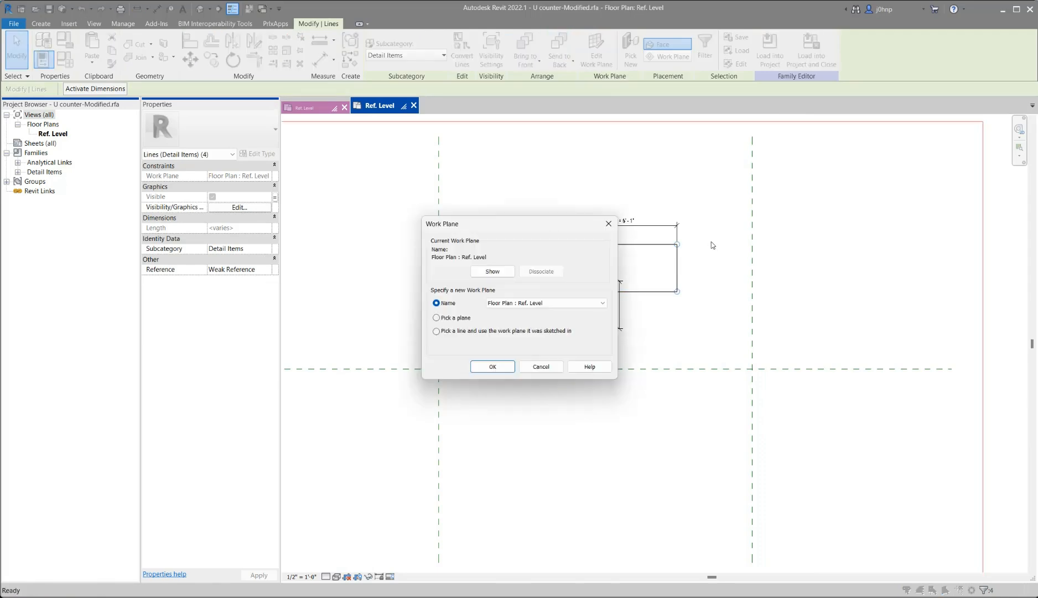
click(456, 320)
click(492, 368)
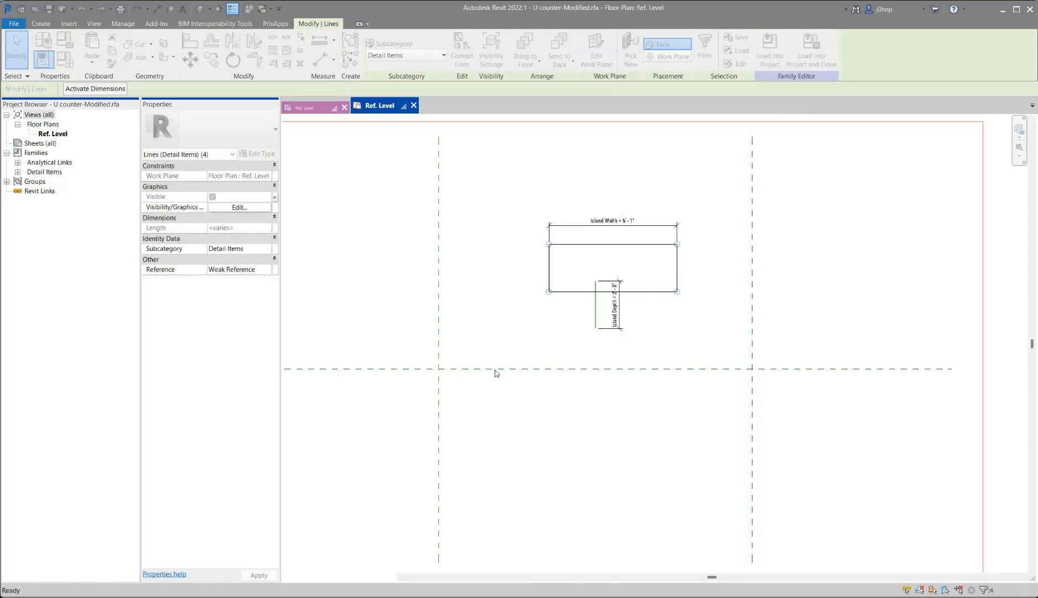
click(596, 303)
click(644, 342)
Try moving the vertical reference line and stretching its upper end, and undo the changes back to before the island's depth dimension was deleted.
click(596, 298)
drag(598, 296, 572, 277)
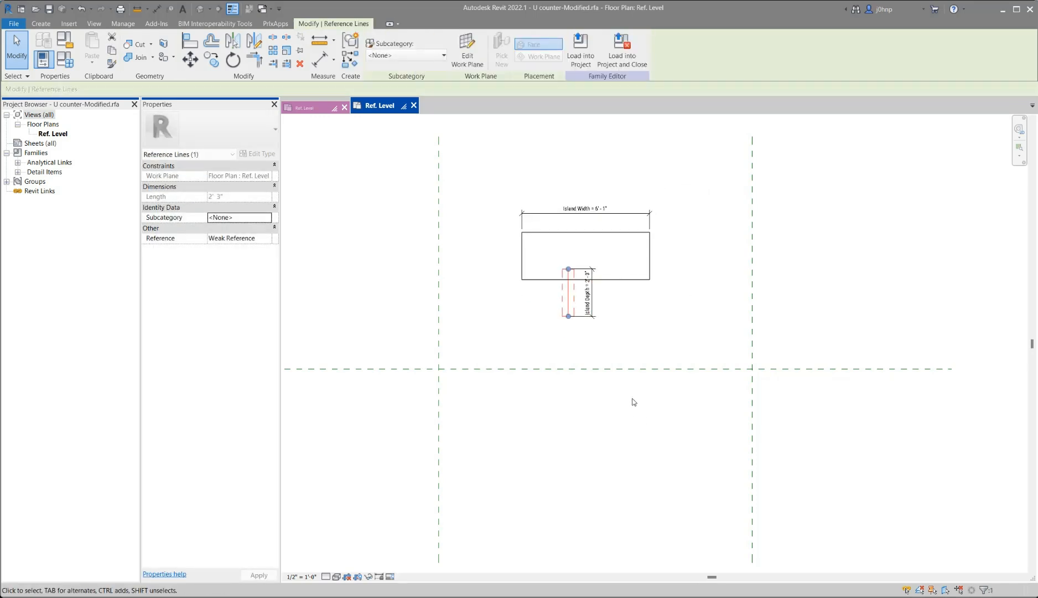
key(ctrl+z)
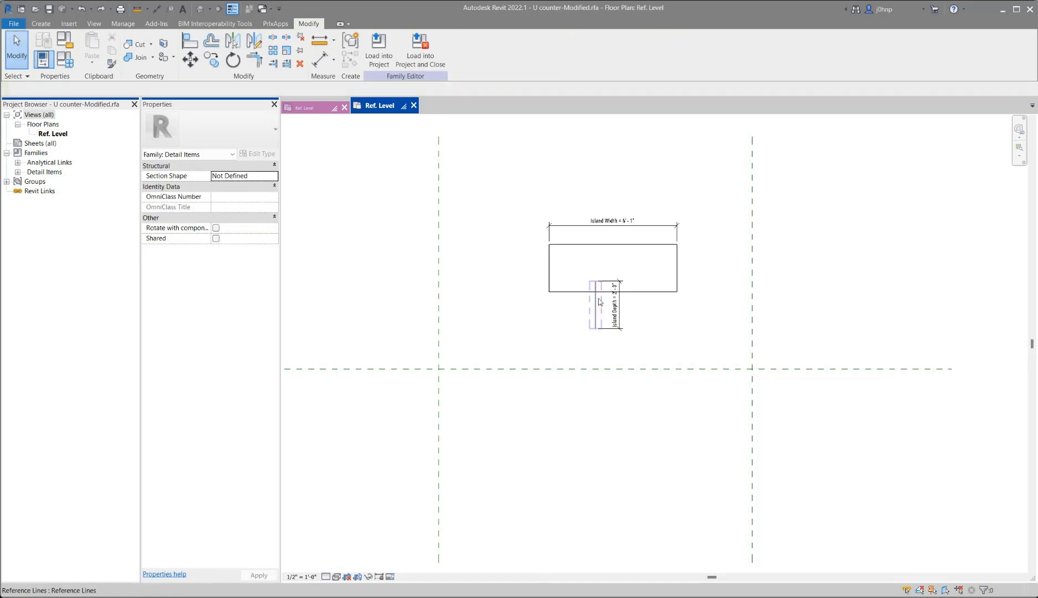
click(597, 302)
drag(596, 281, 632, 282)
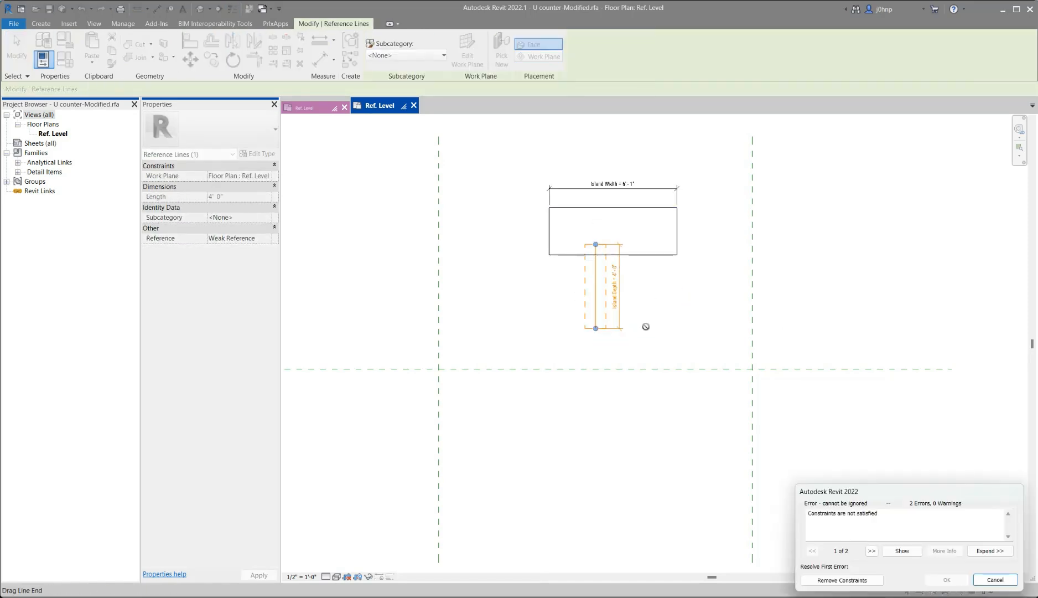
key(Escape)
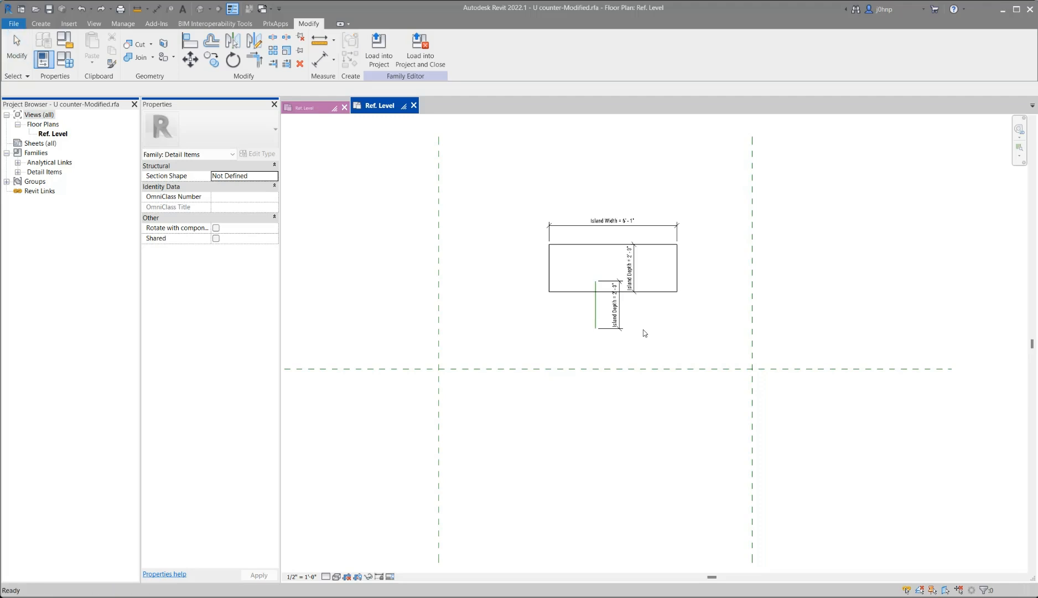
Move the vertical reference line to the middle of the island rectangle and host the four island lines on it as their work plane.
click(596, 304)
drag(597, 290, 615, 254)
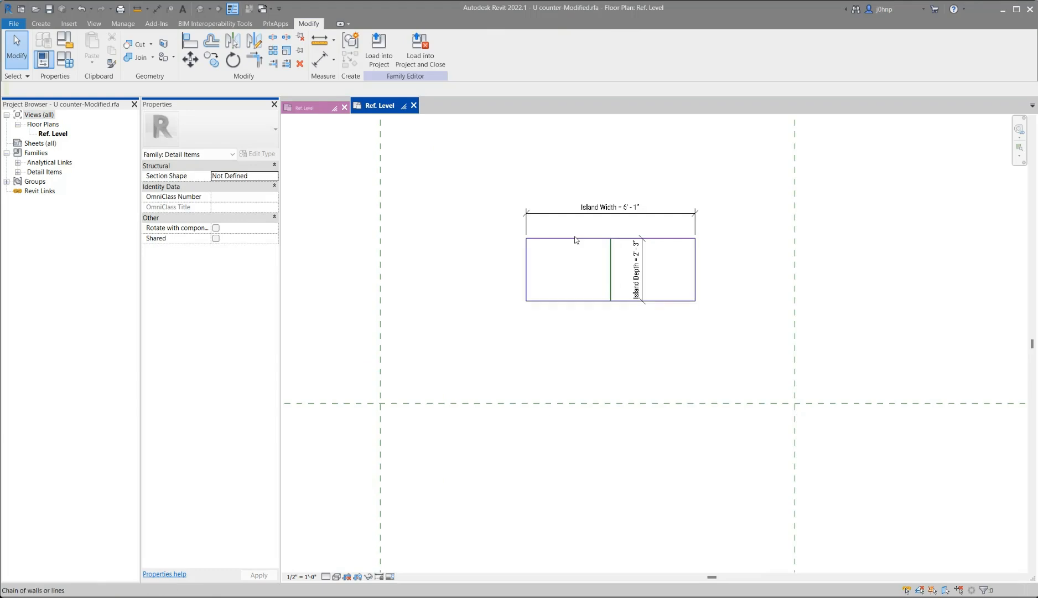
click(576, 240)
click(596, 50)
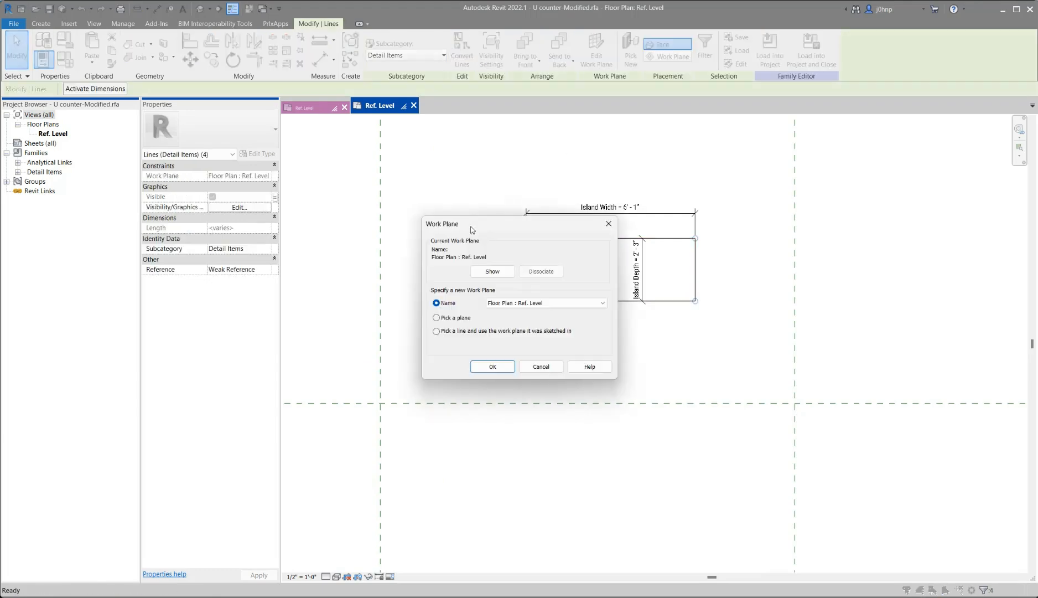
click(497, 366)
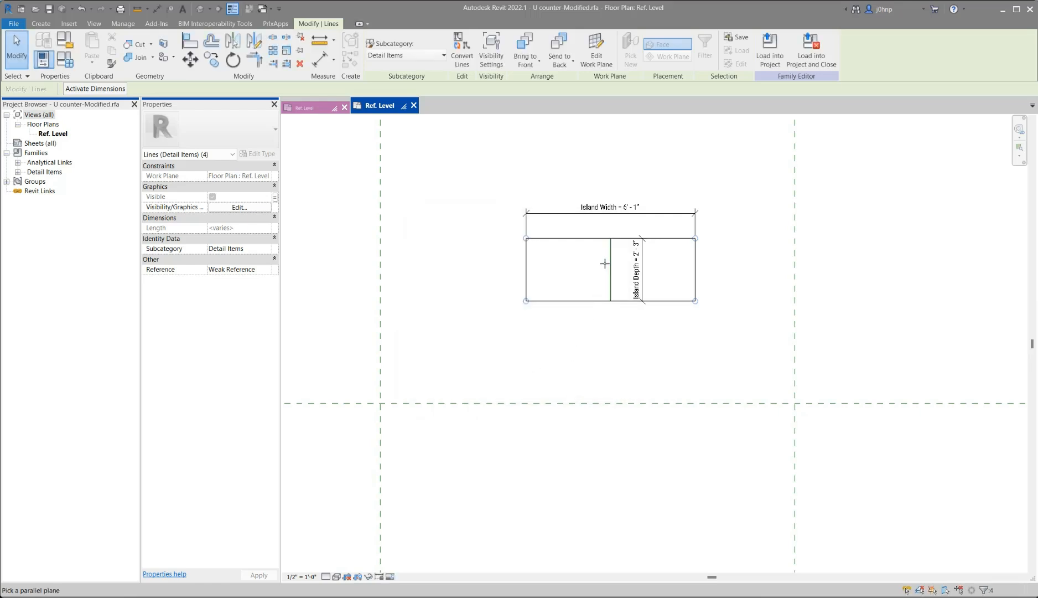
click(611, 273)
Test the hosting by moving the vertical reference line down and to the left, and undo the move.
click(612, 275)
drag(602, 261, 553, 280)
click(646, 345)
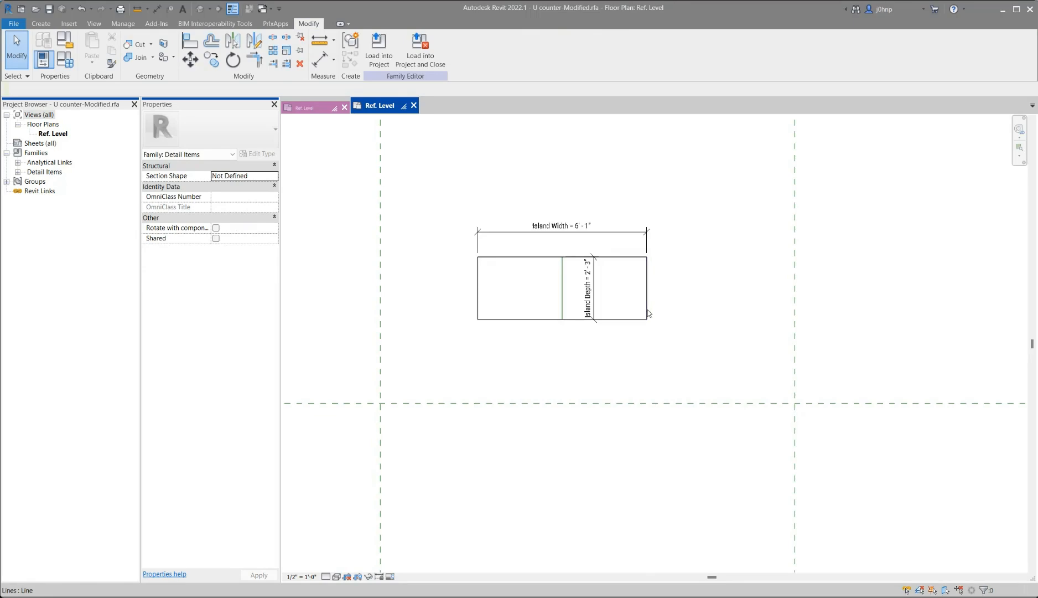
key(ctrl+z)
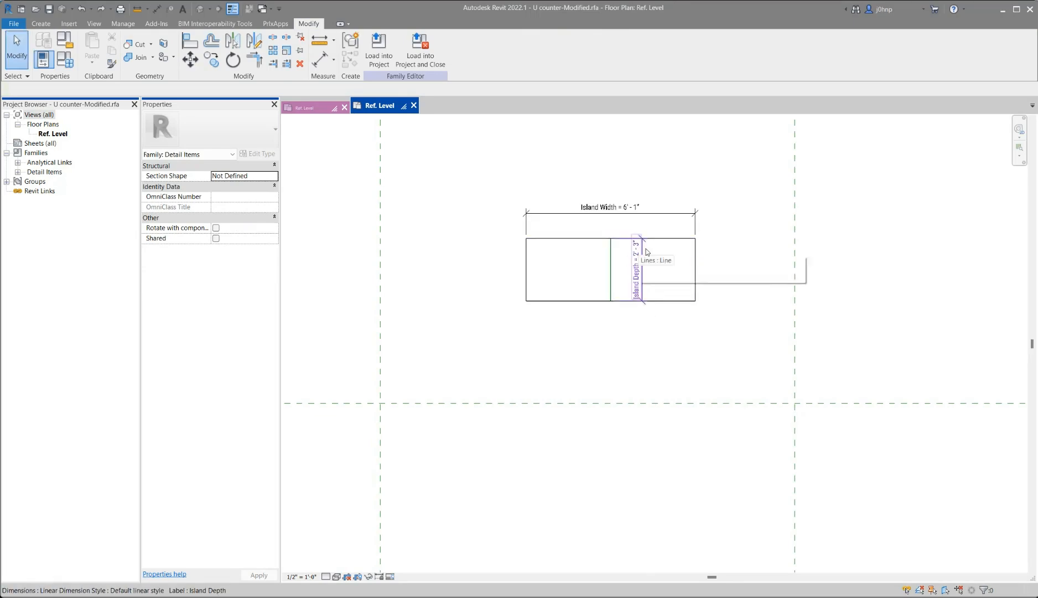
Create a masking region from the island rectangle's picked lines and delete the four original lines.
scroll(664, 250, down, 1)
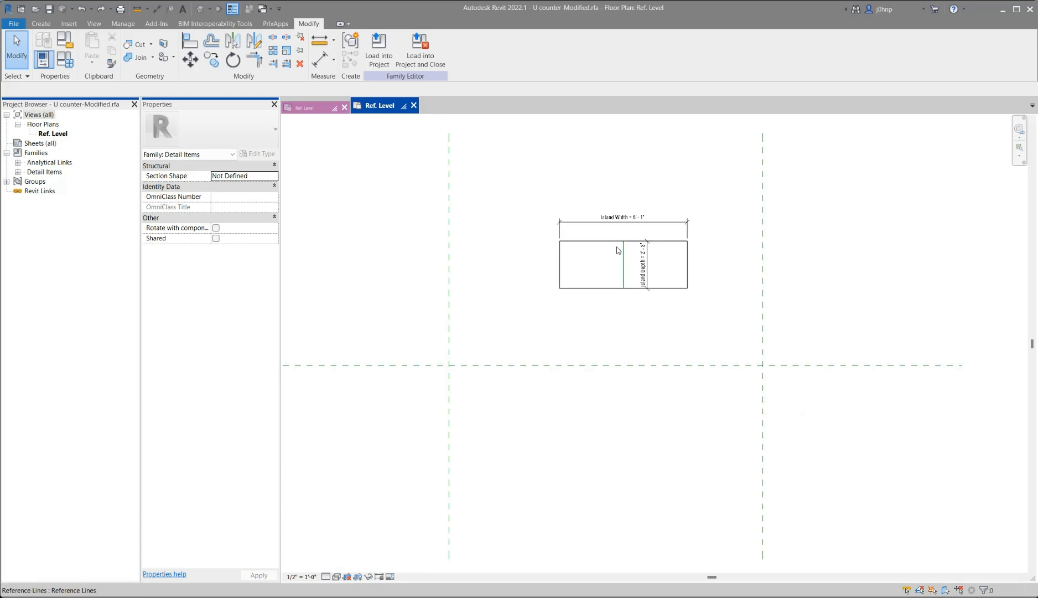
click(42, 24)
click(184, 49)
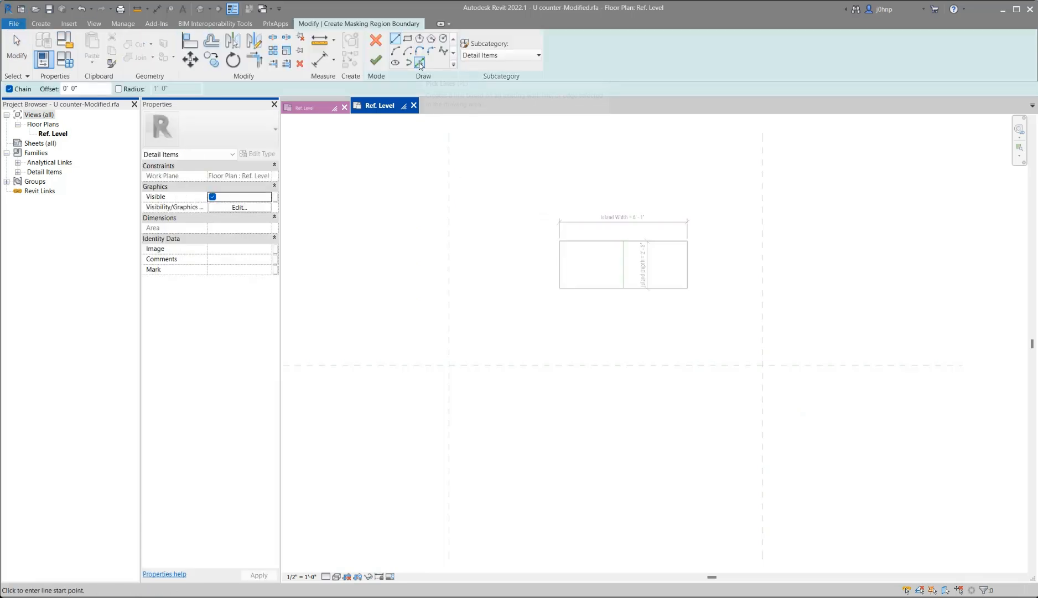
click(420, 63)
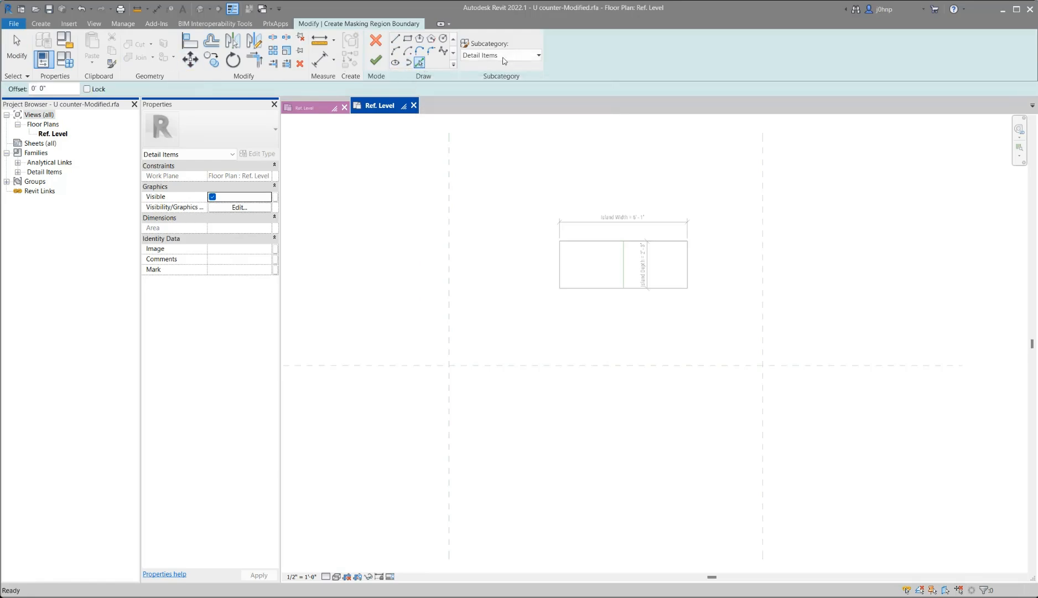
key(Tab)
click(593, 242)
click(376, 61)
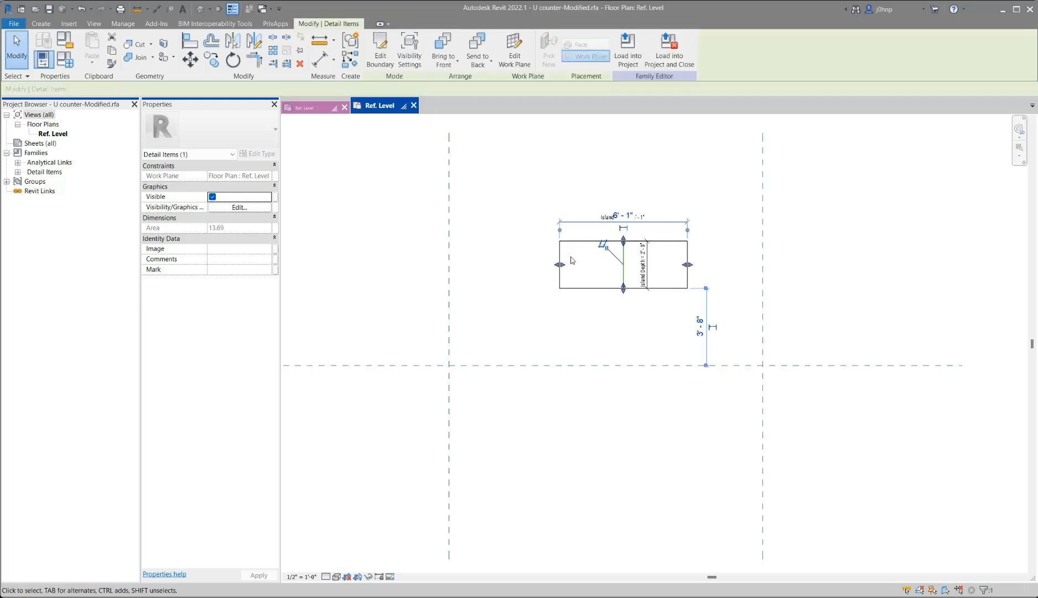
click(586, 241)
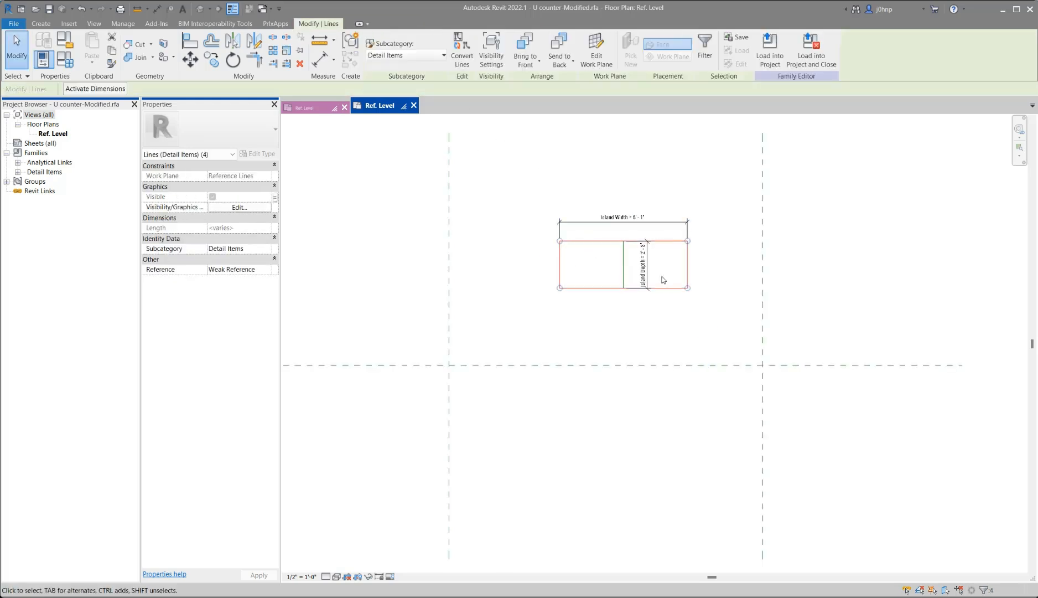
key(Delete)
Change the island masking region's work plane to the vertical reference line by picking it as the plane.
click(604, 241)
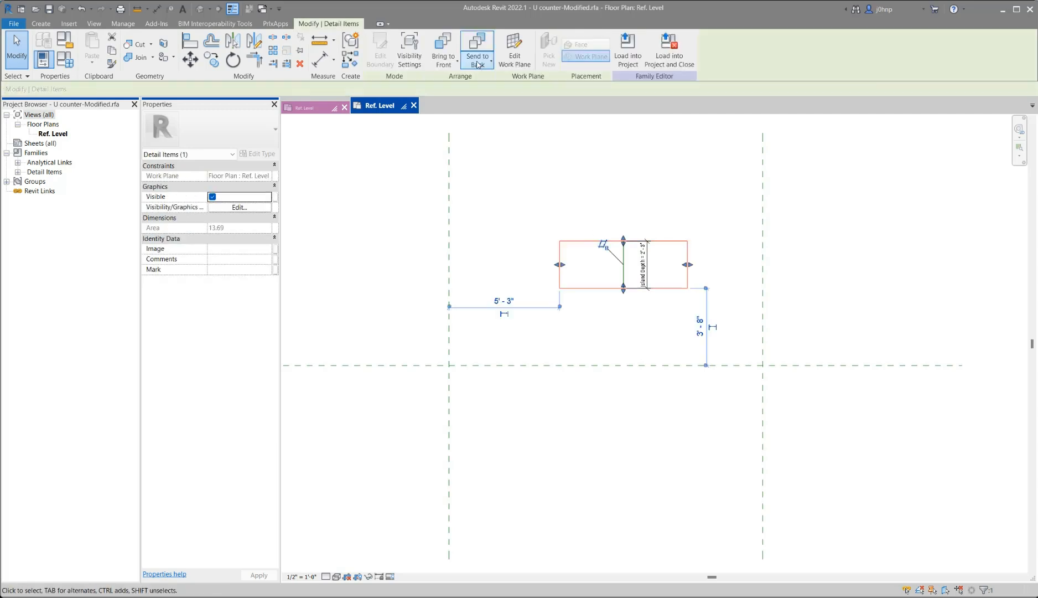
click(515, 49)
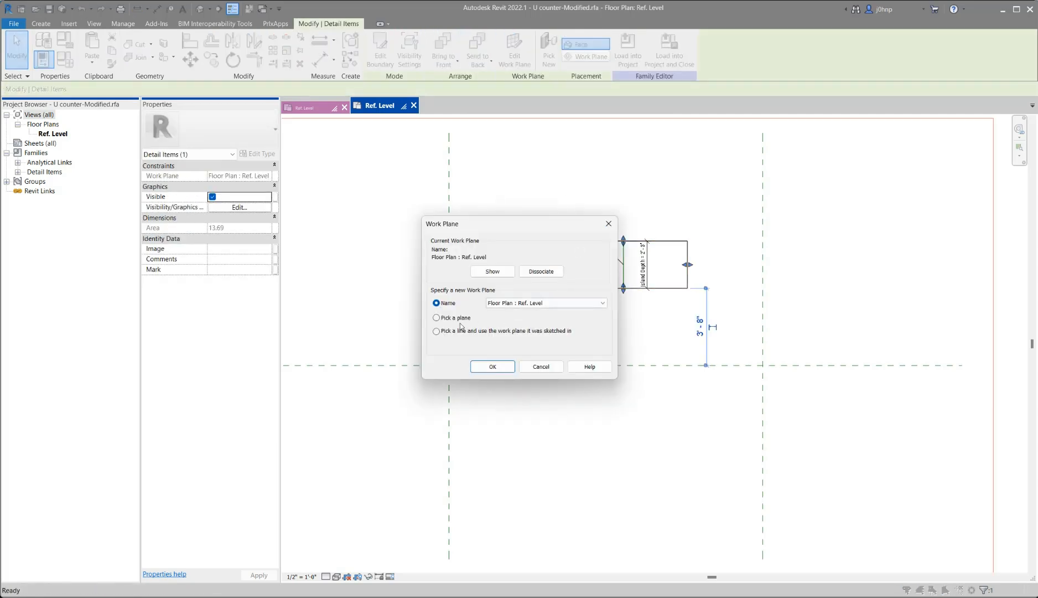
click(510, 371)
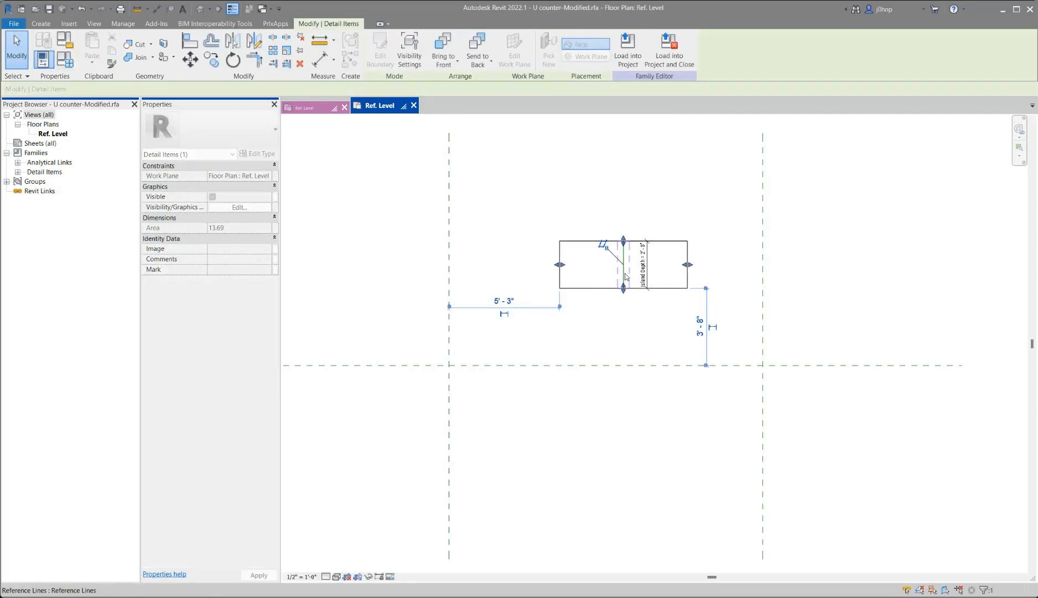
click(619, 261)
mouse_move(621, 247)
mouse_down()
mouse_move(640, 253)
mouse_move(591, 309)
mouse_move(618, 247)
mouse_up()
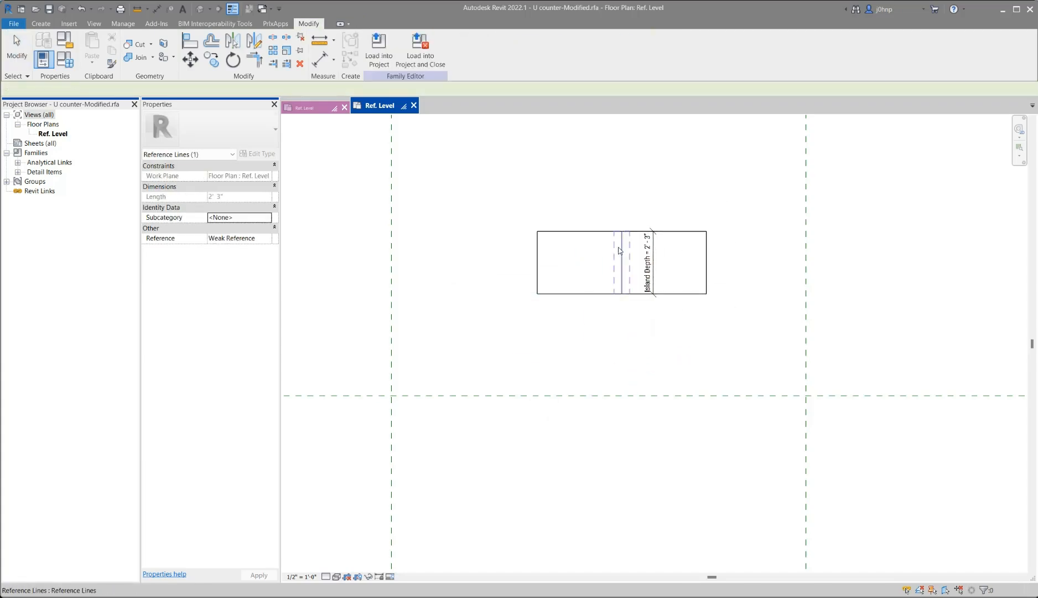
Set the Island Depth dimension to 3'.
click(648, 259)
click(648, 259)
text(3)
key(Return)
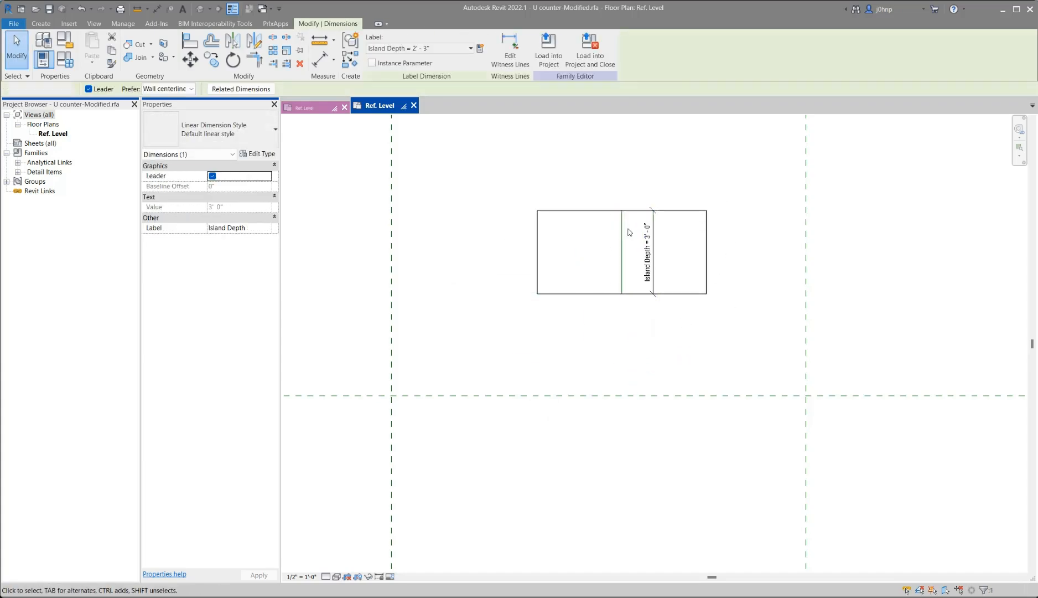
click(633, 230)
click(599, 211)
Set the Island Depth dimension to 4'.
click(651, 237)
click(648, 241)
key(Return)
click(665, 274)
In the masking region's boundary sketch, dimension from the left edge through the reference line to the right edge and make the segments equal.
click(671, 296)
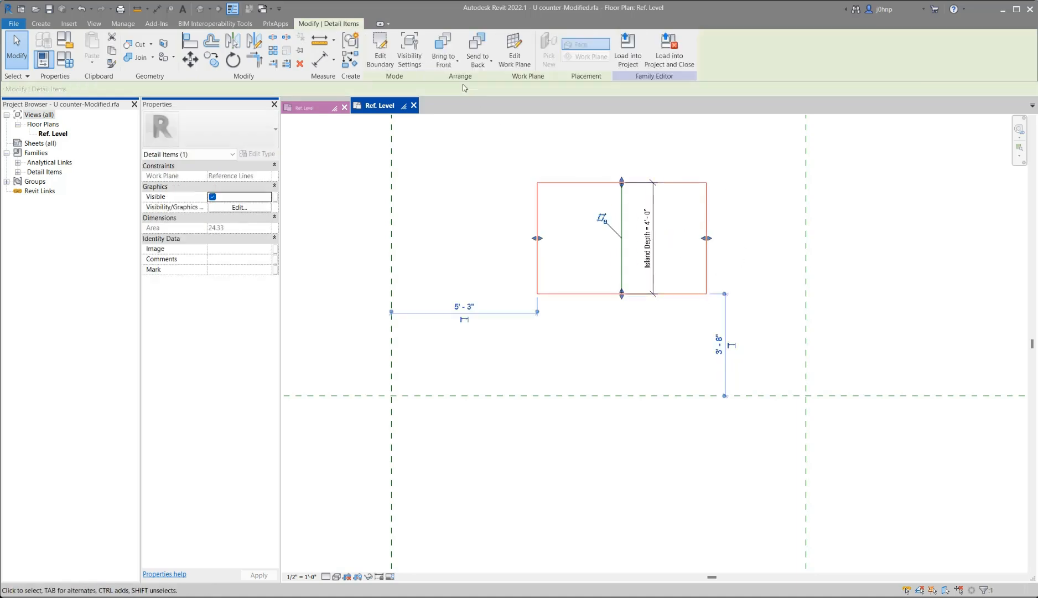
click(380, 50)
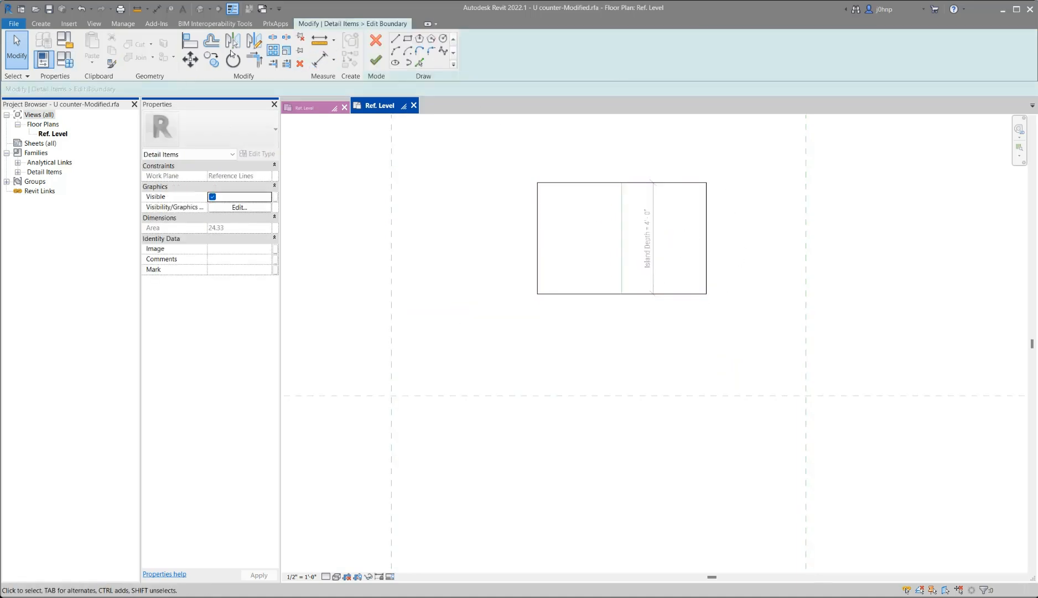
key(d)
key(i)
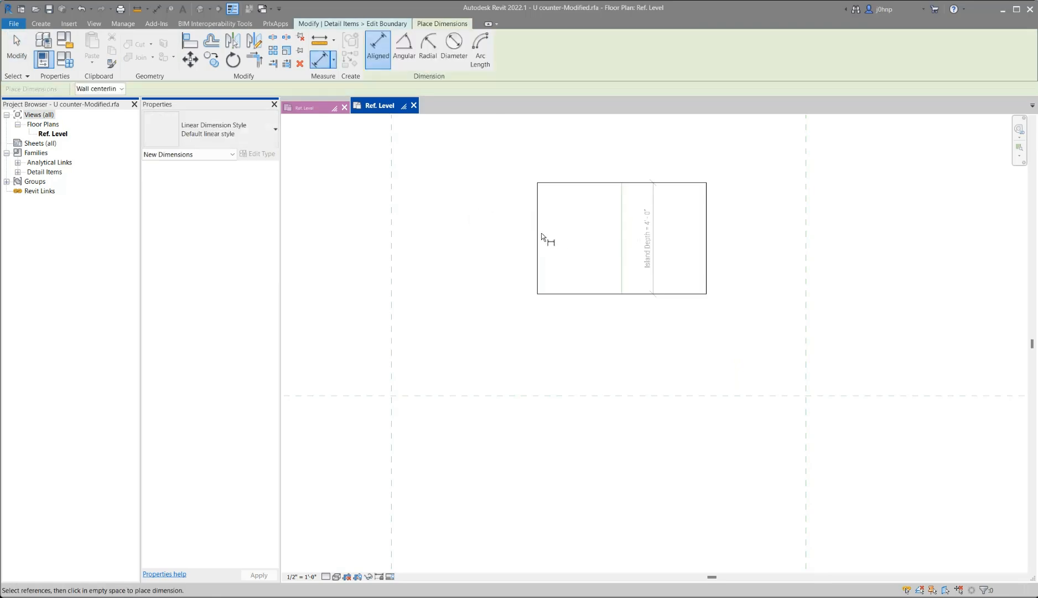
click(538, 246)
click(623, 244)
click(709, 245)
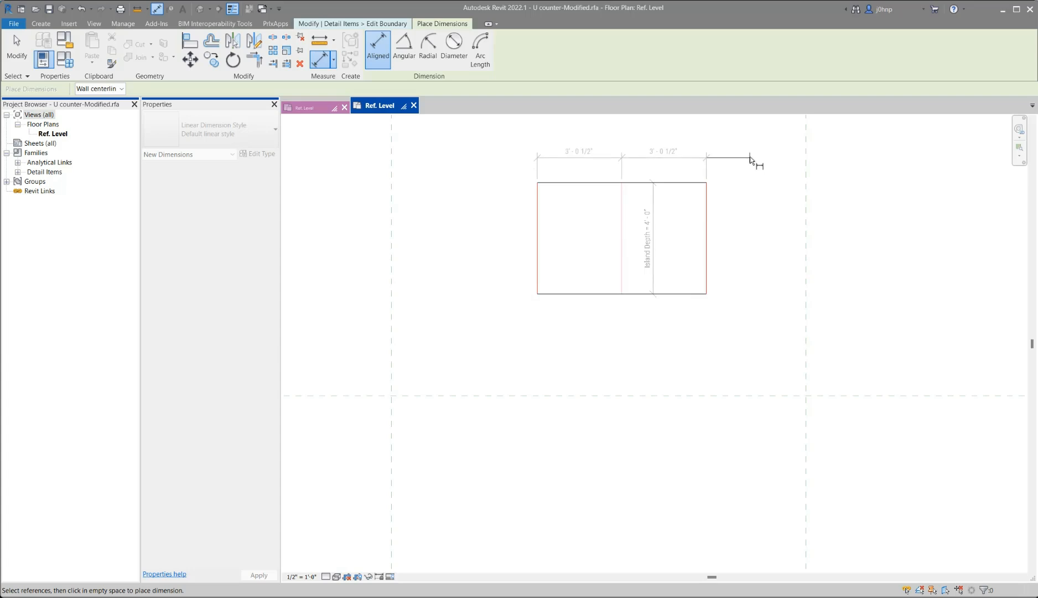
click(719, 147)
key(Escape)
key(Escape)
click(625, 145)
click(609, 151)
Dimension the masking region's overall width between its left and right boundary edges, above the equality dimension.
key(i)
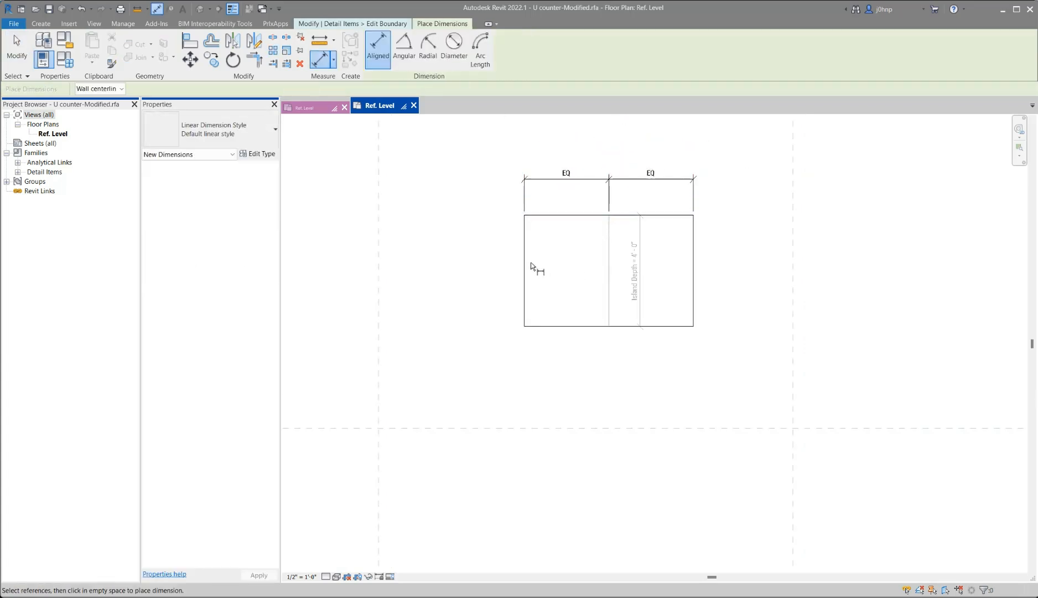
click(526, 261)
click(693, 244)
click(729, 144)
key(Escape)
key(Escape)
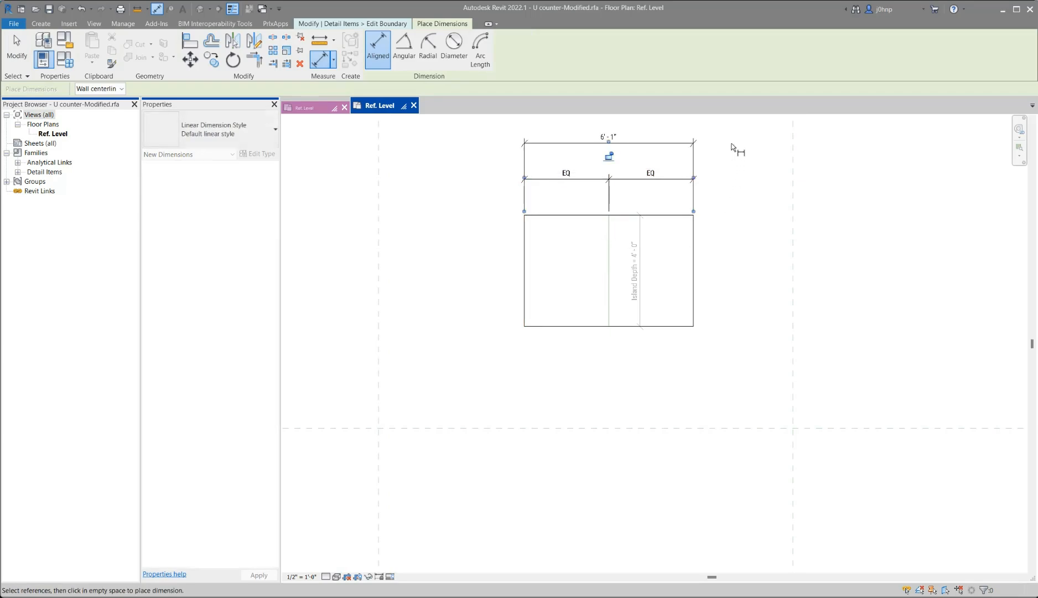
Label the overall width dimension with the Island Width parameter.
click(637, 143)
click(448, 51)
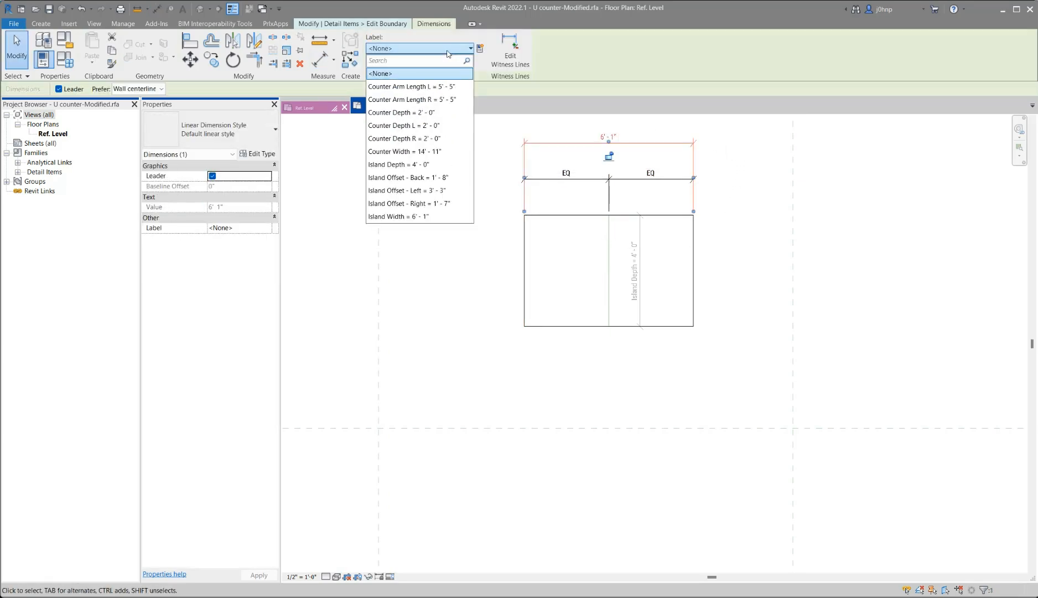
click(416, 217)
click(485, 224)
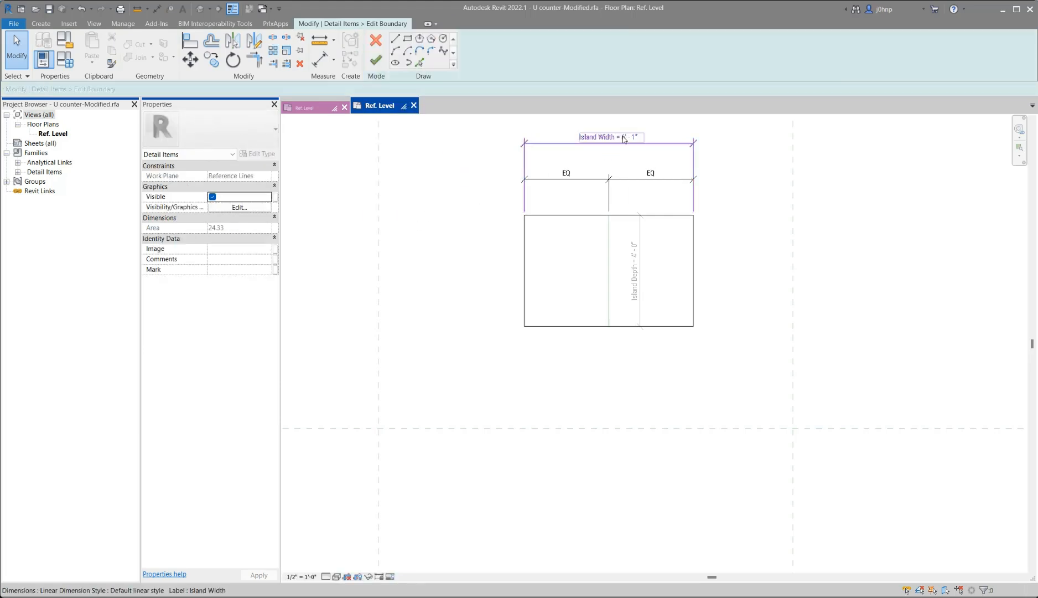
Set the Island Width dimension to 5' in the boundary sketch.
click(634, 137)
click(635, 137)
text(5)
key(Return)
click(617, 285)
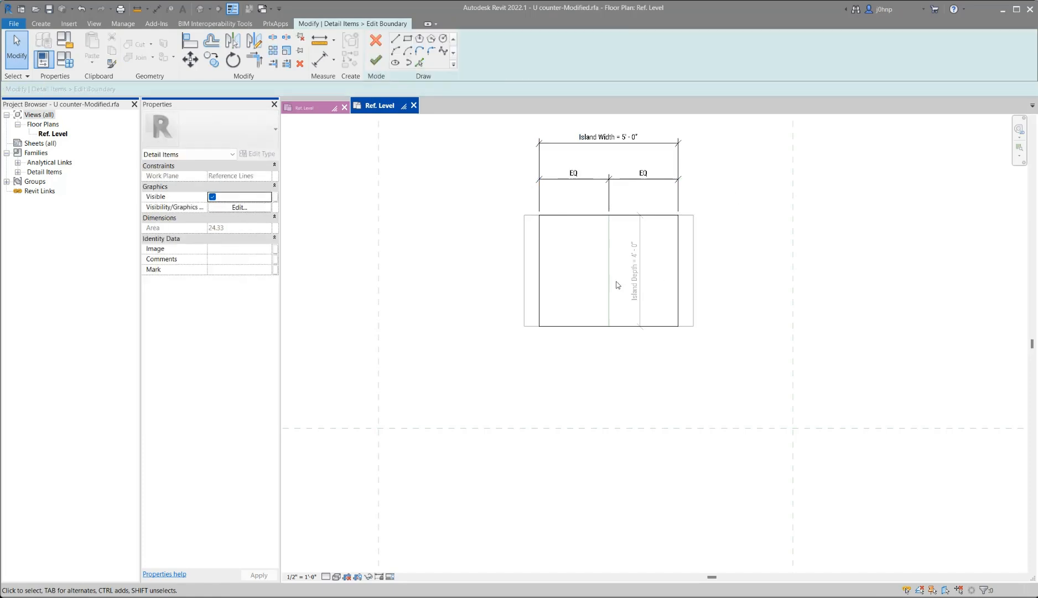
Leave the masking region's boundary sketch and set the Island Depth dimension to 2'.
click(376, 59)
click(444, 276)
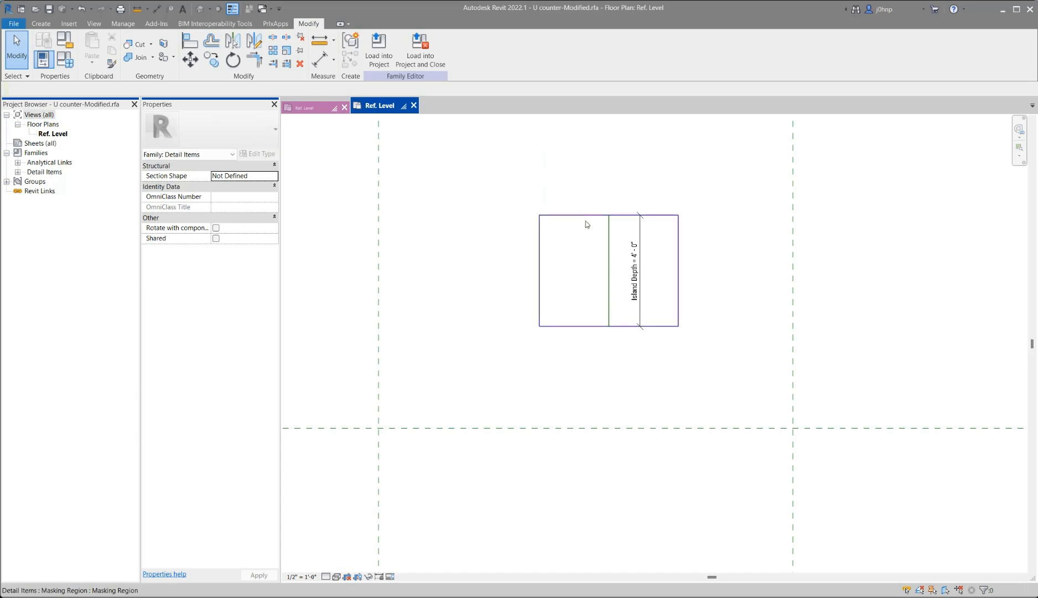
click(641, 254)
text(2)
key(Return)
click(660, 276)
Check the island's dimensions in the U counter-Original family, and set the Island Depth to 2' - 3" in the modified family.
scroll(659, 276, down, 2)
click(303, 107)
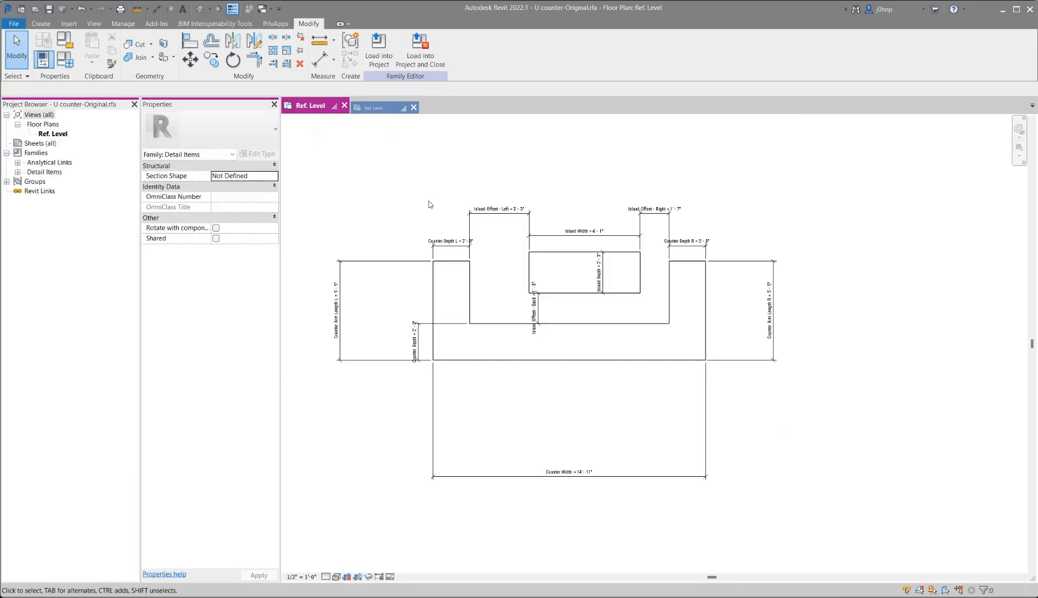
click(369, 104)
click(637, 281)
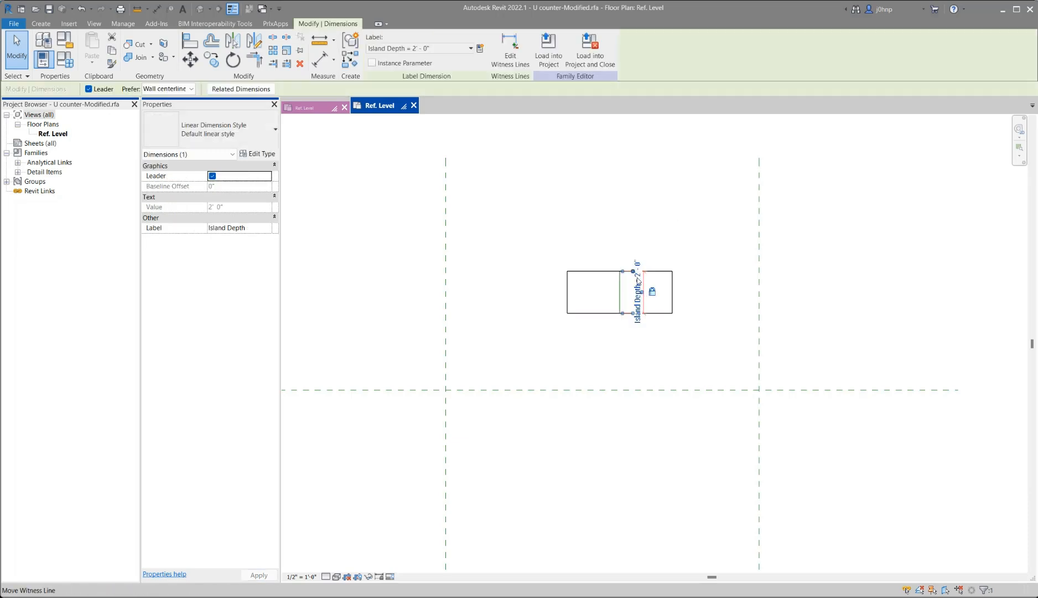
scroll(640, 292, up, 2)
click(640, 285)
text(2)
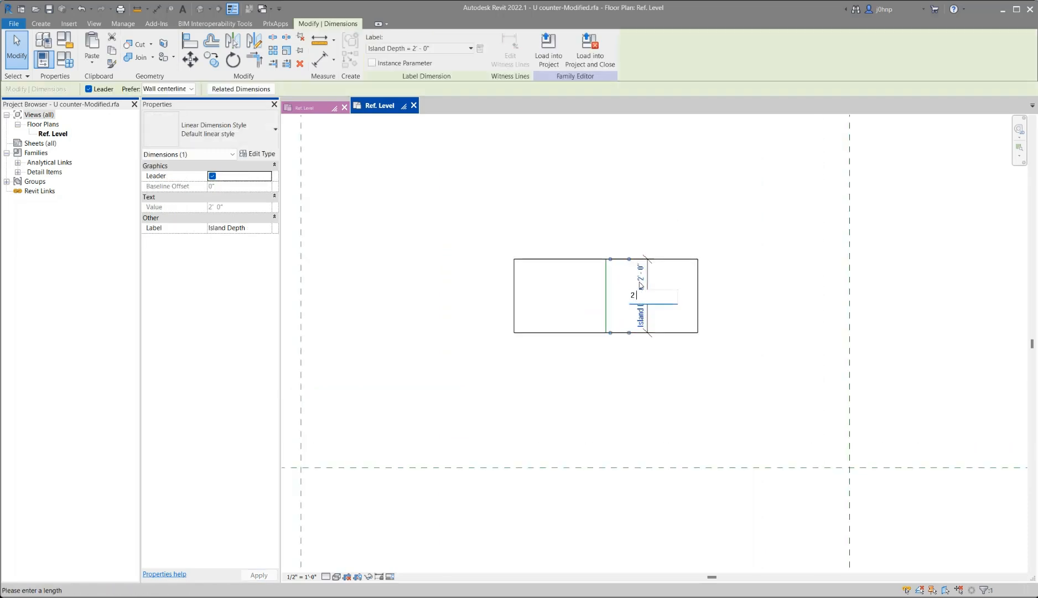
text(' - 3)
key(Return)
Edit the masking region's boundary, set the Island Width dimension to 6' - 1", and leave the sketch.
click(698, 266)
click(380, 48)
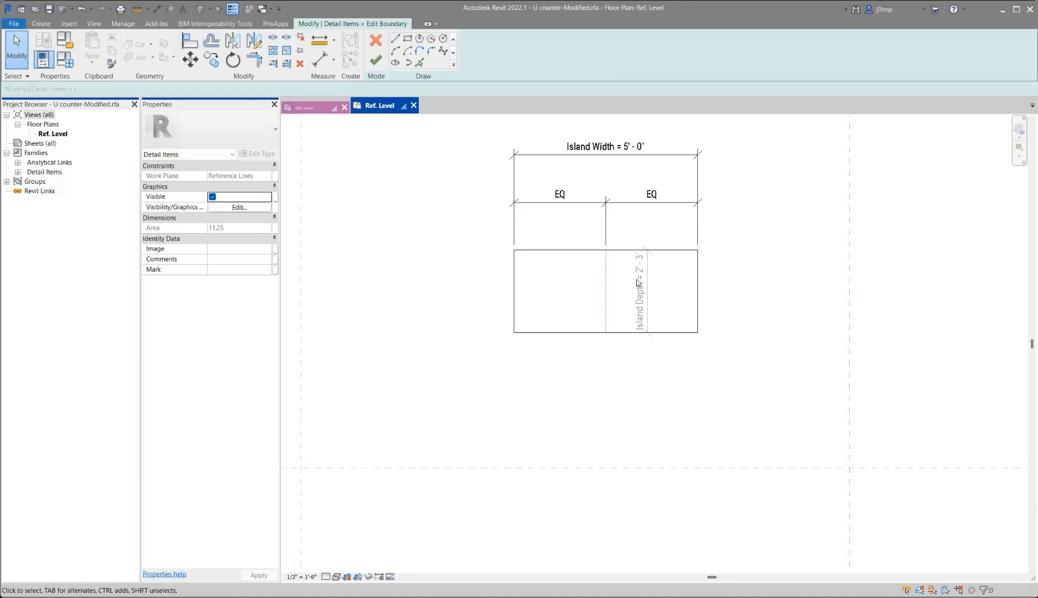
click(596, 154)
click(616, 148)
text(6 1)
key(Return)
click(386, 201)
click(376, 60)
click(535, 349)
scroll(535, 349, down, 2)
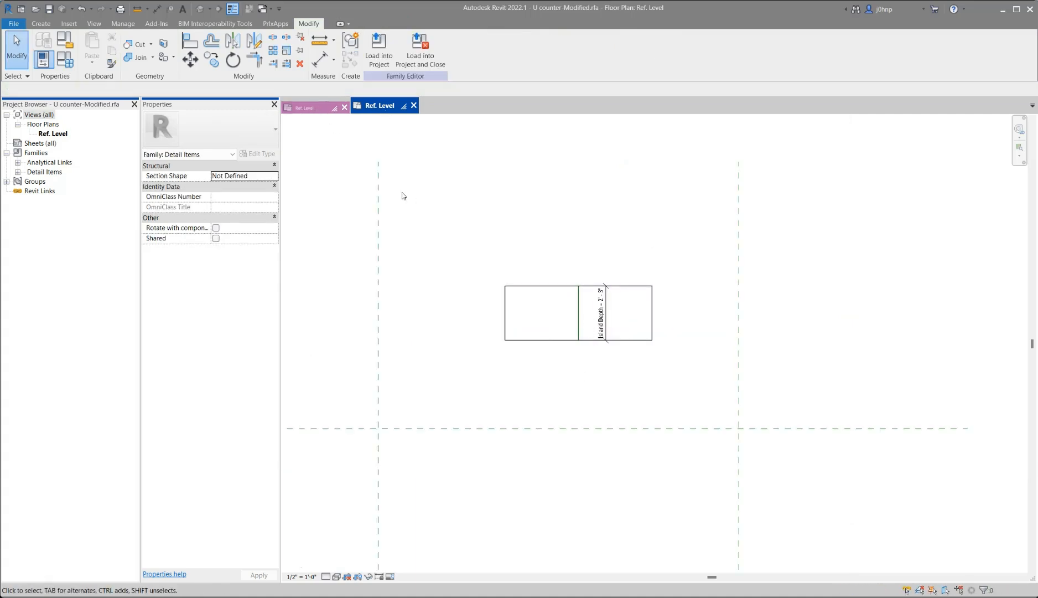
Following the original family, draw a horizontal line about 2' - 6" long from the left reference plane, about 5' - 5" above the horizontal plane.
click(310, 107)
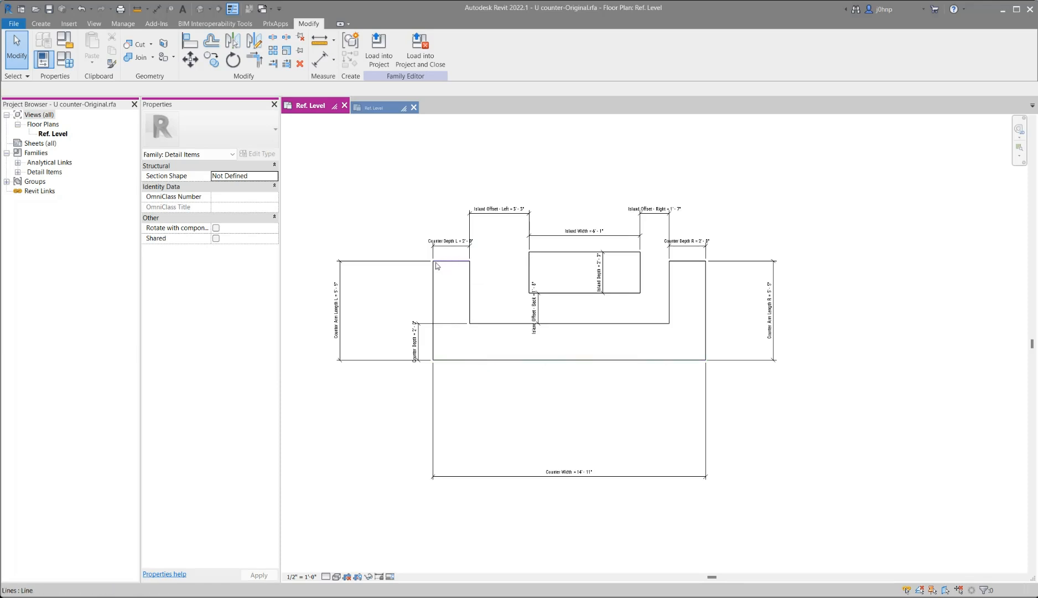
click(369, 108)
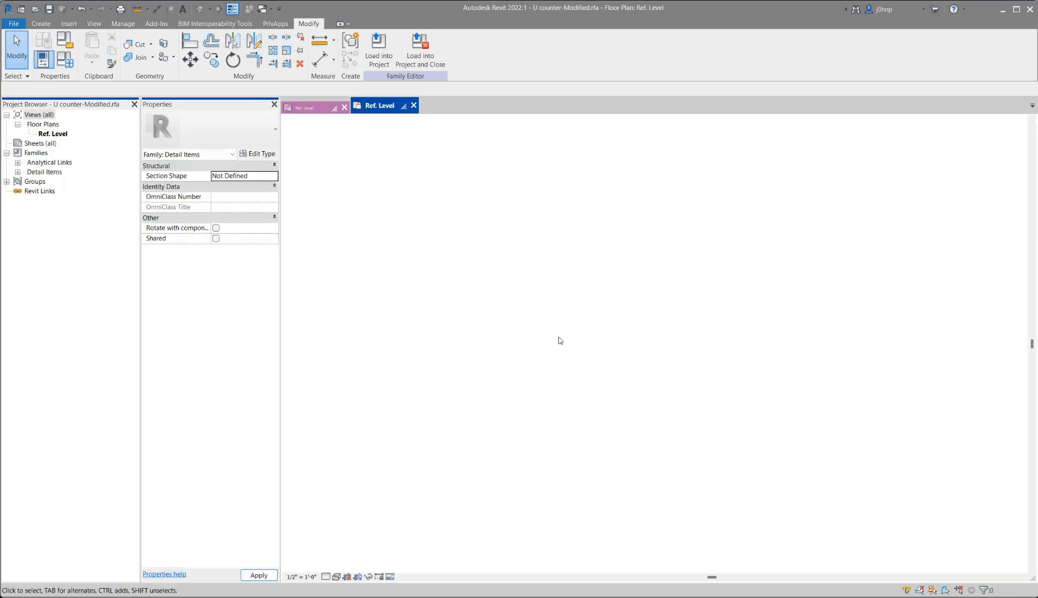
click(40, 27)
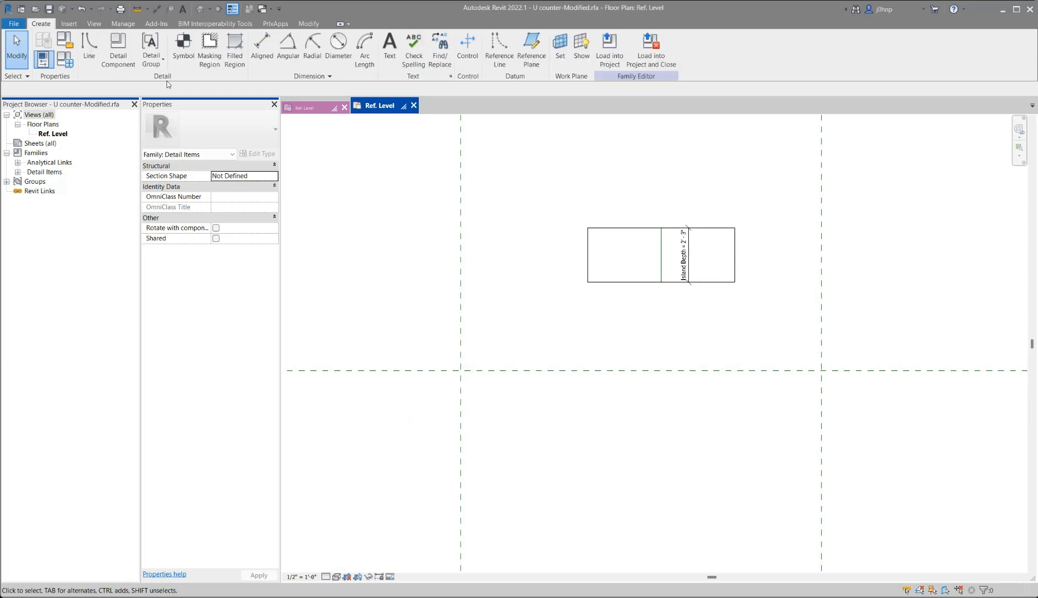
click(96, 53)
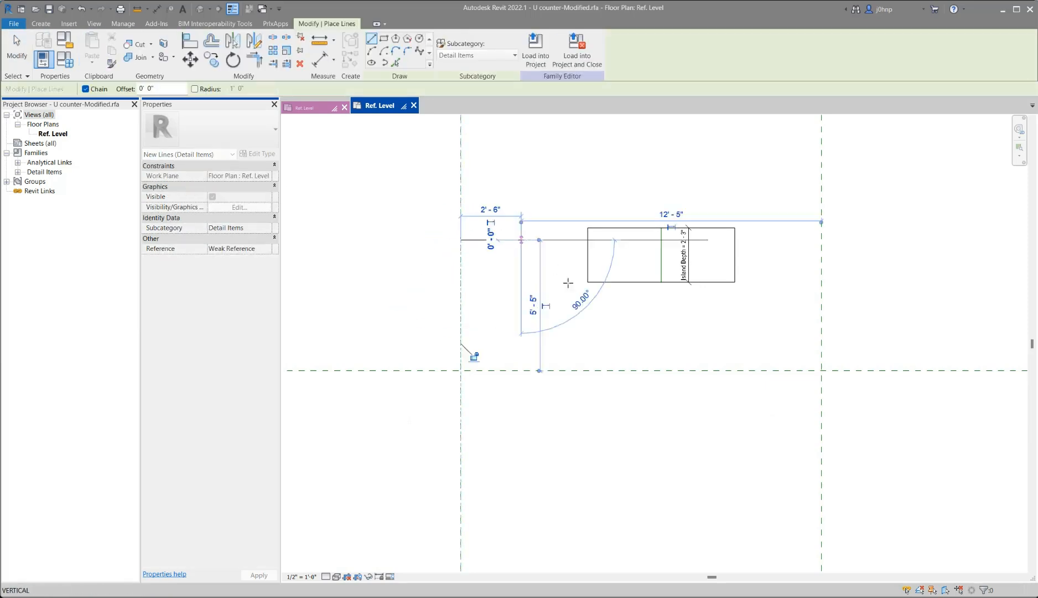
key(Escape)
key(Escape)
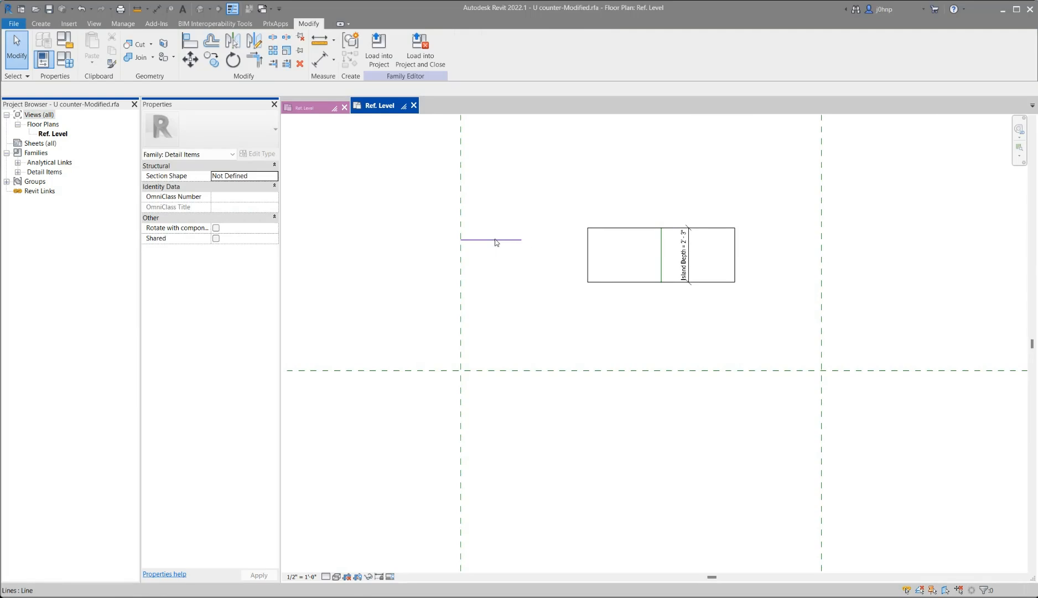
Set the new horizontal line's Reference property to Strong Reference.
click(496, 240)
click(268, 274)
click(267, 270)
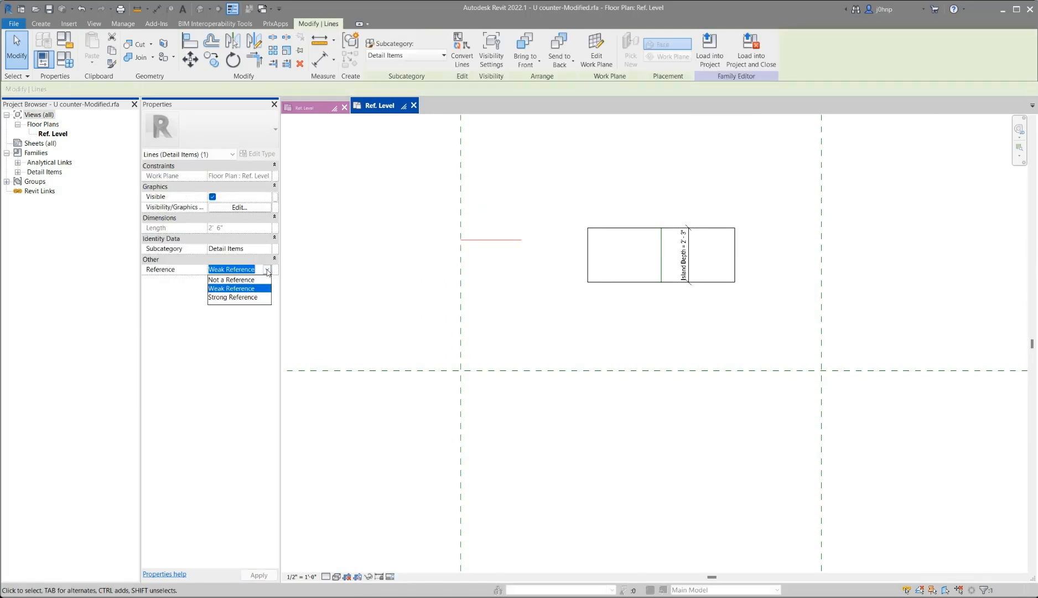
click(249, 298)
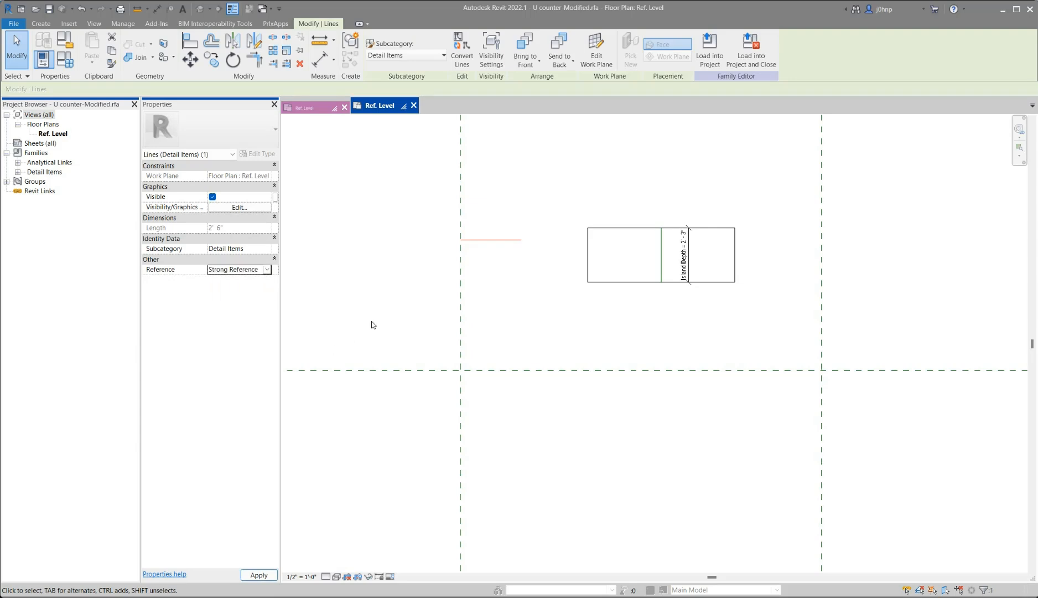
click(394, 327)
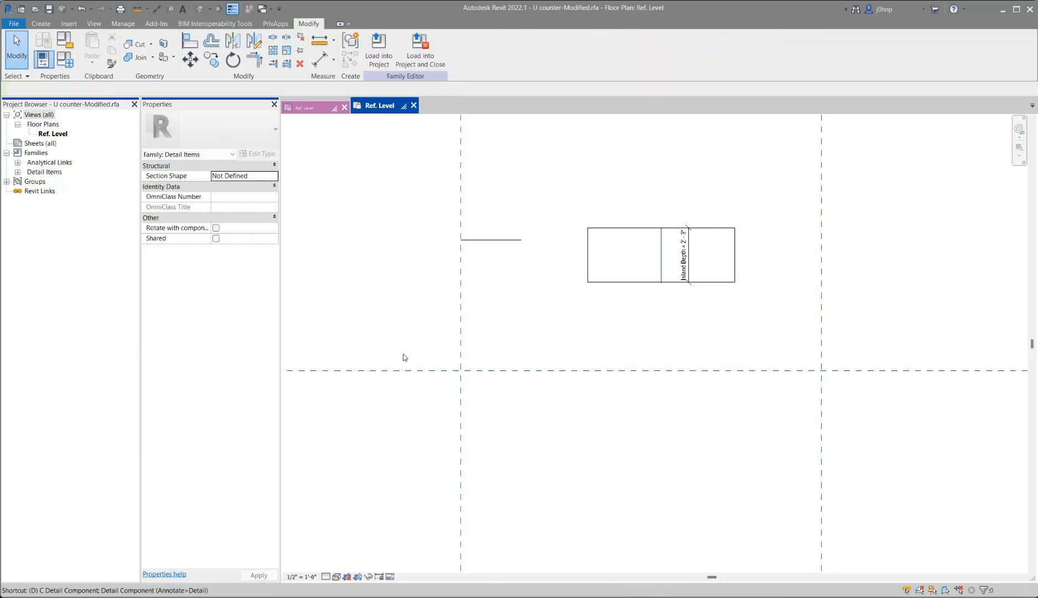
Dimension the height from the horizontal reference plane to the new line, placing the dimension outside the left reference plane.
key(i)
click(492, 370)
click(488, 240)
click(404, 261)
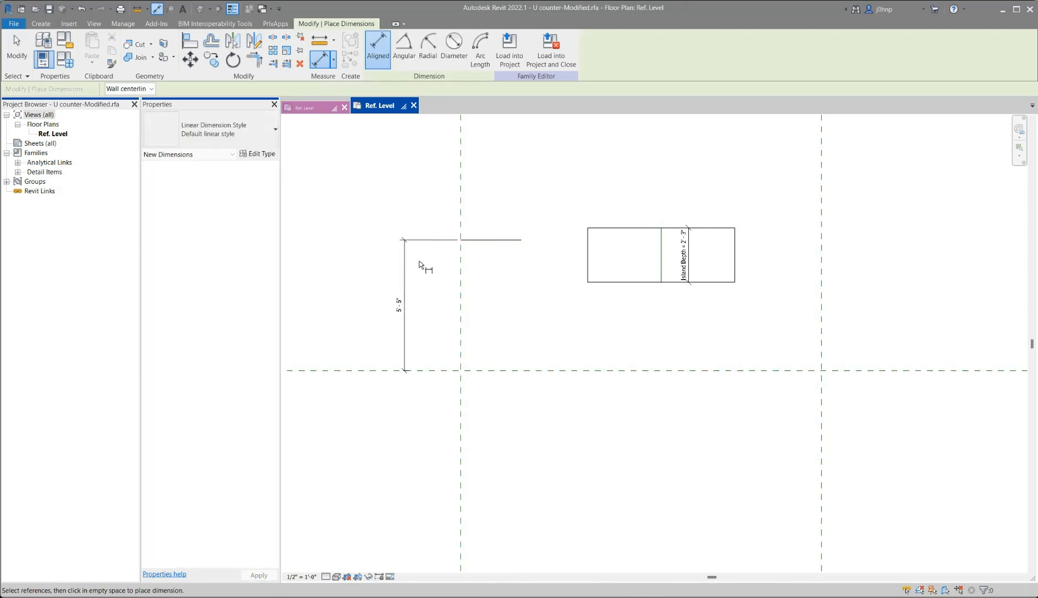
key(Escape)
key(Escape)
Label the new line's vertical dimension with the Counter Depth L parameter.
click(404, 261)
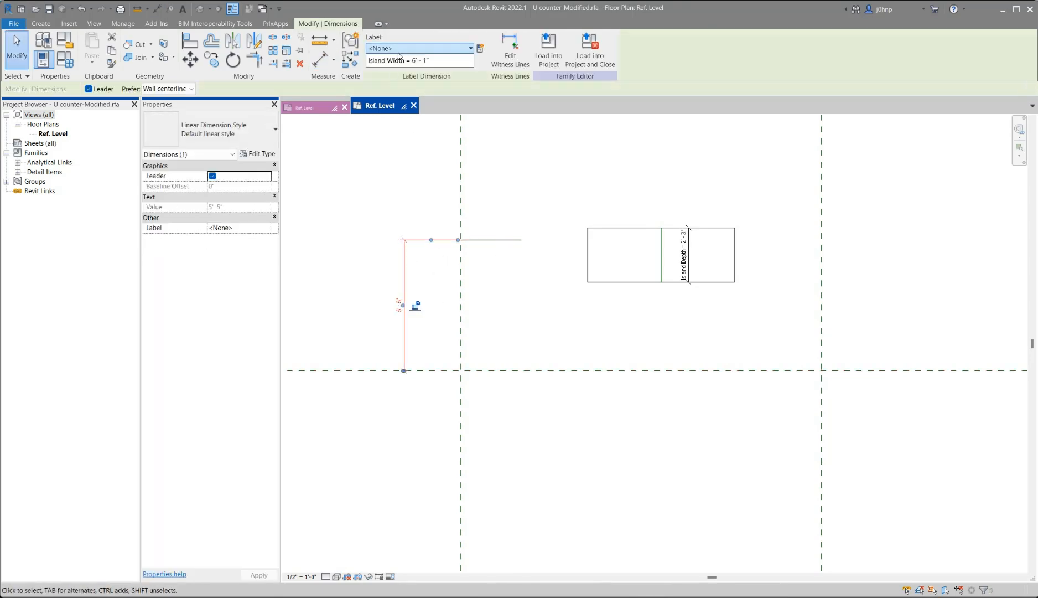
click(399, 49)
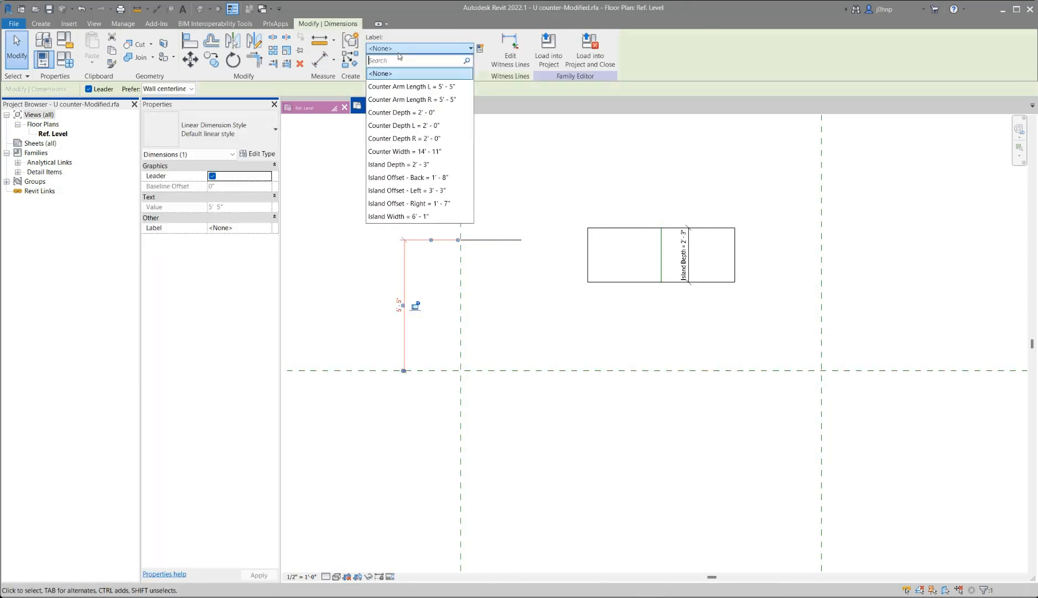
click(409, 125)
click(523, 311)
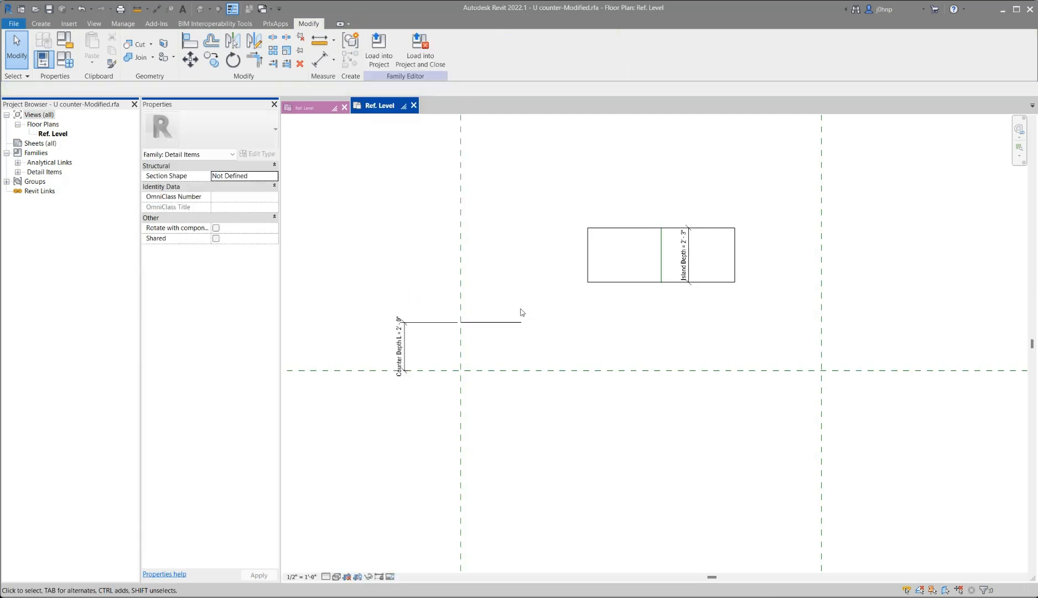
Label the vertical dimension outside the left reference plane with the Counter Arm Length L parameter.
click(397, 344)
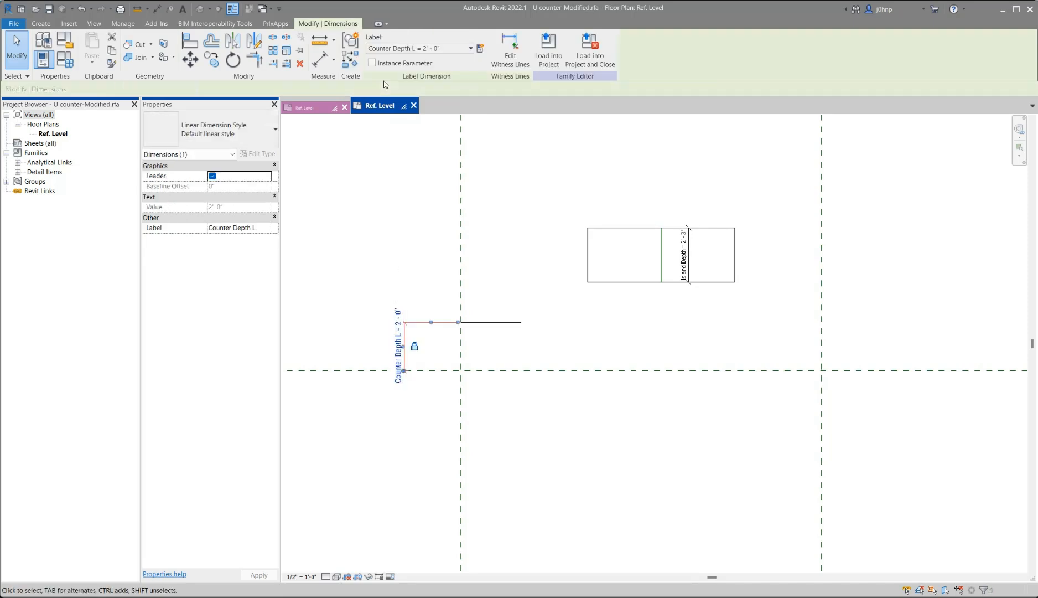
click(412, 48)
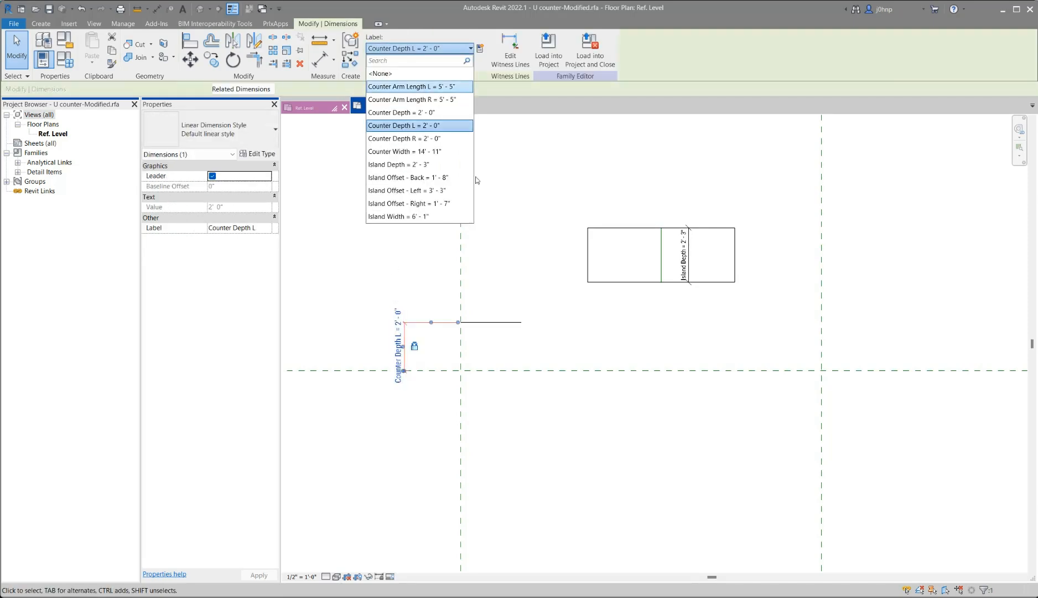
click(412, 87)
click(496, 251)
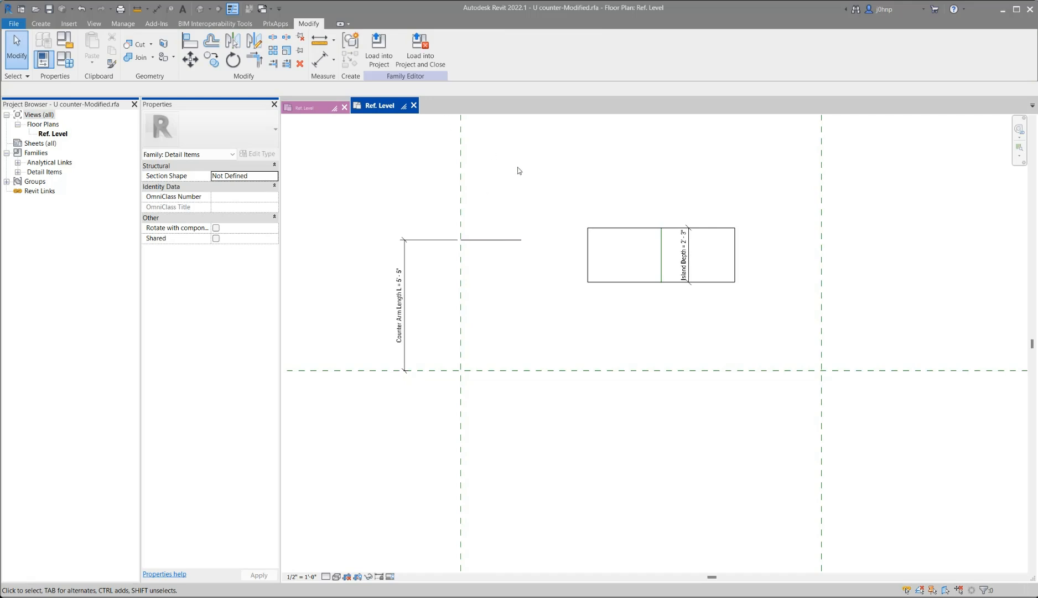
Create a new project for testing the family.
key(ctrl+n)
click(367, 290)
click(335, 310)
click(335, 348)
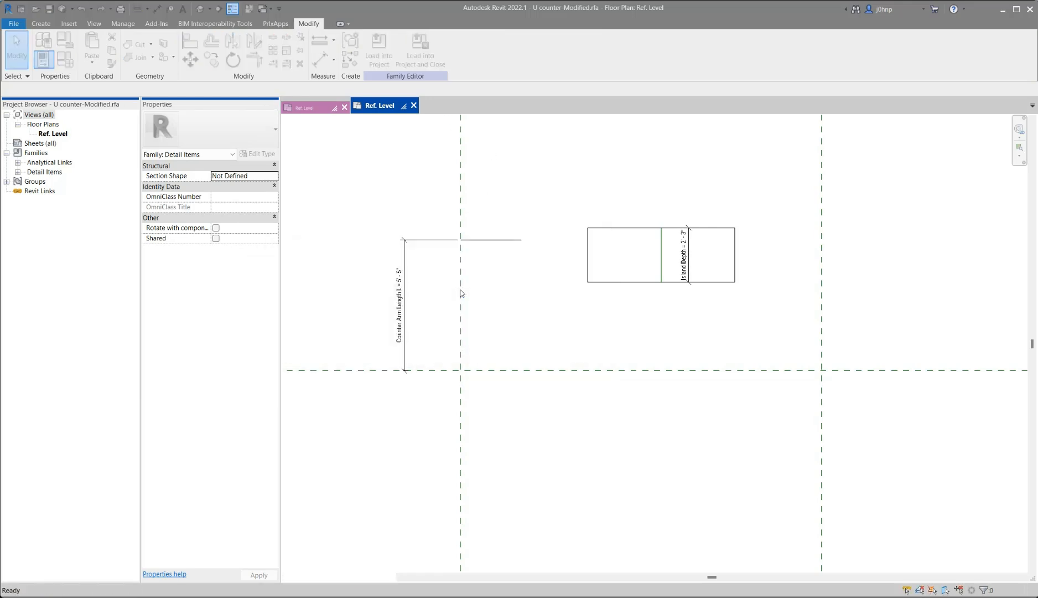
Load the U counter-Modified family into Project2 and place one instance in the Level 1 floor plan.
click(379, 52)
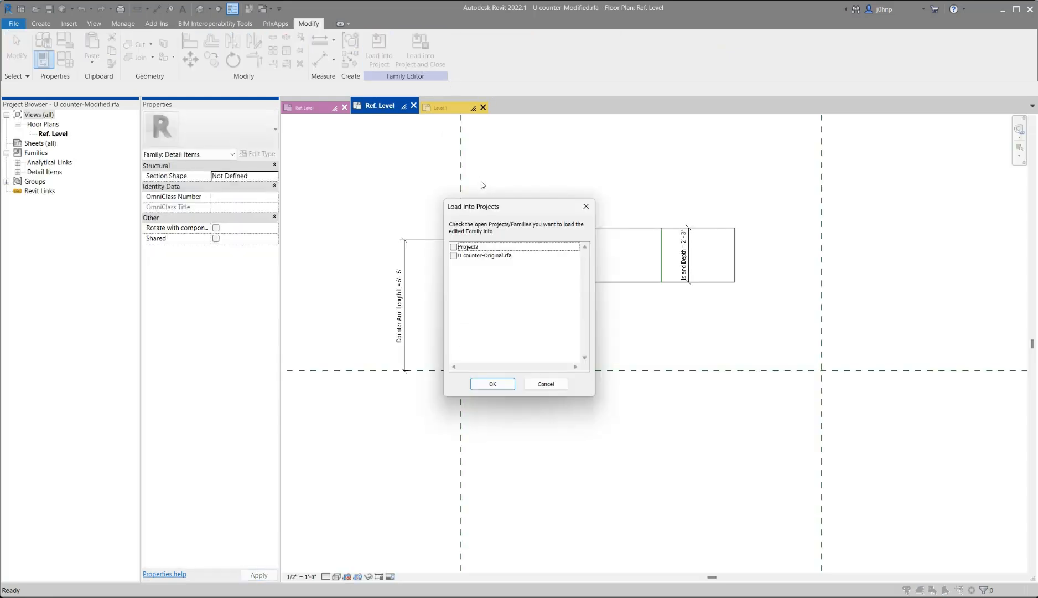
click(458, 248)
click(501, 381)
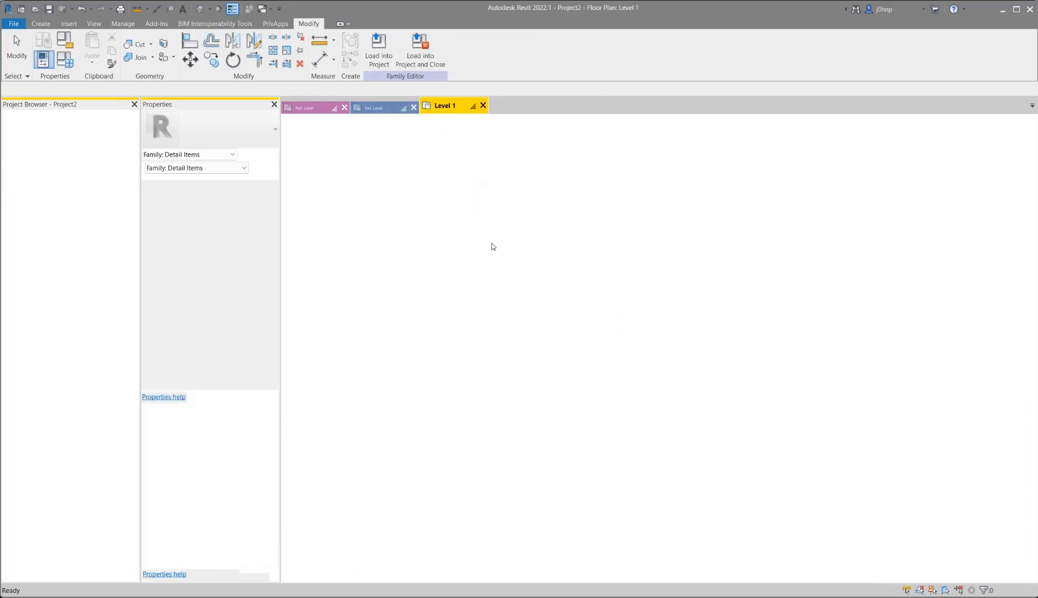
click(508, 385)
key(Escape)
key(Escape)
Select the placed counter and stretch its left arm line upward to an arm length of about 8' - 10".
scroll(503, 236, down, 1)
scroll(504, 236, down, 1)
click(504, 236)
scroll(503, 236, down, 1)
drag(499, 234, 584, 244)
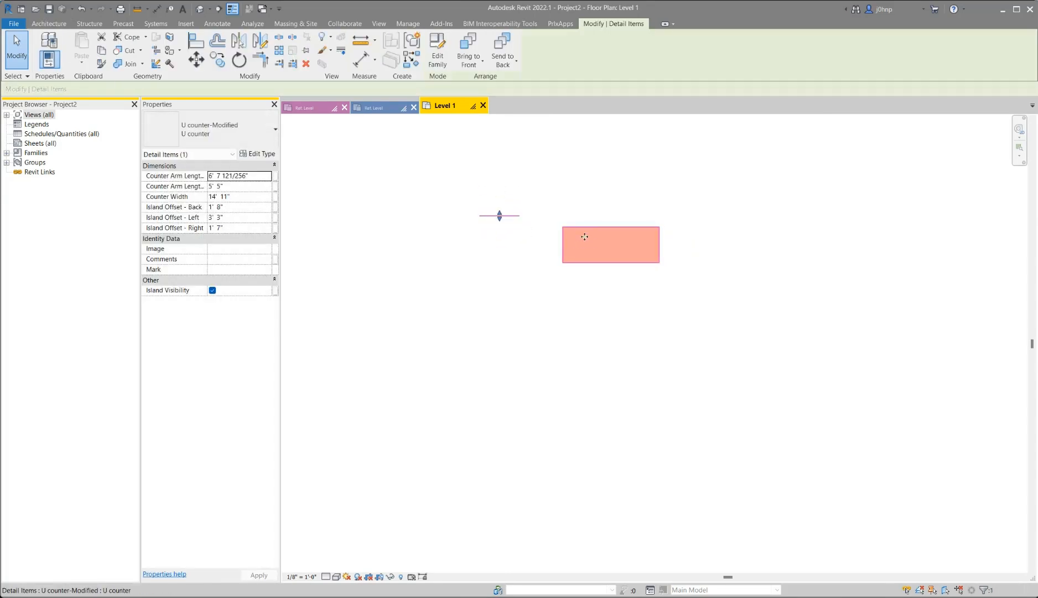
drag(501, 216, 500, 180)
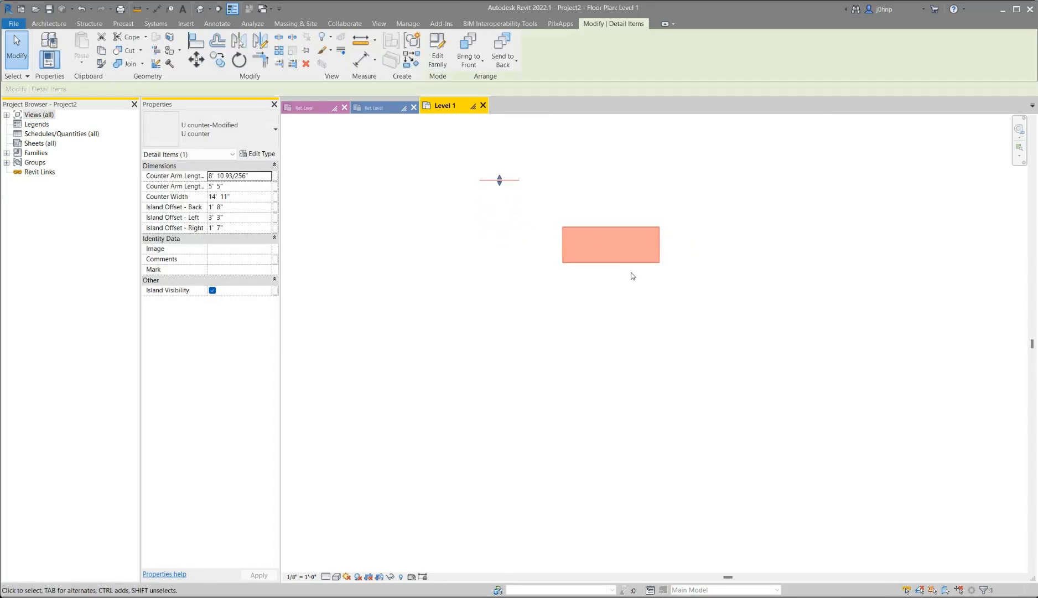
click(493, 207)
Return to the modified family and copy the left arm line horizontally so its right end meets the right reference plane.
click(382, 107)
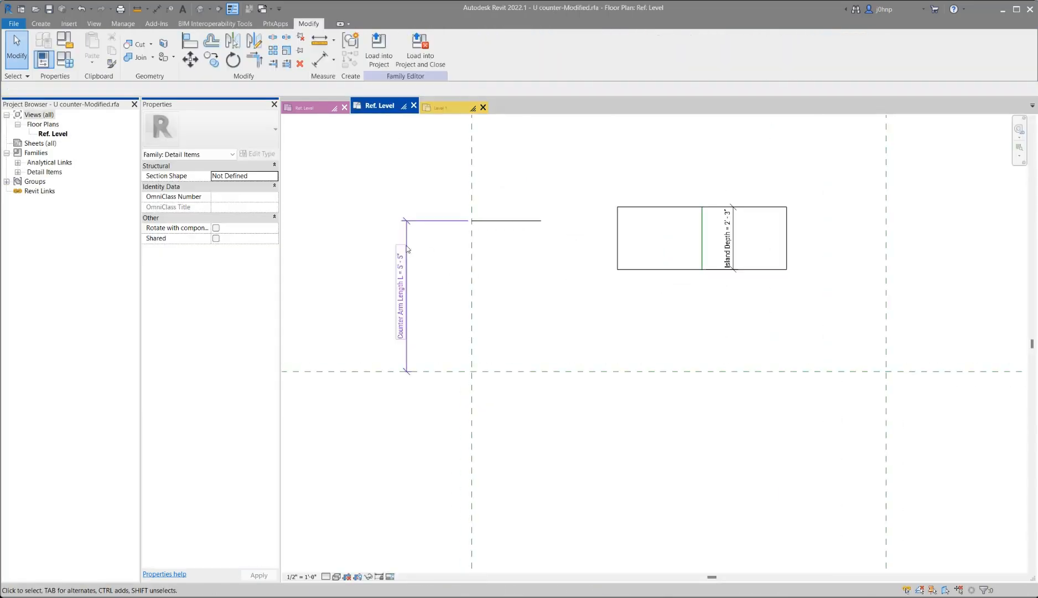
click(506, 221)
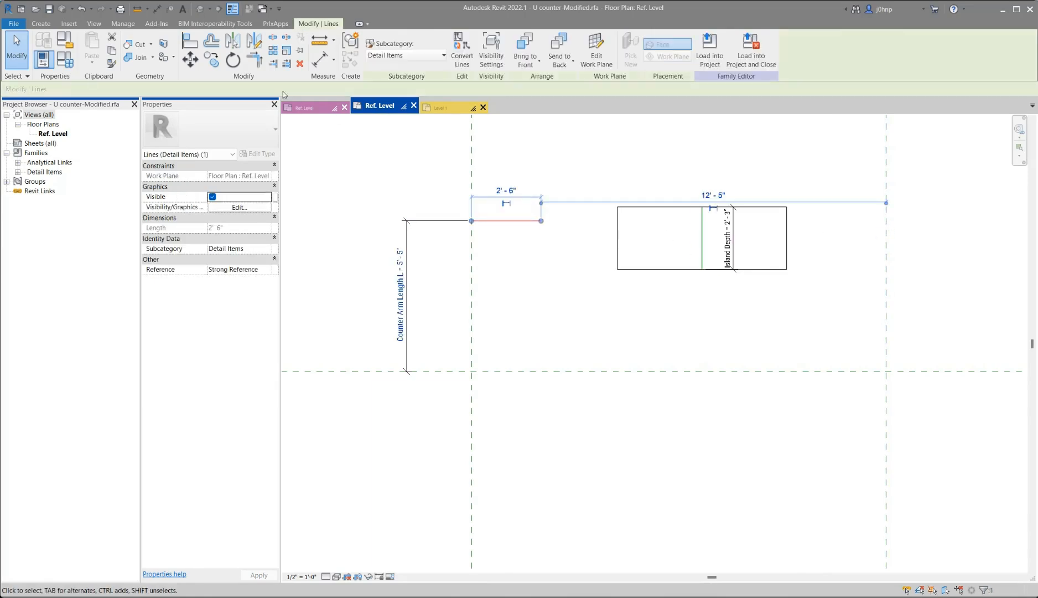
click(213, 58)
click(542, 221)
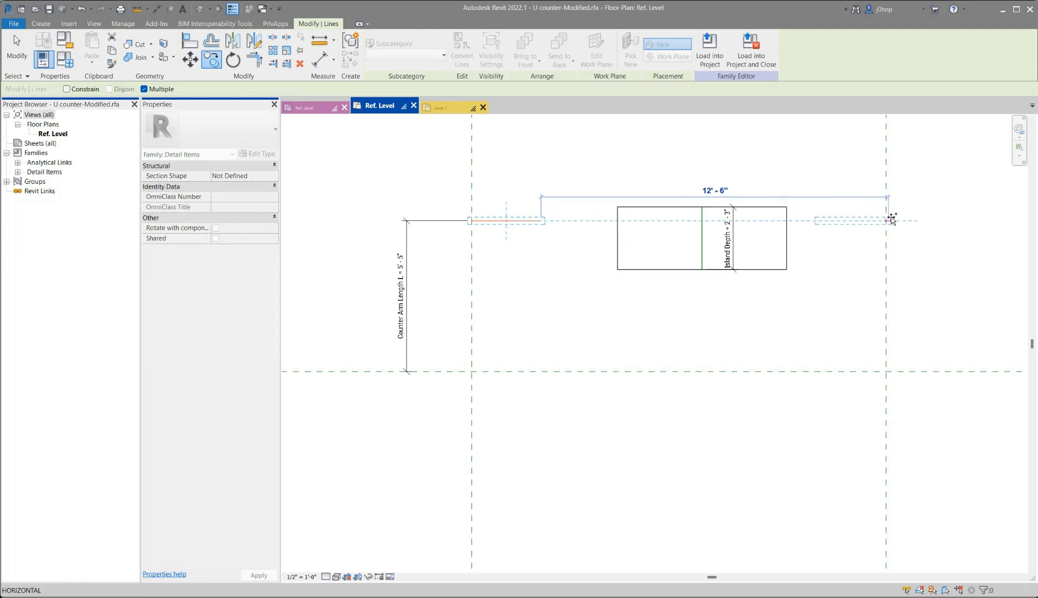
click(886, 220)
Dimension the height between the copied arm line and the horizontal reference plane, outside the right reference plane.
key(d)
key(i)
click(852, 220)
click(851, 371)
click(938, 391)
middle_drag(933, 318, 852, 307)
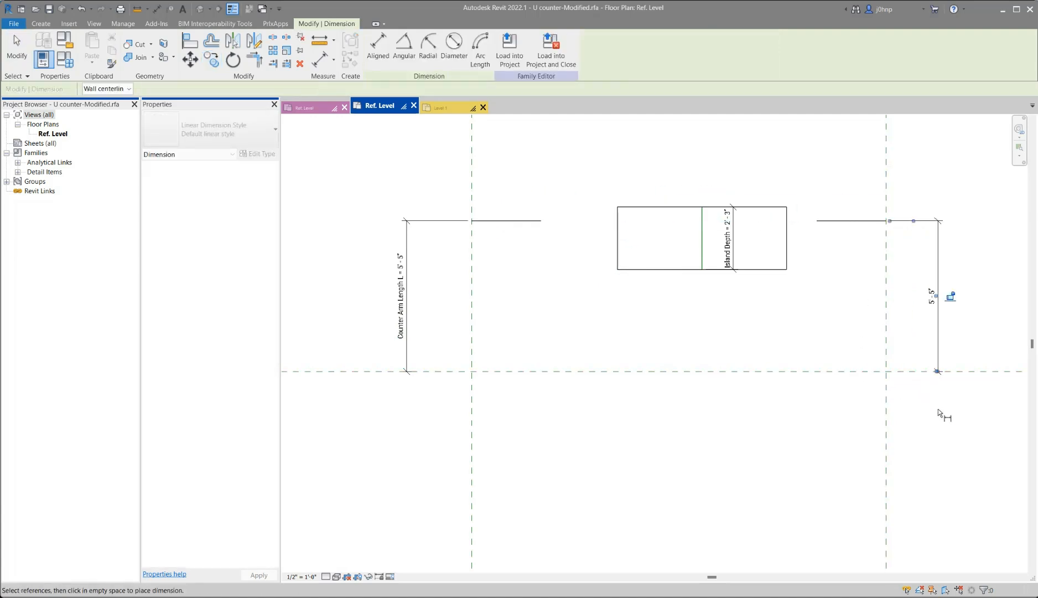
key(Escape)
key(Escape)
Label the right arm's vertical dimension with the Counter Arm Length R parameter.
click(855, 285)
click(406, 48)
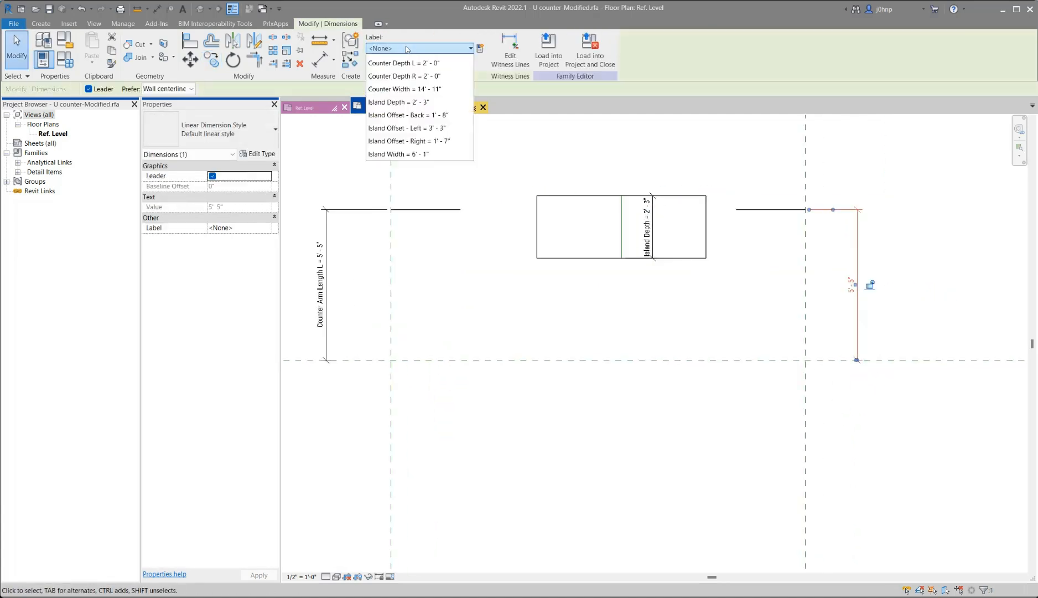
click(412, 99)
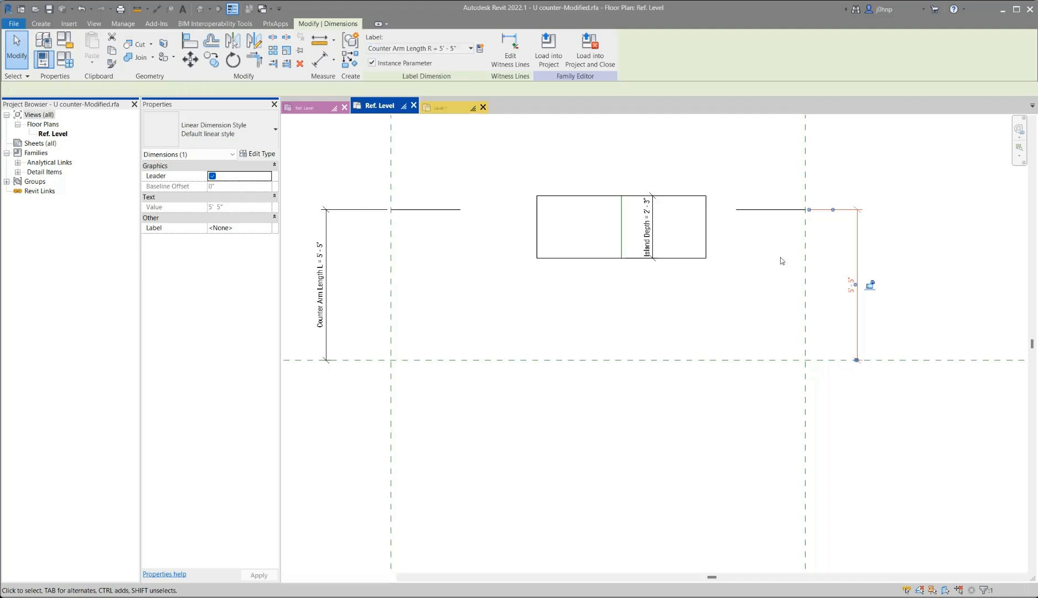
Test the Counter Arm Length R dimension with a value of 6' and undo the change.
click(849, 275)
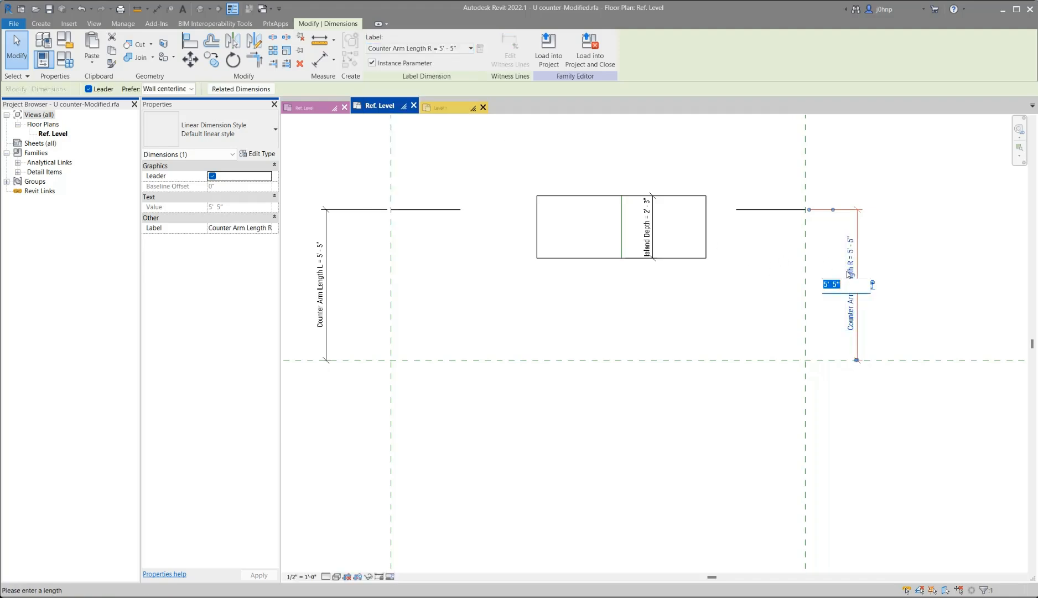
text(6)
key(Return)
click(894, 268)
key(ctrl+z)
scroll(530, 256, down, 2)
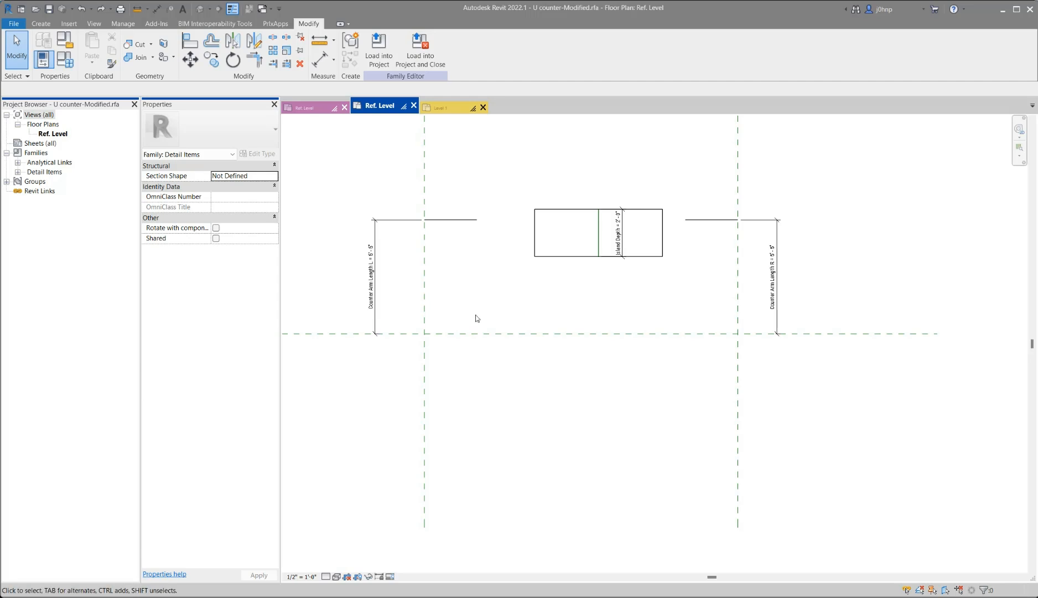
click(465, 222)
click(478, 242)
click(41, 24)
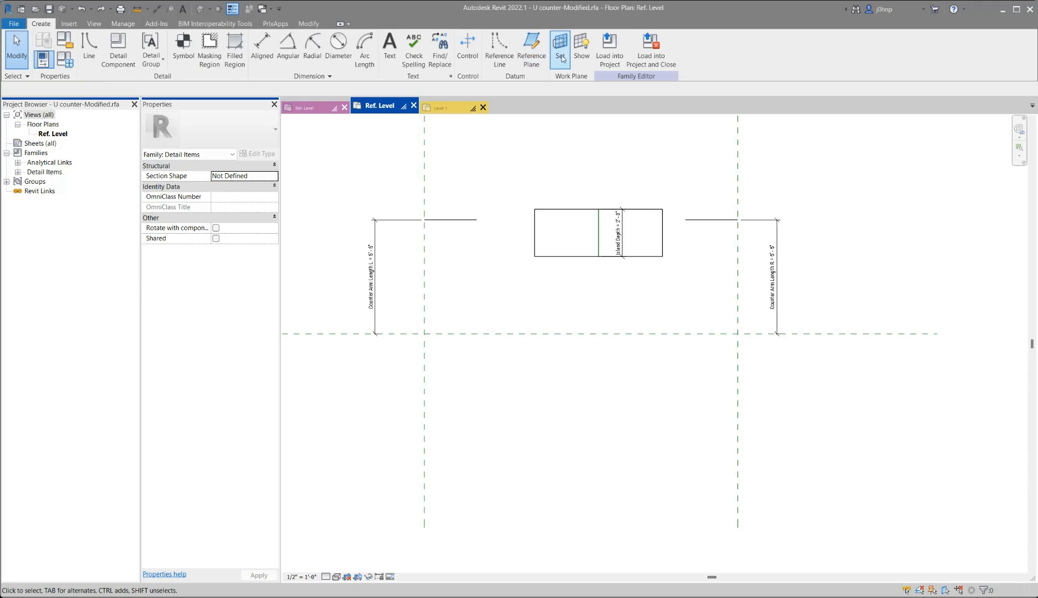
Try drawing vertical detail lines down from the inner ends of both arm lines to below the horizontal reference plane.
key(d)
key(l)
click(477, 219)
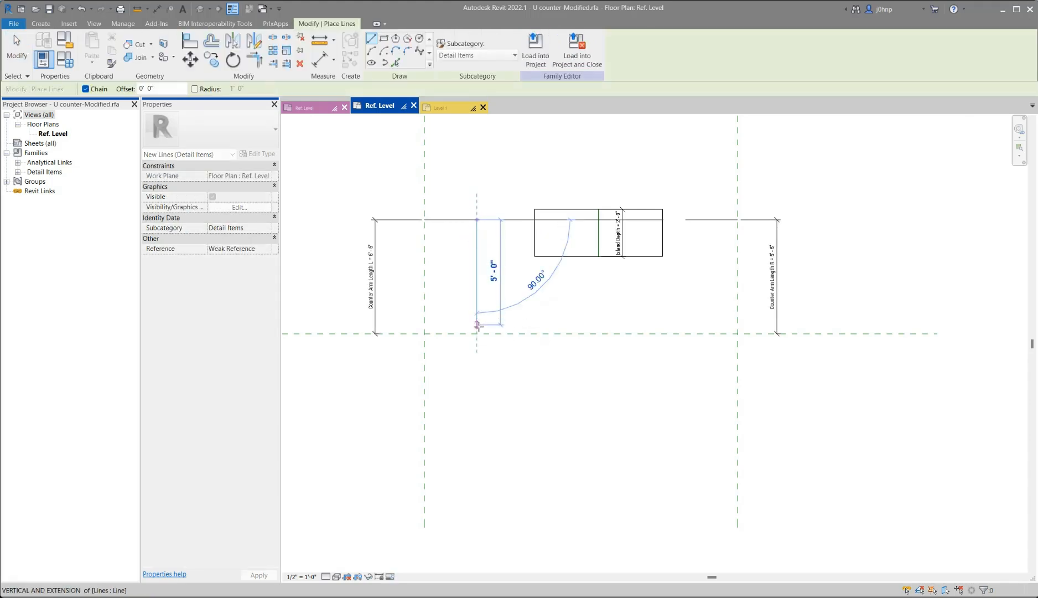
click(477, 372)
key(Escape)
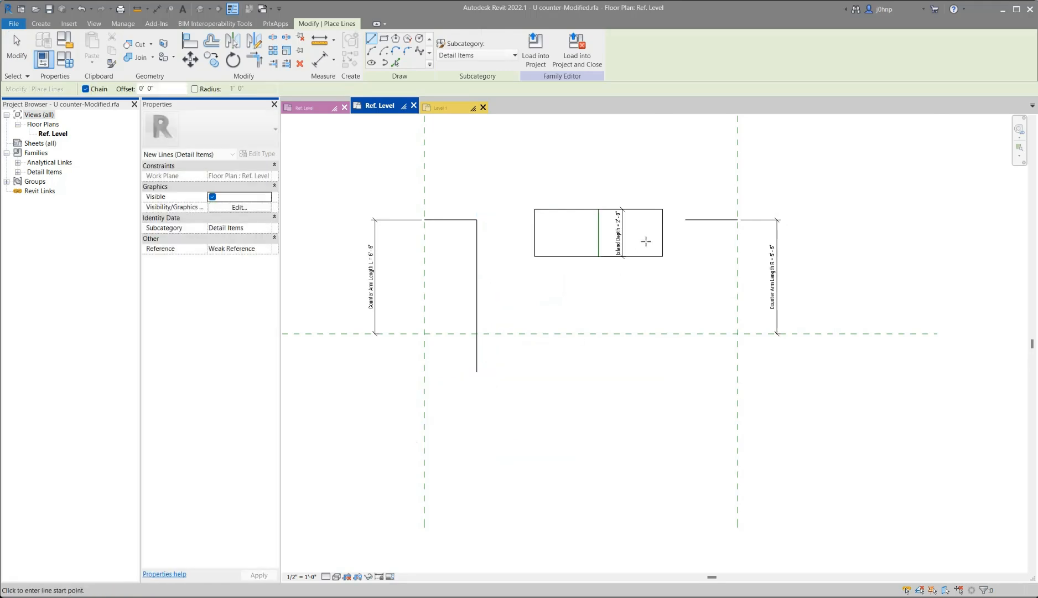
click(685, 220)
click(686, 372)
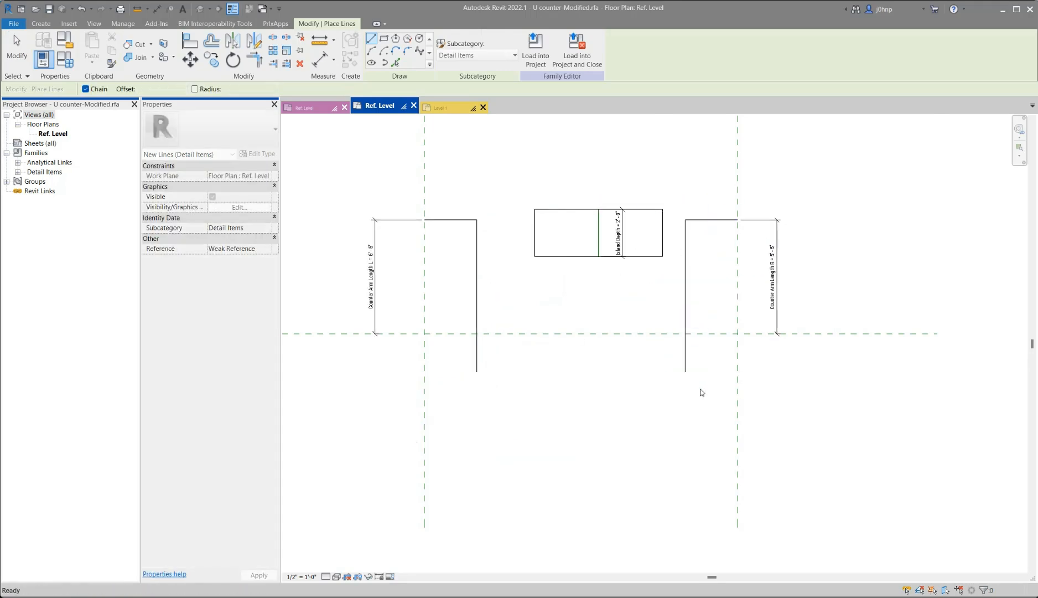
key(Escape)
key(Escape)
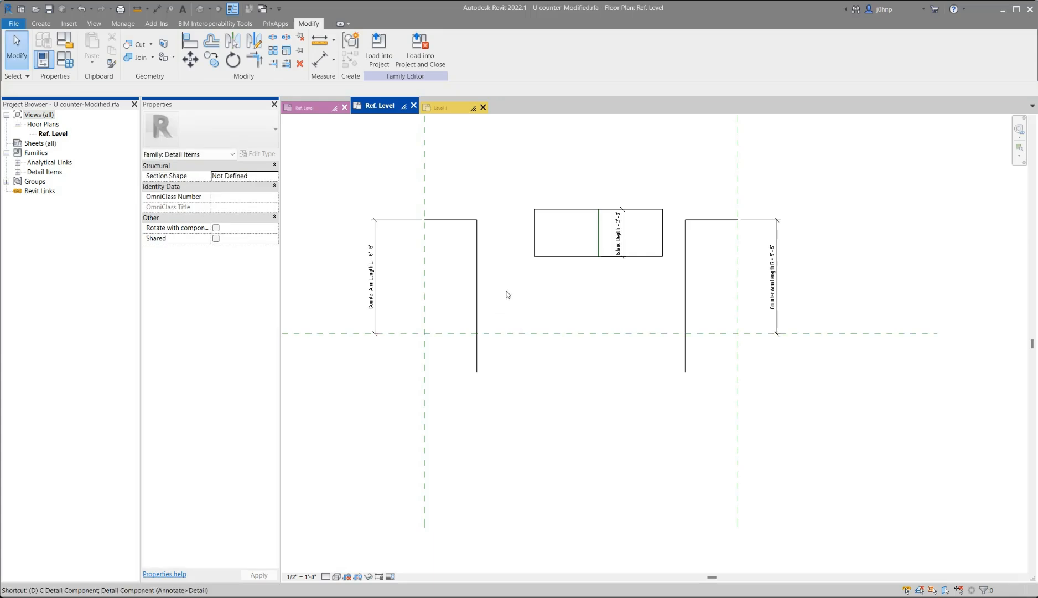
Inspect the properties of the two vertical lines and the right arm line.
click(478, 270)
click(717, 220)
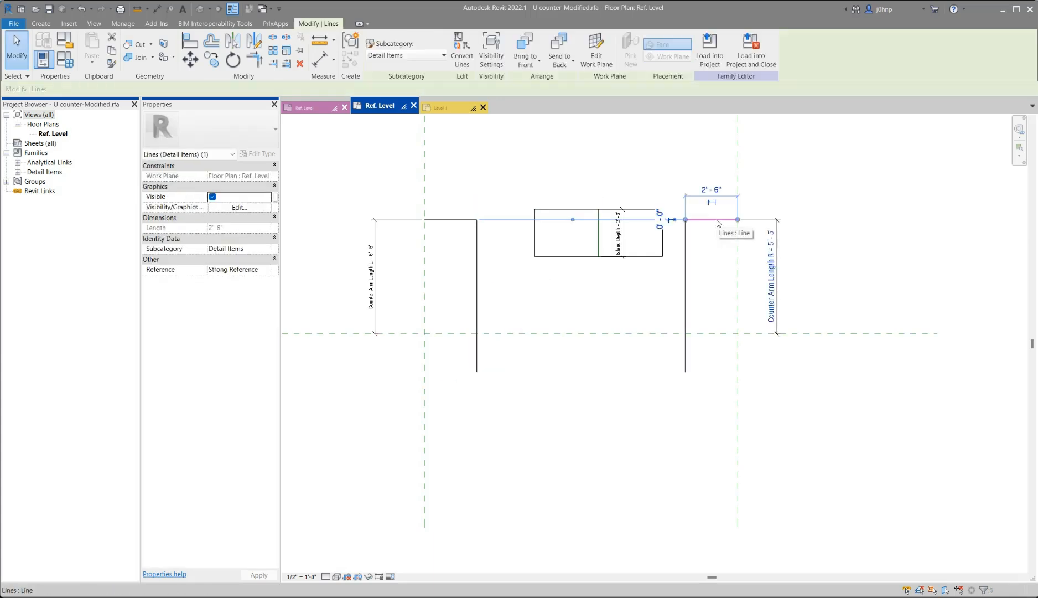
click(686, 268)
click(702, 295)
key(Escape)
key(Escape)
drag(712, 300, 459, 317)
key(Escape)
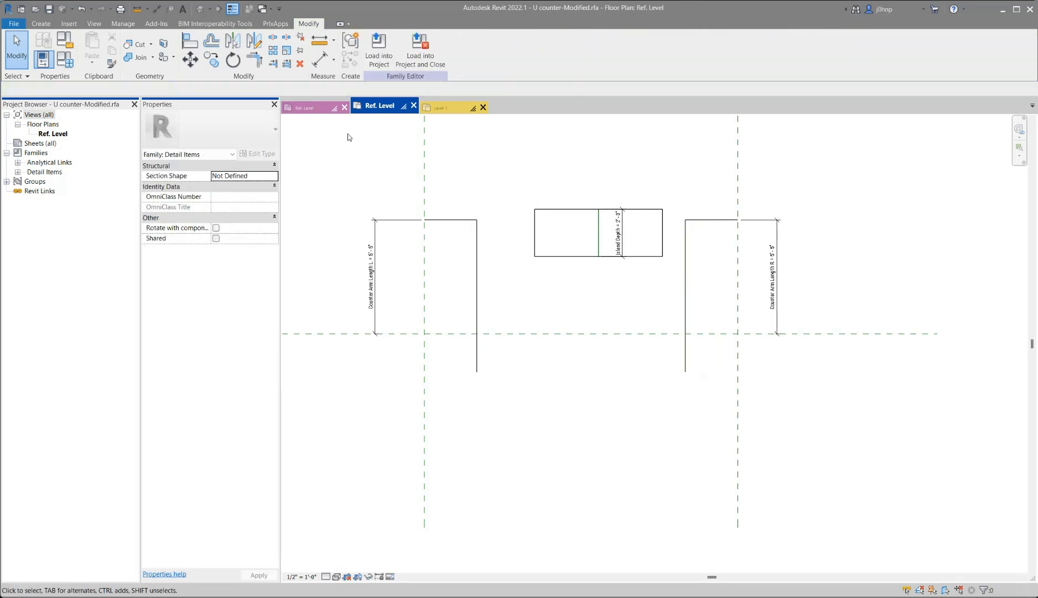
Check the Counter Depth L dimension in the original family and return to the modified one.
click(313, 107)
click(456, 244)
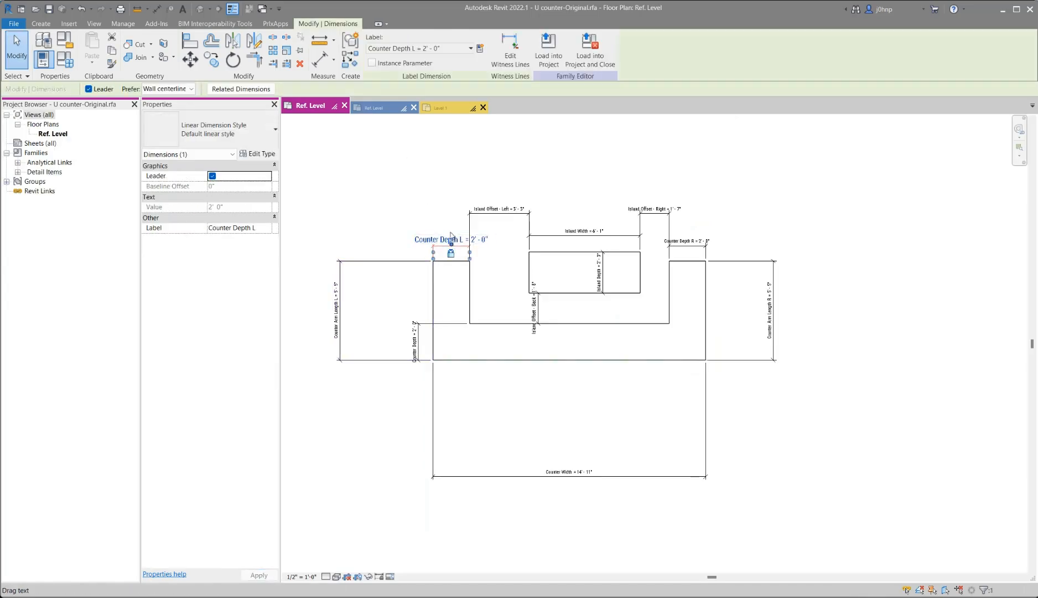
click(387, 109)
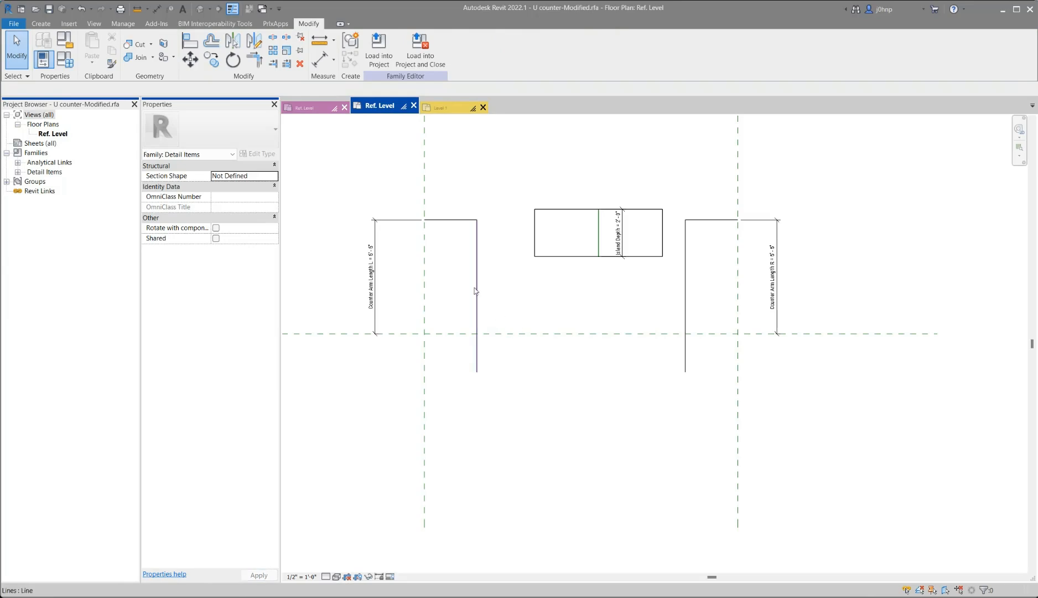
Delete the two vertical detail lines below the arm lines.
click(478, 283)
key(Delete)
click(684, 277)
key(Delete)
Check what the Counter Depth dimension spans in the original family, and return to the modified family.
click(335, 109)
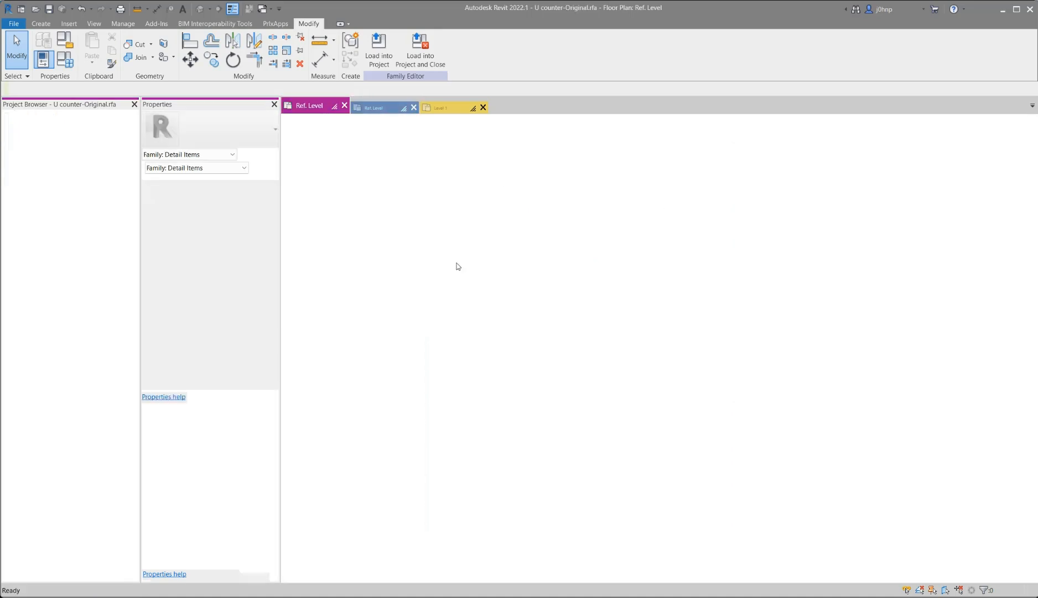
click(418, 342)
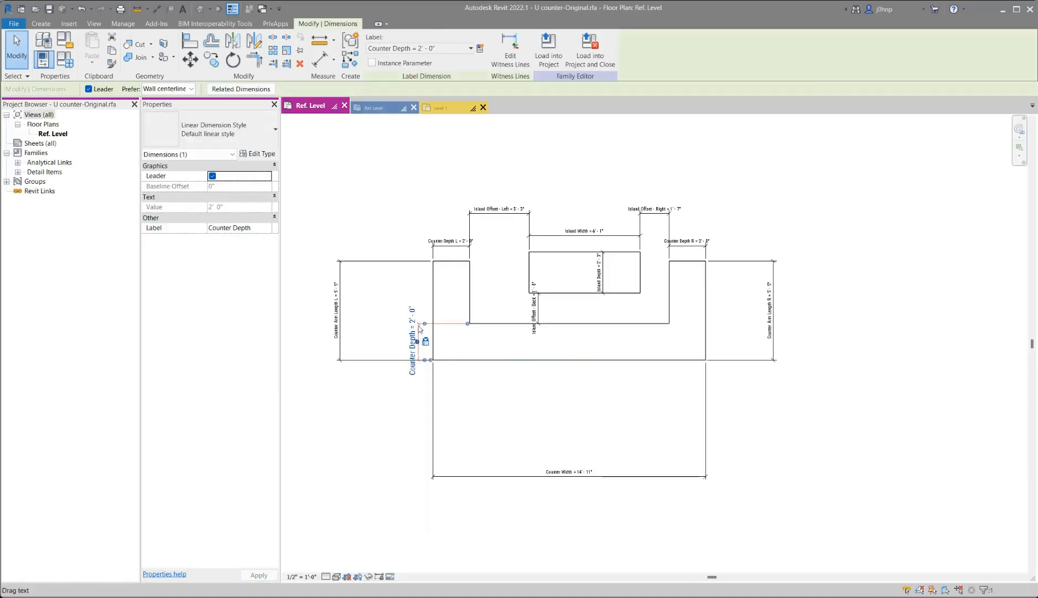
key(Escape)
click(383, 108)
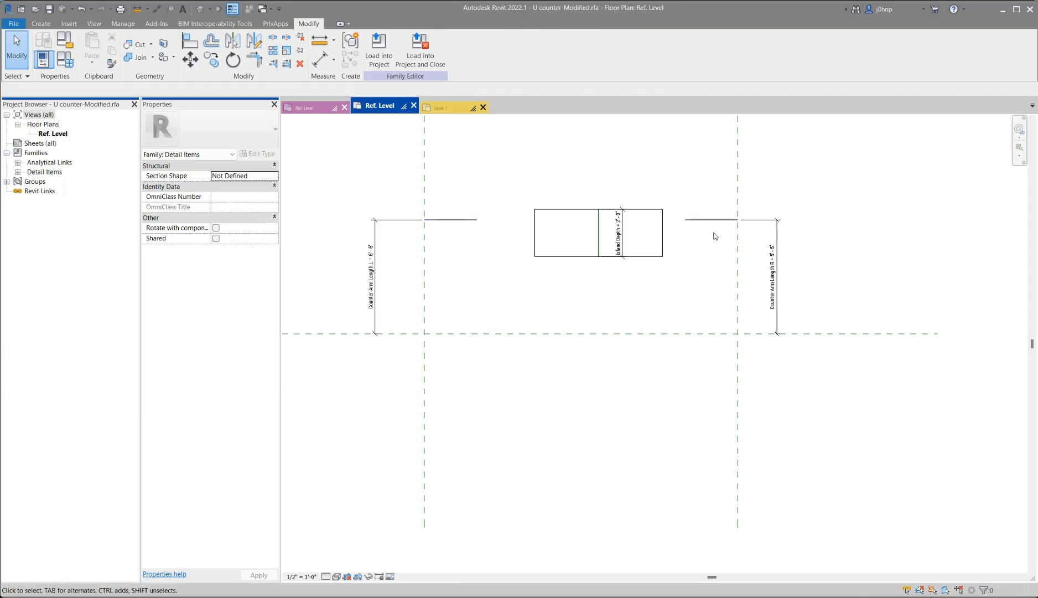
Start a new masking region and pick the left, right and horizontal reference planes as locked boundary lines.
double_click(561, 251)
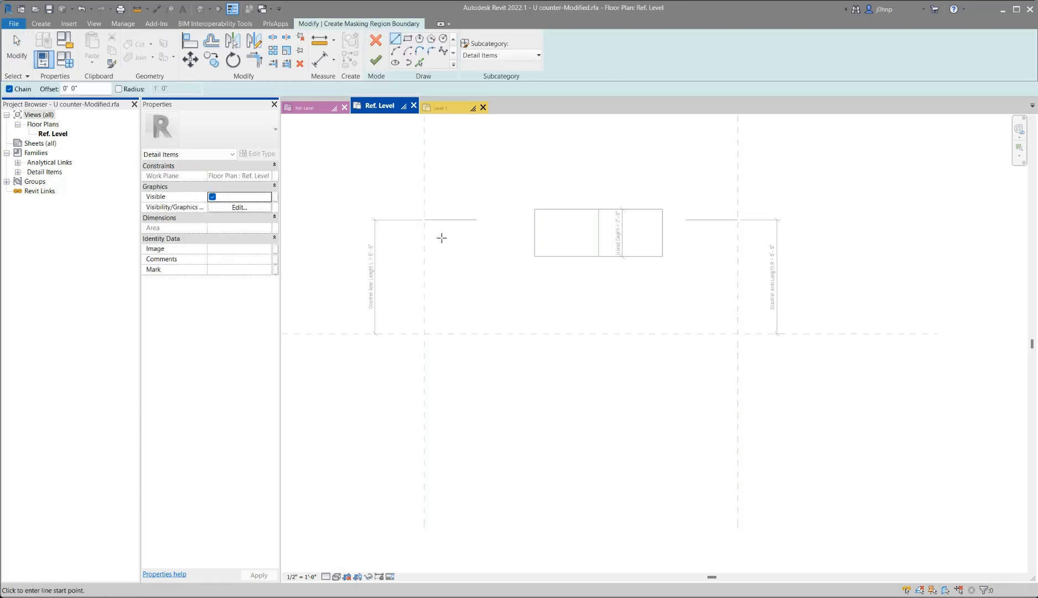
click(424, 222)
key(Escape)
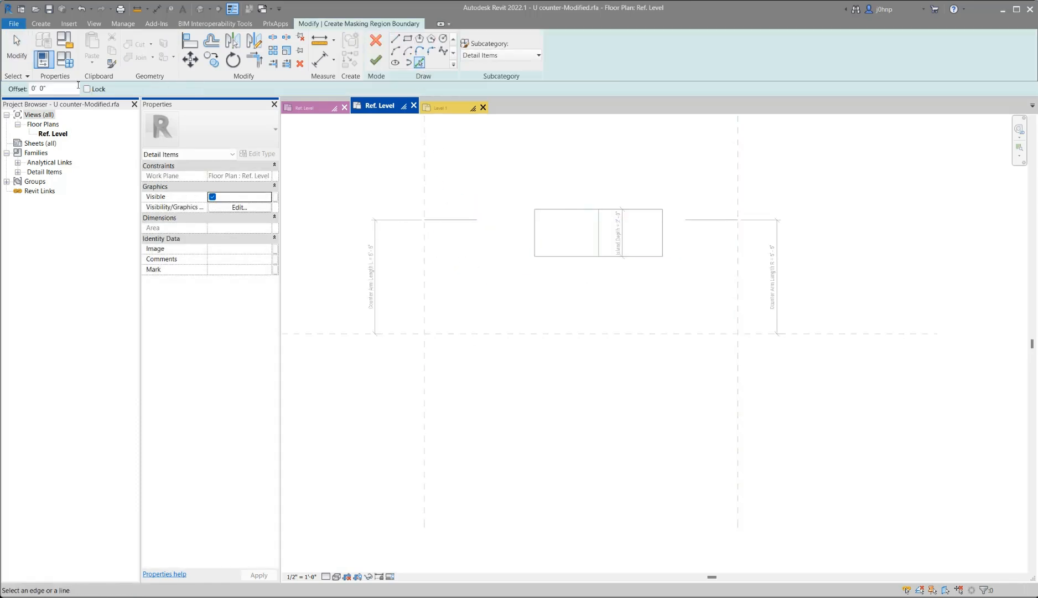
click(87, 89)
click(426, 303)
Trim the three picked boundary lines to corners where the left and right planes meet the horizontal plane.
key(t)
key(r)
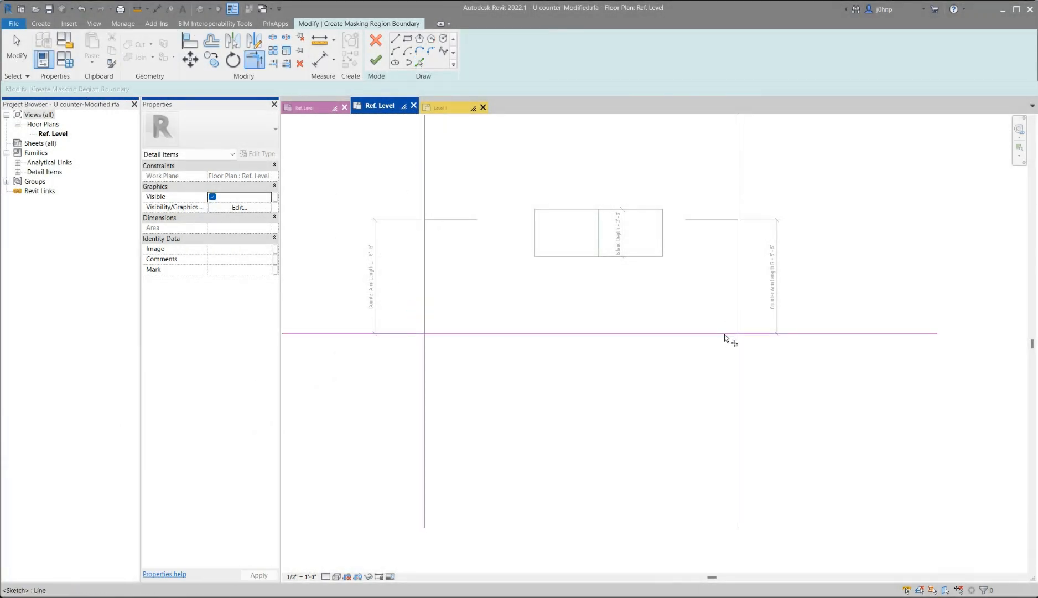
click(724, 334)
click(738, 313)
click(443, 334)
click(424, 312)
key(Escape)
key(Escape)
Sketch the left arm's top 2'-6" wide below the arm line, and chain the inner edges across to the right arm.
click(396, 38)
click(425, 219)
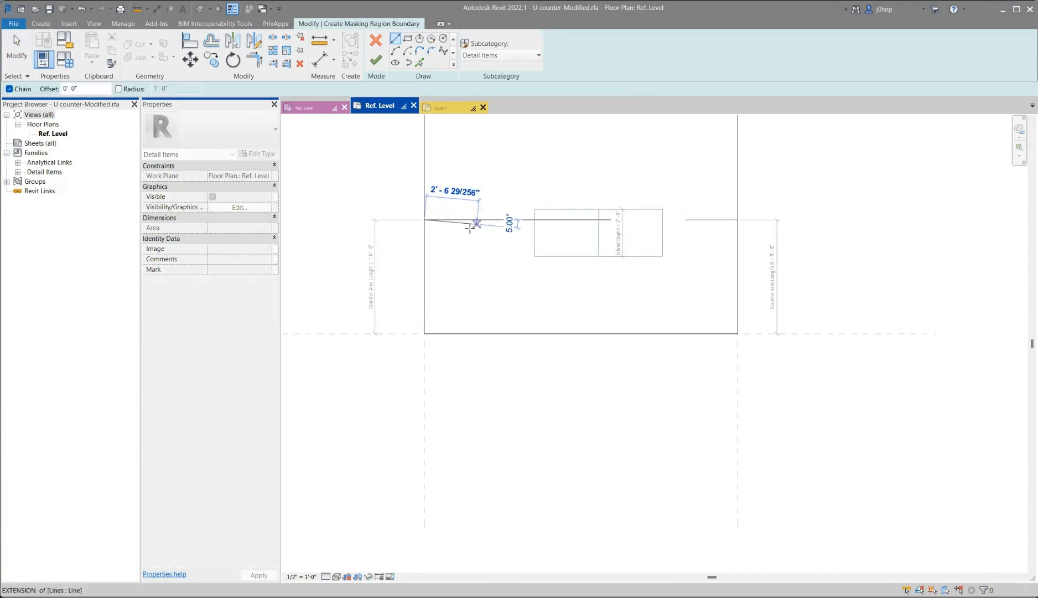
click(476, 219)
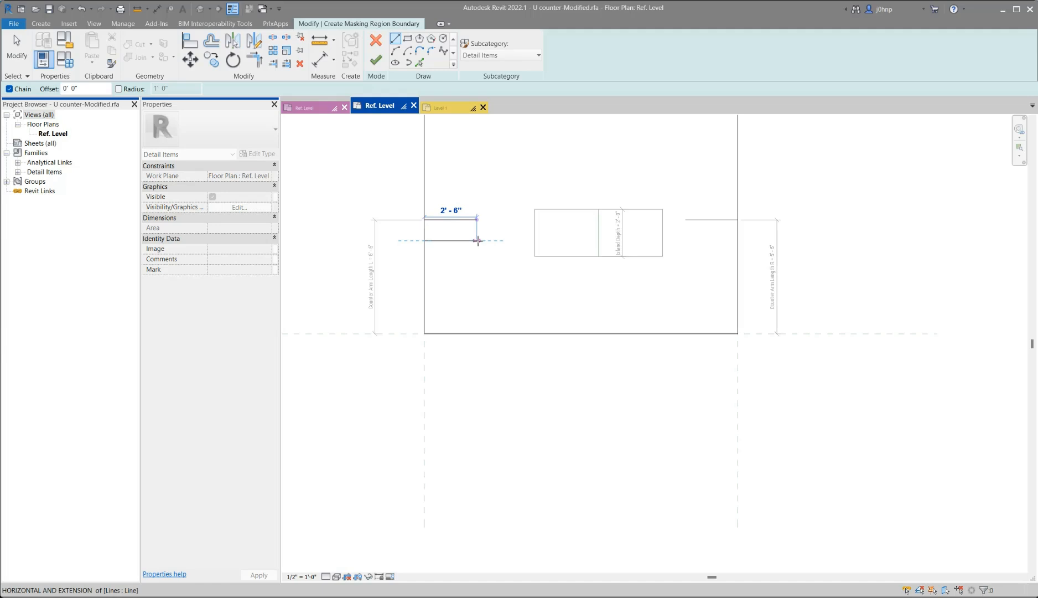
click(479, 240)
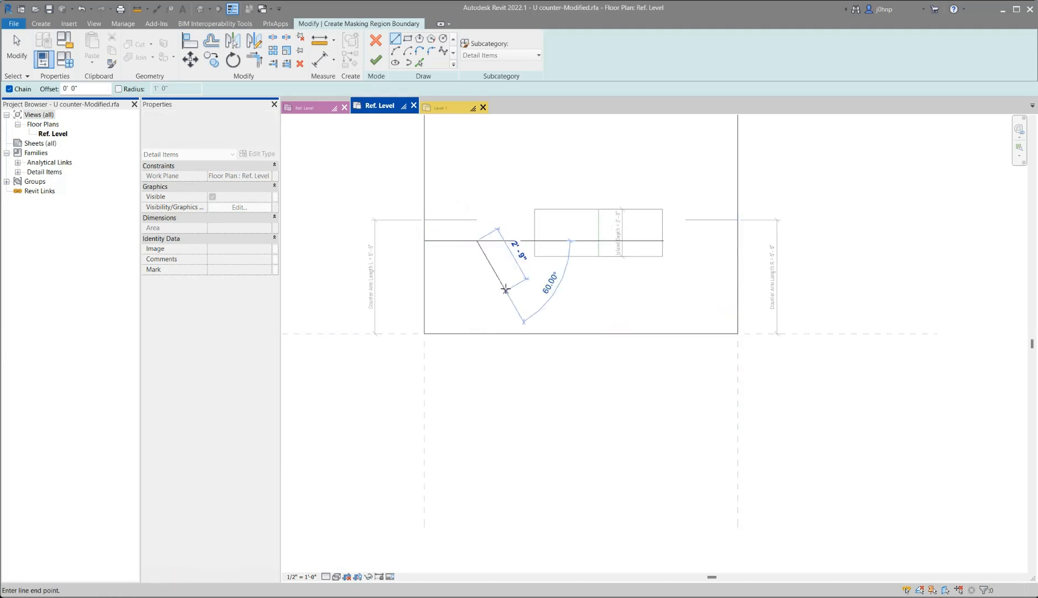
click(477, 308)
click(685, 308)
click(685, 237)
key(Escape)
key(Escape)
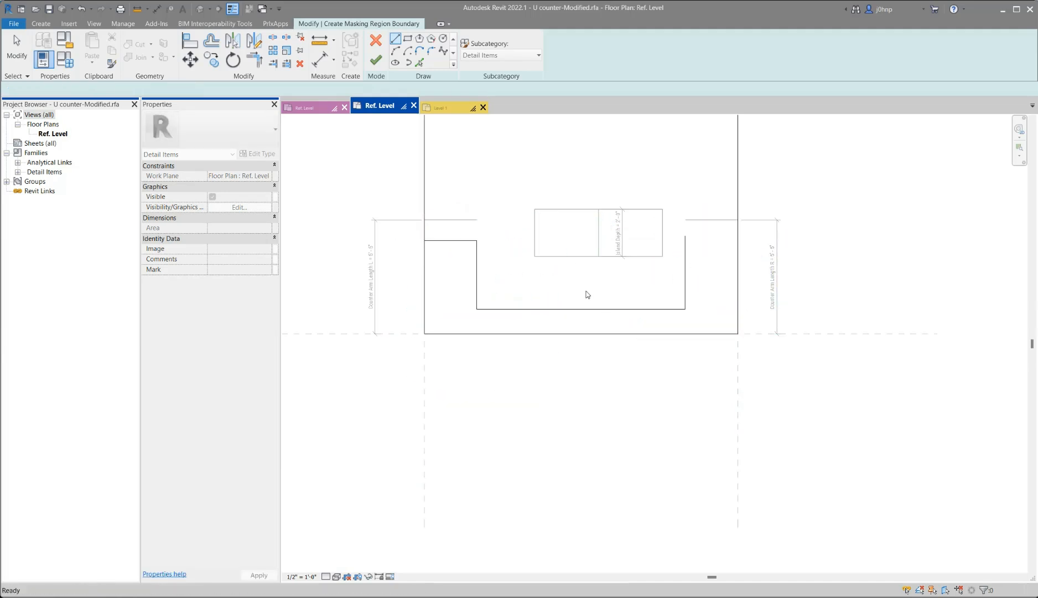
Close the U-shaped boundary with a horizontal top line across the right arm and trim its corners.
click(471, 240)
click(685, 249)
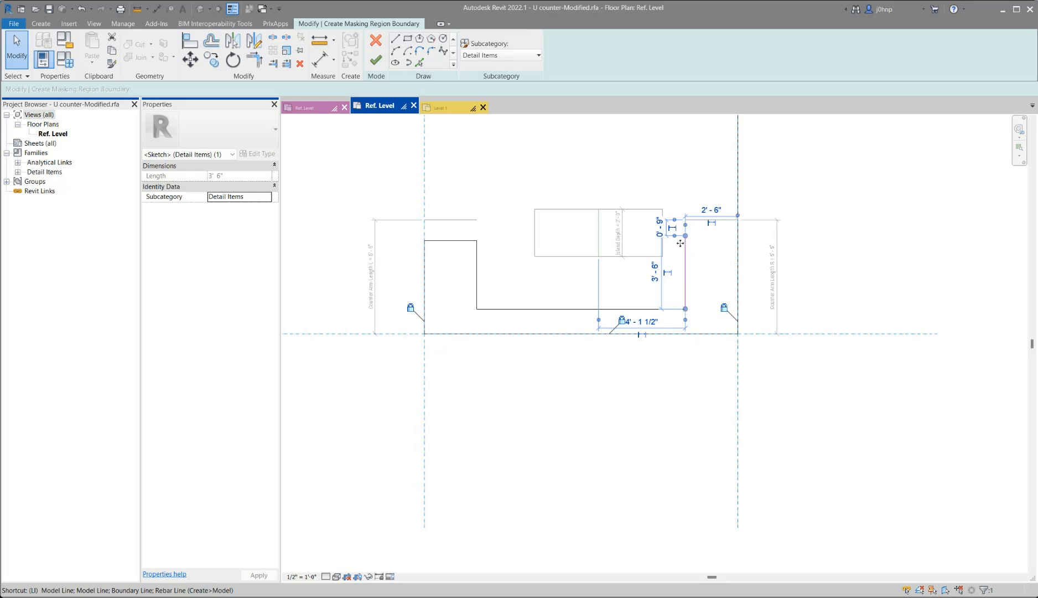
click(396, 39)
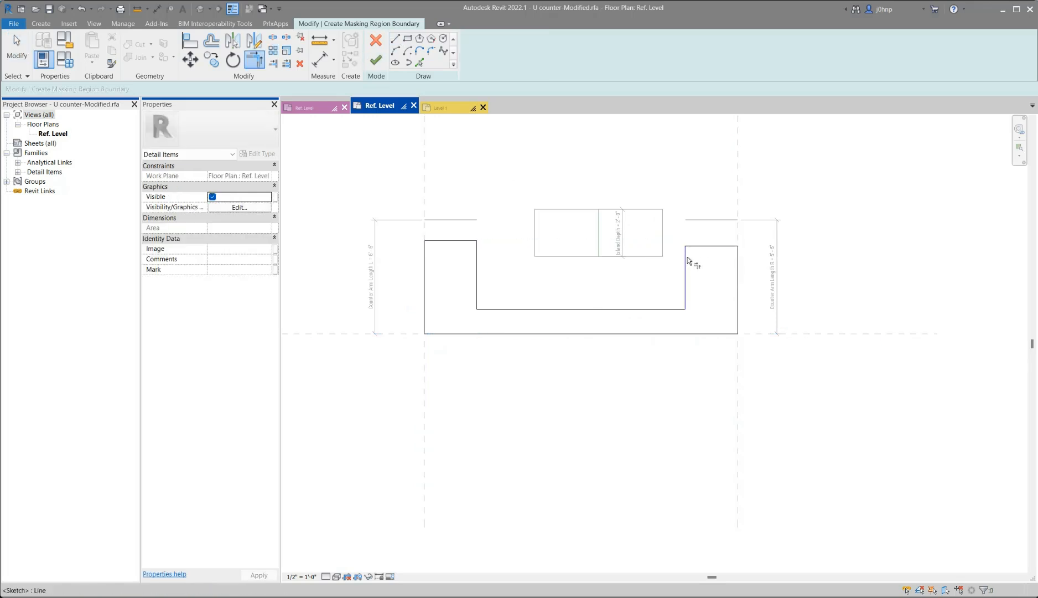
key(Escape)
Dimension both arm widths, from each side reference plane to the arm's inner edge, below the counter.
key(d)
key(i)
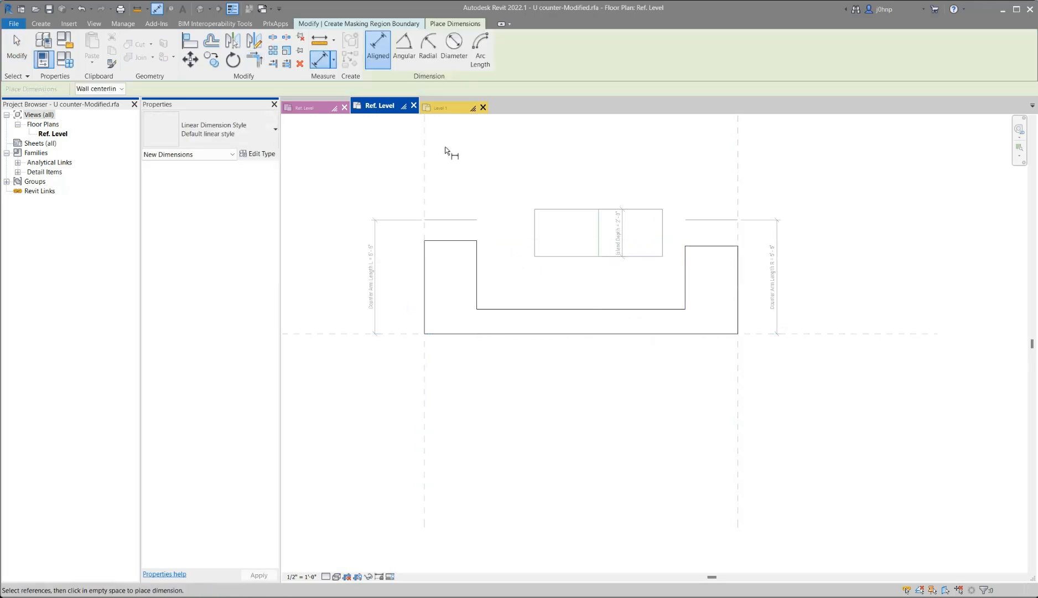
click(423, 162)
click(476, 273)
click(510, 375)
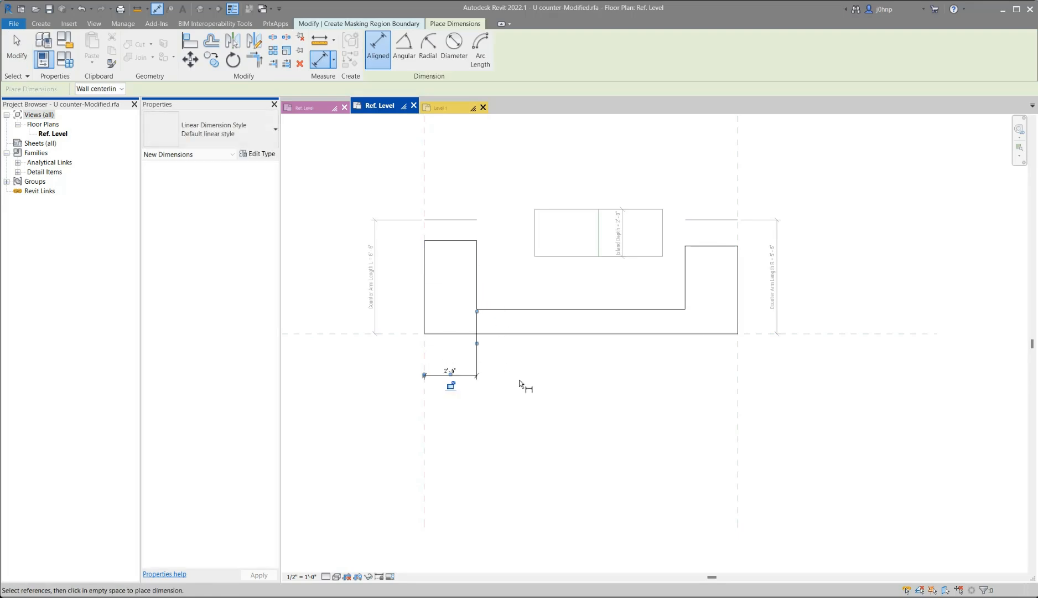
click(738, 342)
click(685, 273)
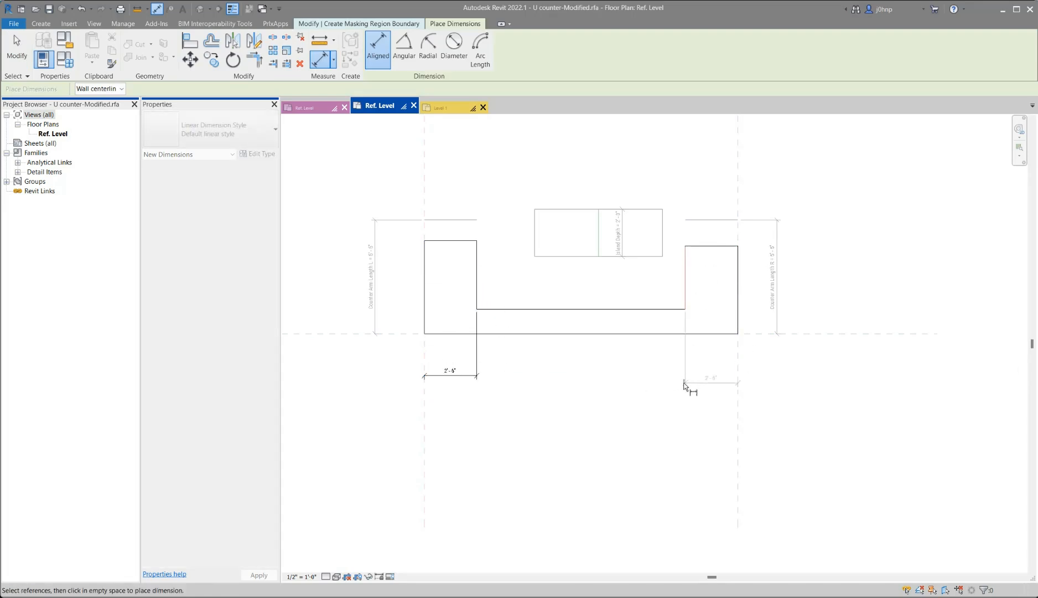
click(684, 380)
Label the left arm width dimension Counter Depth L and the right one Counter Depth R, checking the original family's names.
click(313, 106)
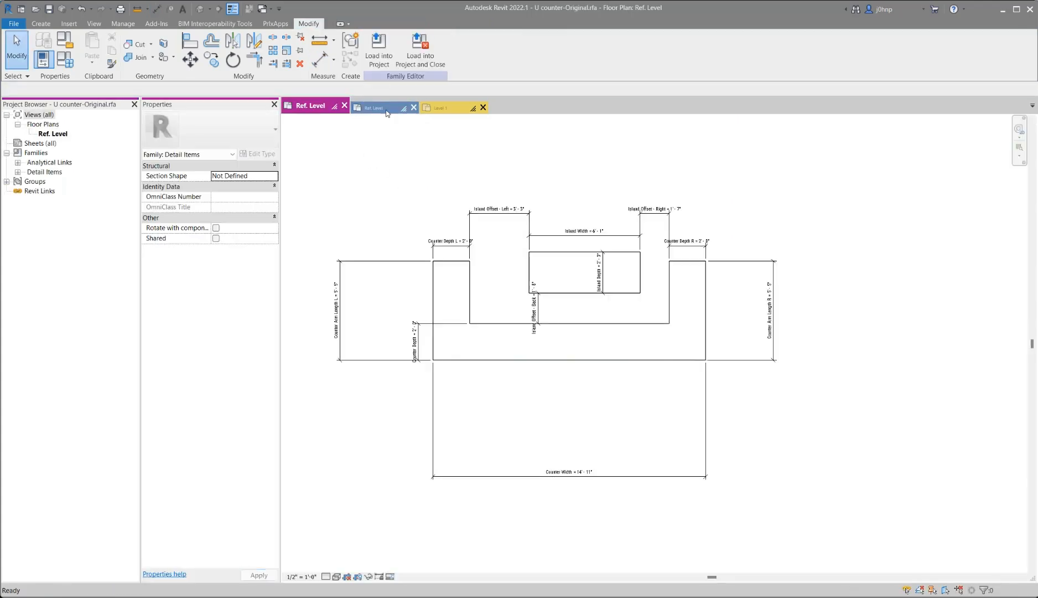
click(382, 108)
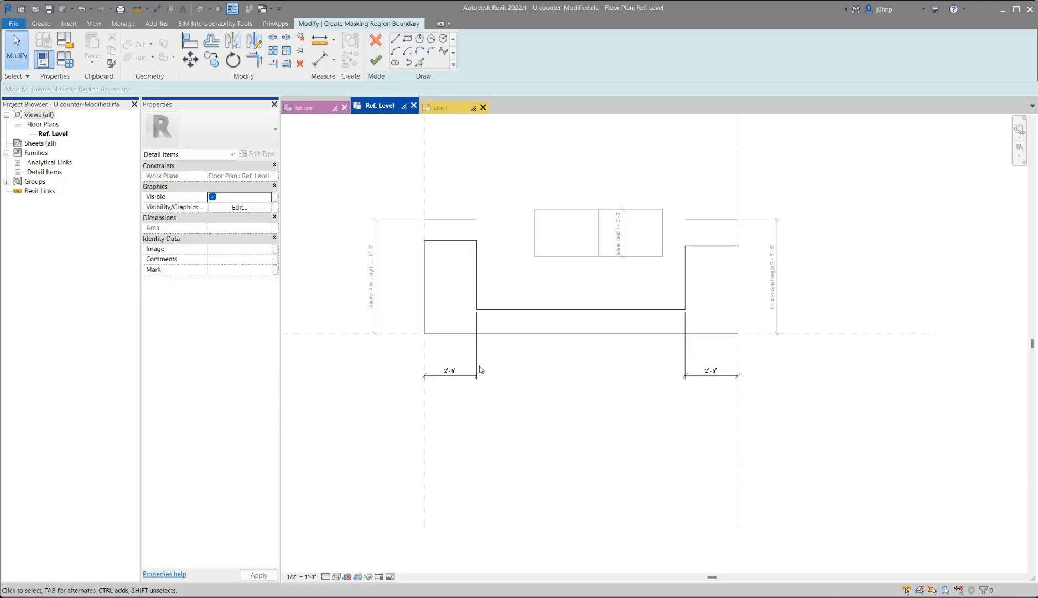
click(468, 369)
click(719, 358)
click(713, 375)
click(471, 48)
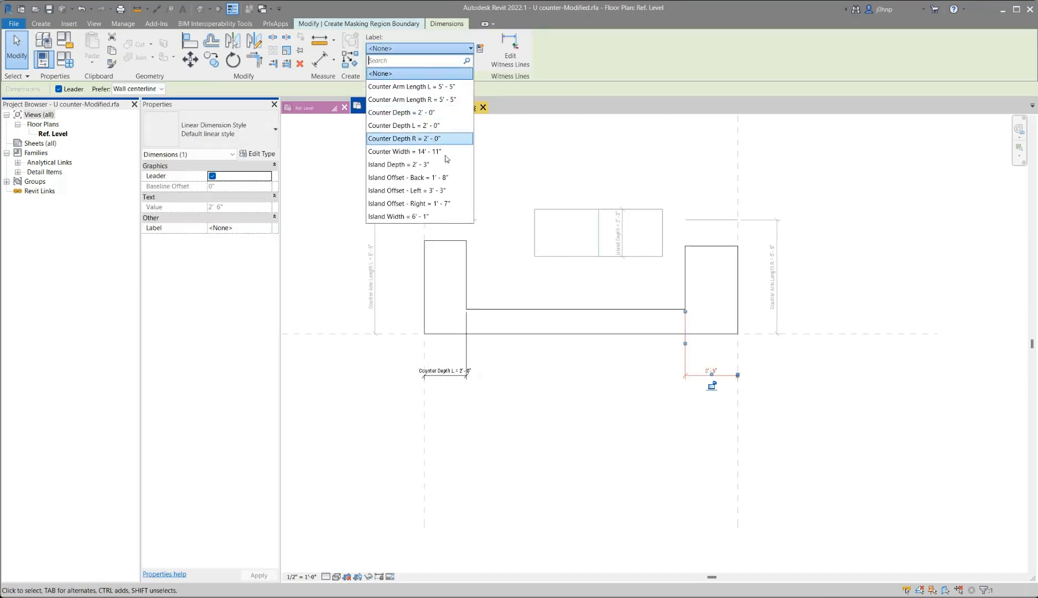
click(404, 138)
click(652, 408)
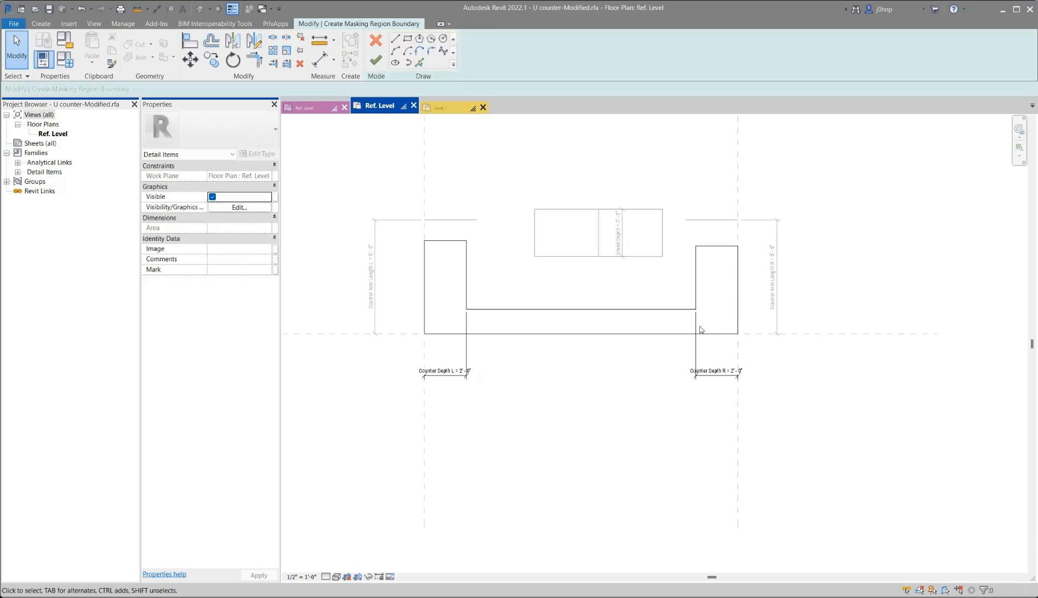
Dimension the counter's back section between its inner horizontal edge and the horizontal reference plane, outside the left arm.
click(582, 309)
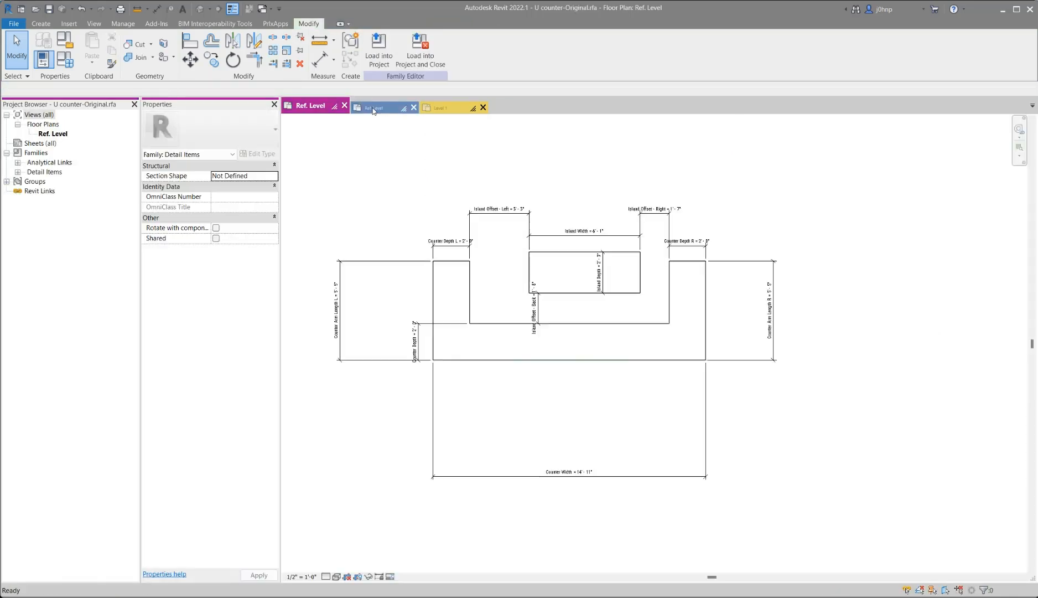
click(374, 108)
click(552, 309)
click(551, 361)
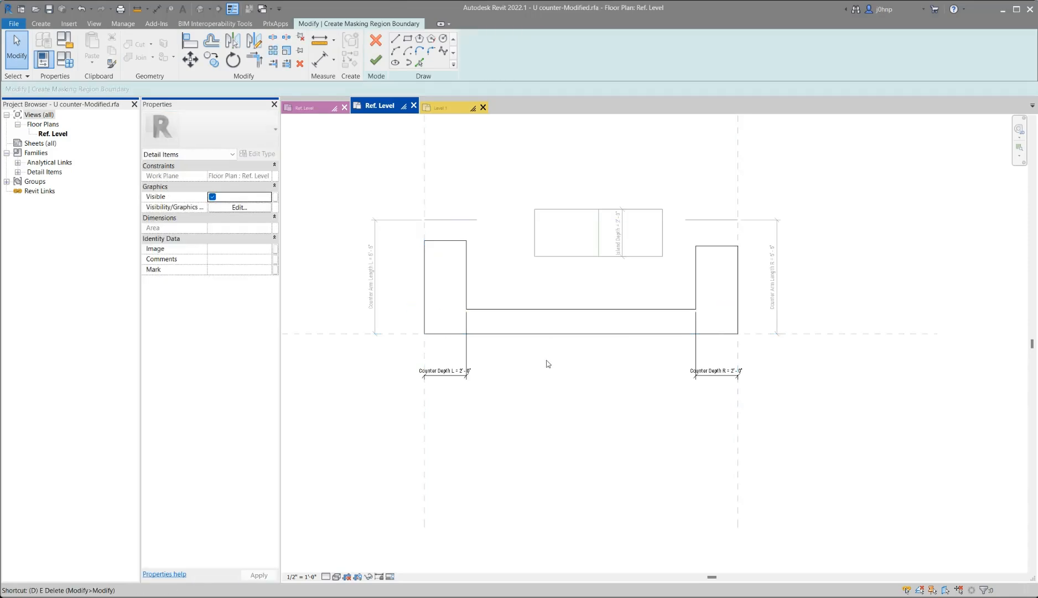
key(d)
key(i)
click(516, 309)
click(343, 347)
key(Escape)
Label the back section's vertical dimension with the Counter Depth parameter.
click(343, 328)
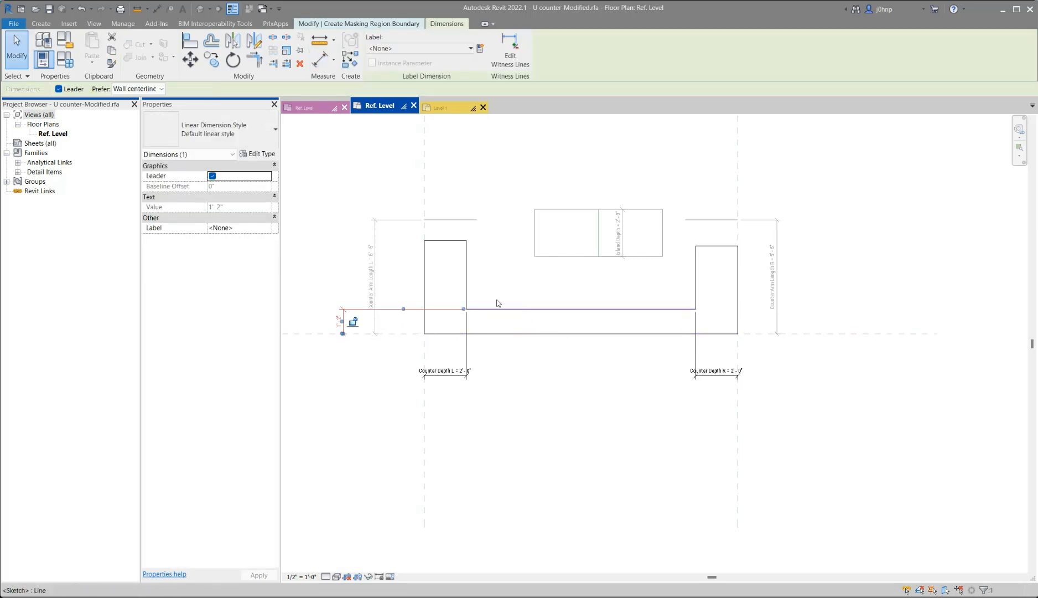
click(407, 48)
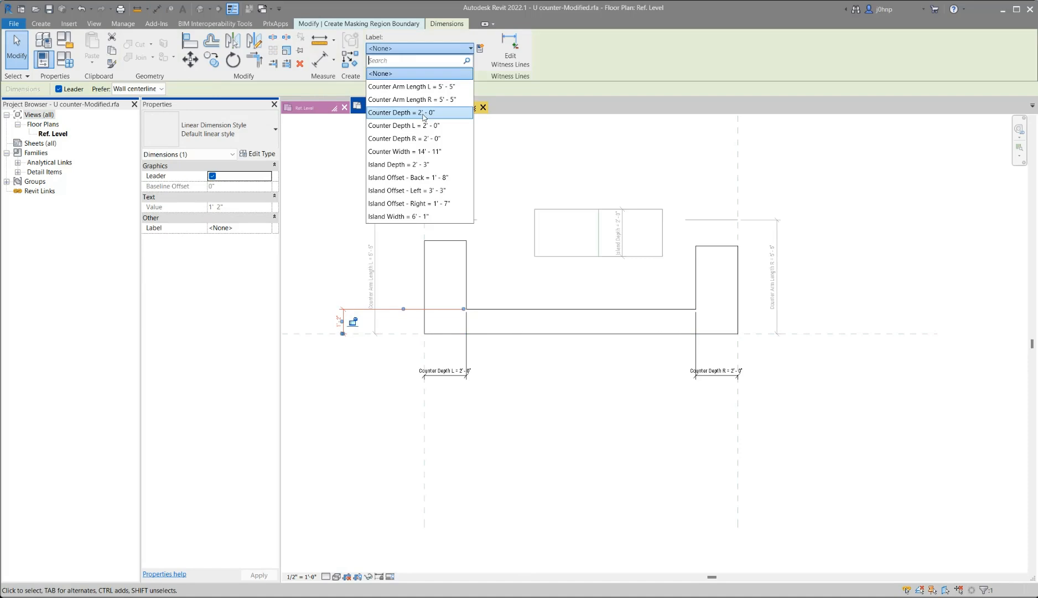
click(401, 113)
click(552, 385)
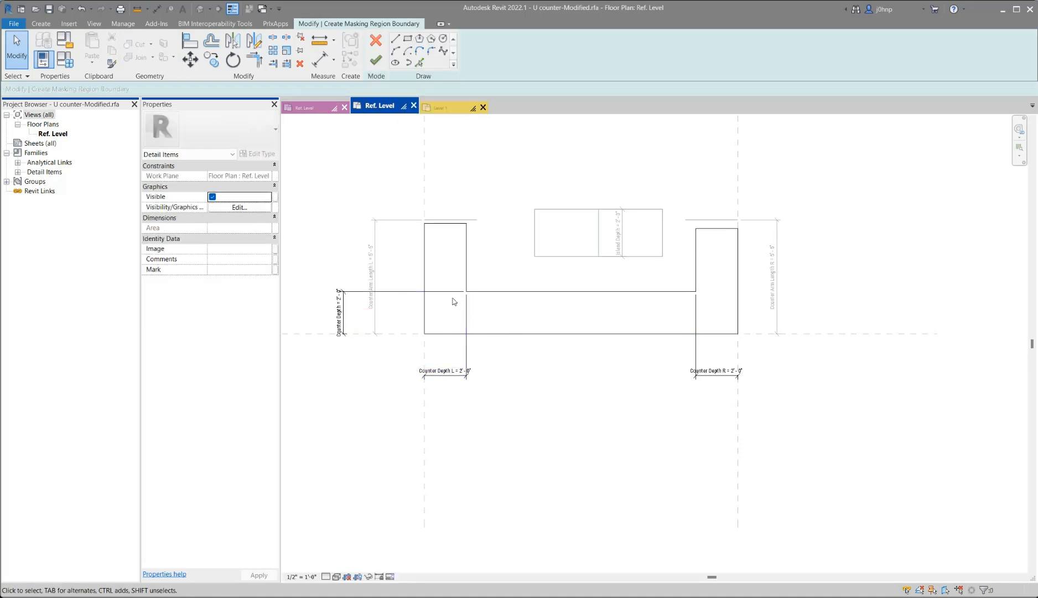
Move the left arm's top boundary line down, farther below the left arm's reference line.
middle_drag(464, 262, 475, 259)
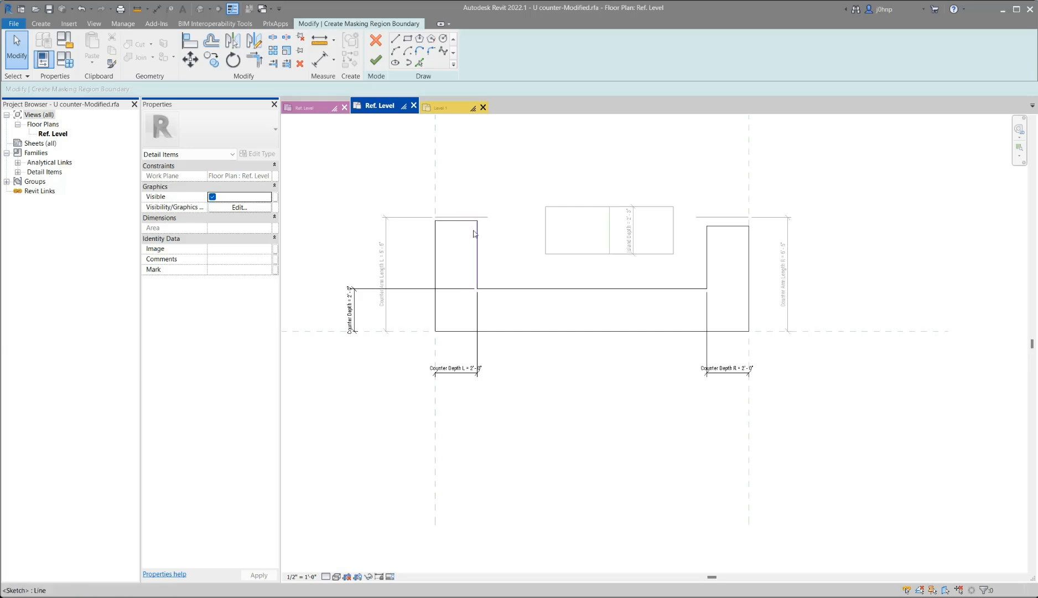
click(451, 221)
drag(453, 237, 453, 242)
click(458, 311)
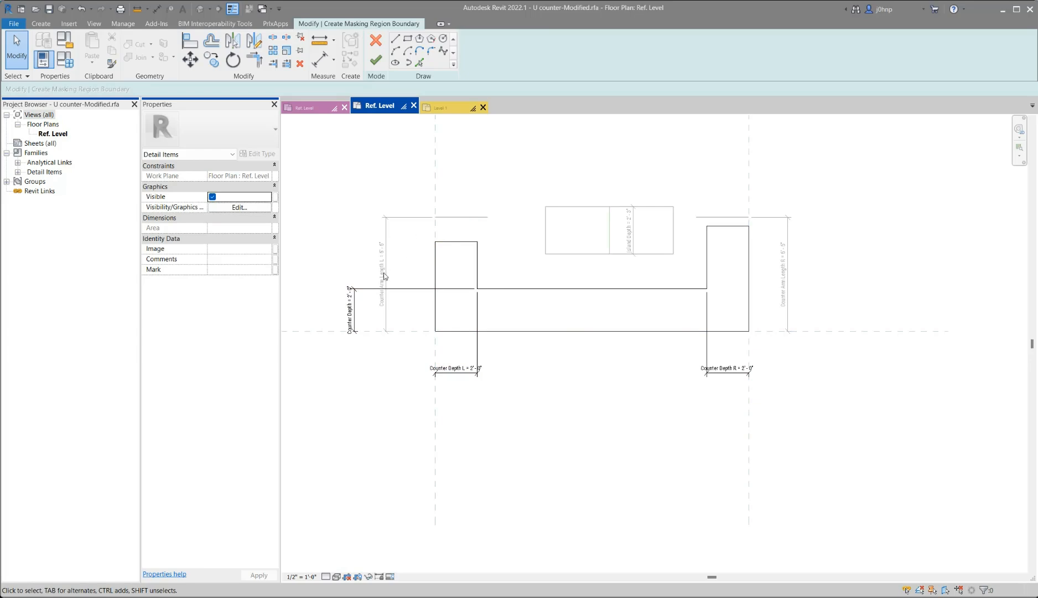
Dimension the left arm's length from the horizontal reference plane to its upper edge, outside the existing dimensions.
key(d)
key(i)
click(450, 330)
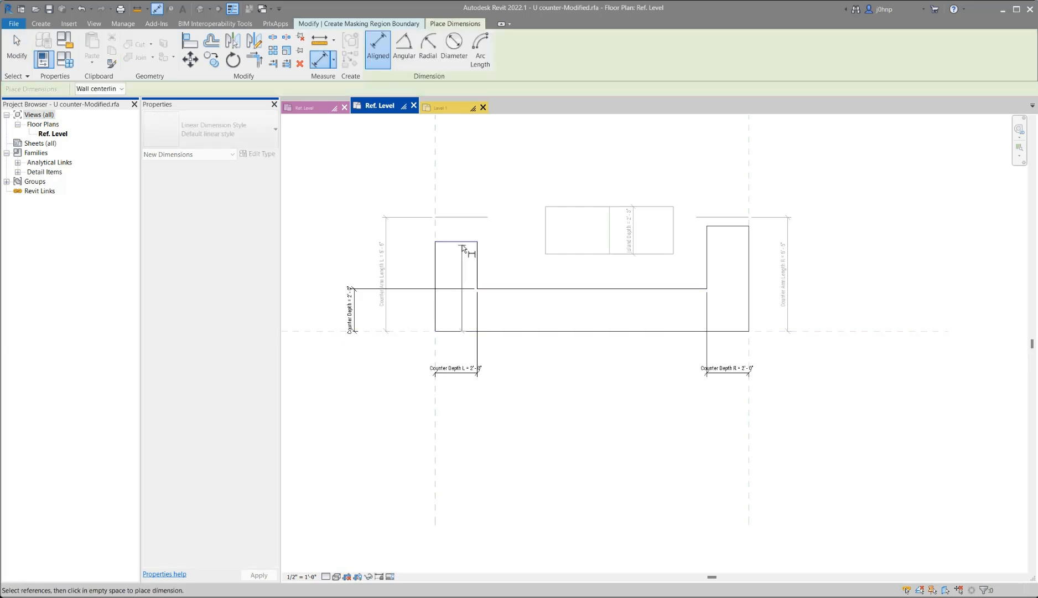
middle_drag(391, 234, 423, 233)
click(381, 228)
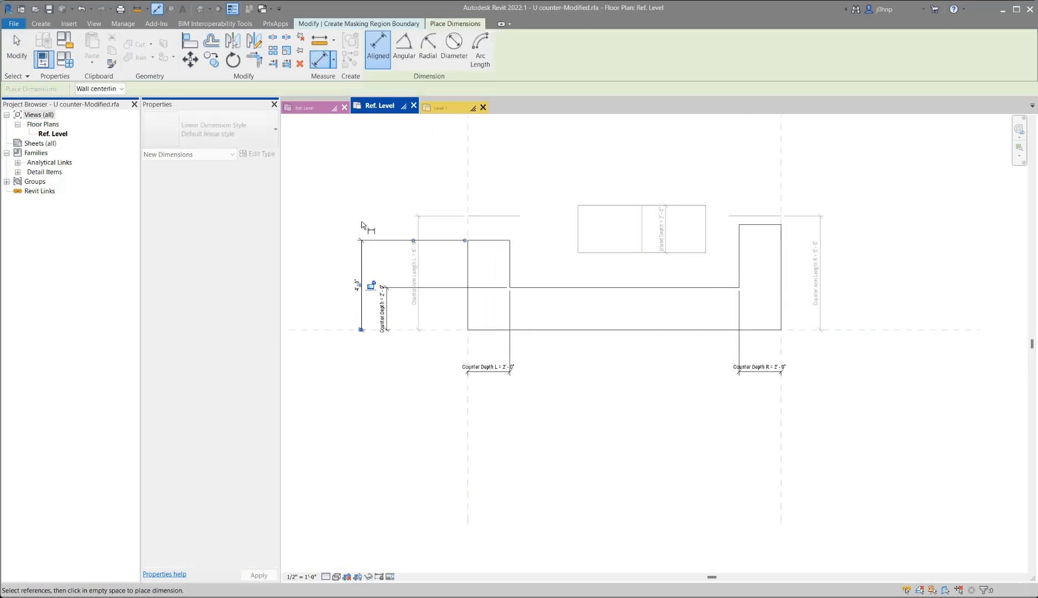
click(362, 221)
Dimension the right arm's length from the horizontal reference plane to its upper edge, outside the existing dimension.
click(799, 328)
click(767, 224)
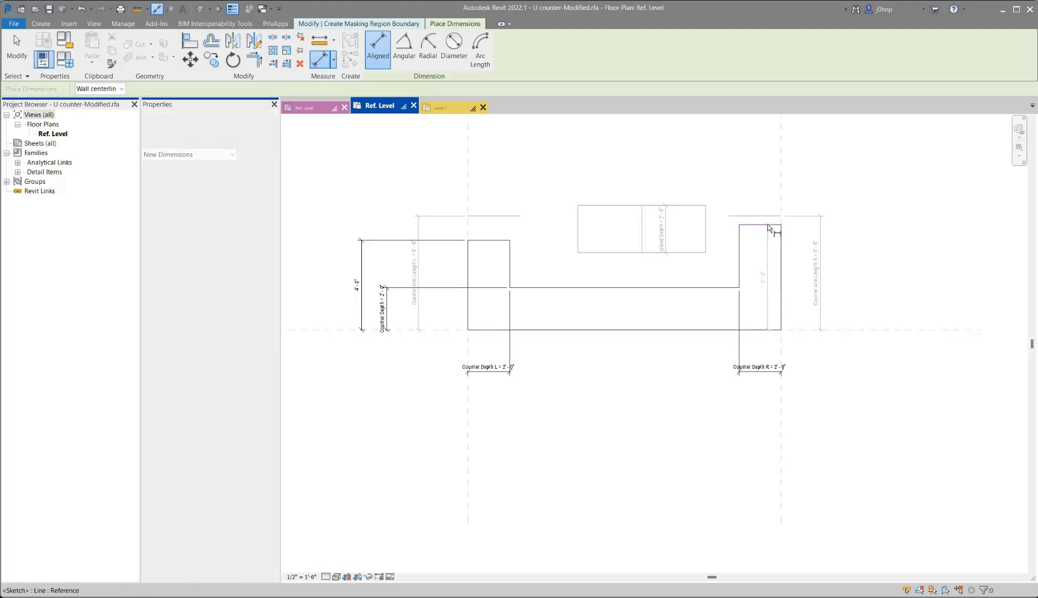
click(863, 232)
key(Escape)
key(Escape)
Label the right arm's new length dimension Counter Arm Length R and the left one Counter Arm Length L.
click(863, 283)
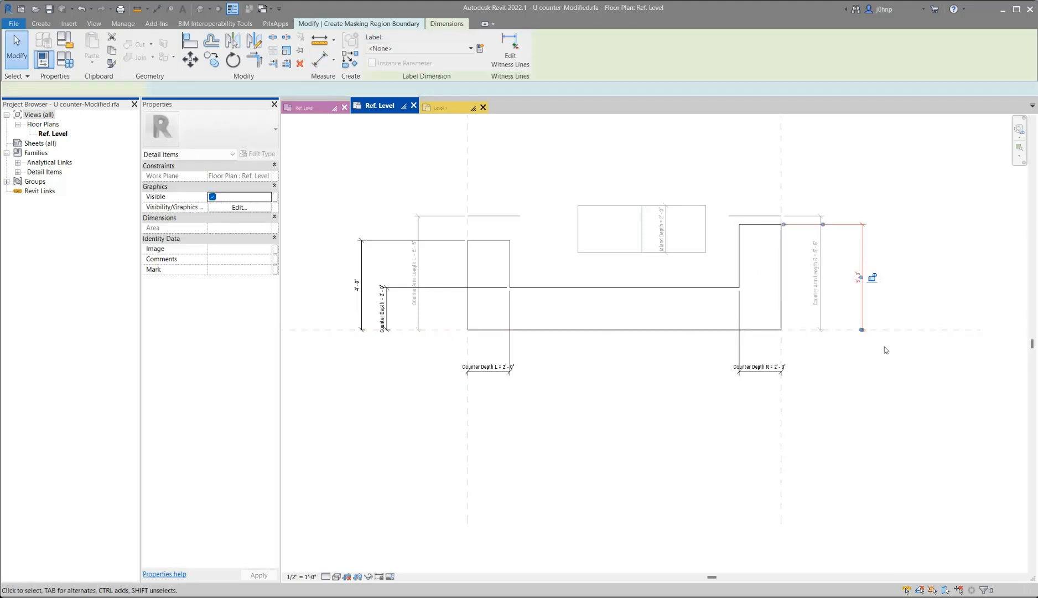
click(427, 50)
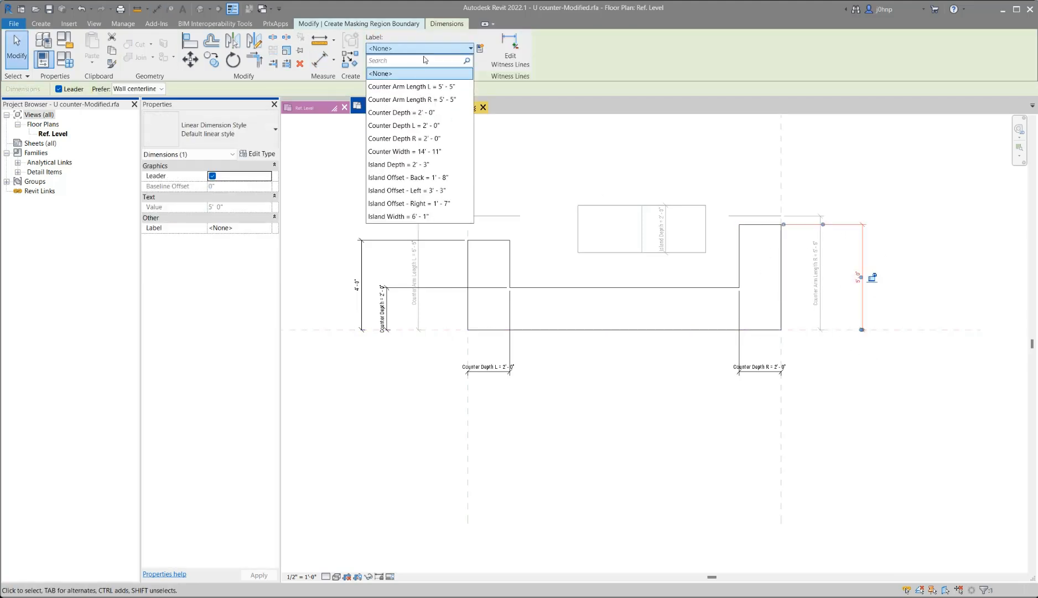
click(431, 99)
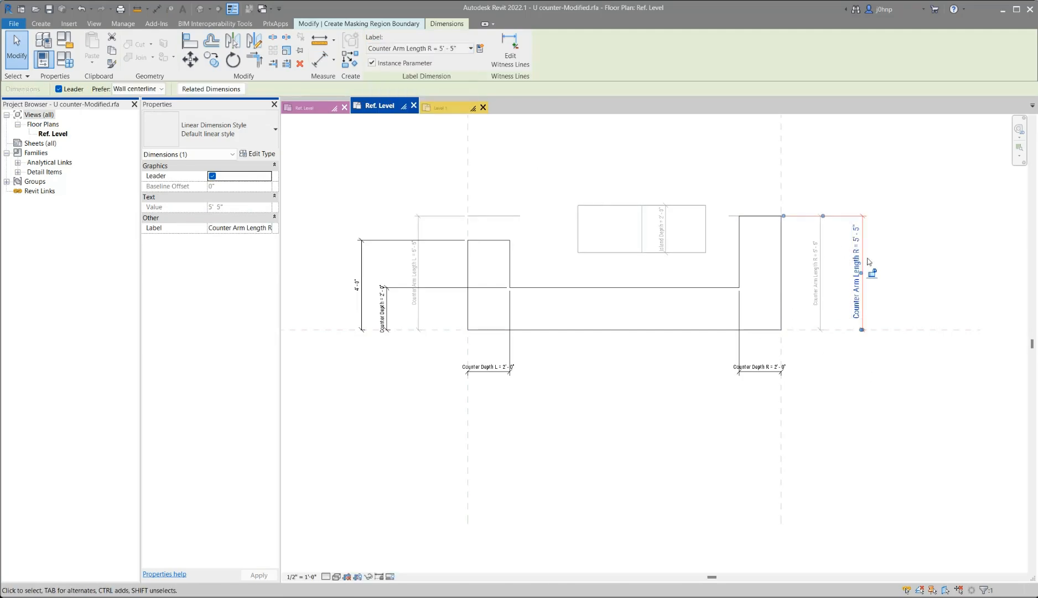
click(883, 339)
click(361, 285)
click(370, 49)
click(403, 87)
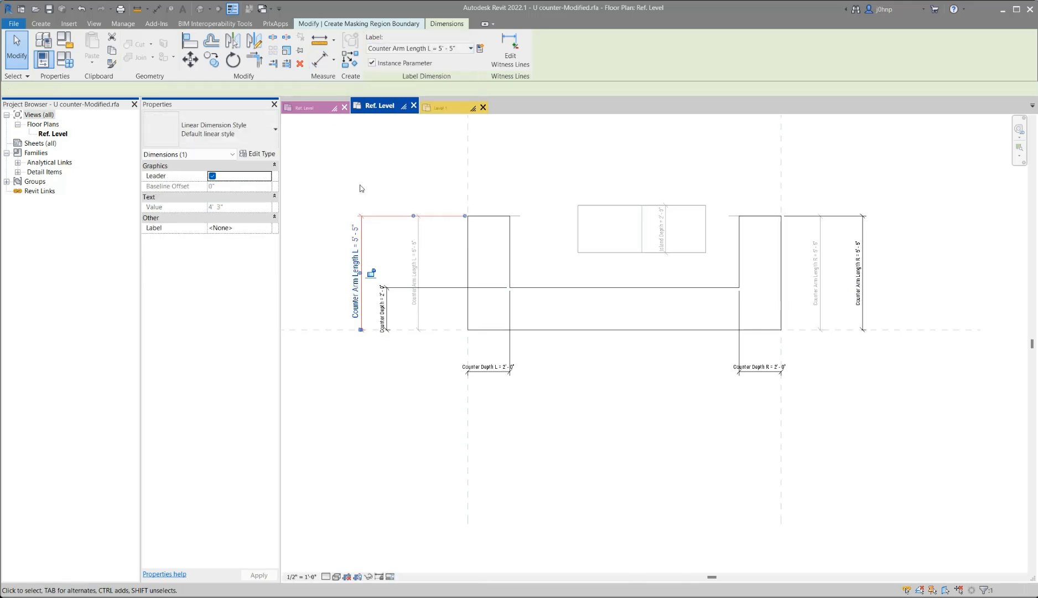
click(360, 185)
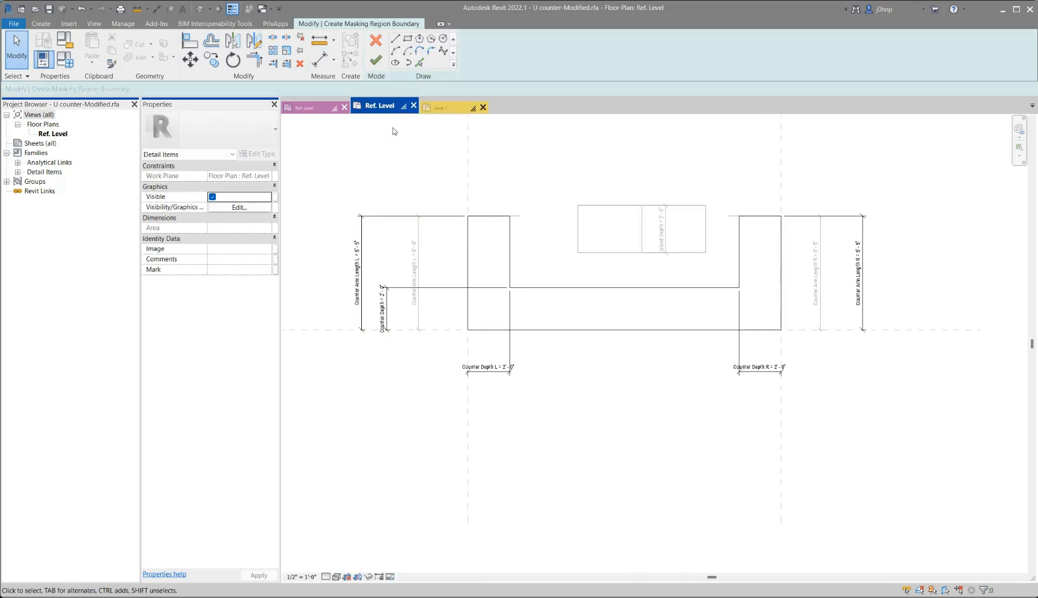
Finish the masking region sketch and load the updated U counter family into the project.
click(376, 61)
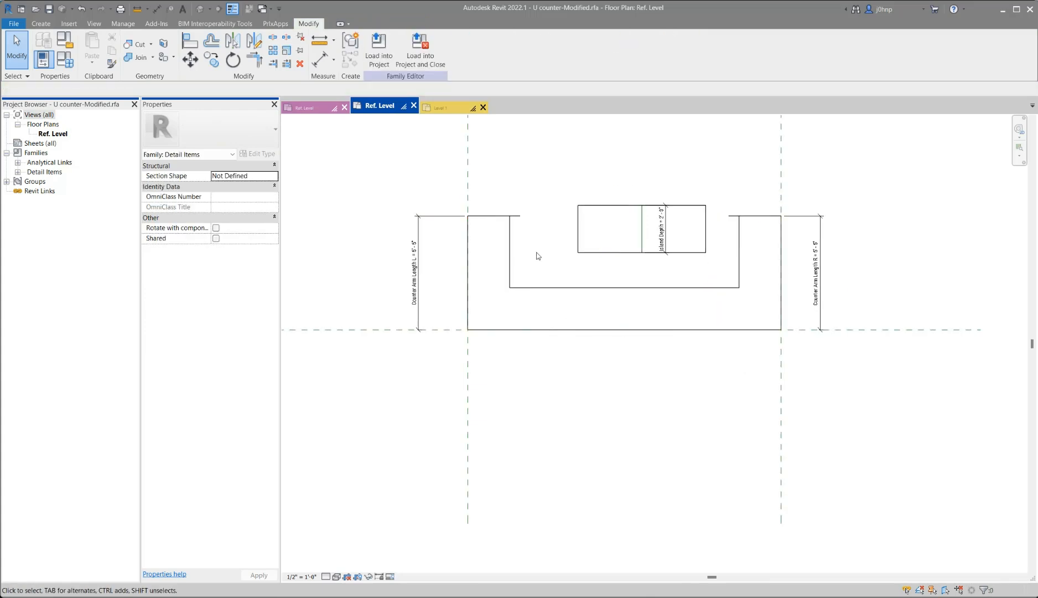
click(742, 251)
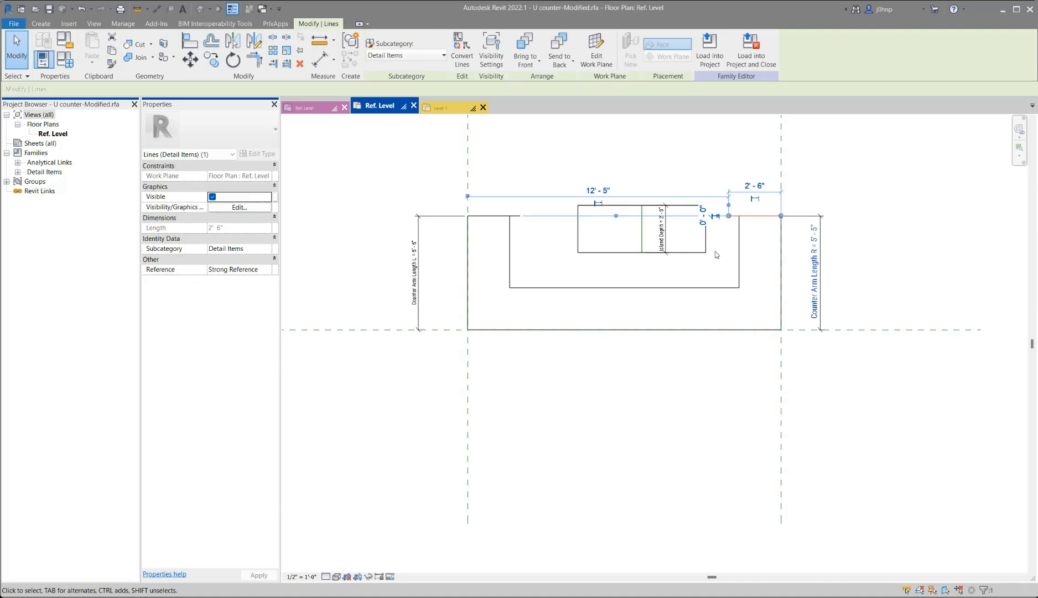
click(625, 200)
click(378, 49)
click(486, 382)
Stretch the placed counter's arms, making the right one about 3' 8" long and the left one about 7' 10" long.
click(493, 299)
drag(705, 233, 697, 261)
mouse_move(500, 180)
mouse_down()
mouse_move(501, 241)
mouse_move(500, 194)
mouse_up()
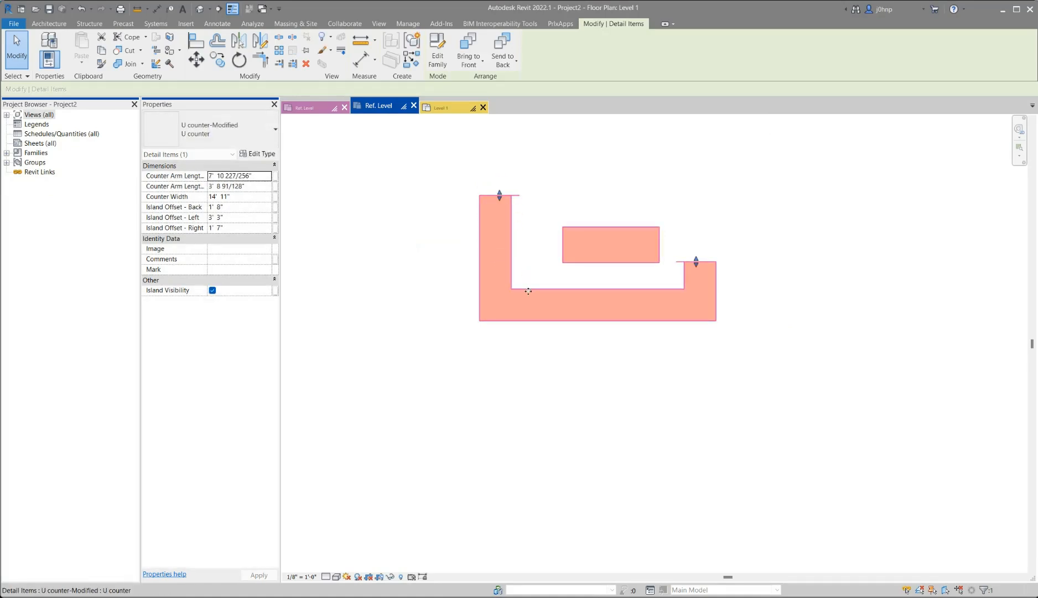
Try a Counter Depth of 3' 0" in the U counter type's properties.
click(260, 154)
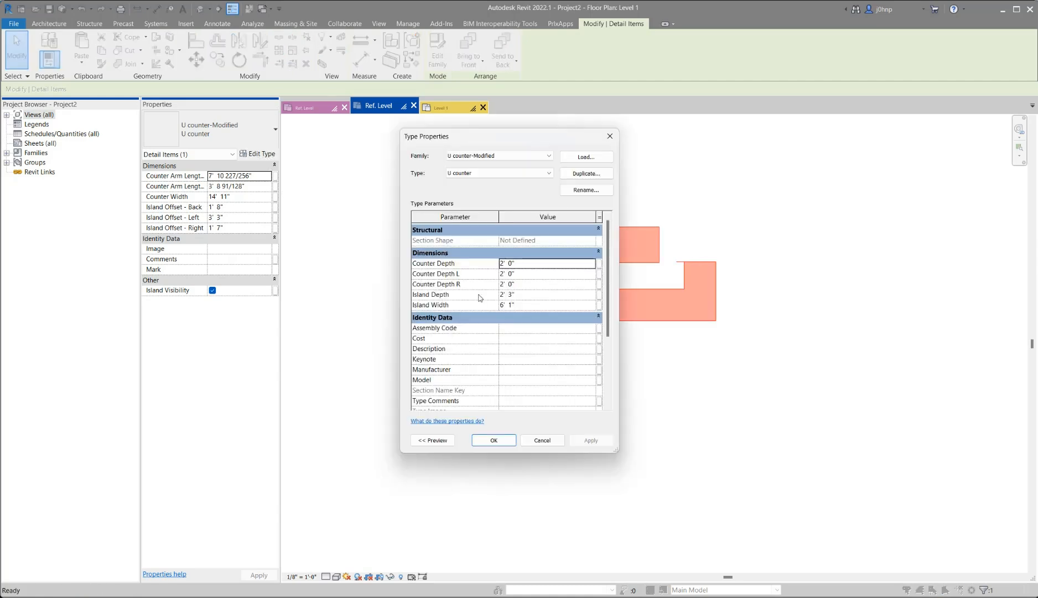
drag(511, 139, 260, 137)
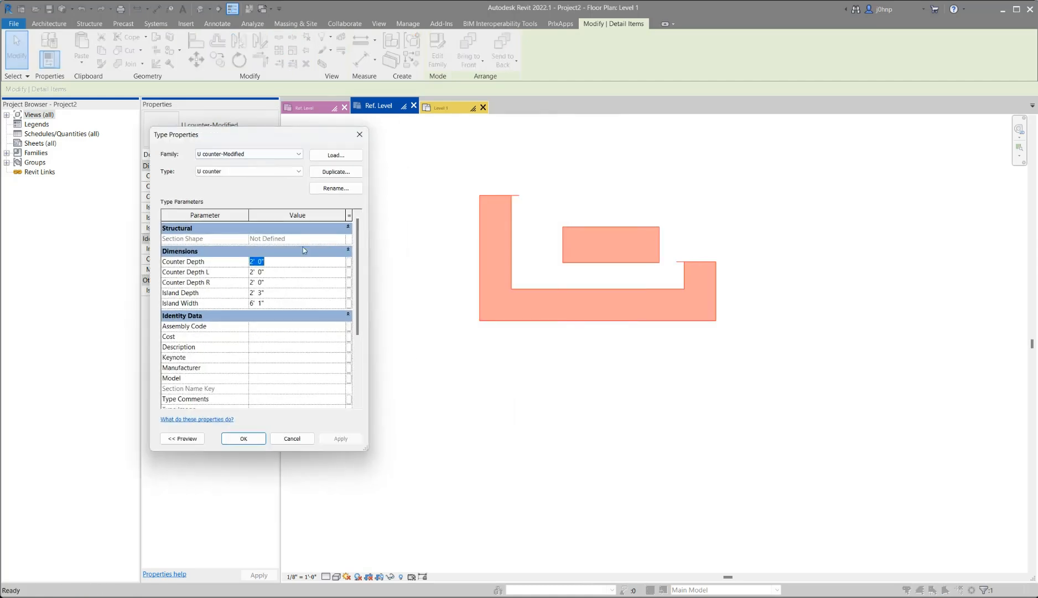
click(341, 439)
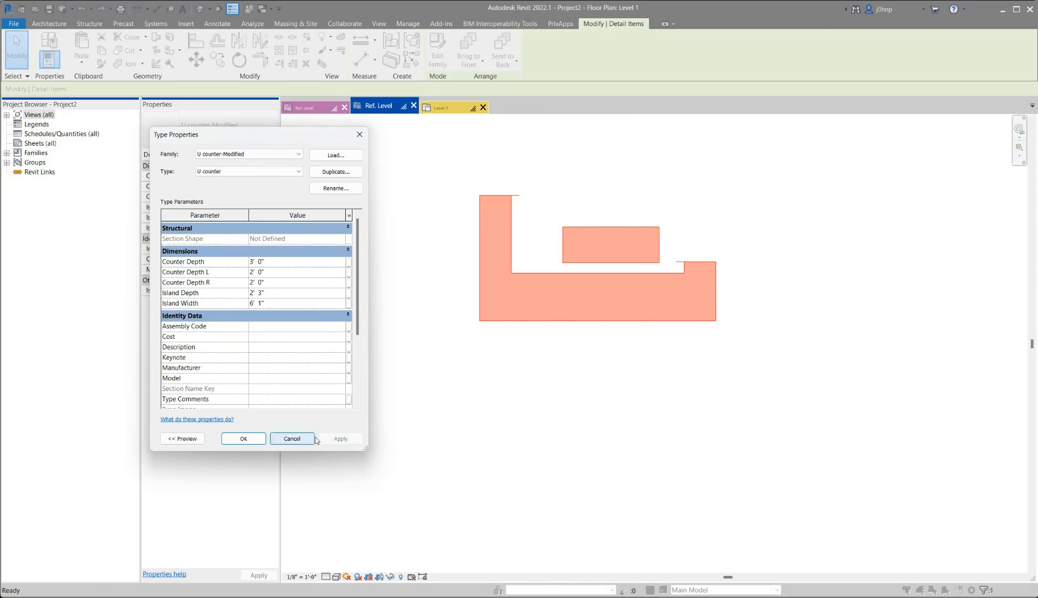
click(292, 438)
click(535, 357)
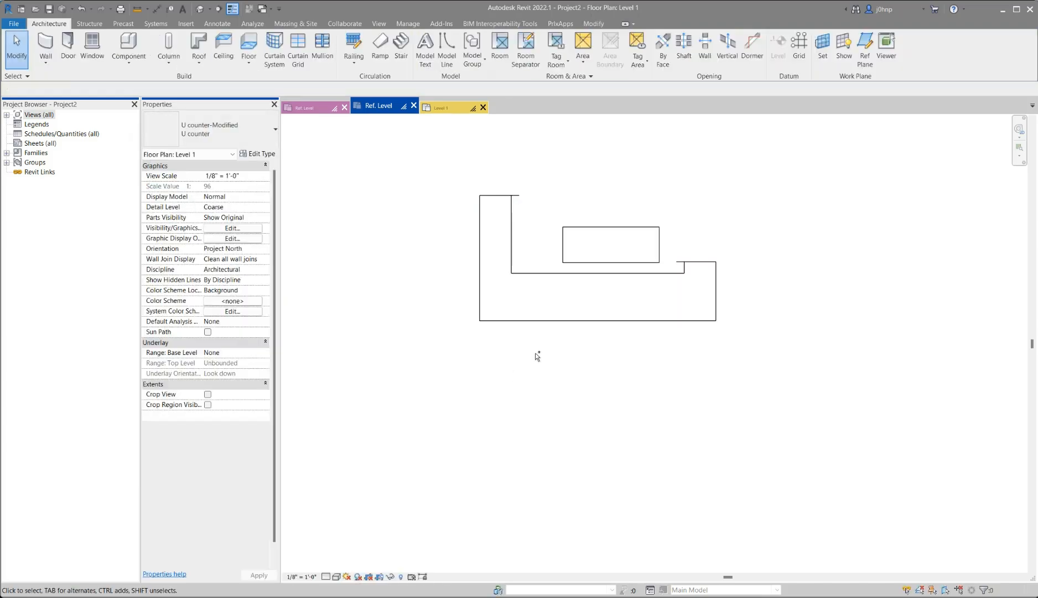
Open the counter family for editing and extend the left arm's reference line outward past the left vertical reference plane.
click(505, 198)
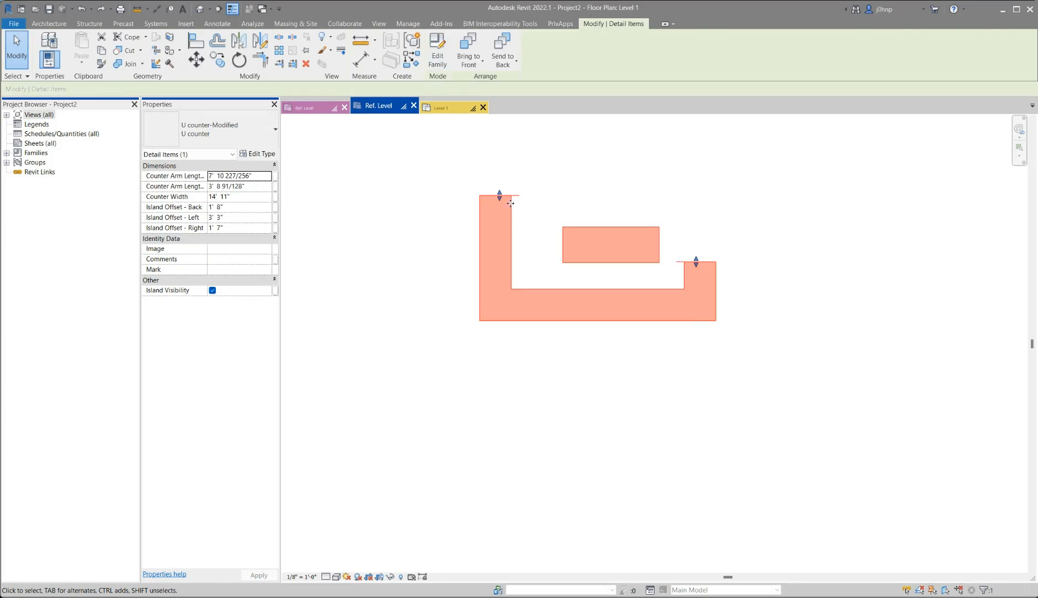
double_click(519, 204)
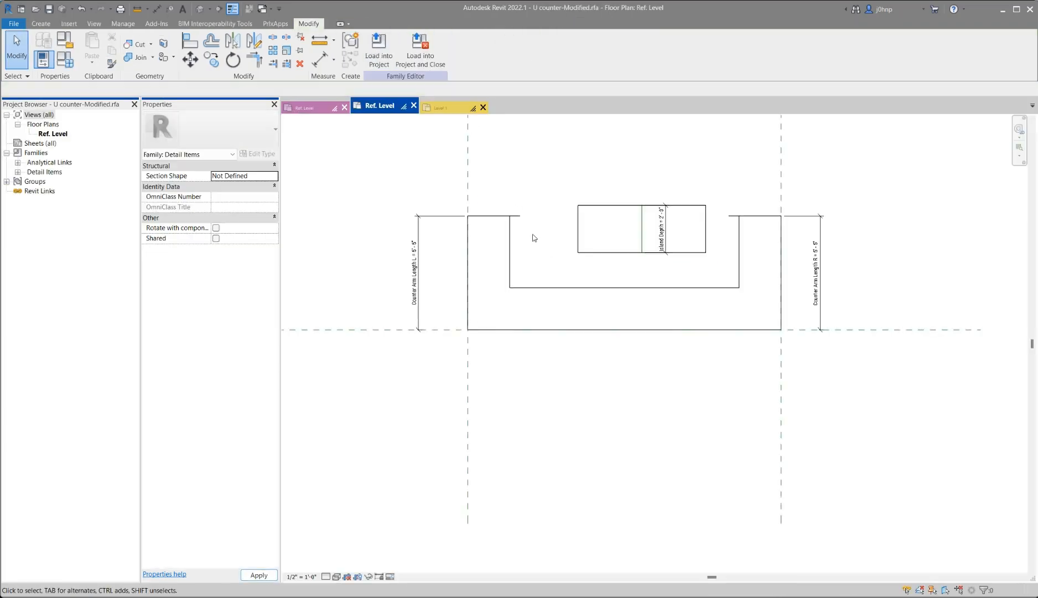
click(518, 219)
scroll(518, 220, up, 1)
drag(431, 216, 396, 216)
click(397, 215)
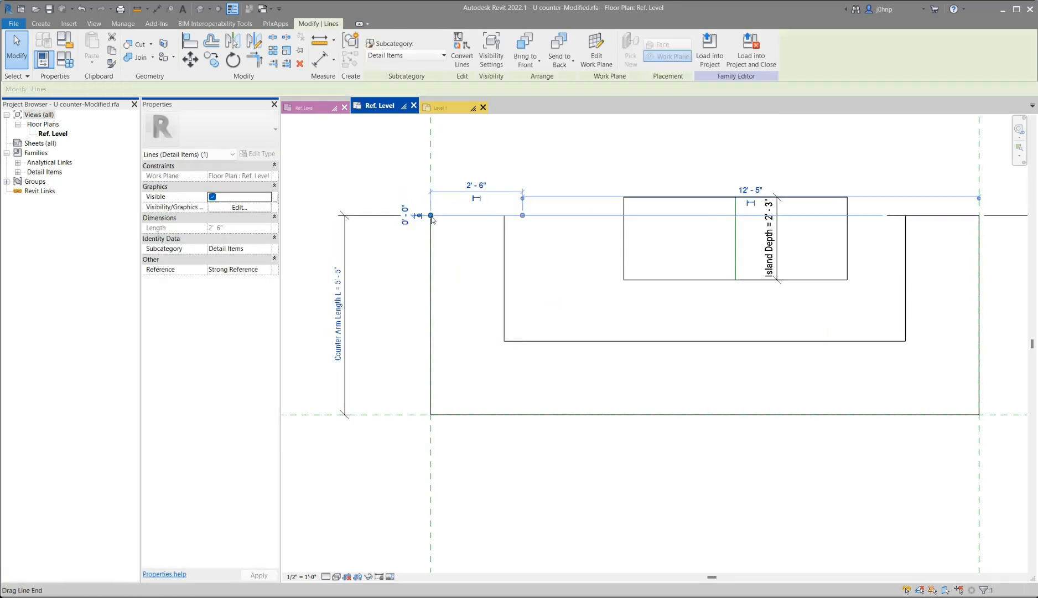
click(419, 264)
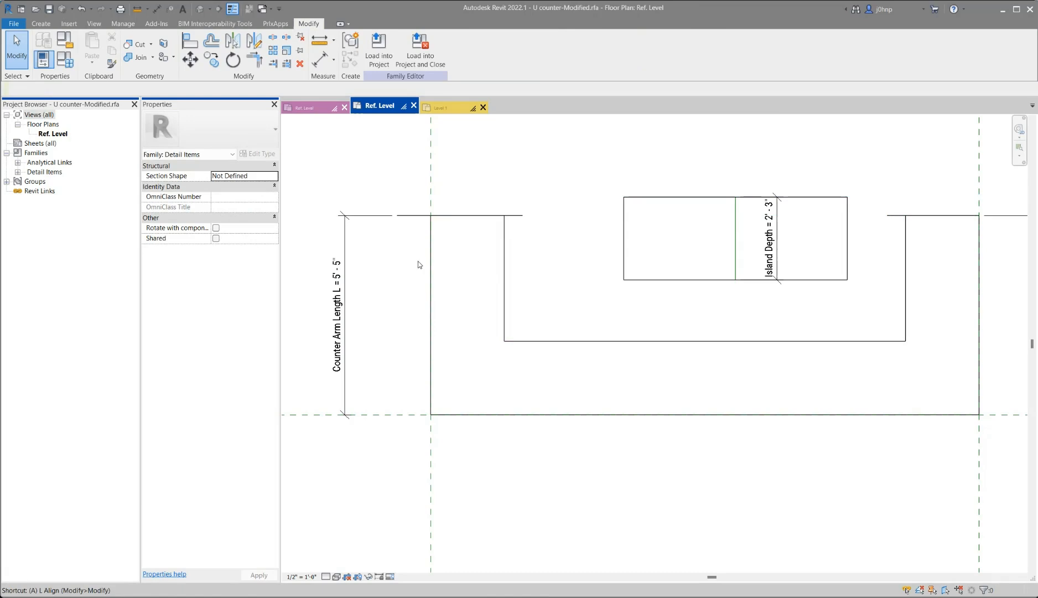
Align the outer end of the left arm's reference line to the left vertical reference plane and lock it.
key(a)
key(l)
click(429, 259)
click(396, 215)
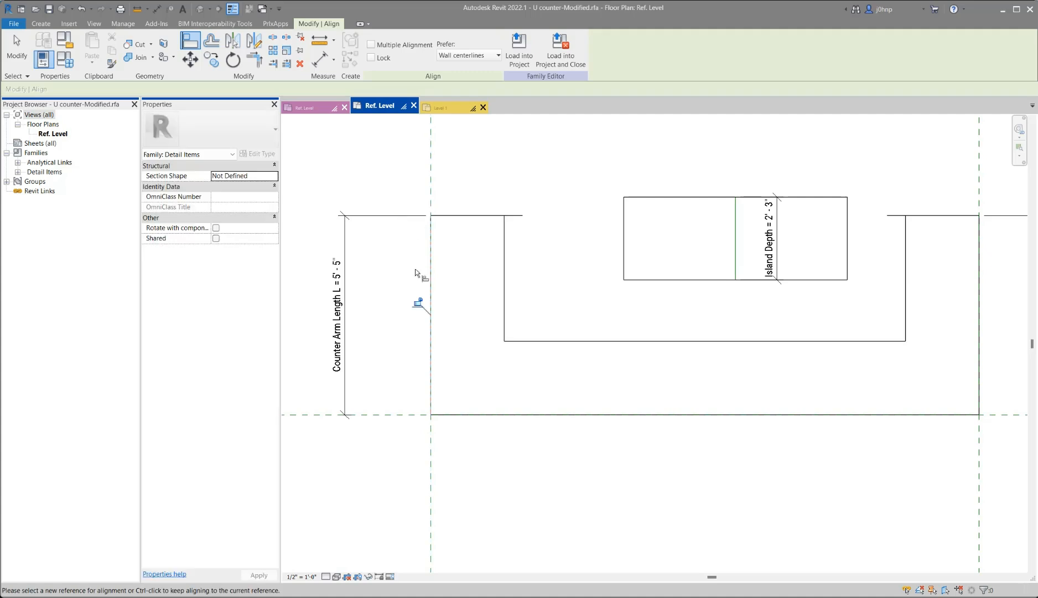
key(Escape)
Set the left arm's reference line to the <Invisible lines> subcategory, dismissing the save reminder.
click(512, 217)
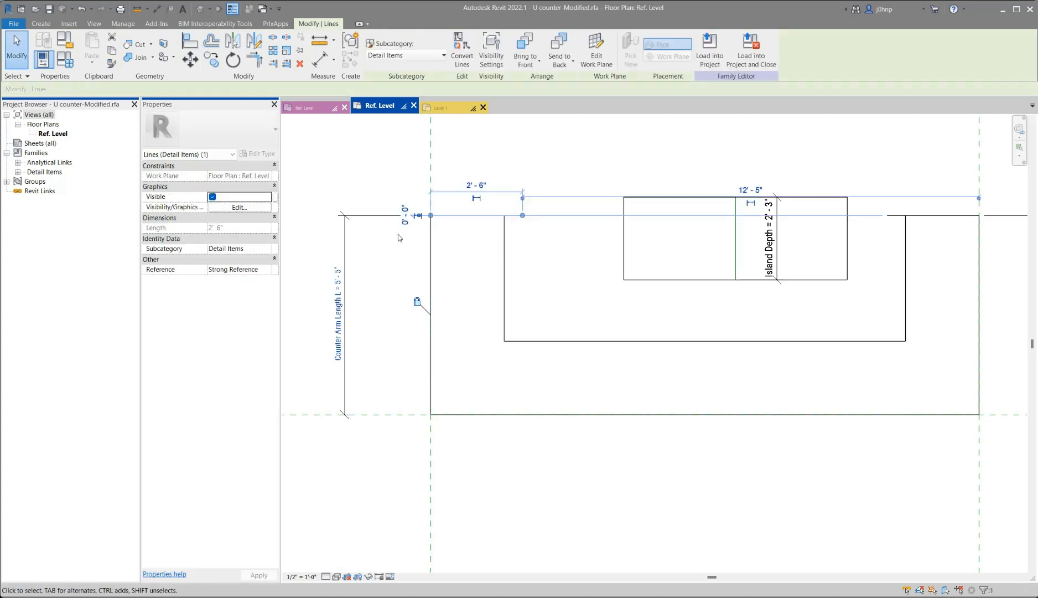
click(237, 248)
click(267, 249)
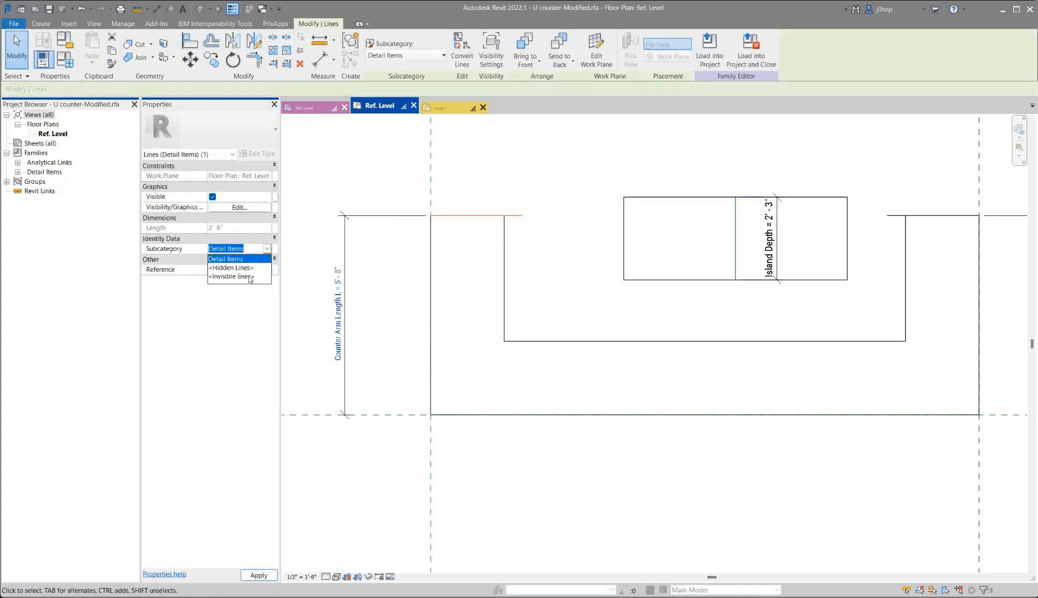
click(249, 276)
click(513, 238)
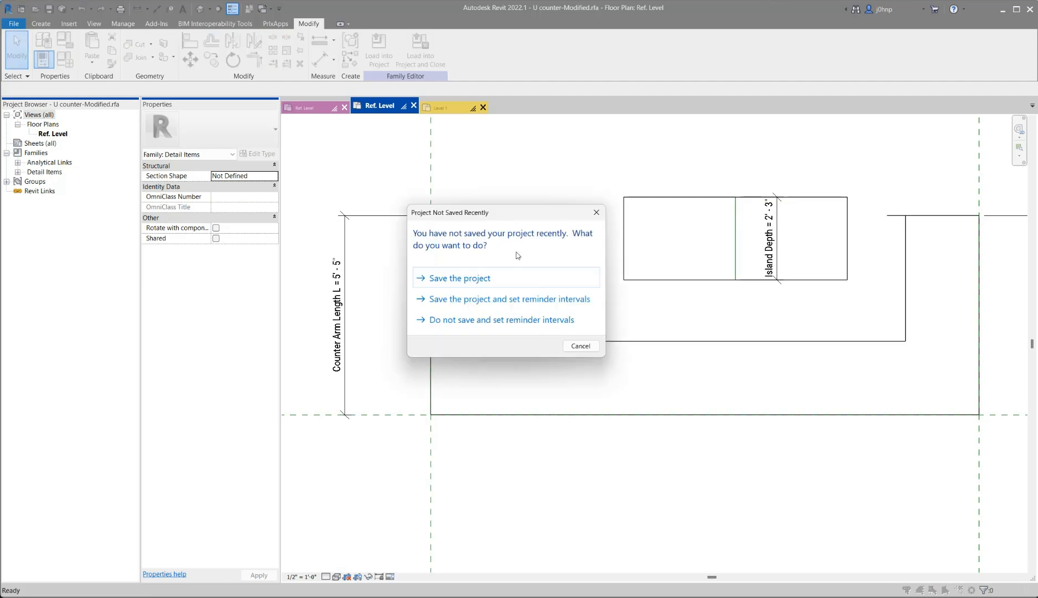
click(580, 345)
click(507, 256)
click(525, 217)
middle_drag(580, 295, 537, 301)
key(Escape)
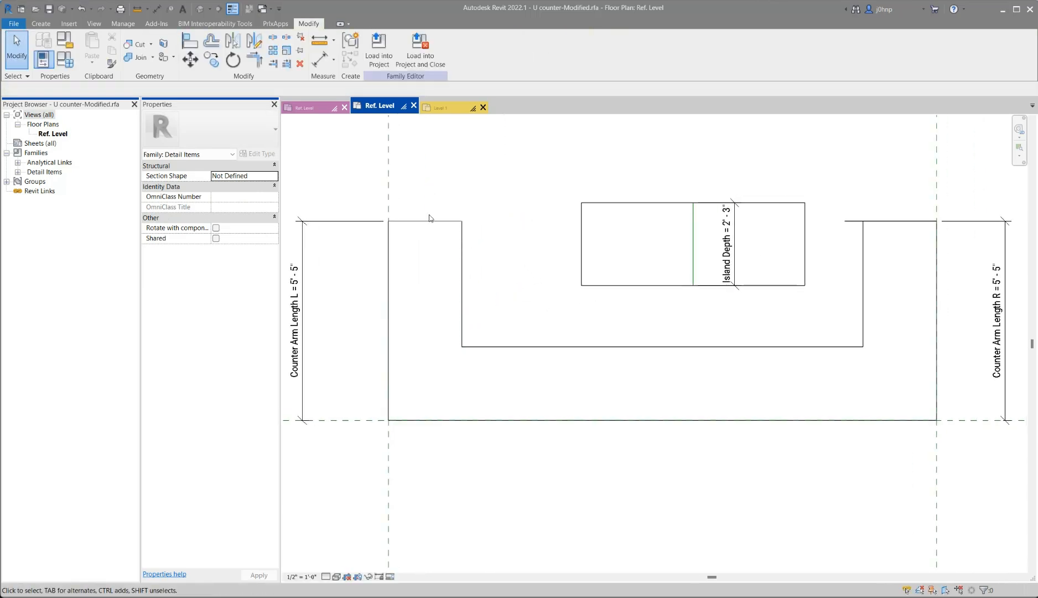
Reload the family into the project without saving and shorten the placed counter's left arm to about 5' 8".
click(380, 59)
click(507, 386)
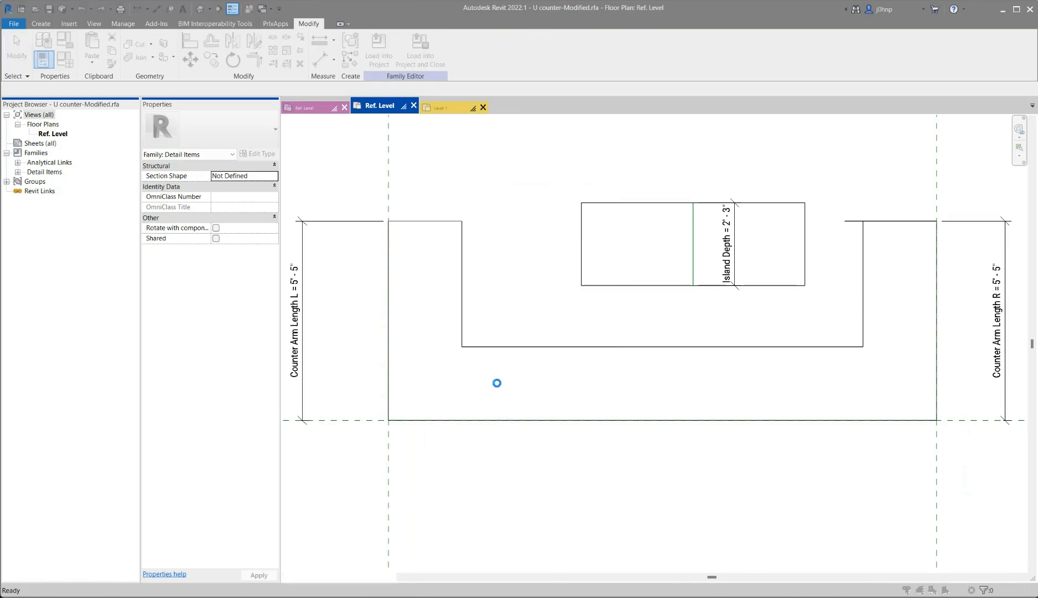
click(526, 275)
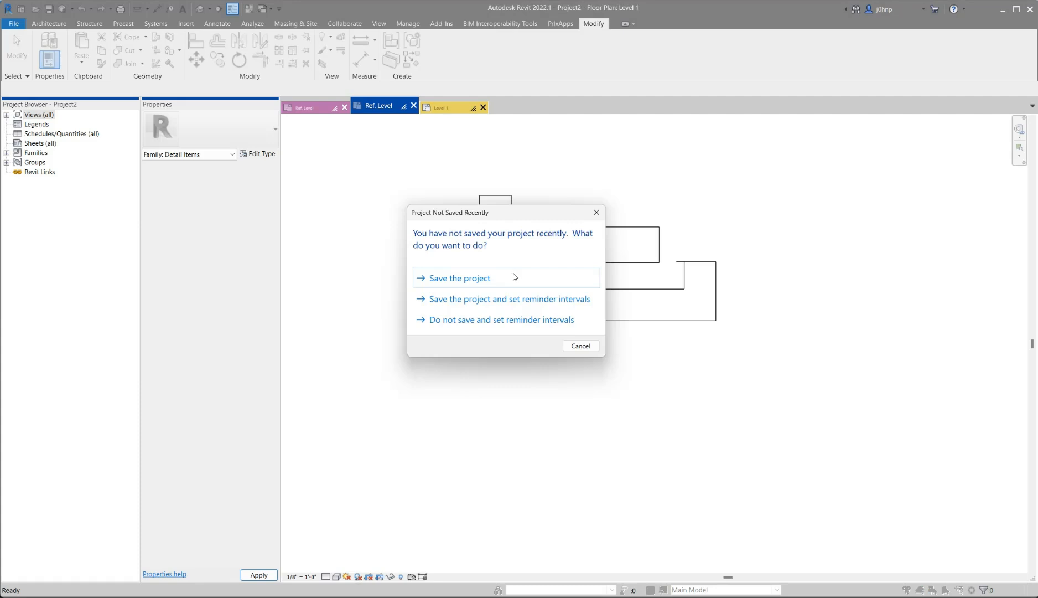
key(Escape)
click(497, 198)
drag(497, 212, 496, 232)
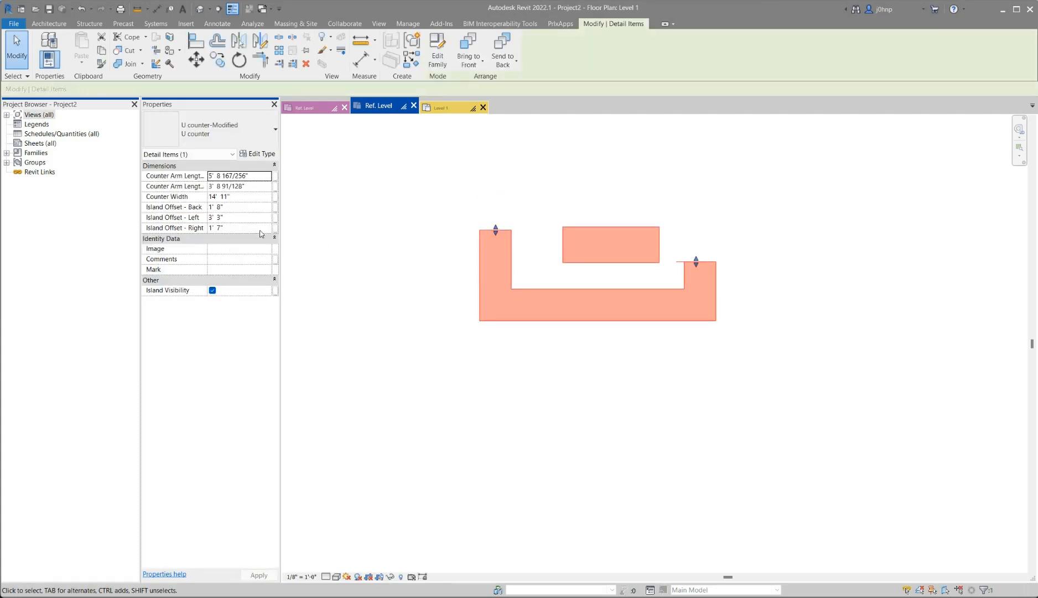
Try a Counter Depth L of 3' on the U counter type and undo the change.
click(258, 154)
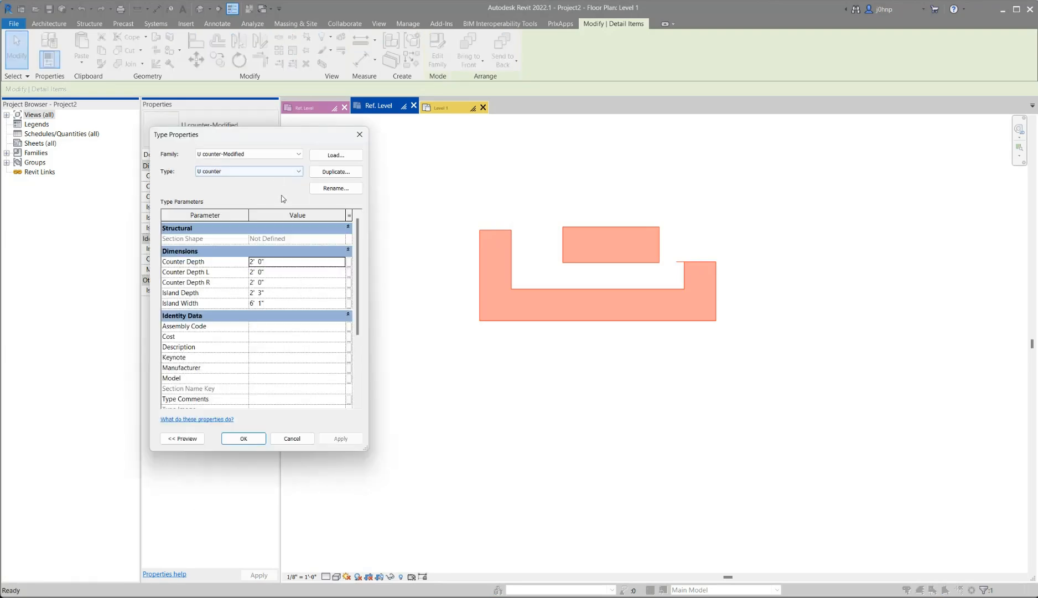
click(295, 271)
text(3)
click(341, 438)
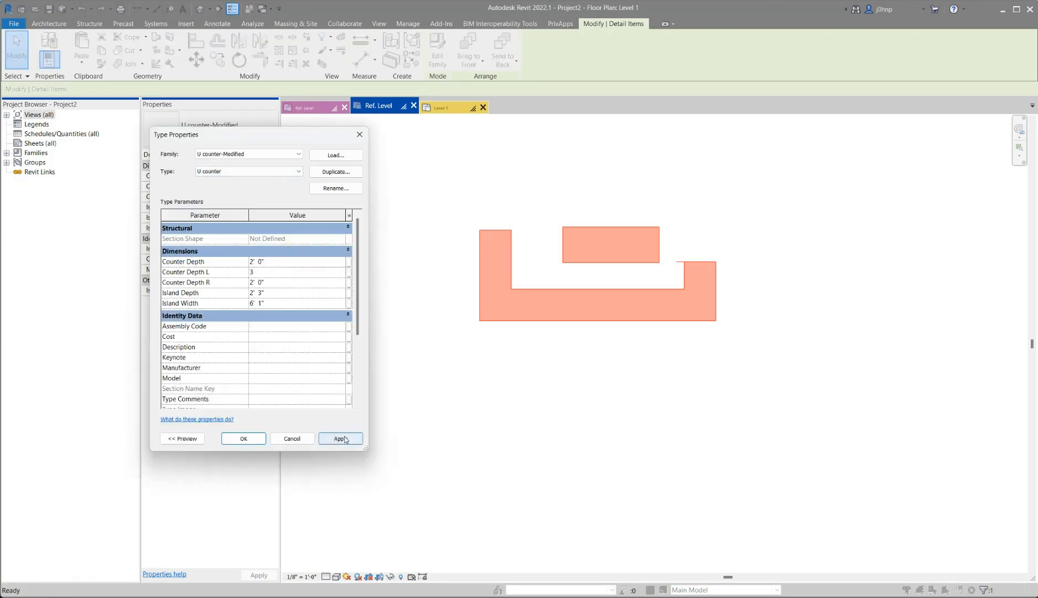
click(244, 438)
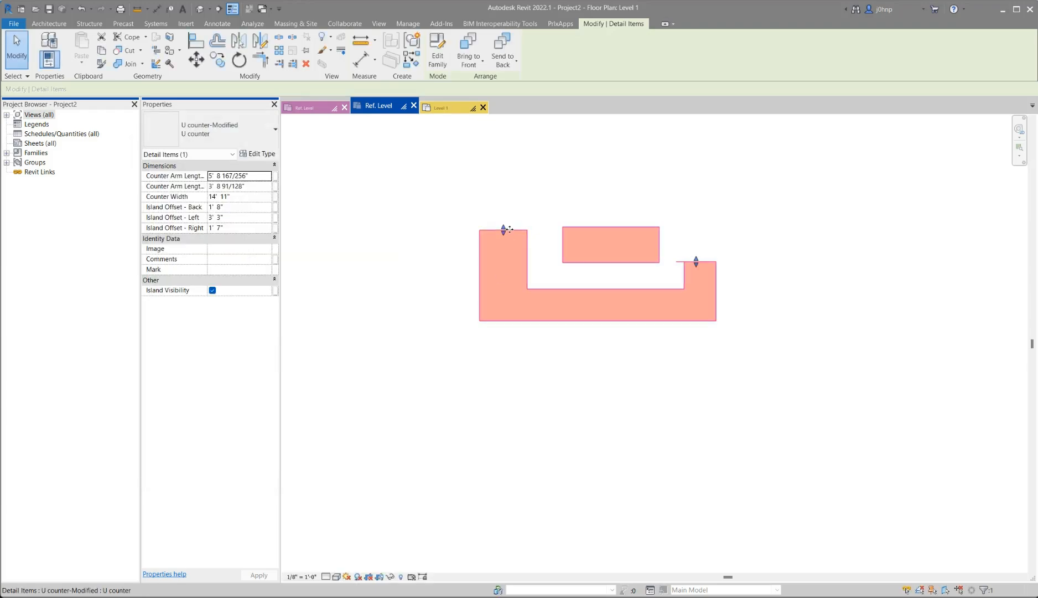
key(ctrl+z)
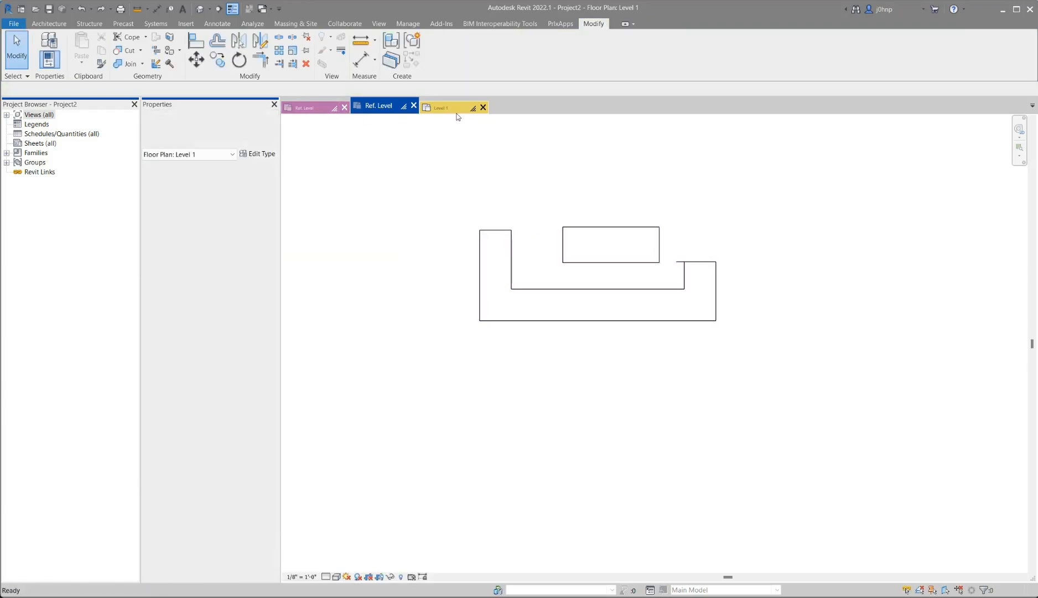
Return to the counter family and extend the right arm's reference line past the right reference plane, to about 5' 0" long.
click(409, 110)
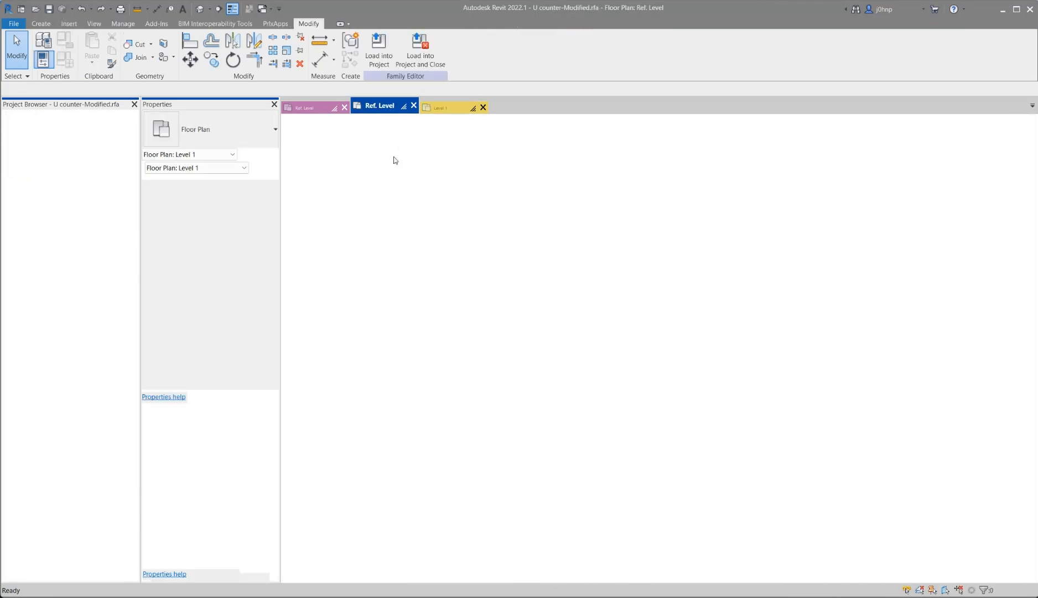
scroll(542, 244, down, 3)
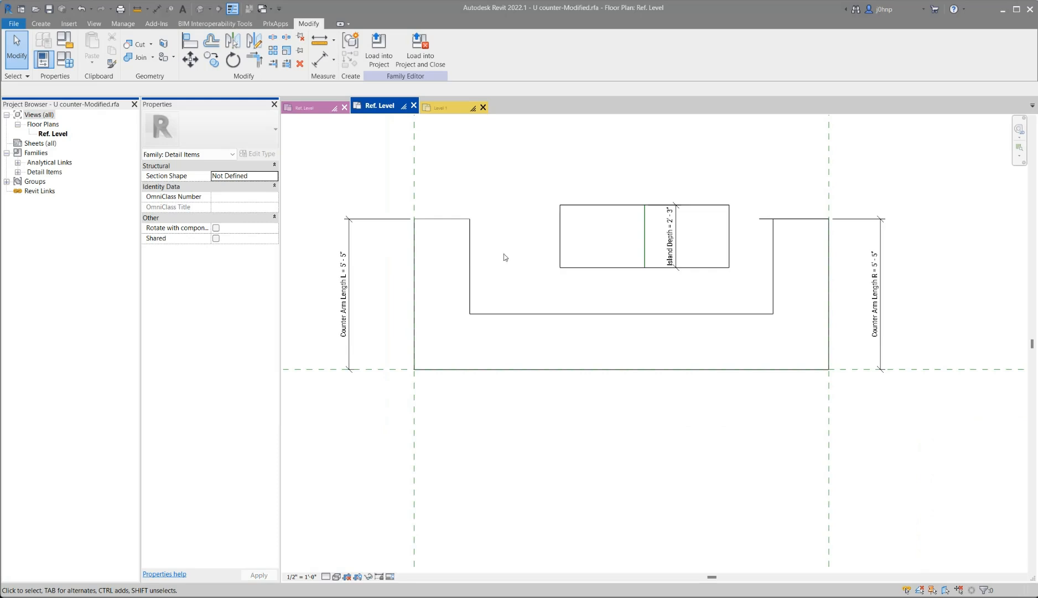
click(764, 219)
drag(833, 223, 902, 221)
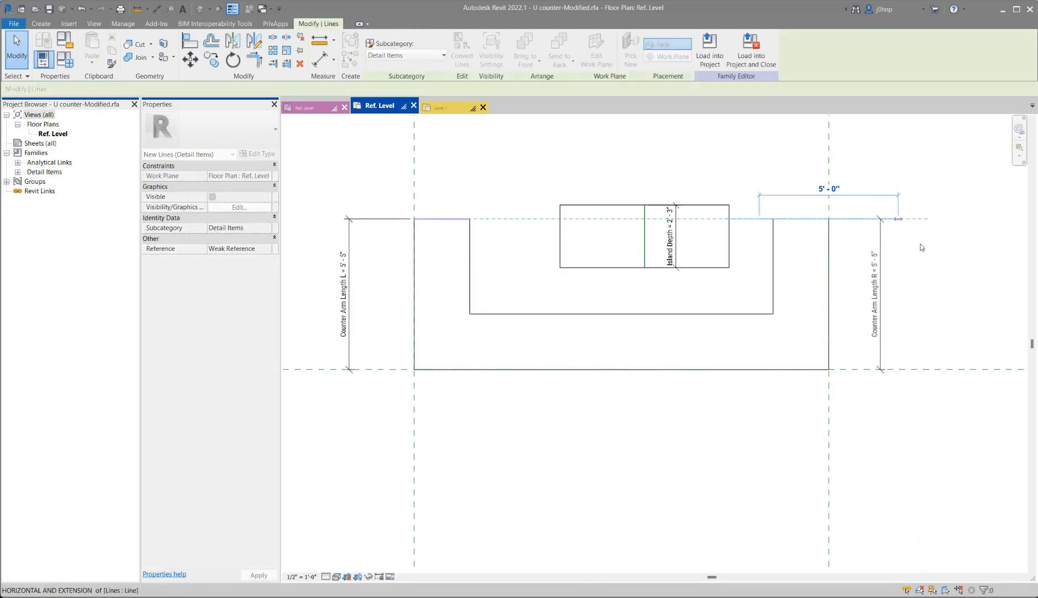
click(922, 252)
click(895, 219)
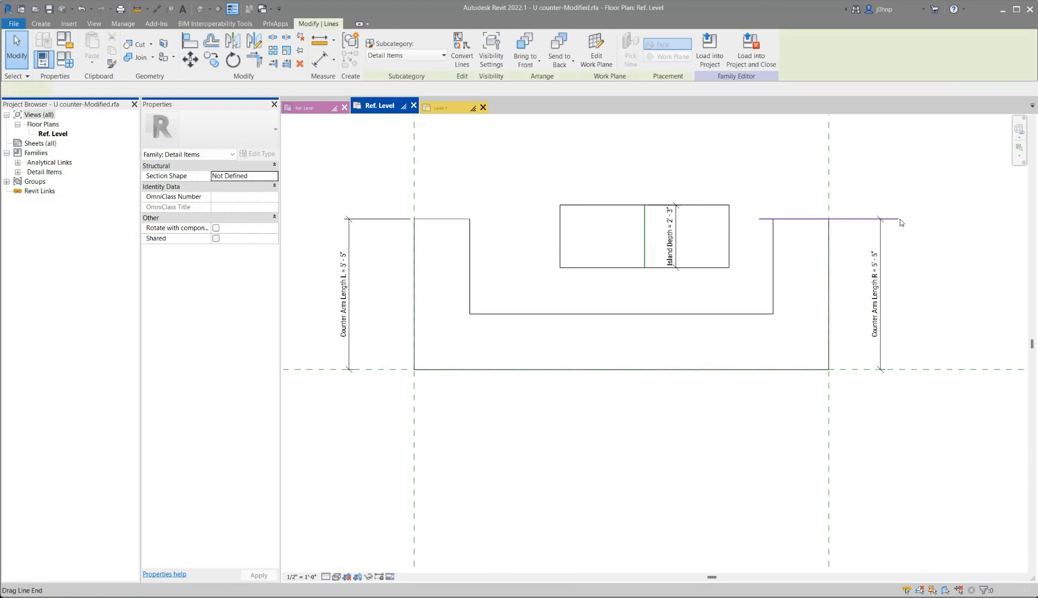
Set the subcategory of the right arm's reference line to <Invisible lines>.
click(260, 249)
click(267, 248)
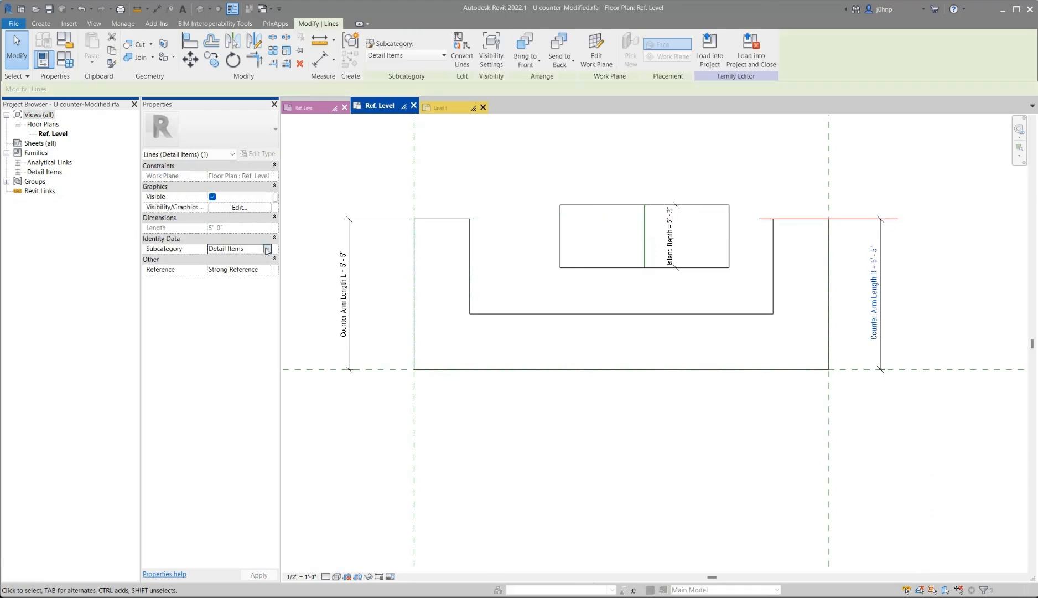
click(243, 275)
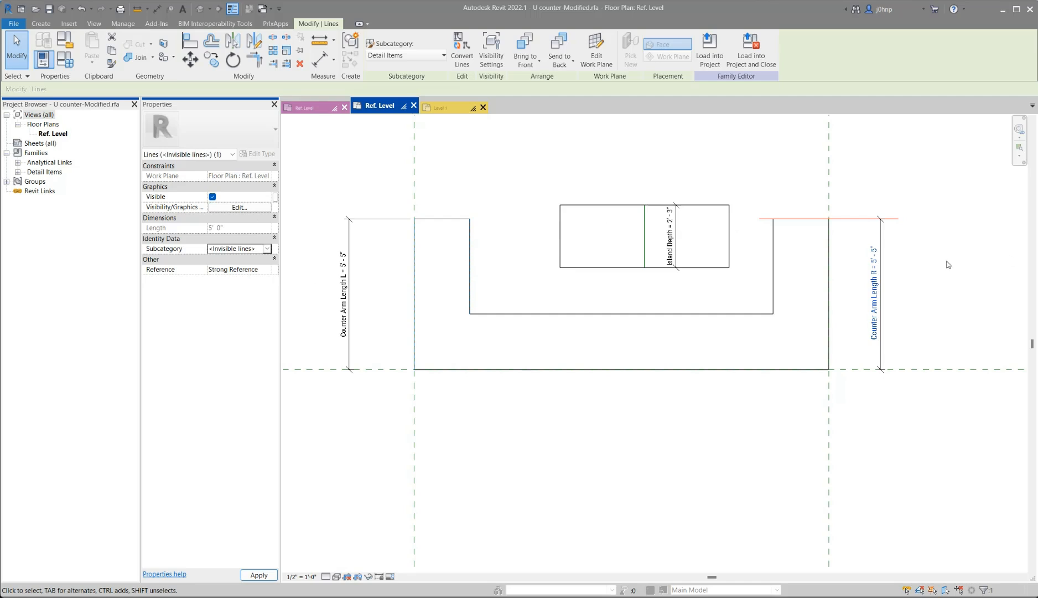
Align and lock the ends of the right arm's invisible line to the right reference plane and the arm's inner edge.
key(a)
key(l)
click(831, 255)
click(897, 221)
click(841, 306)
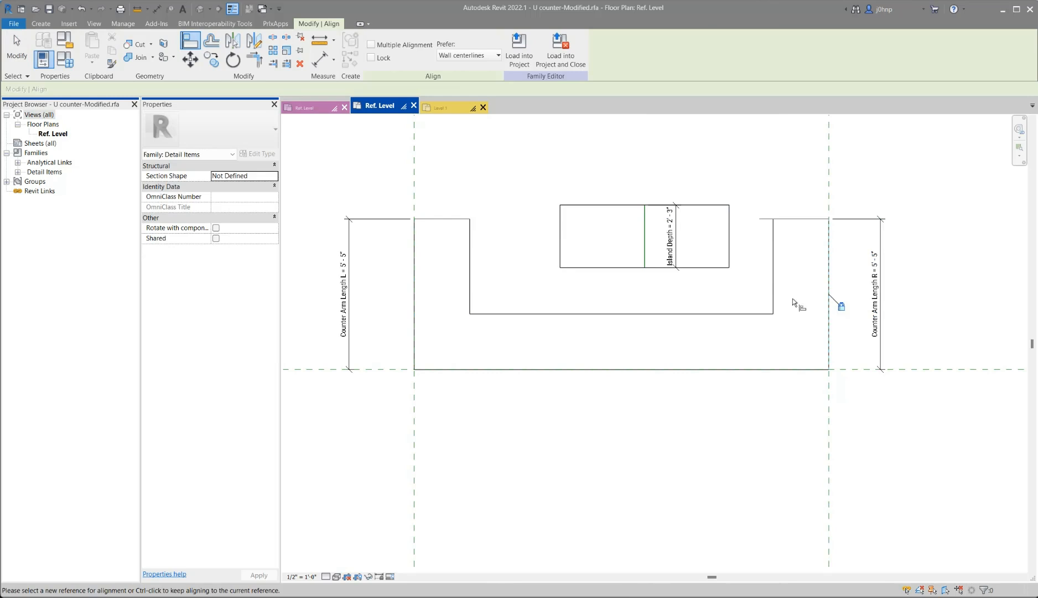
click(770, 276)
click(764, 219)
click(760, 254)
key(Escape)
middle_drag(760, 190, 683, 206)
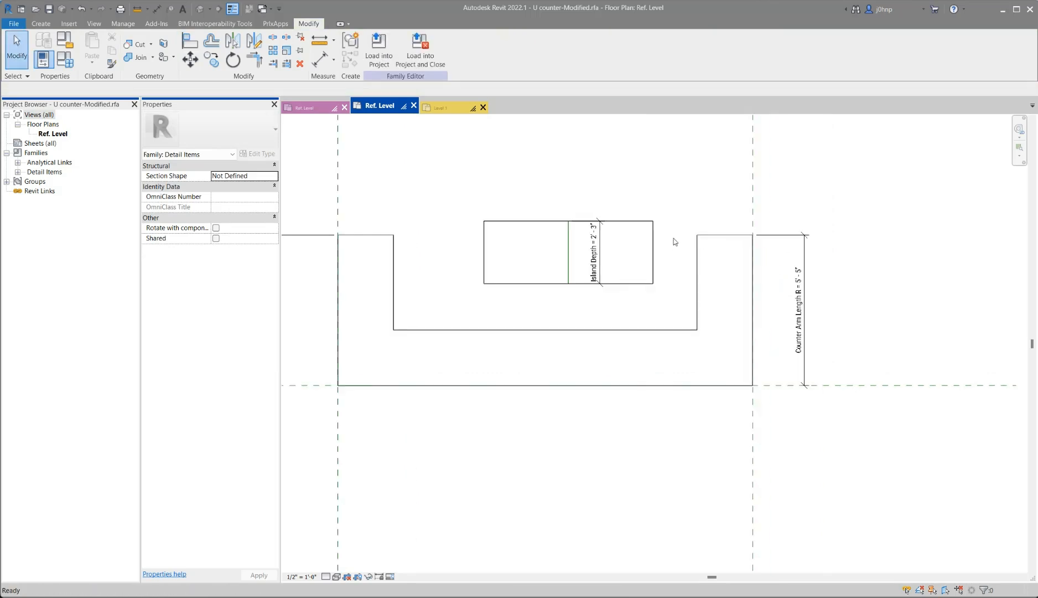
Reload the modified counter family into Project2 and clear the selection of the placed counter.
click(379, 51)
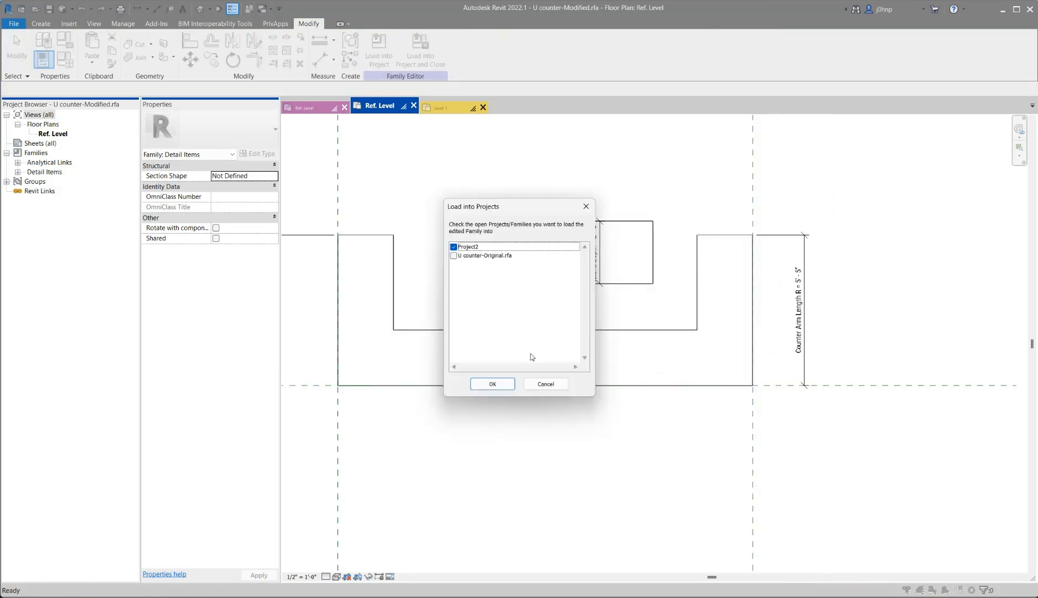
click(513, 384)
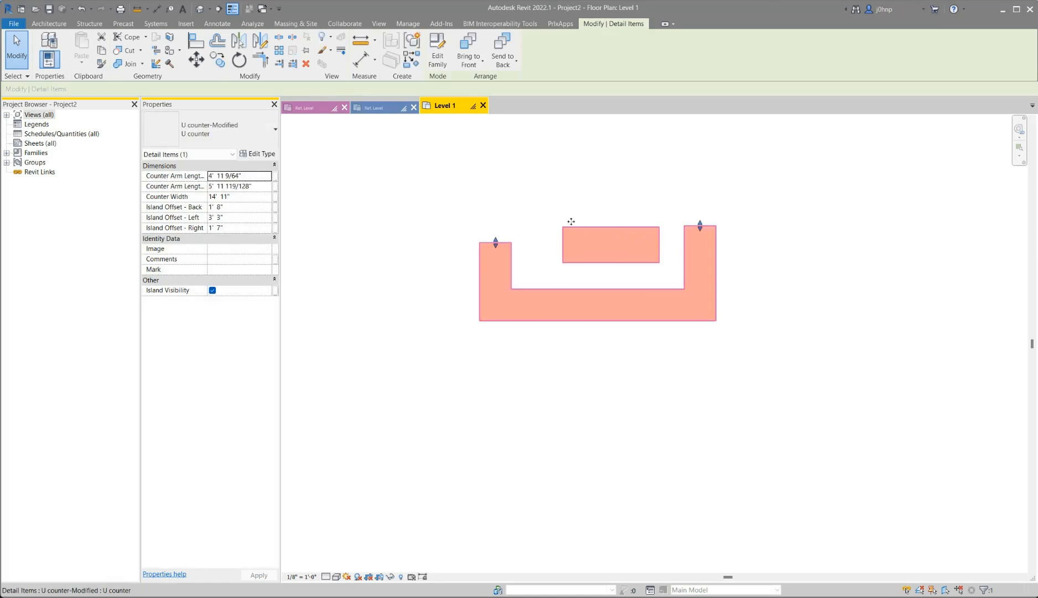
click(464, 174)
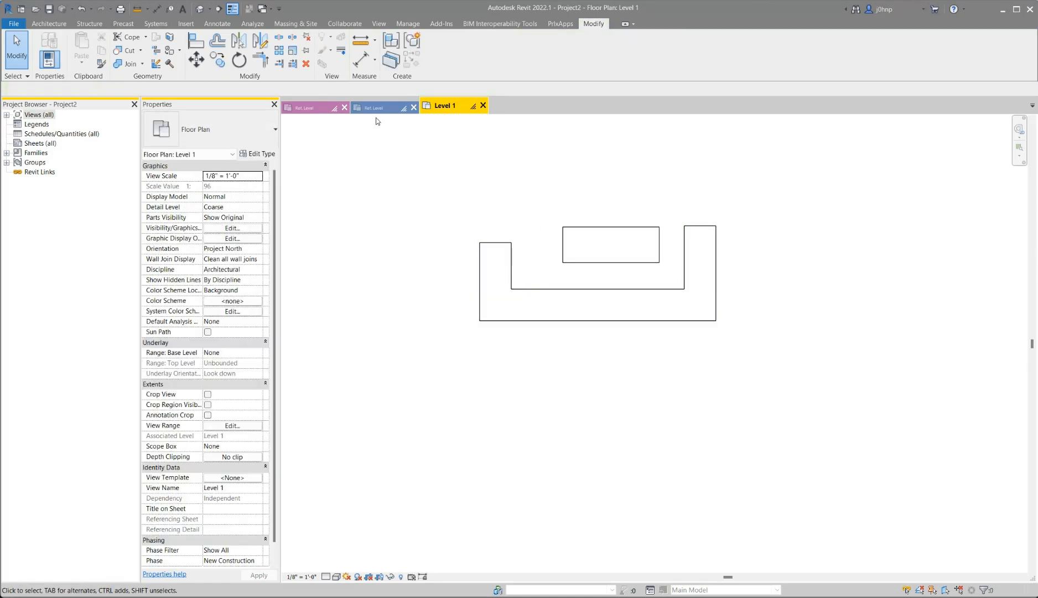
Try an Island Depth of 3' and an Island Width of 4' on the U counter type and undo both changes.
click(619, 224)
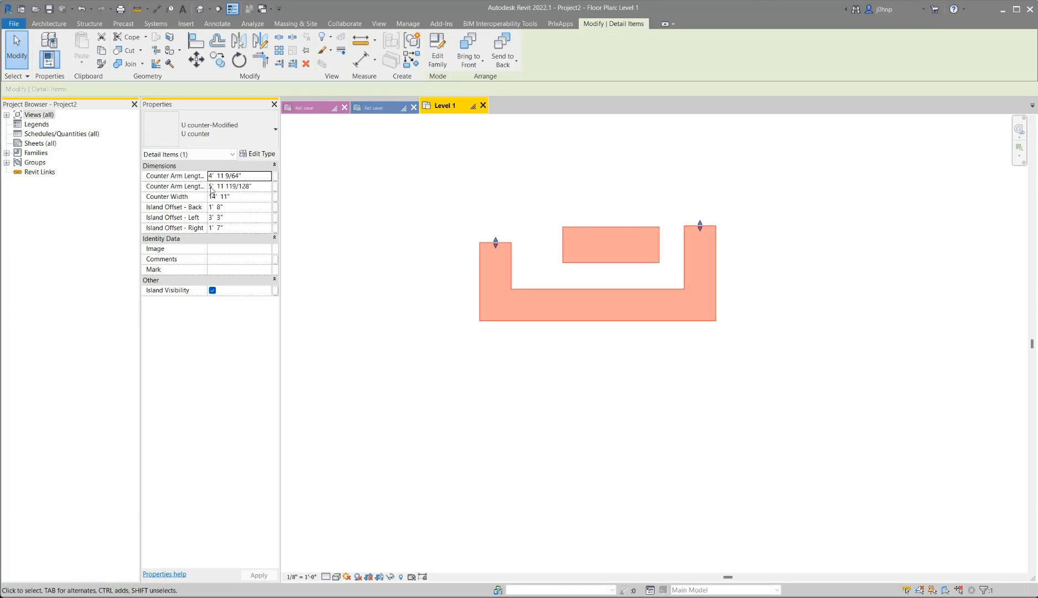
click(265, 154)
click(270, 294)
text(3)
click(341, 439)
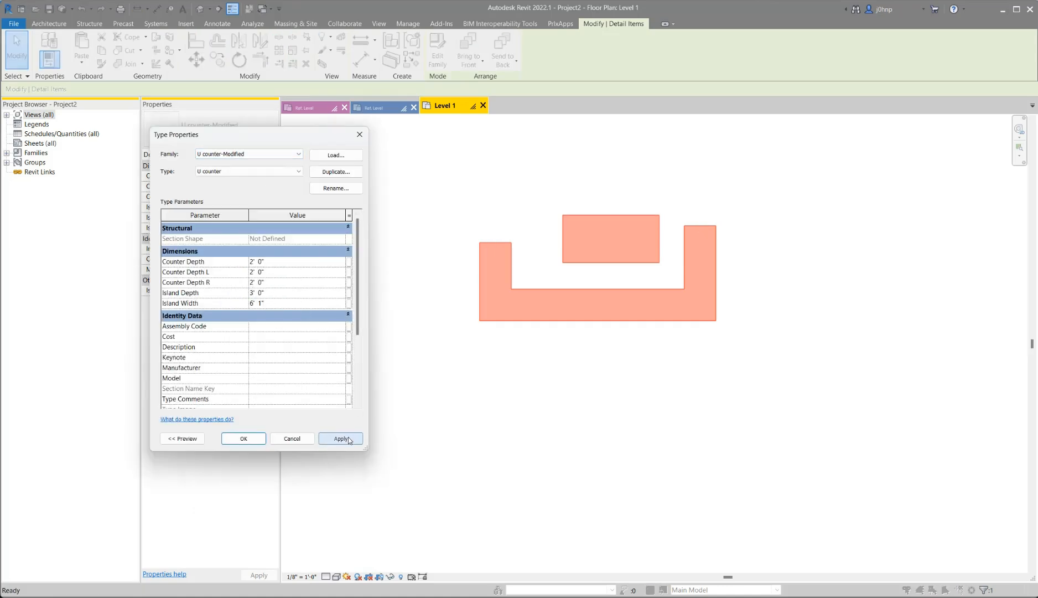
click(339, 438)
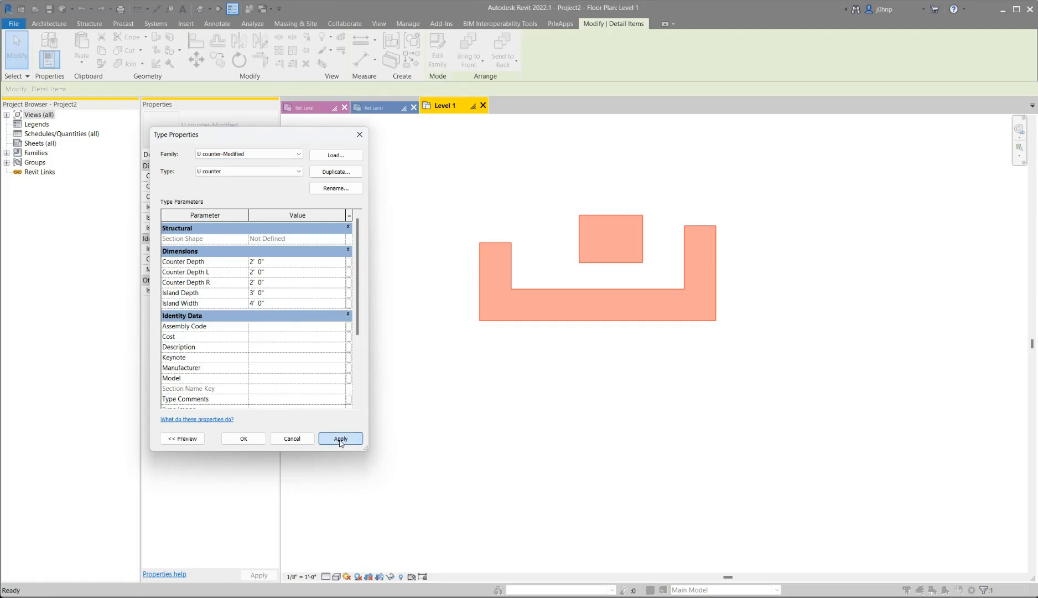
click(285, 438)
key(Escape)
key(ctrl+z)
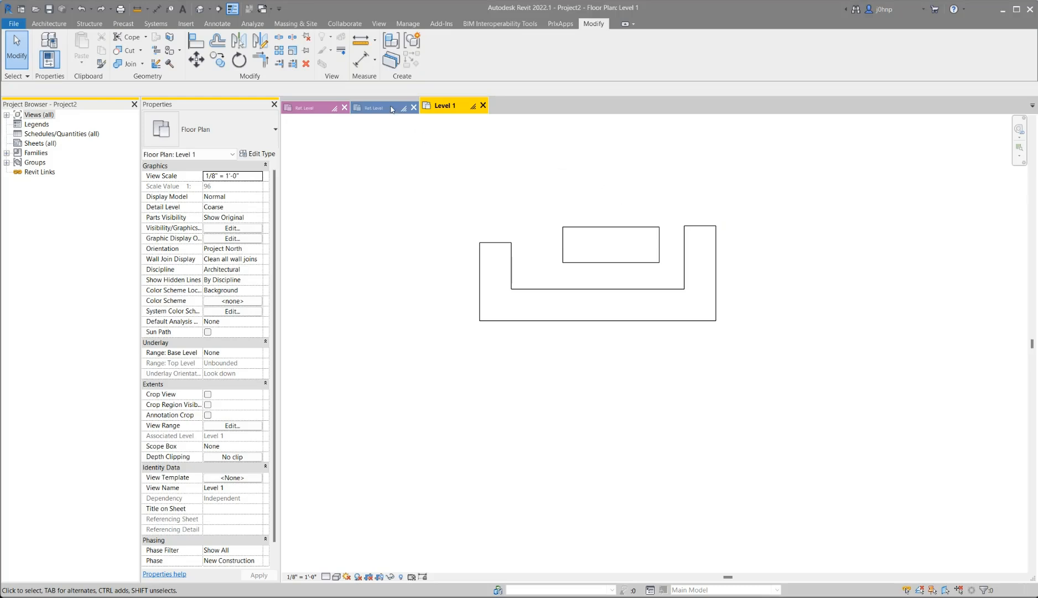
Compare the modified family with the original family's labelled dimensions and examine the island's vertical reference line.
click(381, 105)
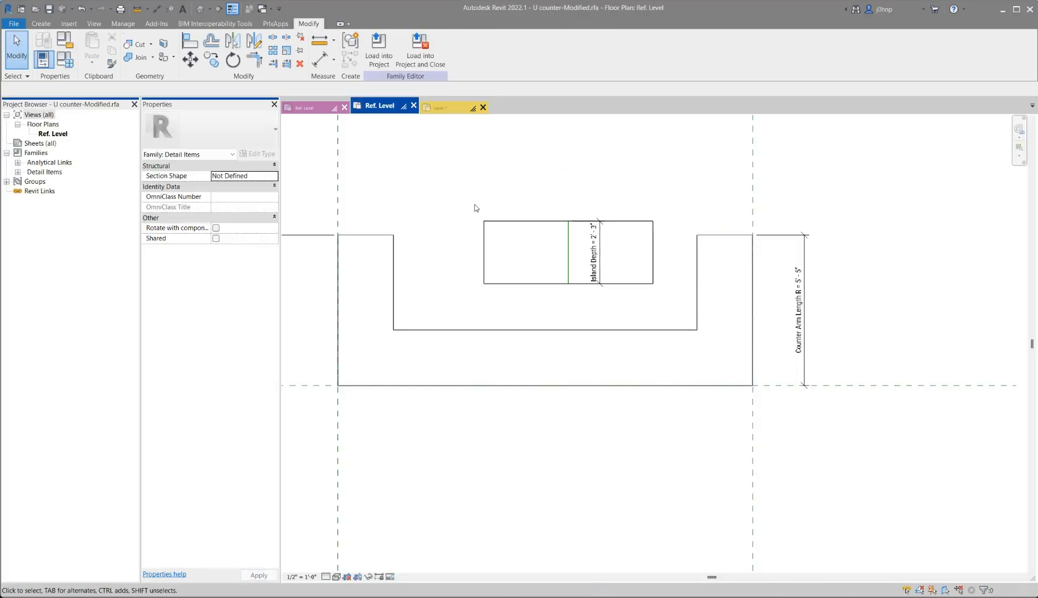
click(300, 105)
key(Escape)
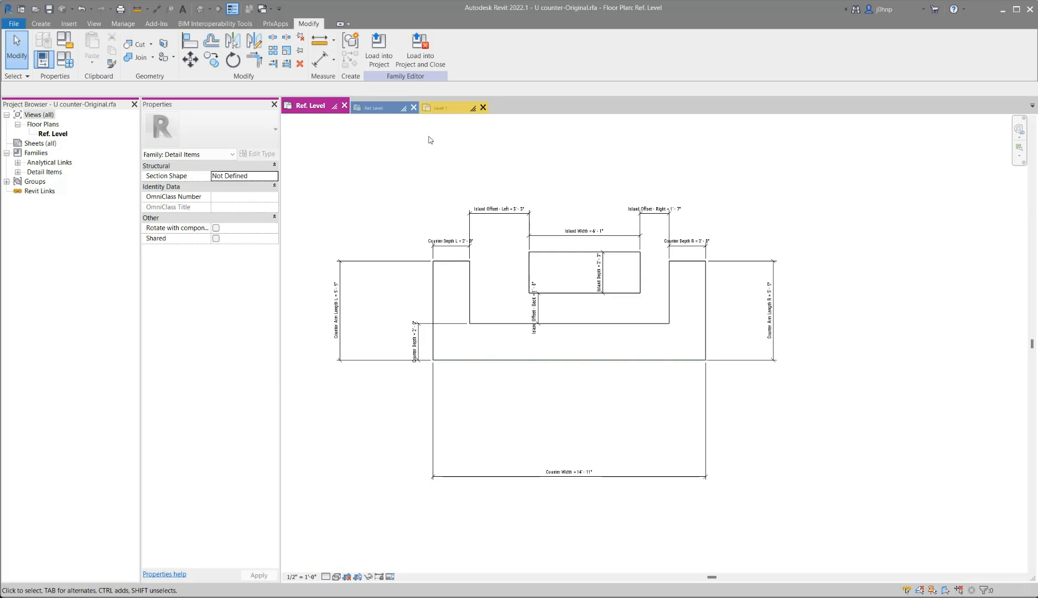
click(387, 113)
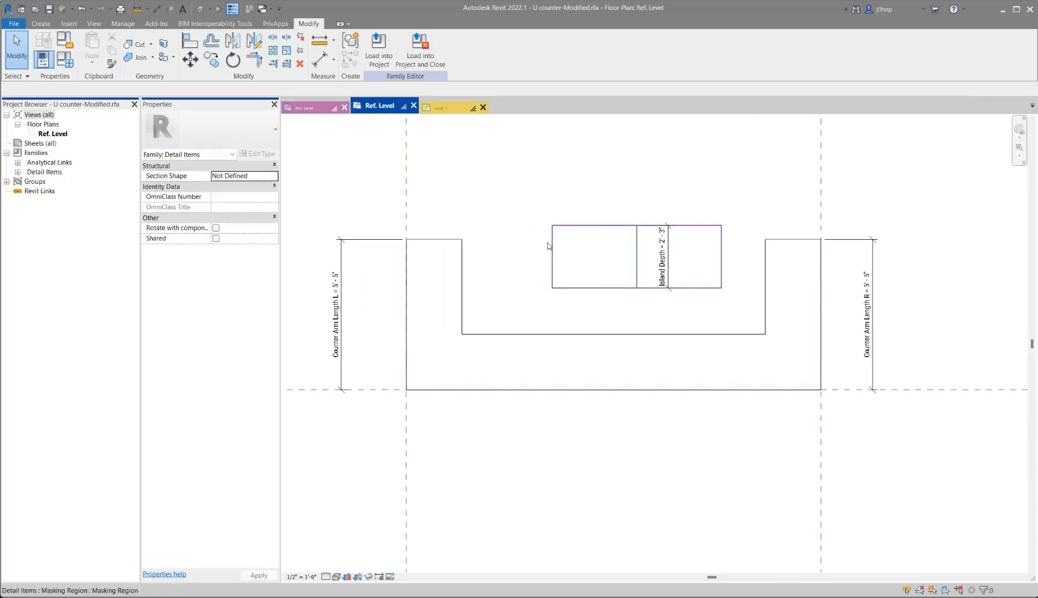
scroll(478, 224, down, 2)
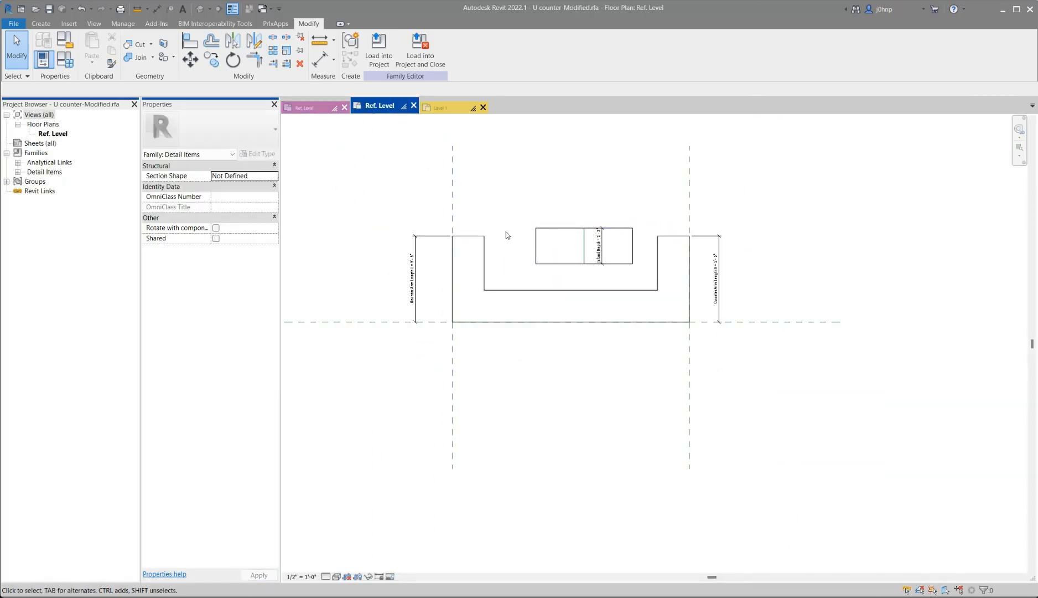
click(588, 244)
drag(583, 239, 566, 222)
click(629, 317)
scroll(587, 249, up, 2)
click(587, 253)
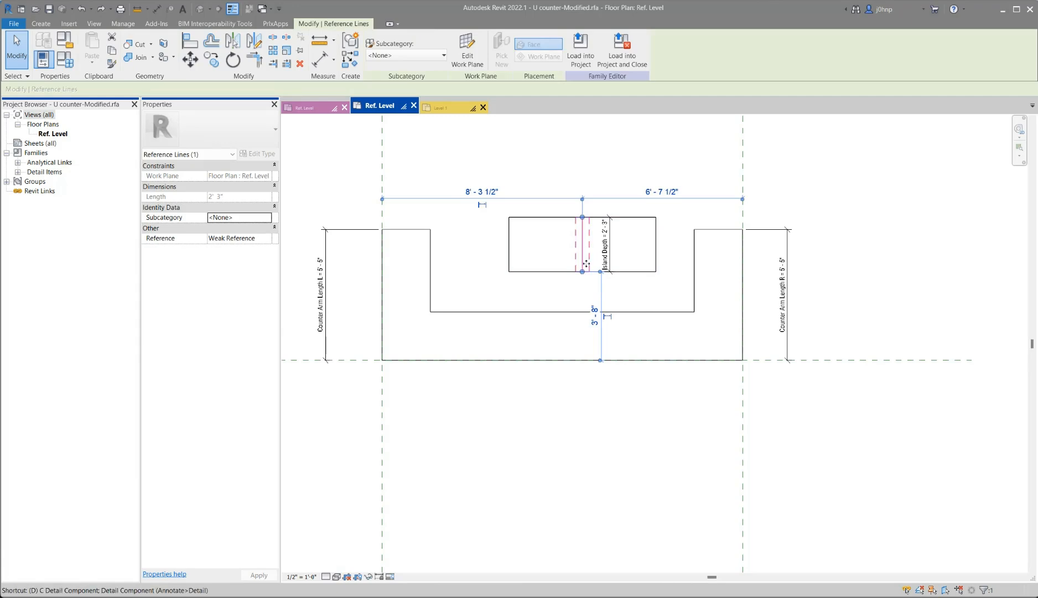
Dimension from the left reference plane to the island's vertical reference line, placing the dimension below the counter.
key(i)
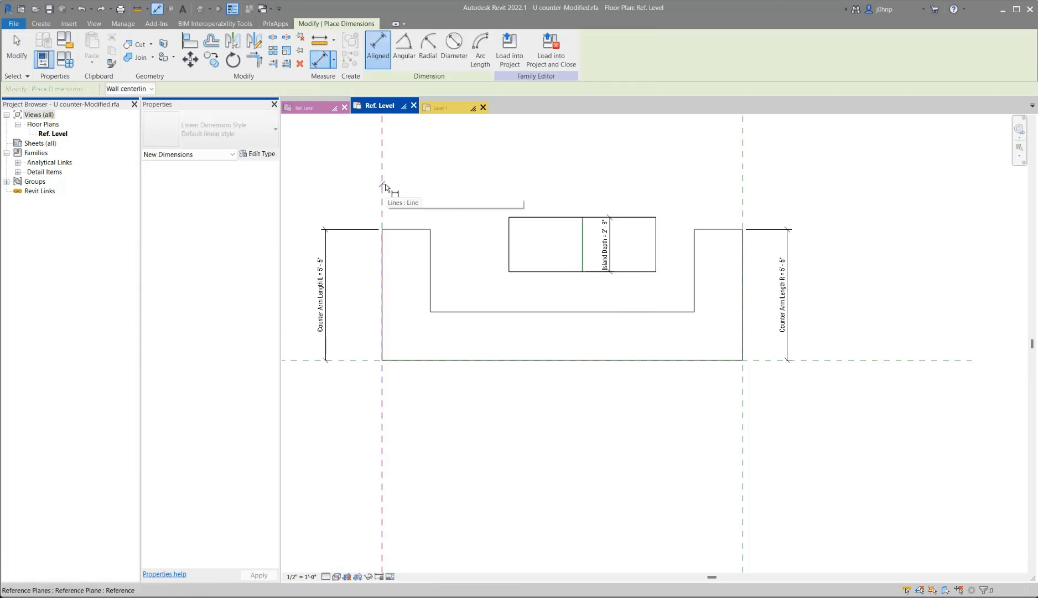
click(385, 186)
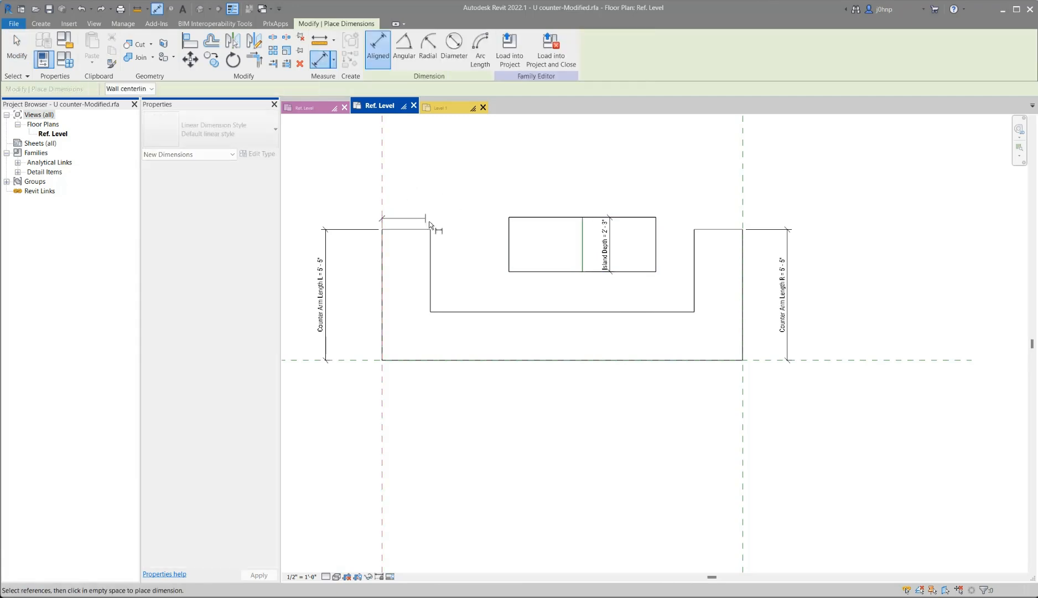
click(581, 244)
scroll(565, 239, down, 2)
click(569, 338)
key(Escape)
key(Escape)
Label the new dimension below the counter with a new instance family parameter named Island Offset.
click(515, 337)
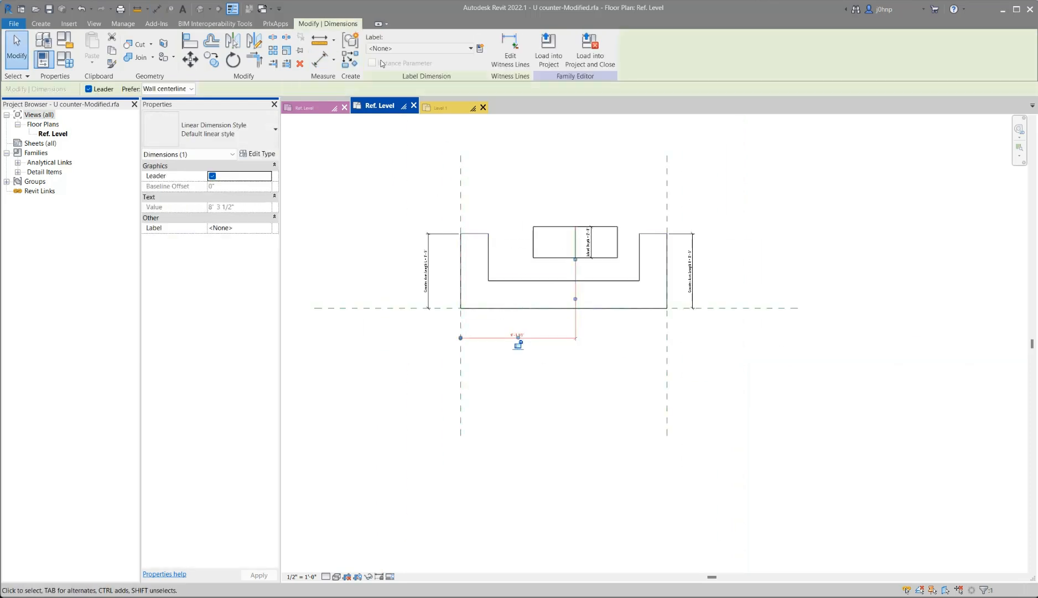
click(387, 48)
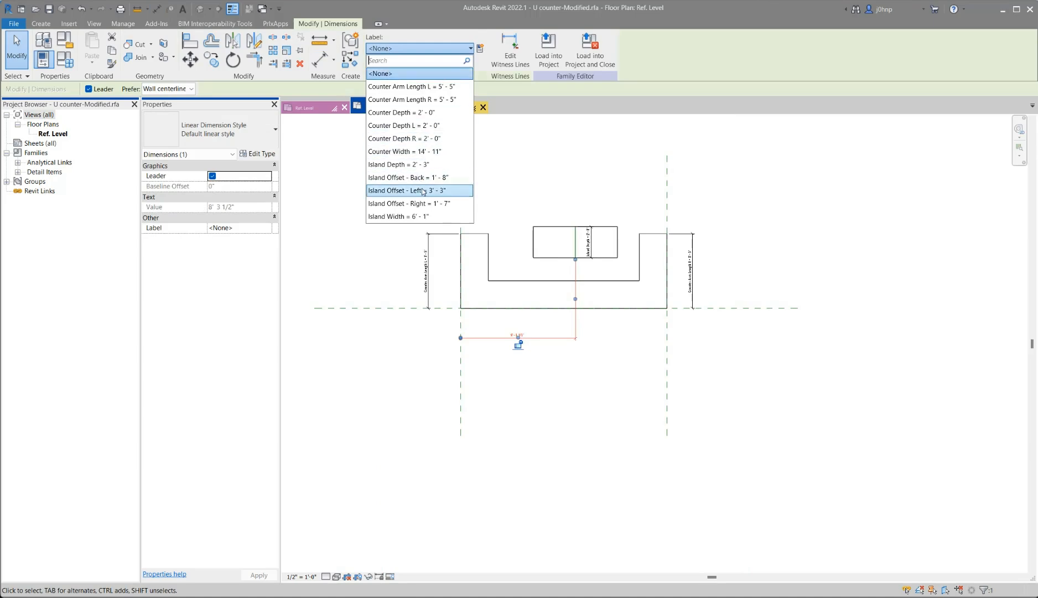
click(480, 50)
text(Island Offset)
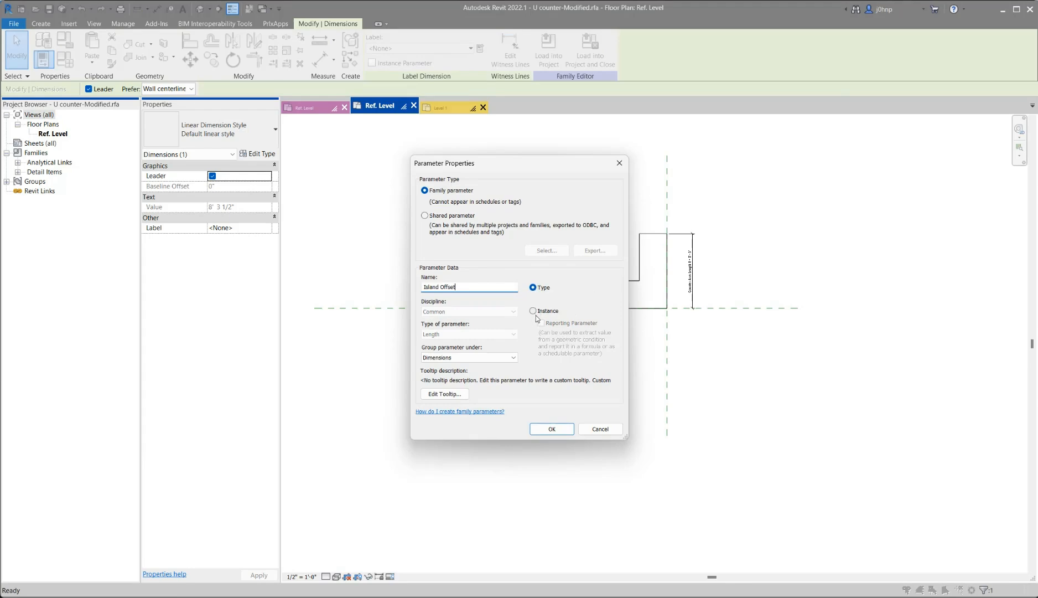
click(534, 311)
click(552, 429)
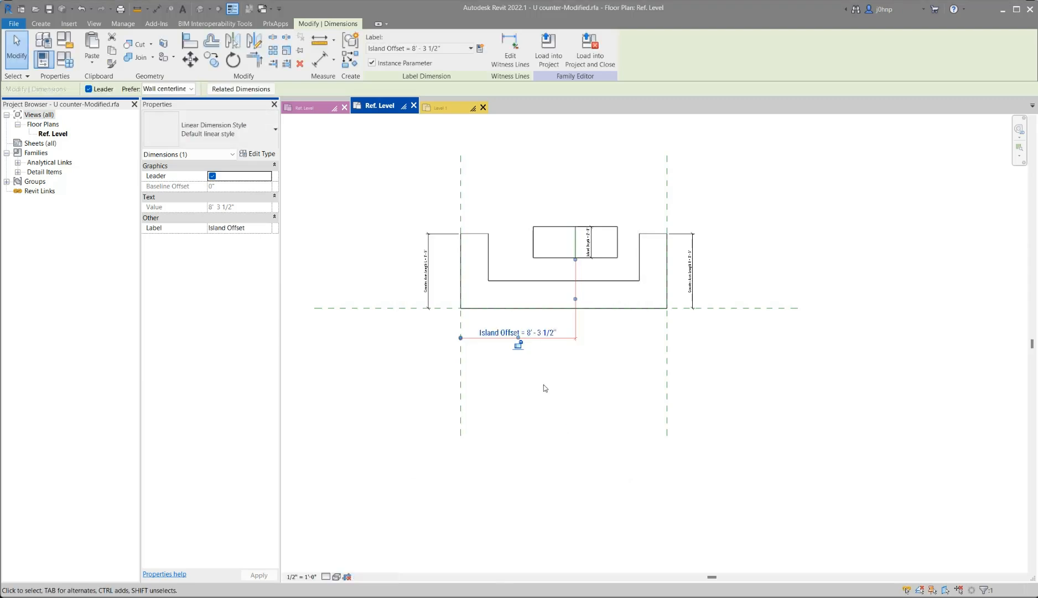
click(543, 344)
Reload the counter family into Project2, overwriting the existing version, and show the Level 1 plan.
click(378, 49)
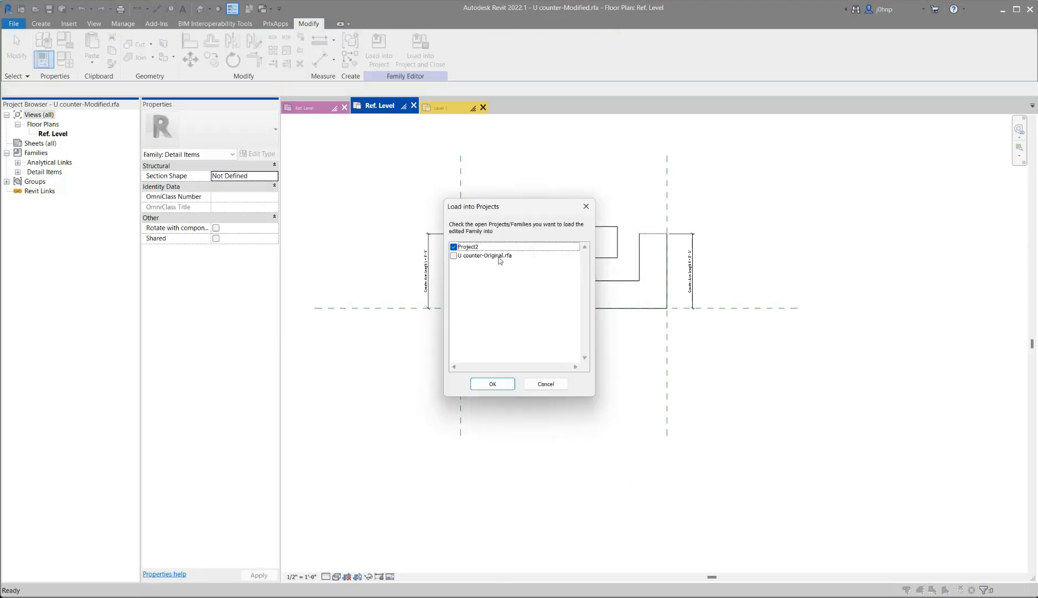
click(492, 384)
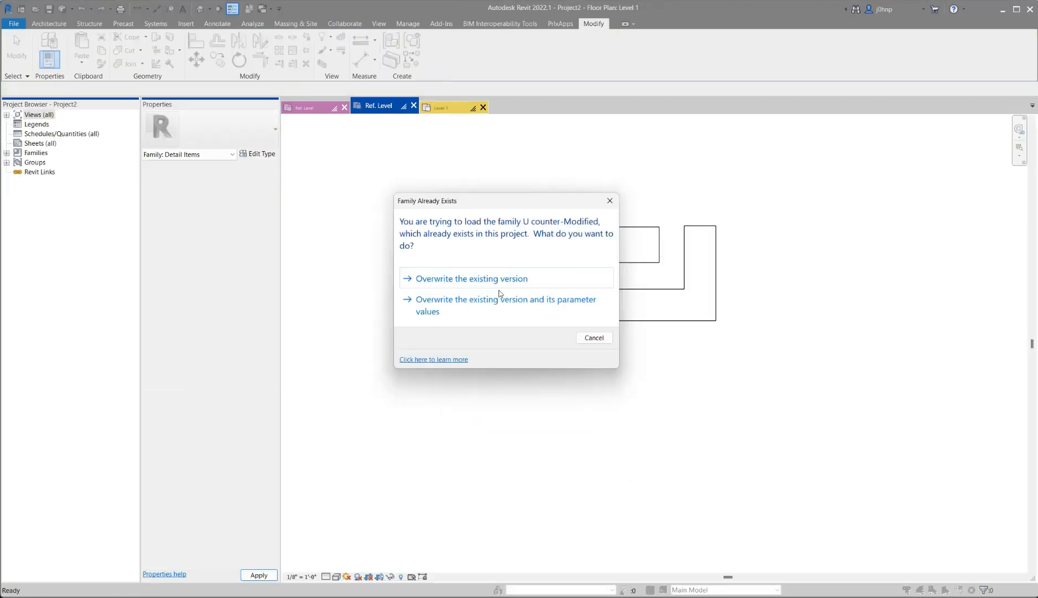
click(501, 280)
click(455, 108)
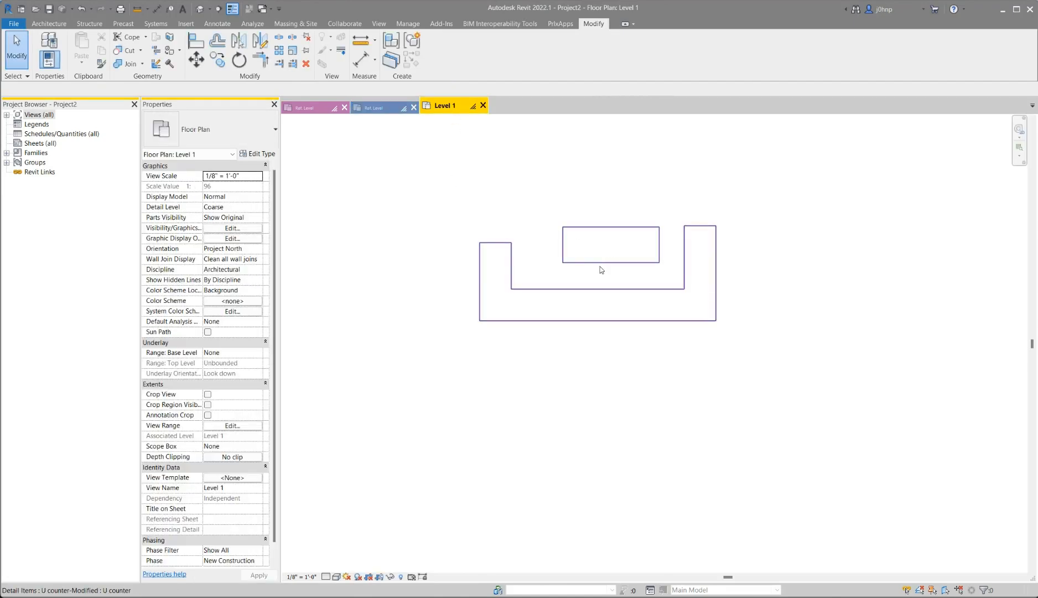
Slide the placed counter's island sideways and shift the counter's left edge further left, to an Island Offset of about 9' 0".
click(602, 263)
drag(607, 245, 523, 247)
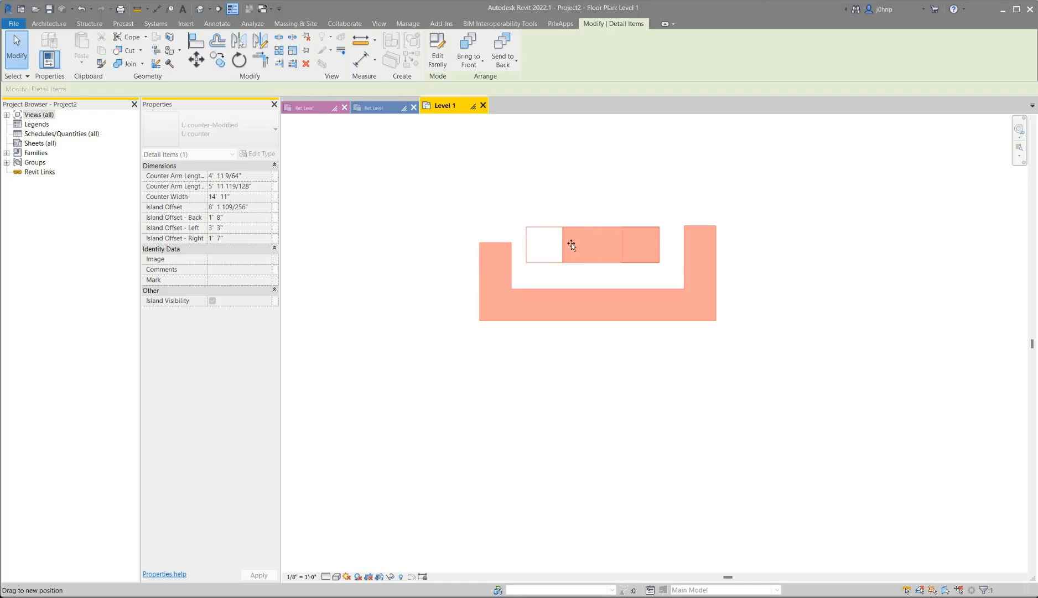
drag(594, 251, 605, 244)
mouse_move(479, 273)
mouse_down()
mouse_move(446, 279)
mouse_move(536, 272)
mouse_move(463, 274)
mouse_up()
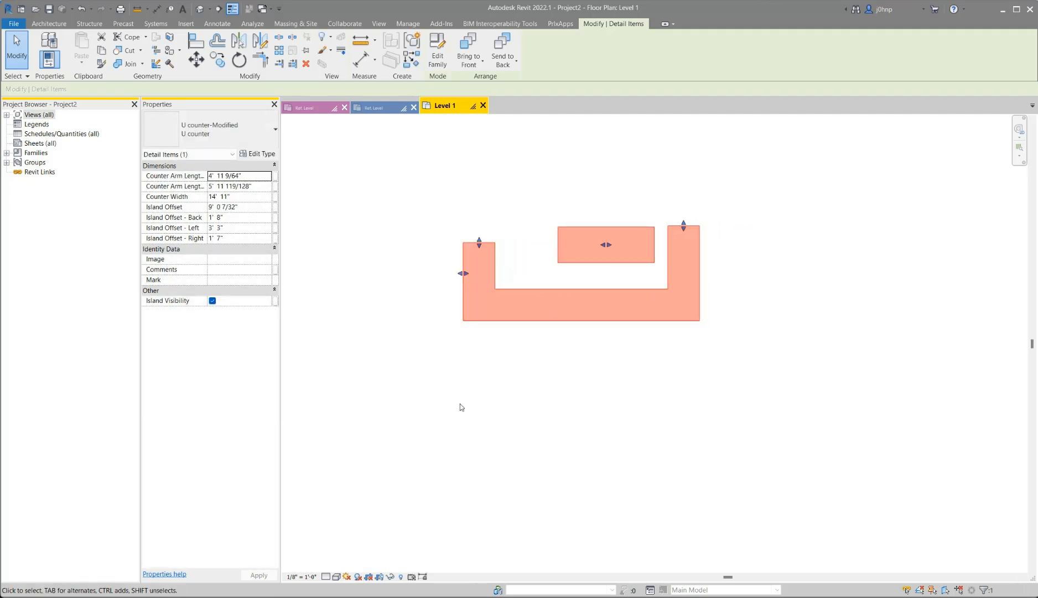
Slide the island left toward the counter's left arm and toggle the counter's Island Visibility.
key(Escape)
drag(606, 246, 535, 283)
click(213, 301)
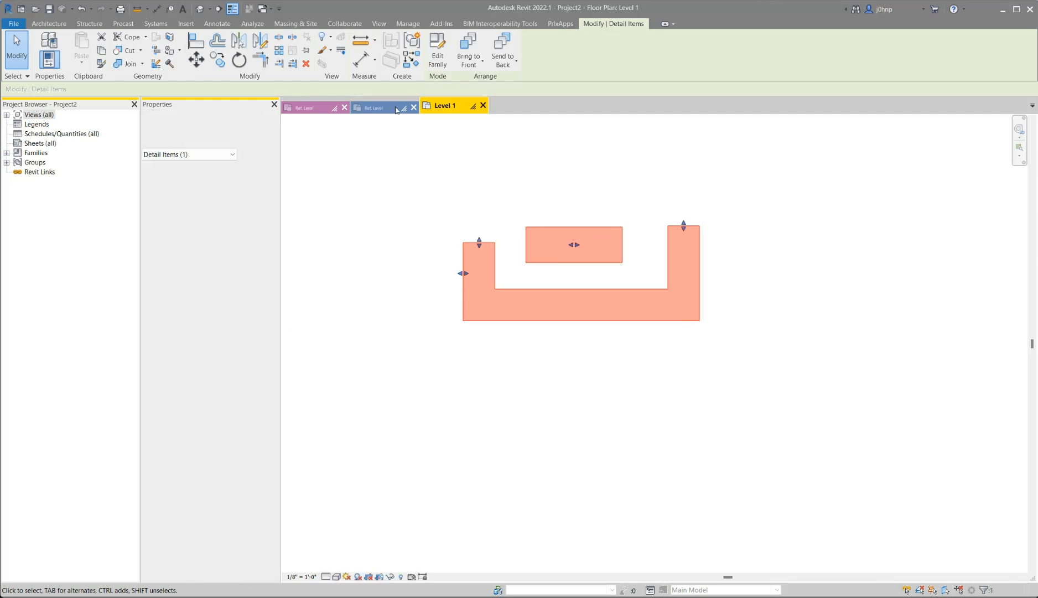
In the modified counter family, associate the island masking region's Visible property with the Island Visibility parameter.
click(387, 107)
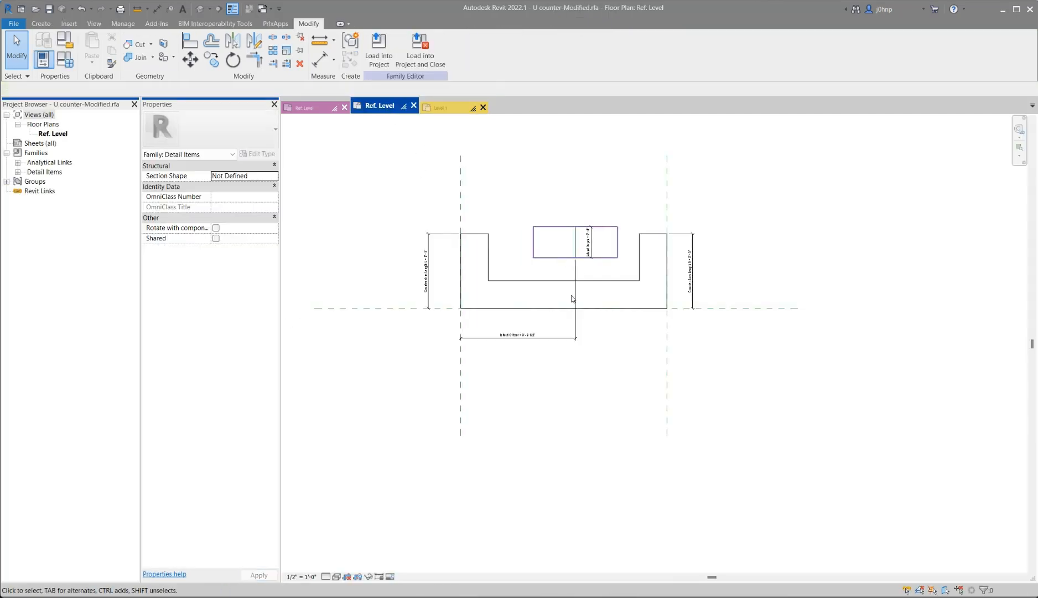
click(573, 297)
click(275, 196)
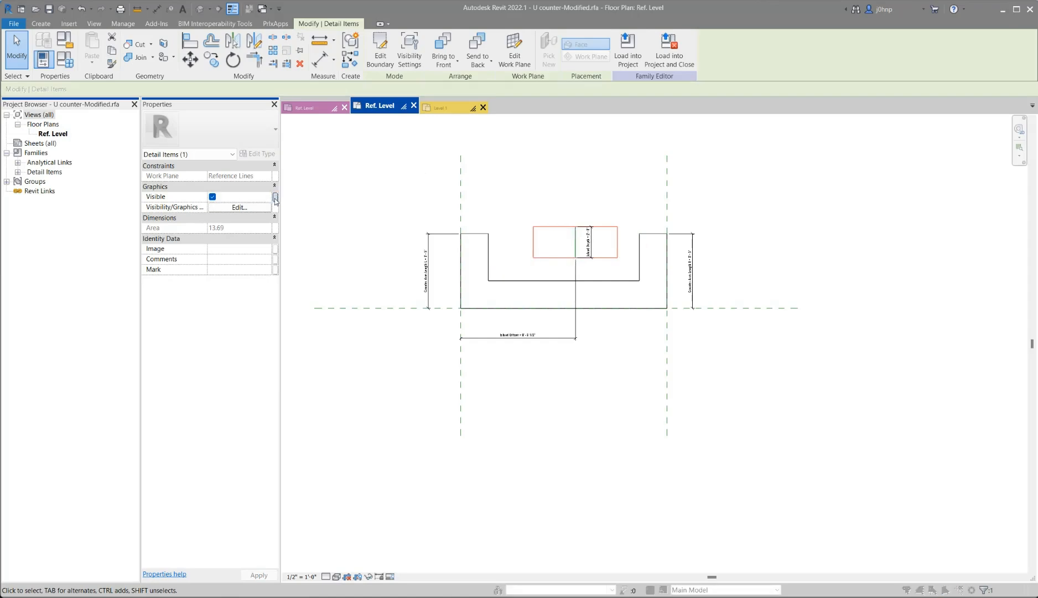
click(470, 271)
click(554, 398)
key(Escape)
Draw a horizontal reference line about 3' 0" long across the middle of the island, crossing its vertical reference line.
scroll(580, 248, up, 2)
click(580, 248)
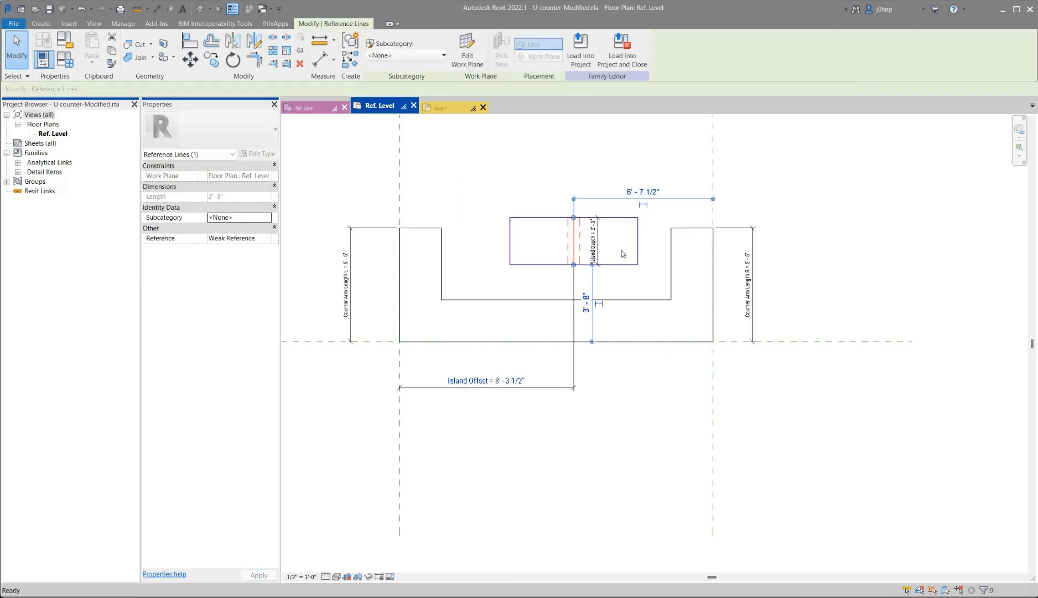
key(c)
key(s)
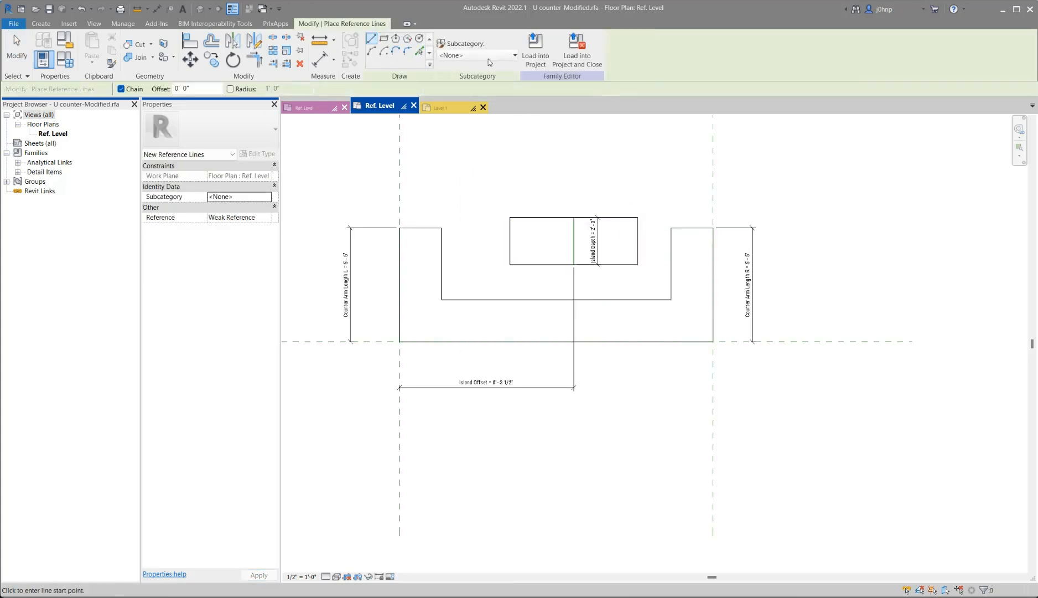
click(514, 241)
key(Escape)
click(543, 240)
key(Escape)
click(573, 240)
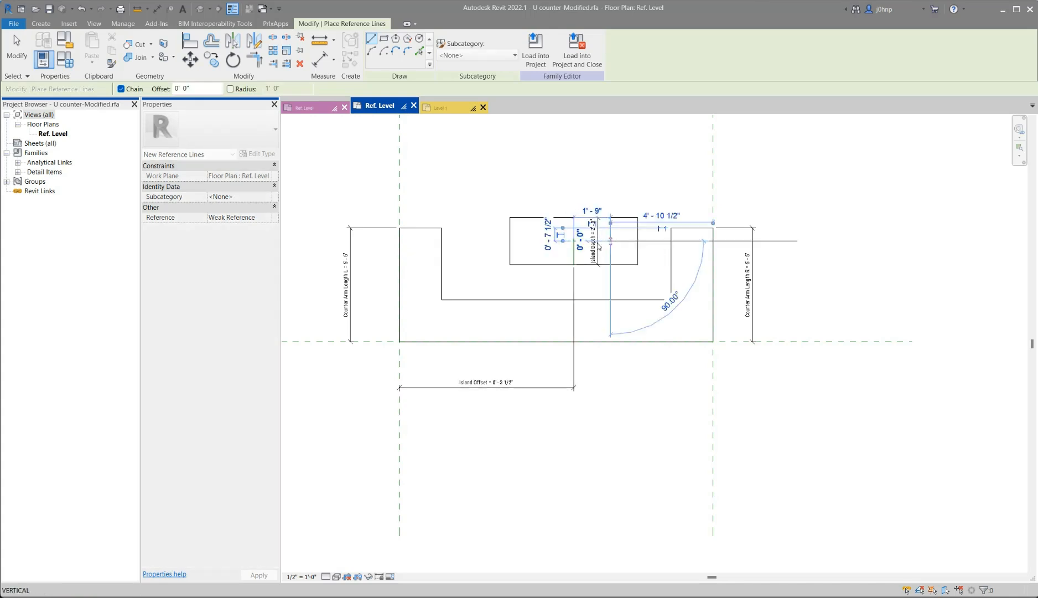
click(610, 240)
key(Escape)
key(Escape)
drag(563, 241, 548, 241)
key(Escape)
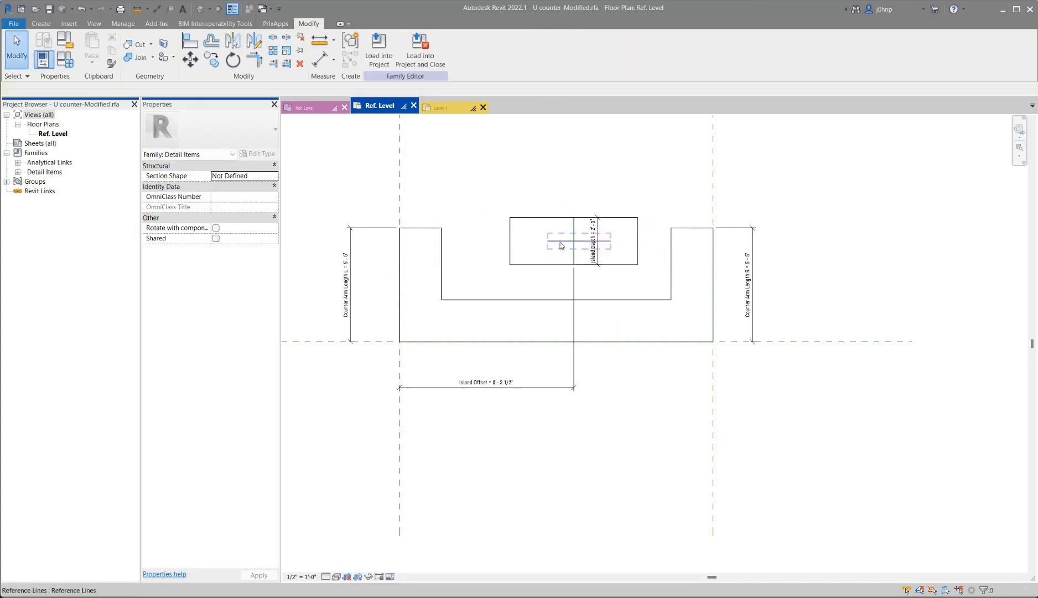
Host the horizontal reference line on the island's vertical reference line and stretch its left end to about 3' 9" overall length.
click(558, 241)
click(467, 56)
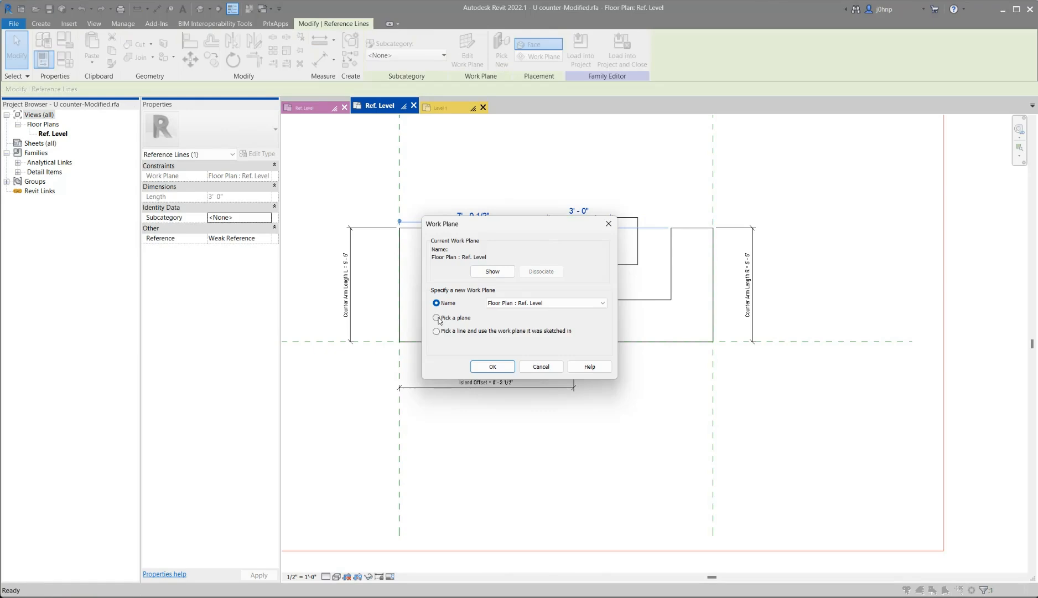
click(491, 365)
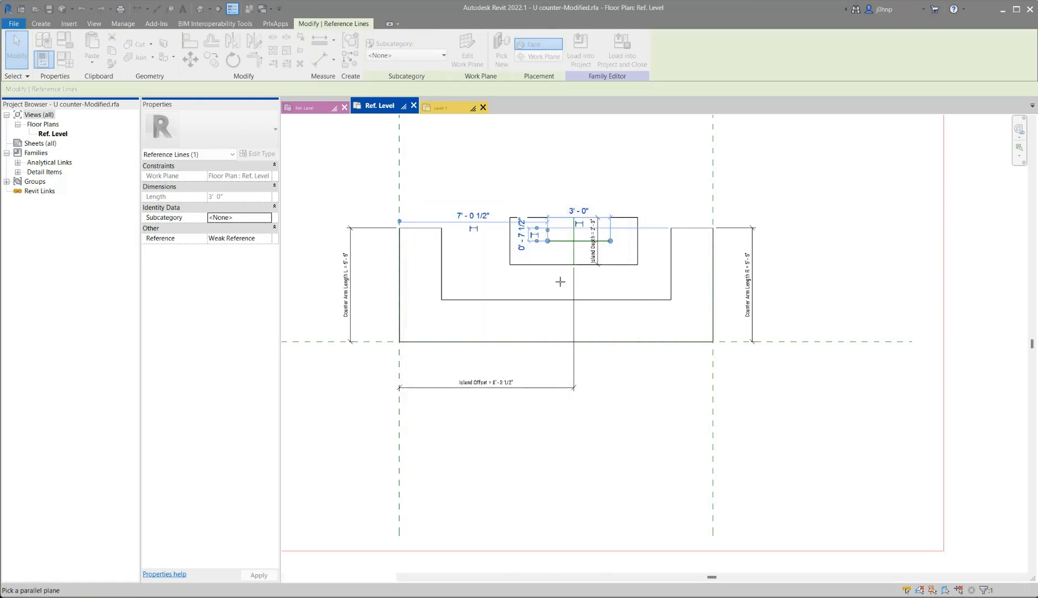
click(576, 237)
click(602, 294)
click(562, 241)
drag(548, 240, 532, 241)
click(640, 369)
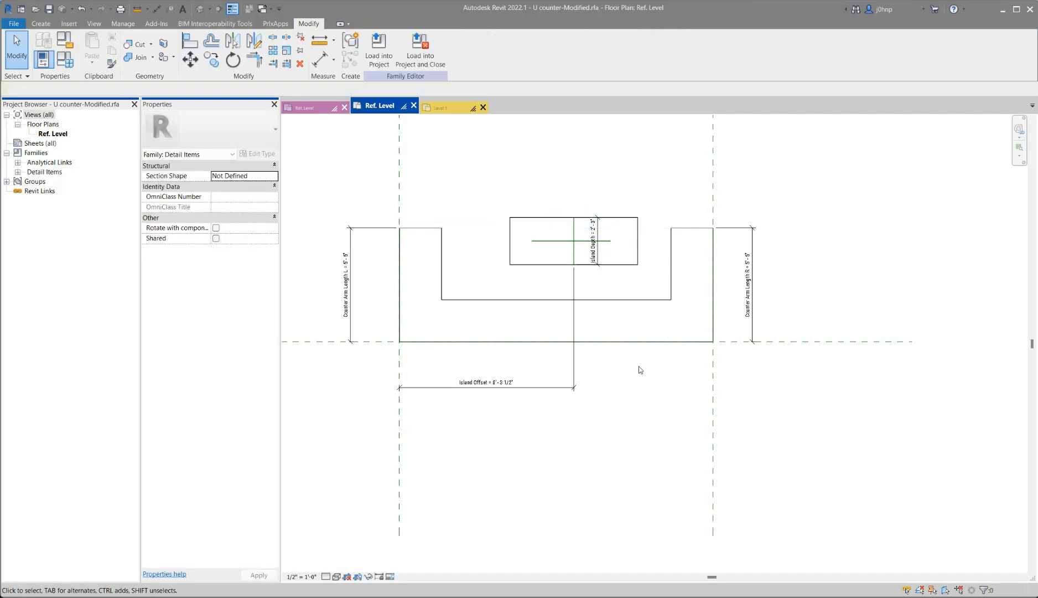
Dimension from the counter's back reference plane to the horizontal reference line in the island, placed outside the left arm.
click(794, 342)
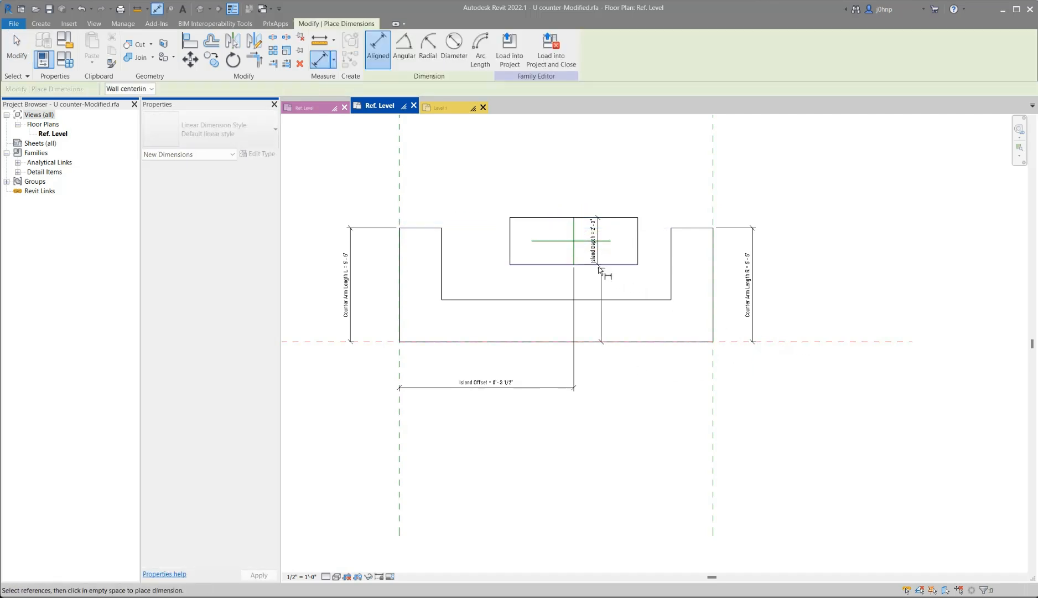
click(557, 242)
middle_drag(520, 339, 600, 339)
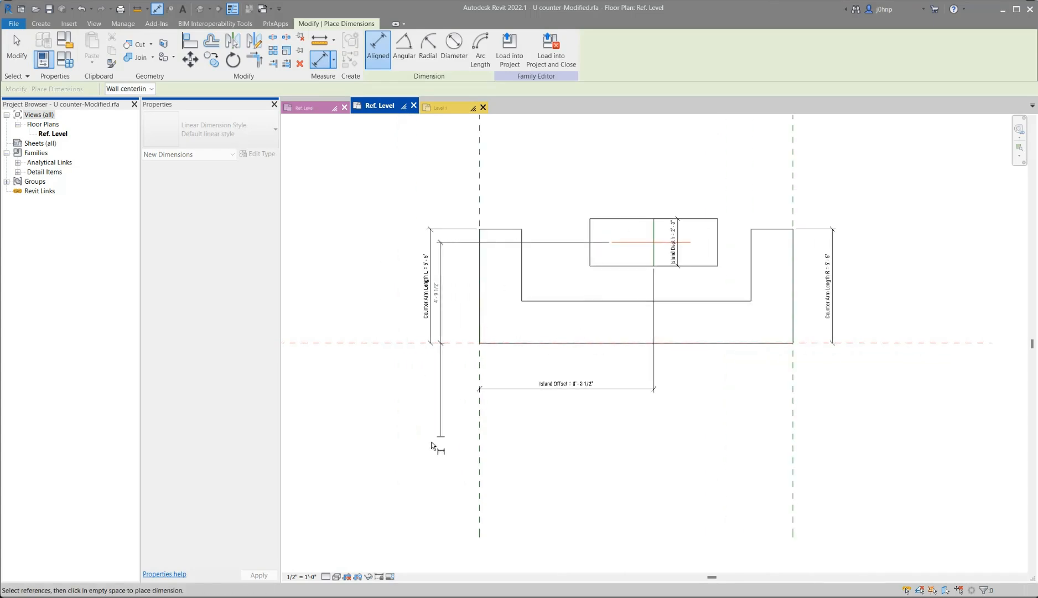
click(393, 332)
click(585, 403)
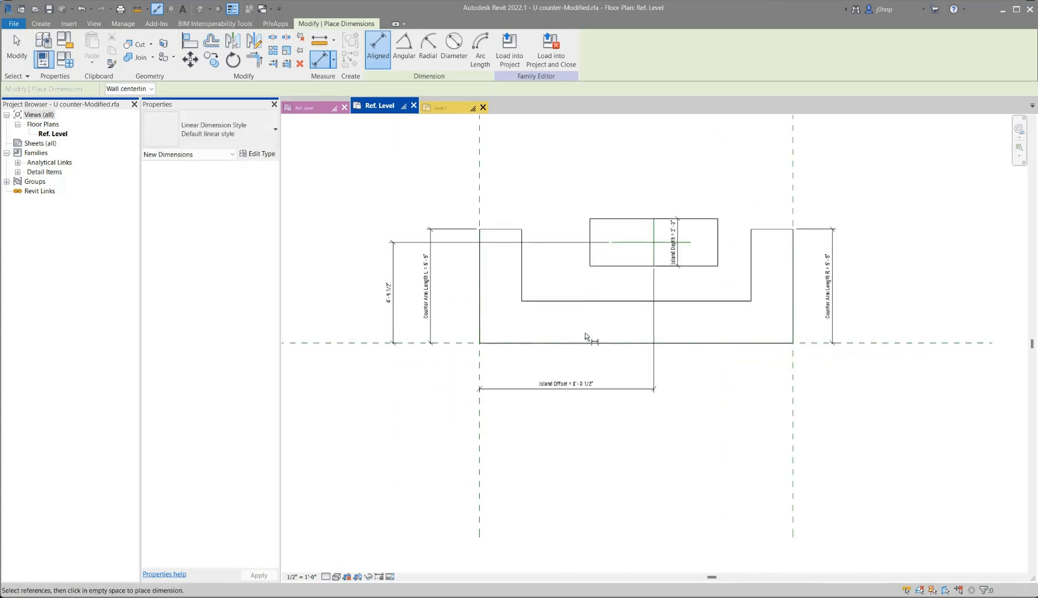
key(Escape)
Label the dimension to the horizontal reference line with the Island Offset - Back parameter.
click(392, 289)
click(395, 48)
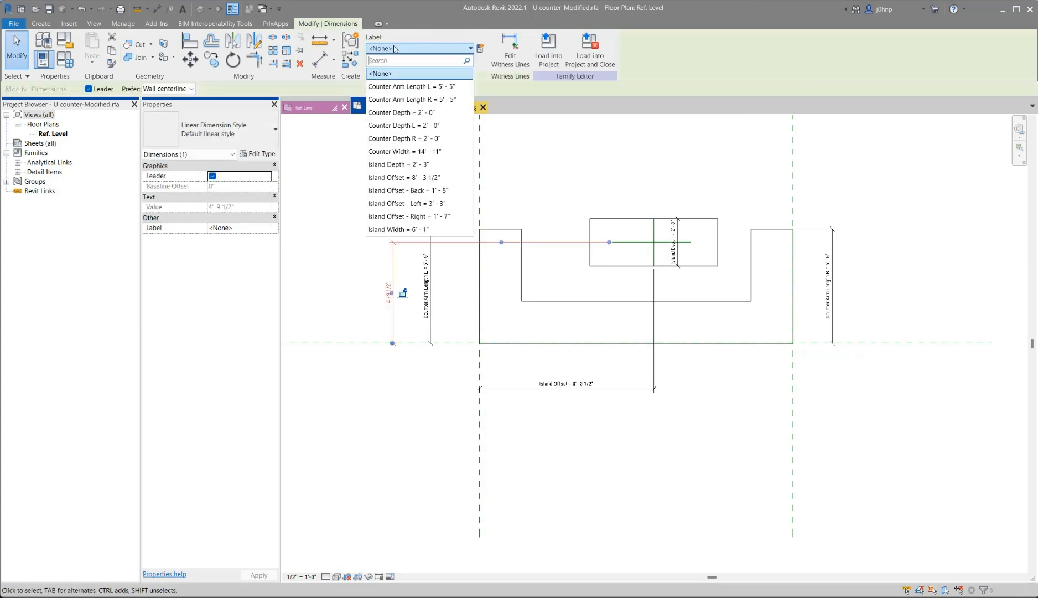
click(421, 190)
click(678, 435)
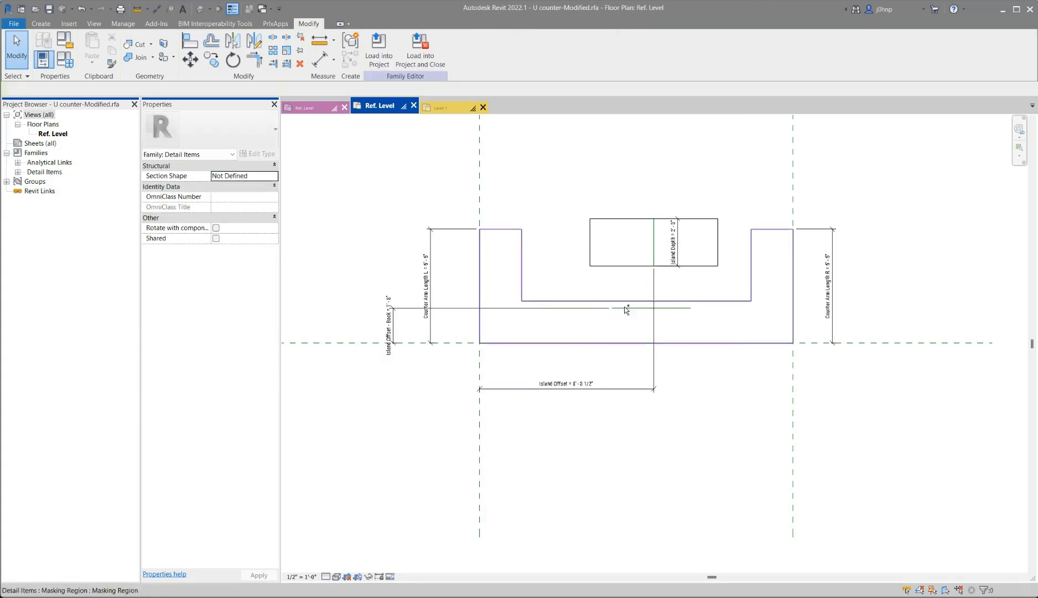
Try shifting the island's vertical reference line left to an Island Offset of about 6' 9", and undo the move.
click(654, 242)
drag(654, 243, 622, 244)
click(657, 366)
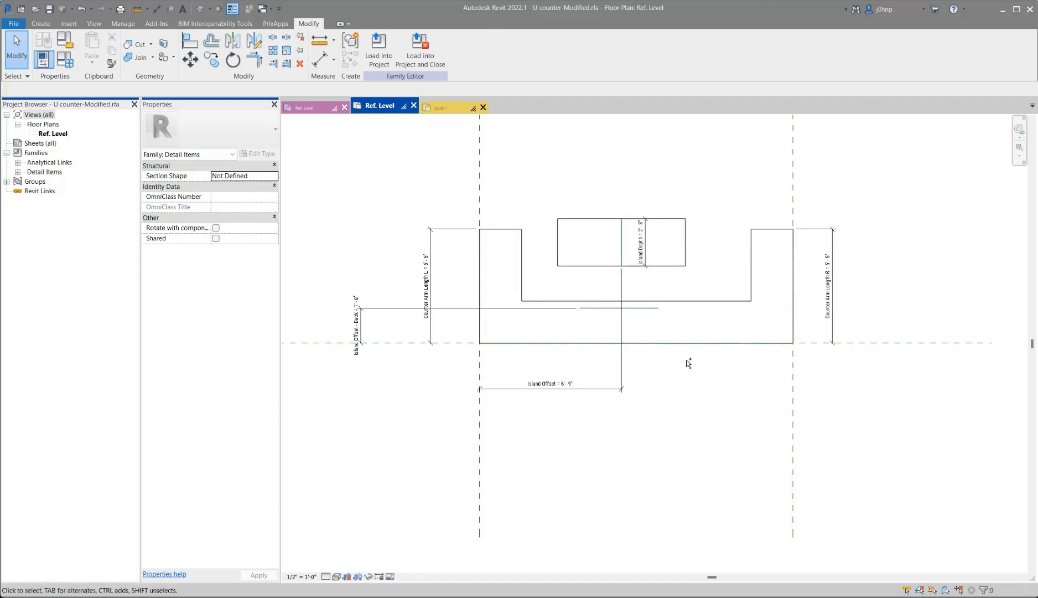
key(ctrl+z)
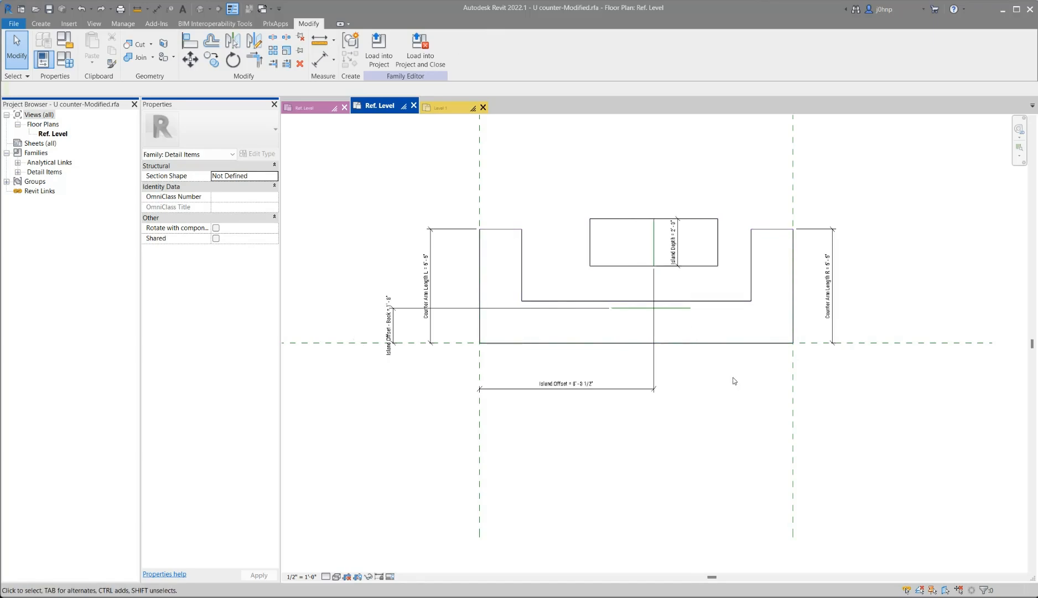
Delete the horizontal reference line together with its Island Offset - Back dimension.
click(632, 310)
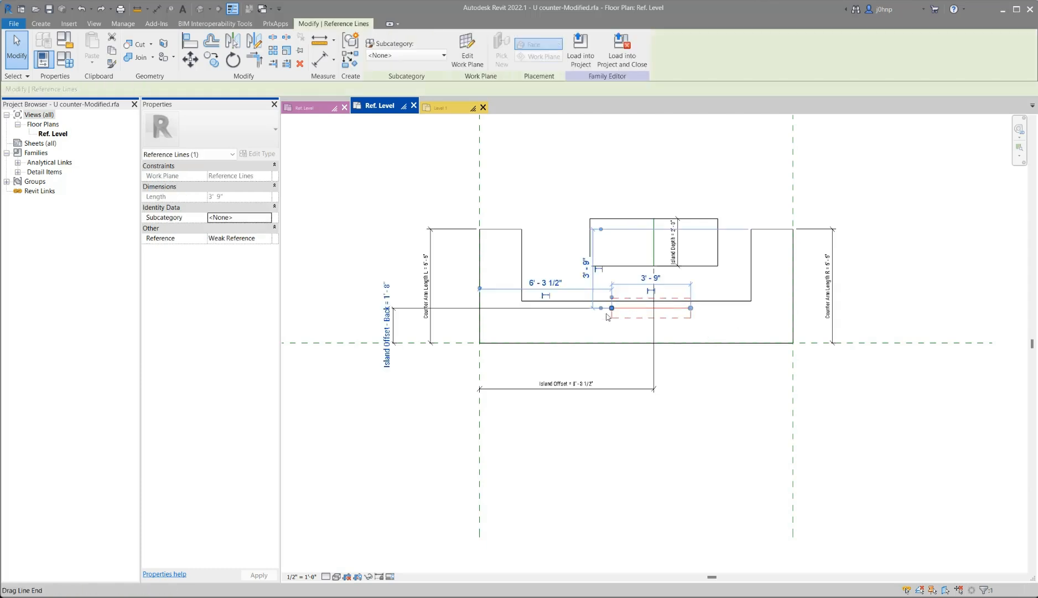
key(Escape)
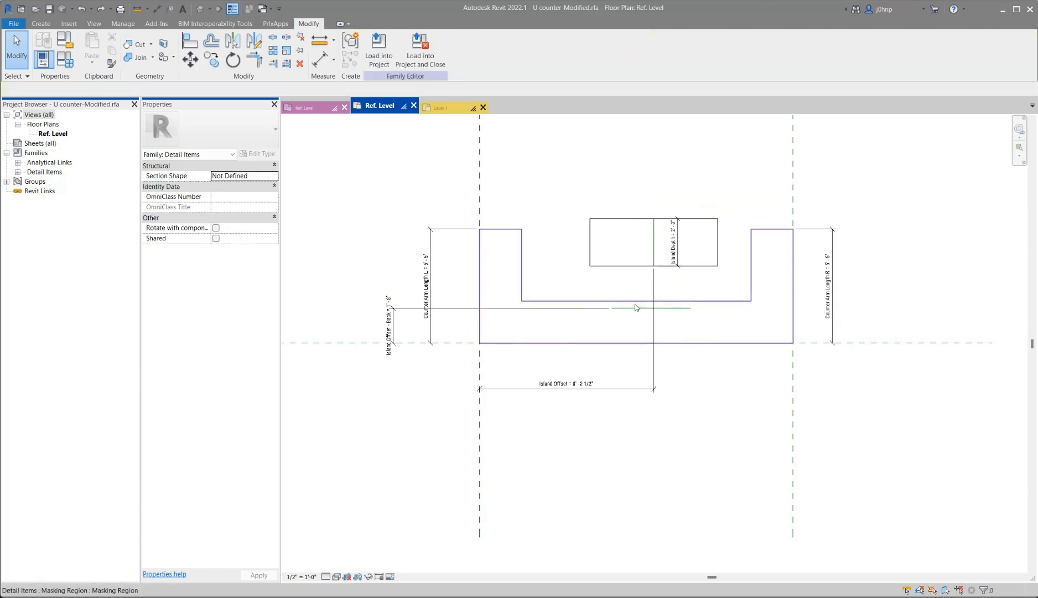
click(635, 308)
key(Escape)
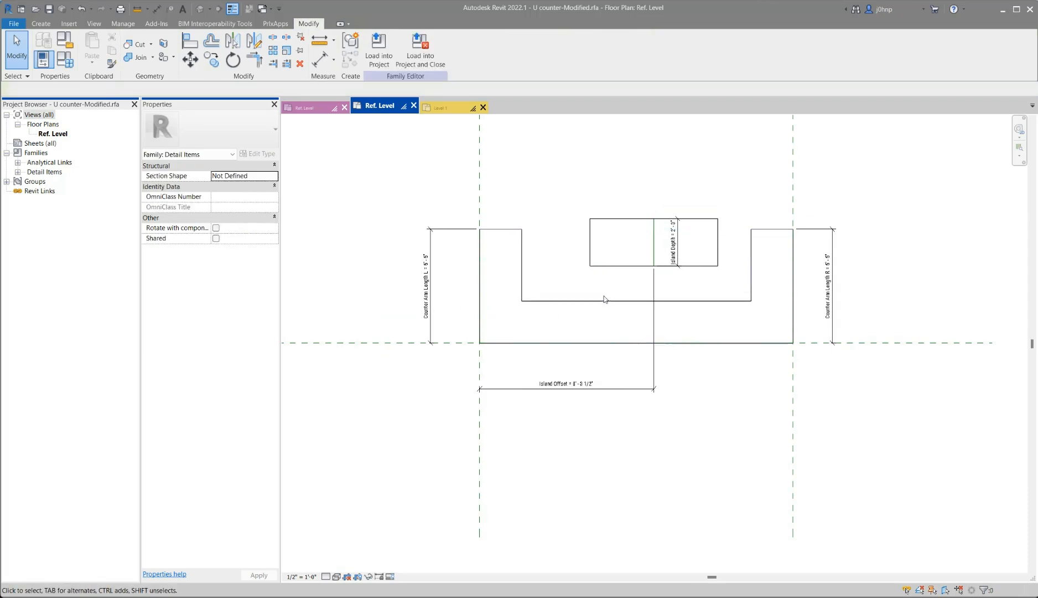
Dimension from the counter's back reference plane to the lower end of the island's vertical reference line, labelled Island Offset - Back.
key(i)
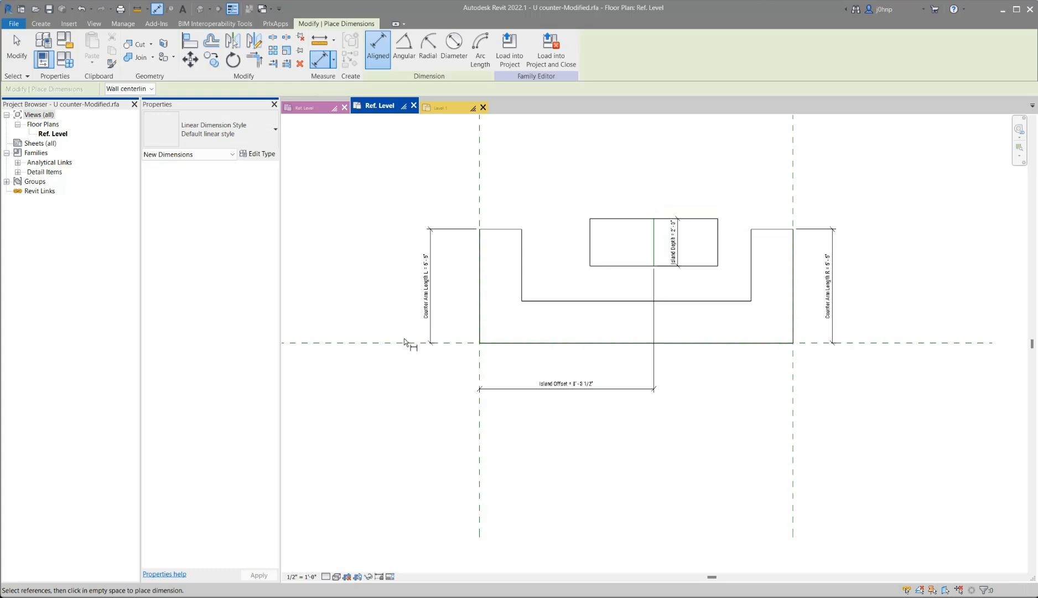
click(656, 267)
click(609, 343)
click(396, 260)
key(Escape)
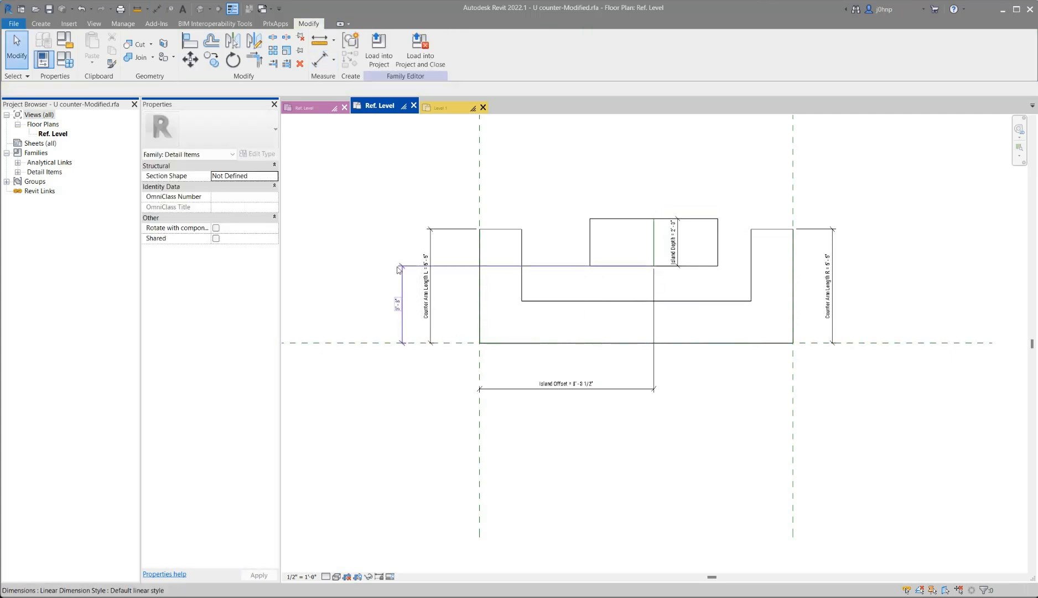
click(388, 49)
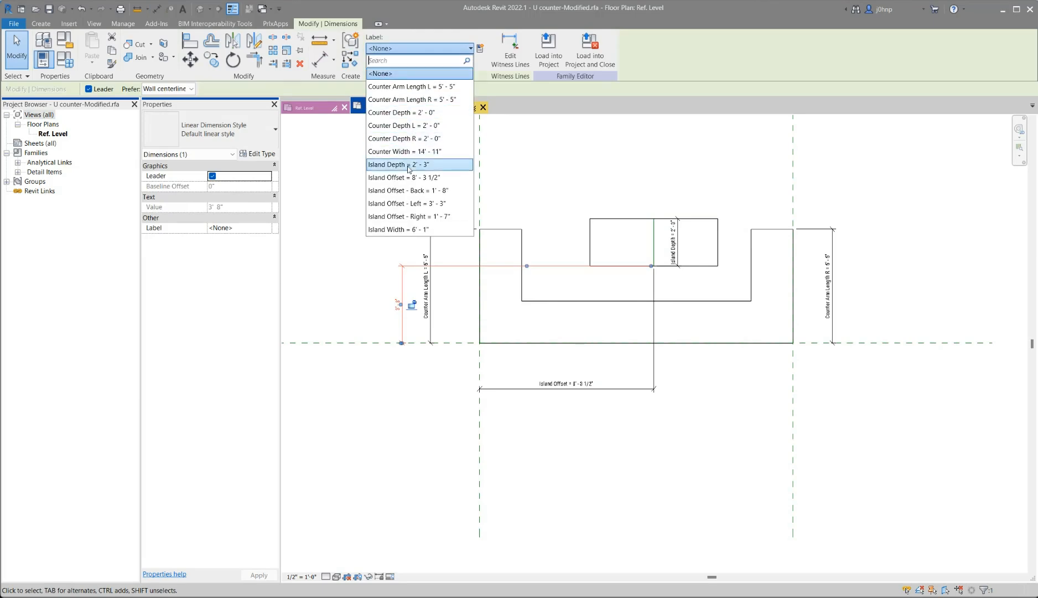
click(417, 190)
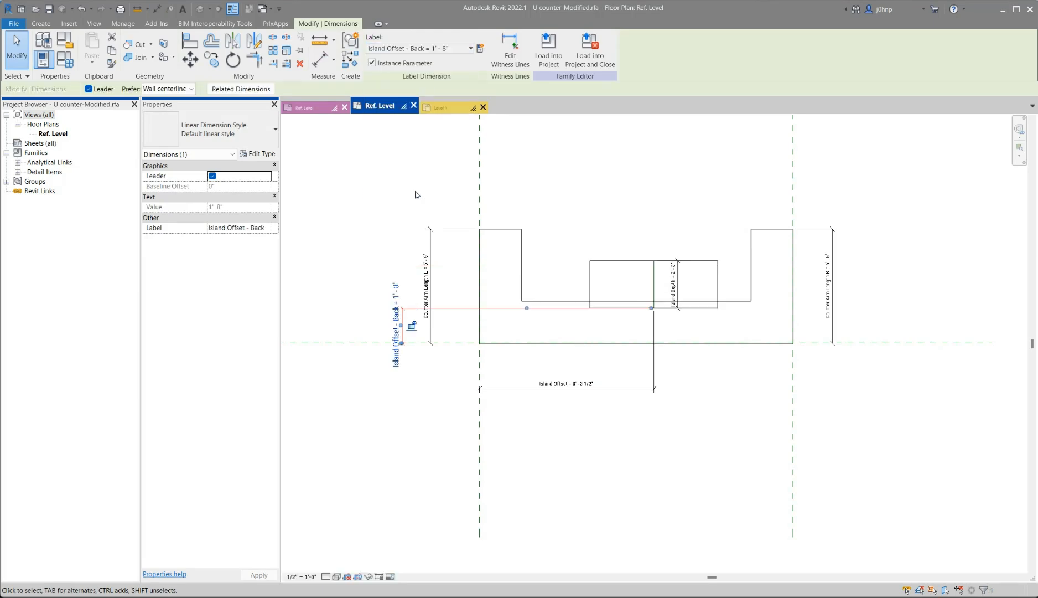
Set the Island Offset - Back dimension to 5' 0" to test the island's movement.
click(402, 307)
text(5)
key(Return)
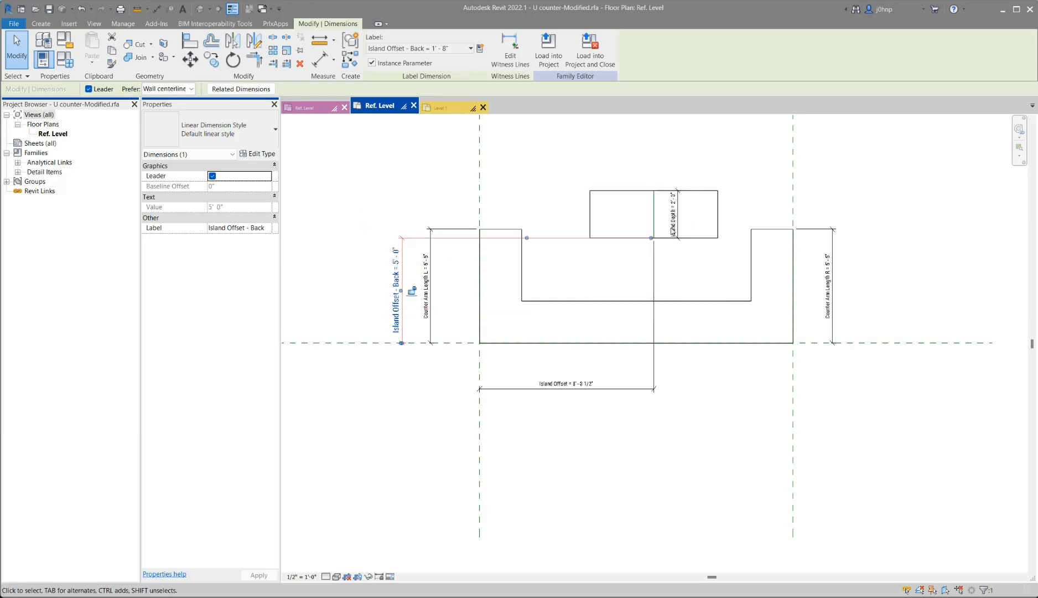
click(626, 216)
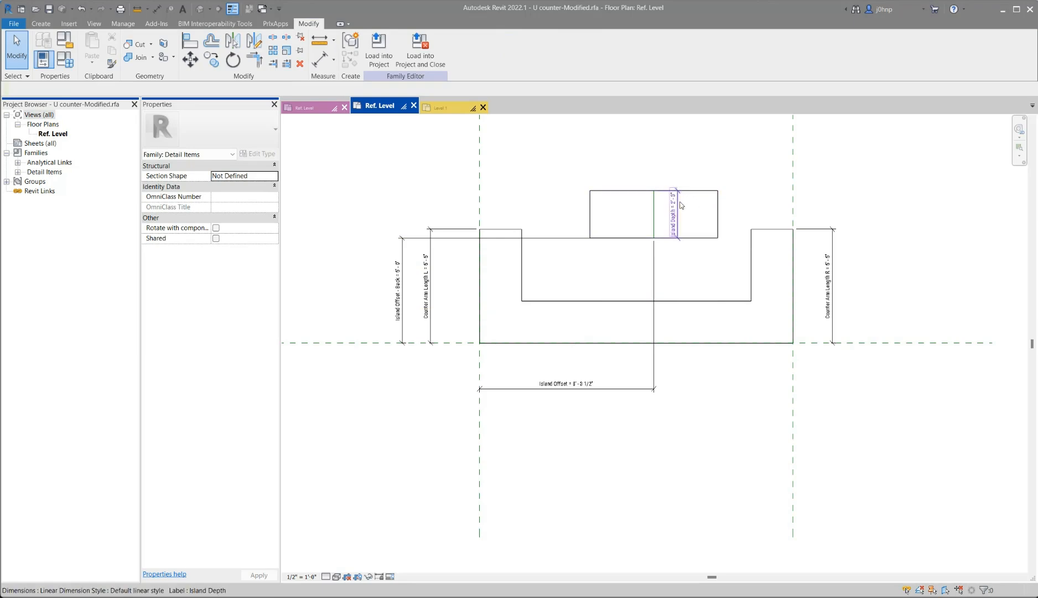
Try an Island Depth of 4' 0" on the island and undo the change.
click(673, 212)
click(674, 212)
text(4)
key(Return)
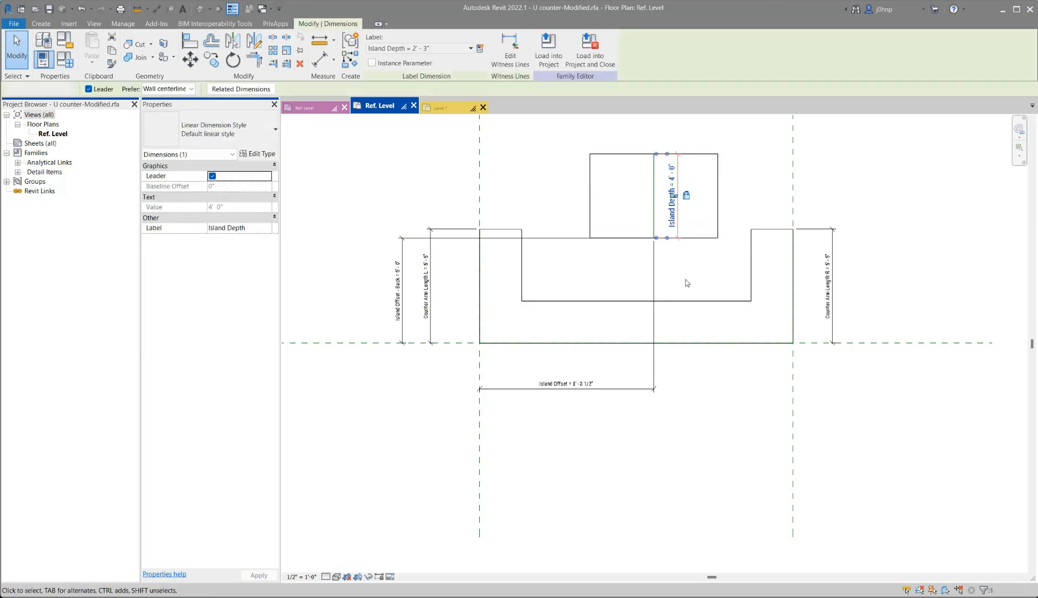
key(ctrl+z)
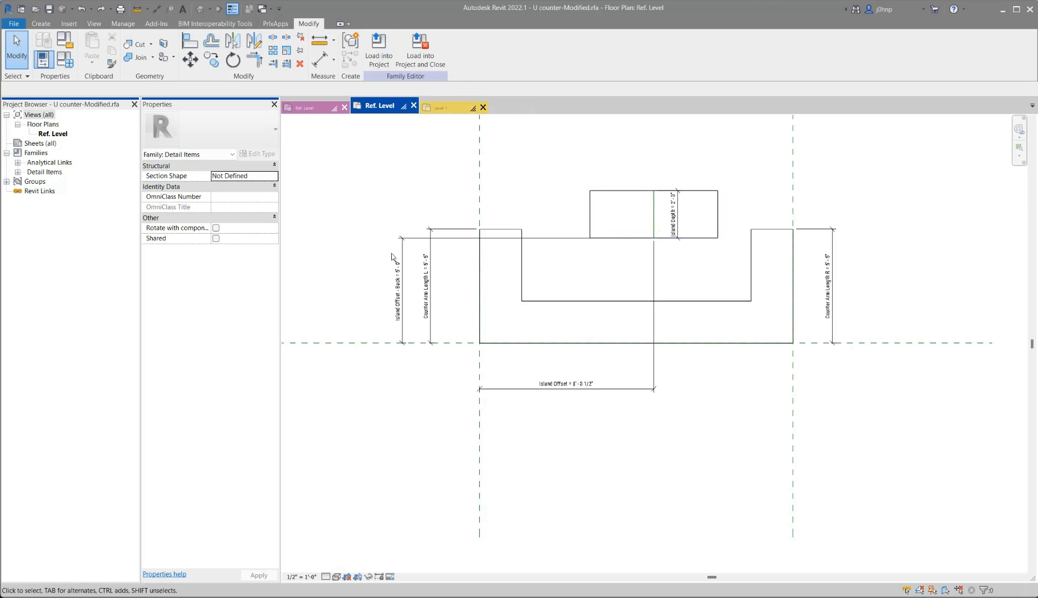
Set the Island Offset - Back dimension to 3' 0".
click(398, 288)
click(398, 287)
text(3)
key(Return)
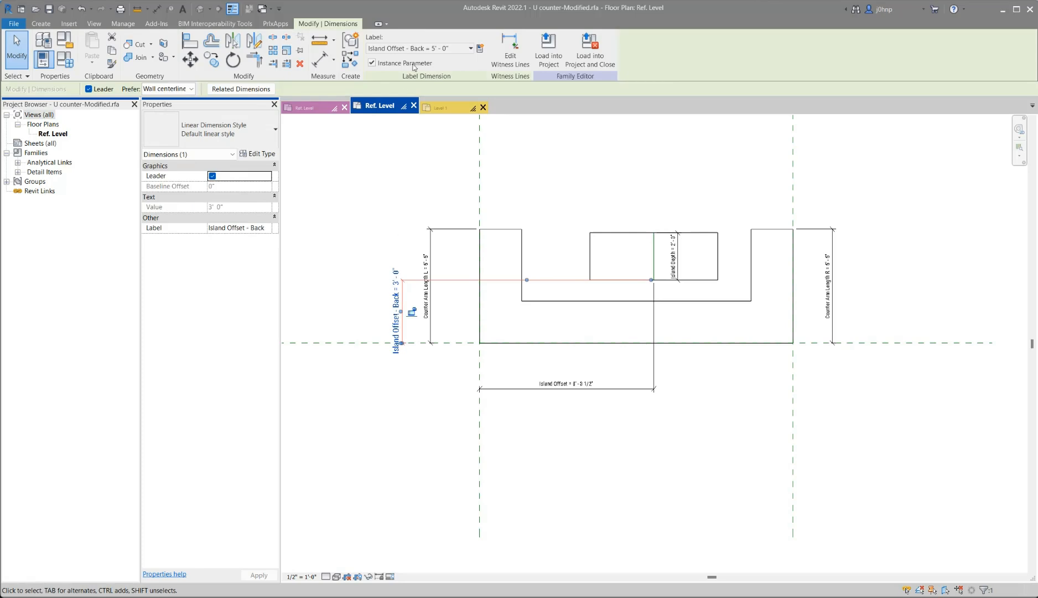
Load the modified counter family into the project, replacing the loaded version, and select the placed counter to check its controls.
click(548, 50)
key(Return)
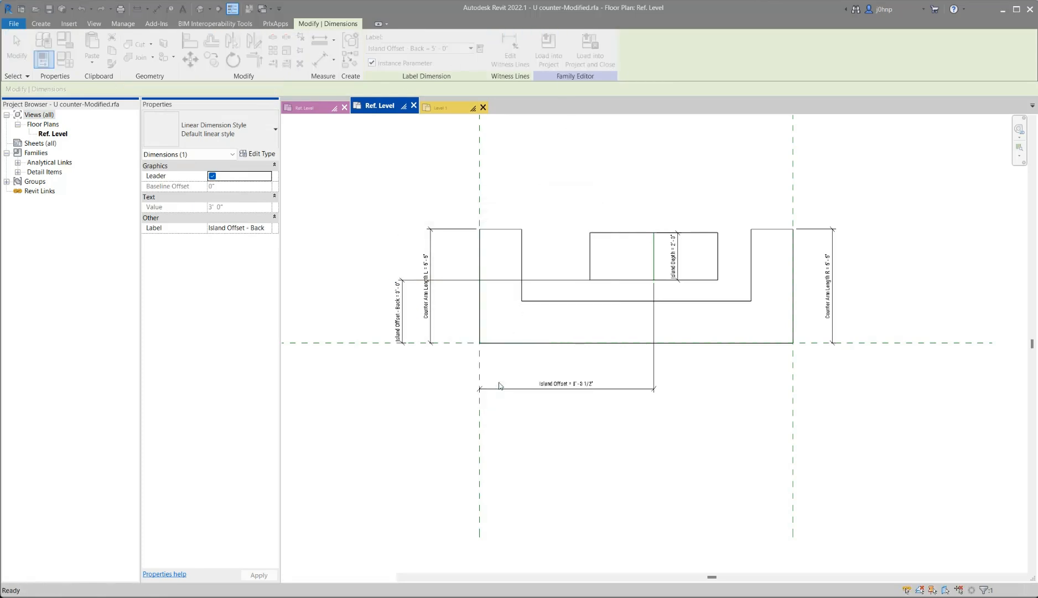
click(498, 300)
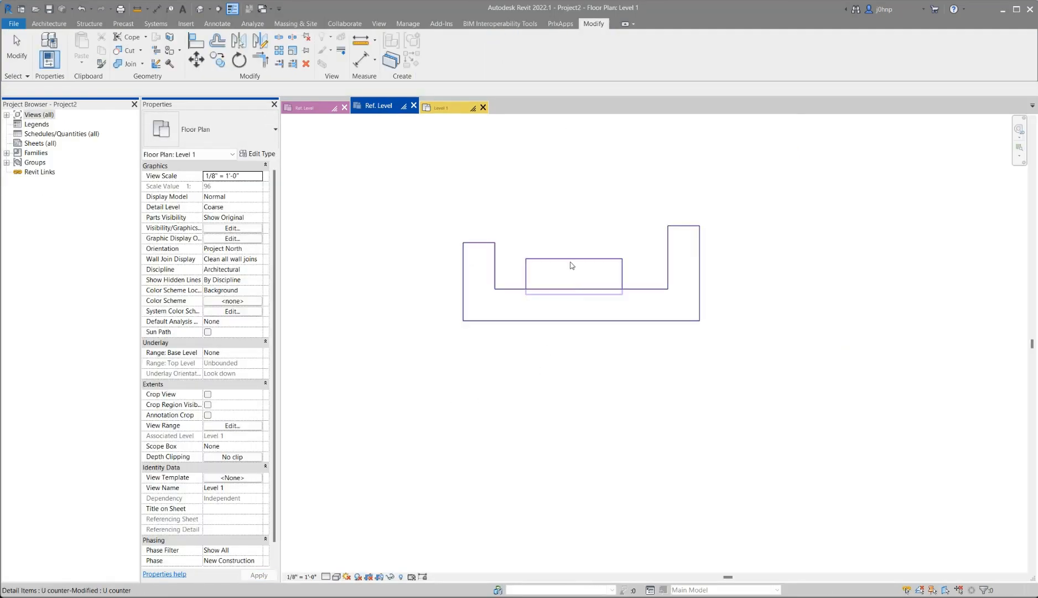
click(582, 317)
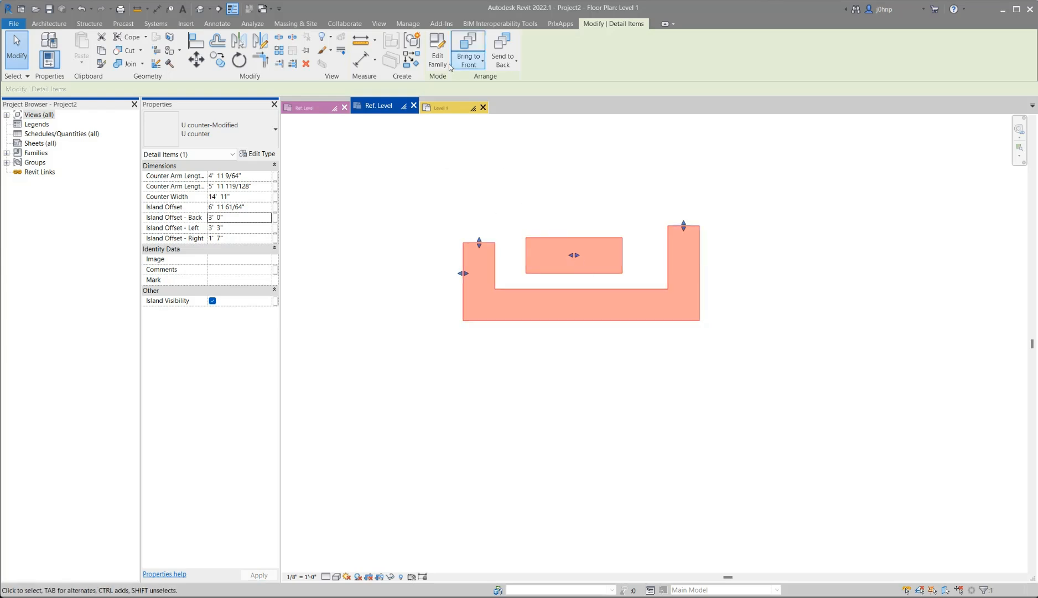
Reopen the counter family for editing and check the properties of the island's reference line and the left arm's end line.
click(437, 52)
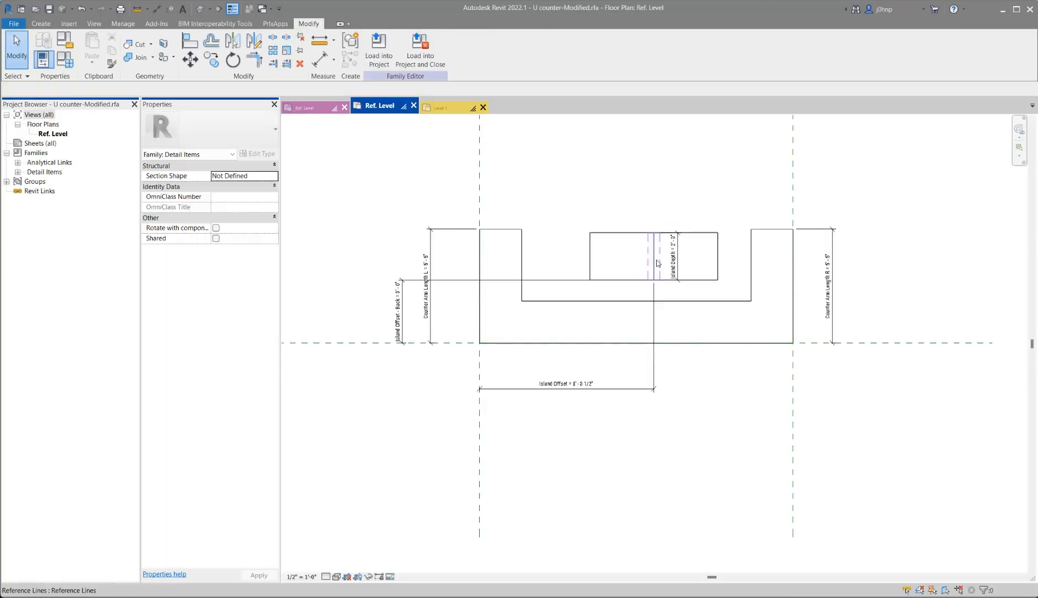
click(658, 265)
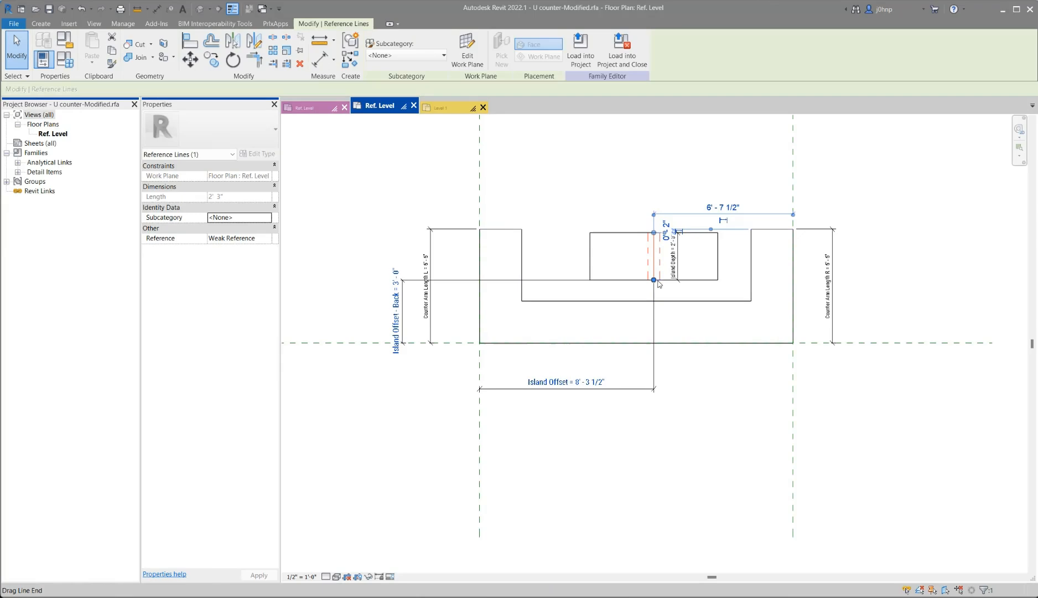
key(Escape)
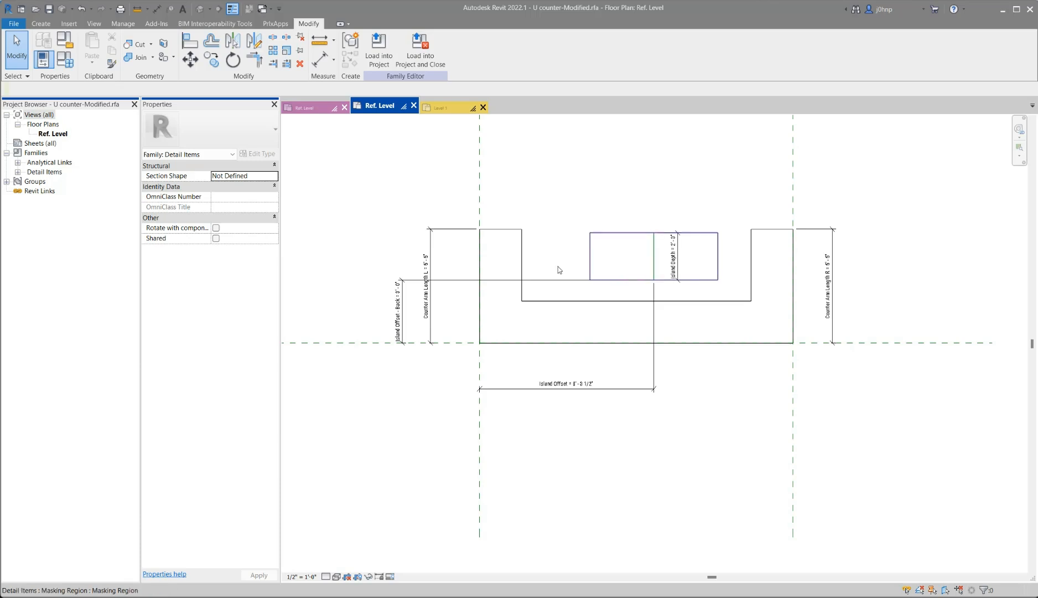
click(502, 230)
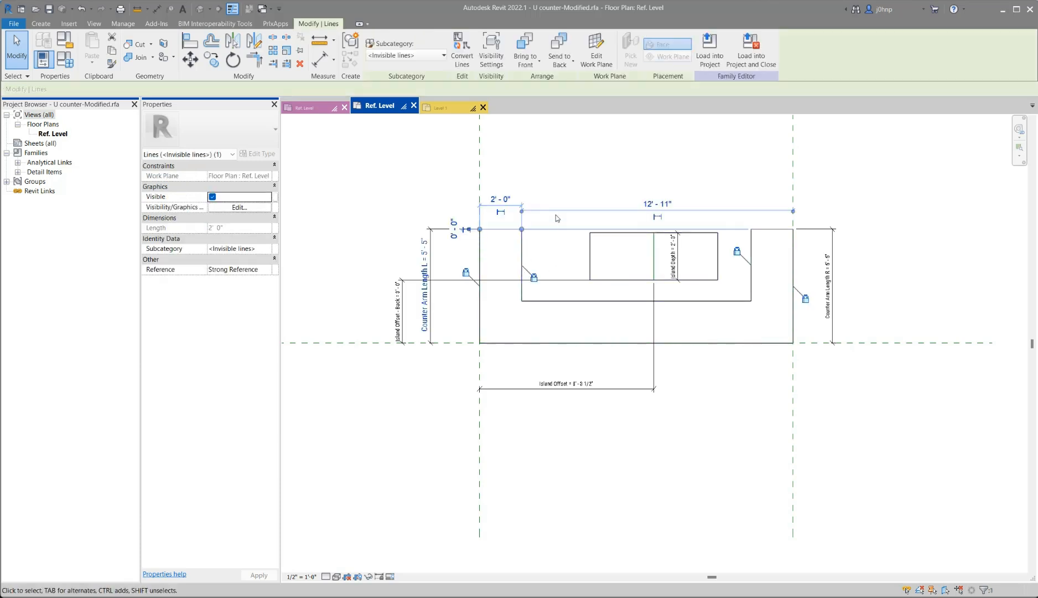
key(Escape)
Draw a horizontal detail line about 6' 3" long just below the island's lower edge.
key(l)
key(i)
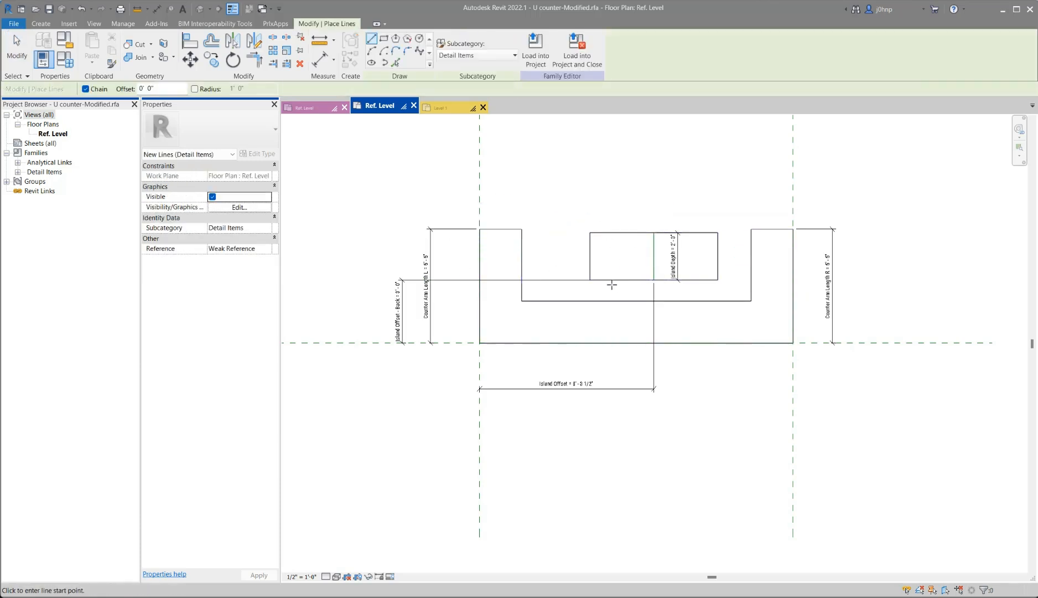
click(591, 290)
click(722, 289)
key(Escape)
key(Escape)
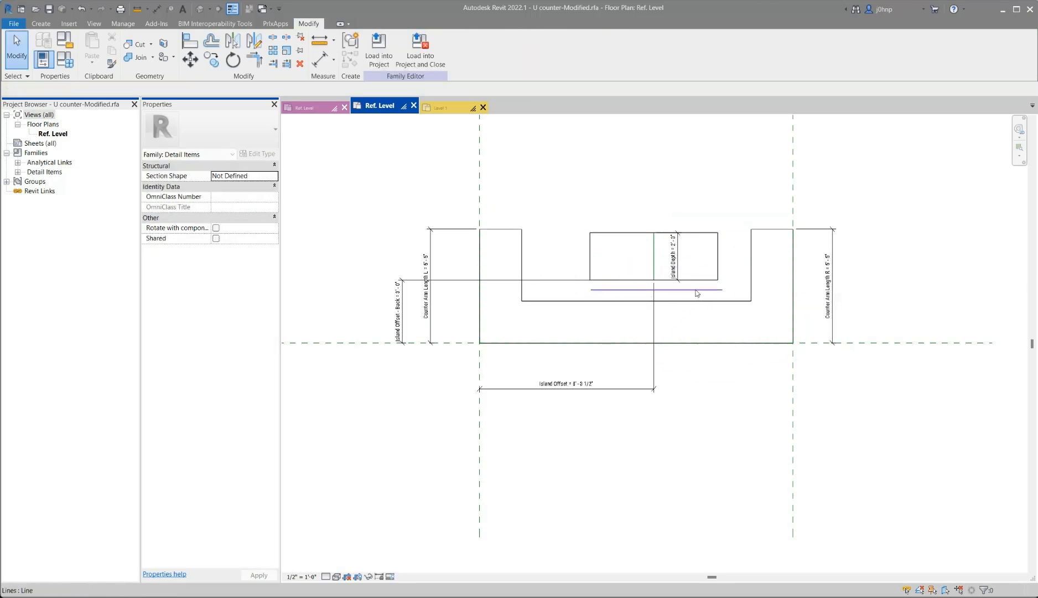
Make the new line below the island a Strong Reference and assign it to the <Invisible lines> subcategory.
click(266, 269)
click(238, 289)
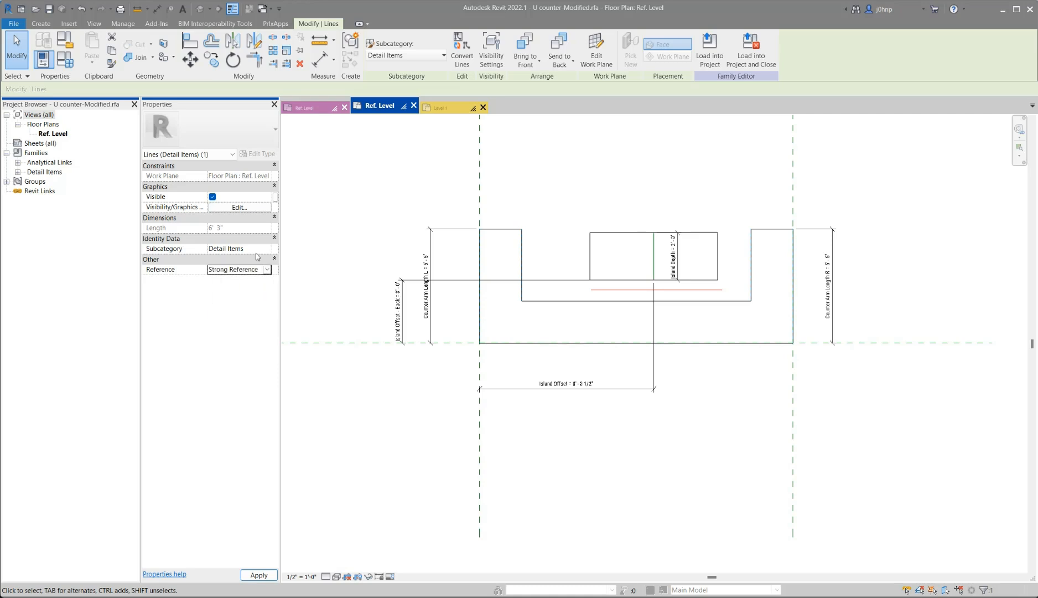
click(267, 249)
click(250, 277)
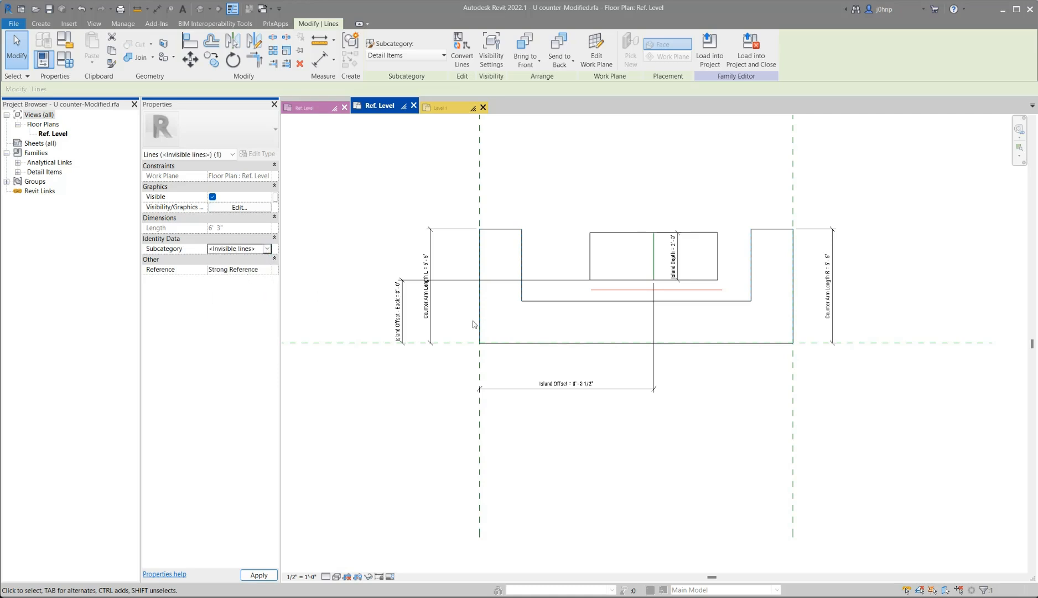
click(747, 381)
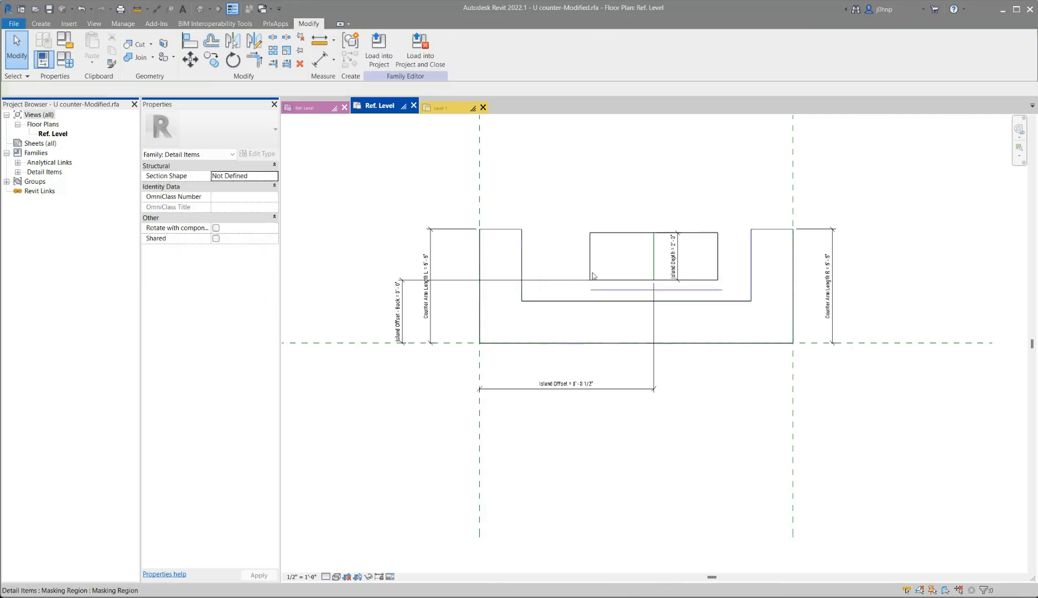
Align both ends of the new line below the island to the island's left and right edges and lock the alignments.
key(a)
key(l)
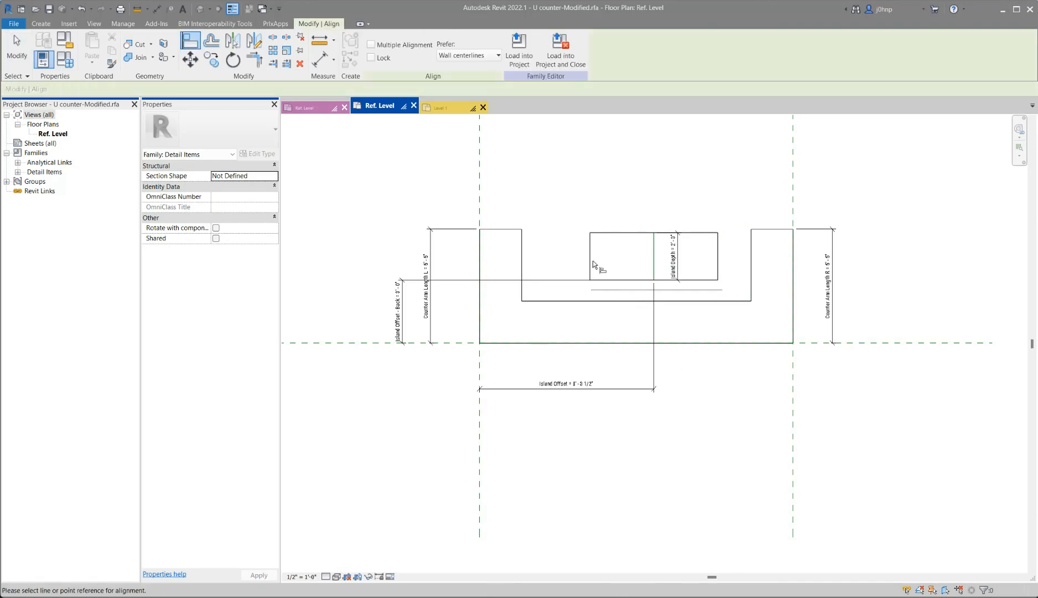
click(591, 296)
click(577, 250)
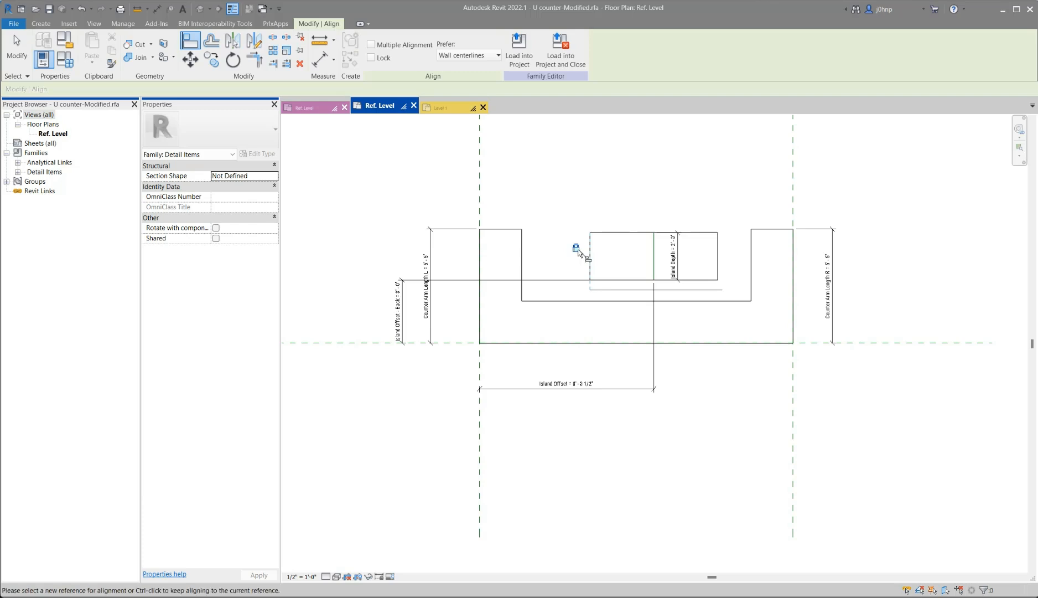
click(718, 268)
click(723, 291)
click(731, 273)
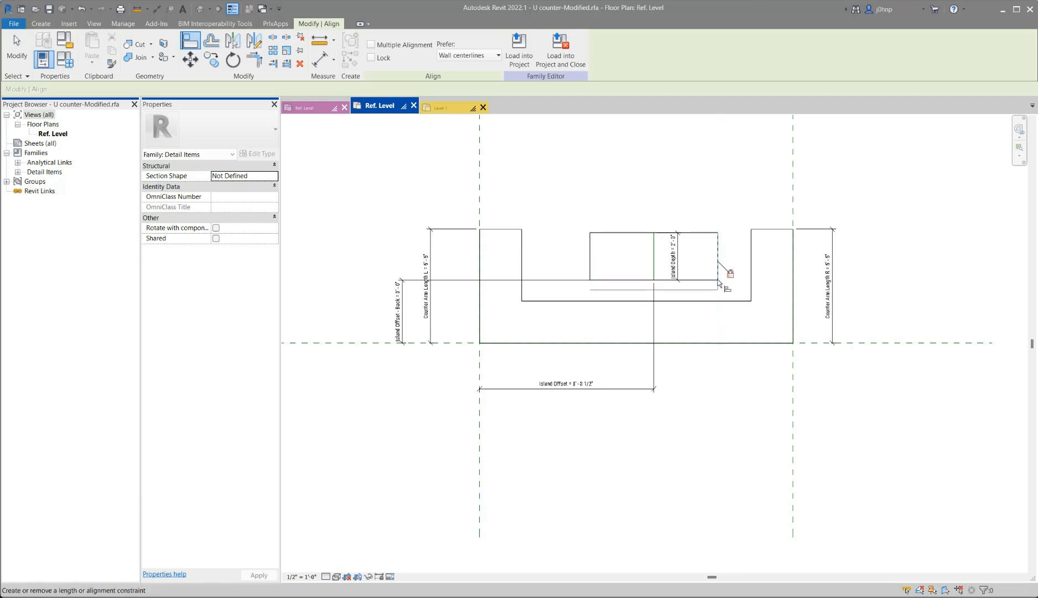
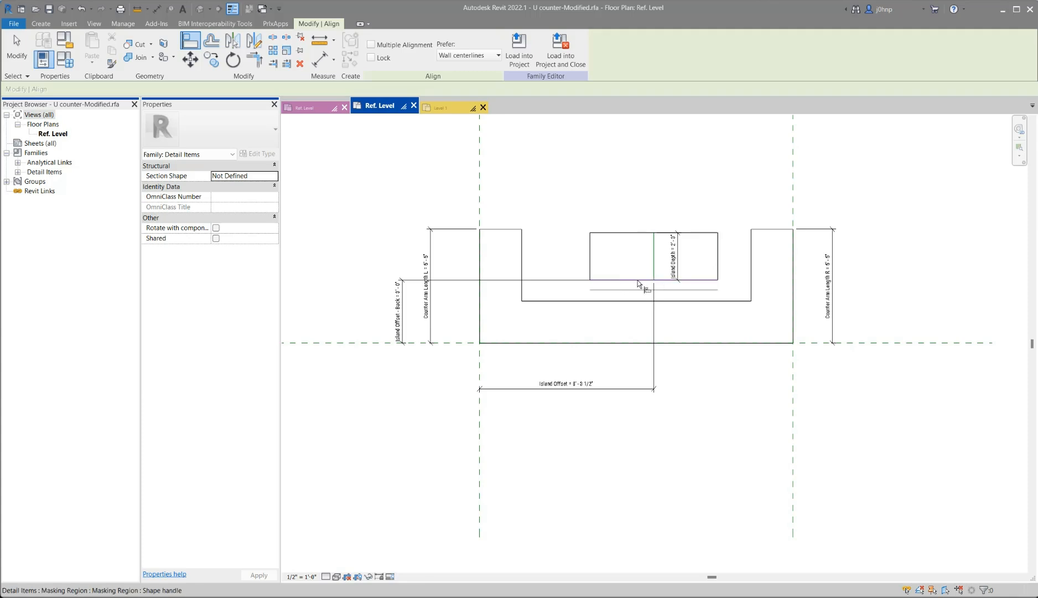
key(Escape)
key(Escape)
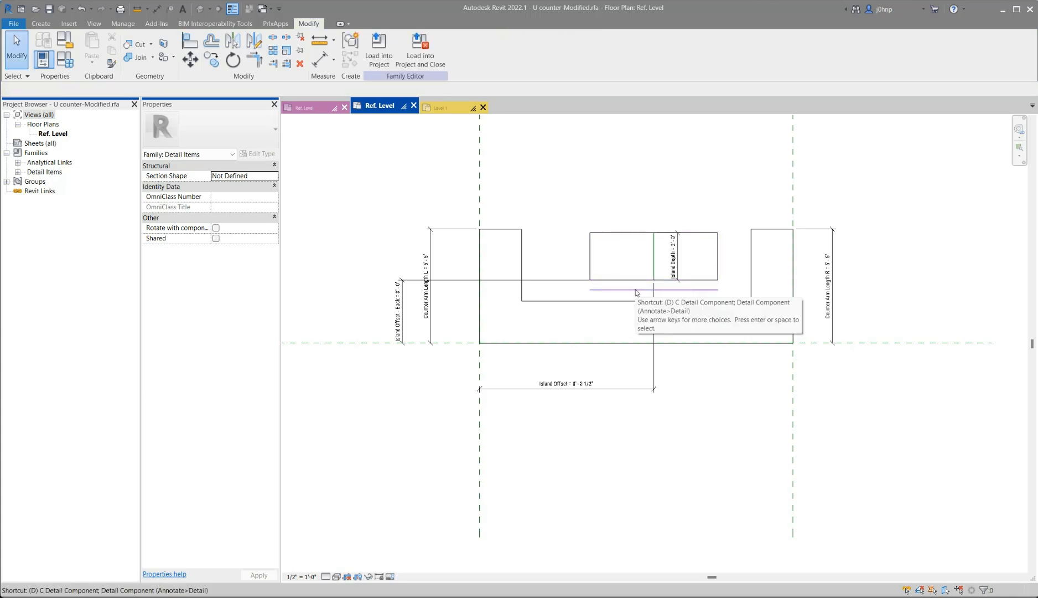
Dimension from the horizontal reference plane to the new line below the island and label the dimension Island Offset - Back.
key(d)
key(i)
click(377, 346)
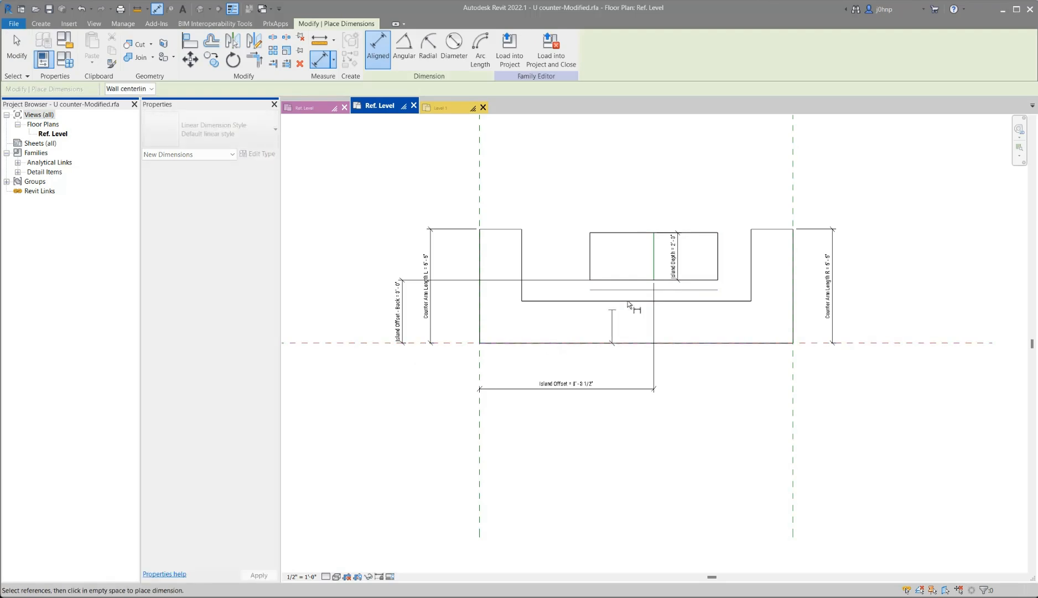
click(631, 290)
click(365, 271)
key(Escape)
key(Escape)
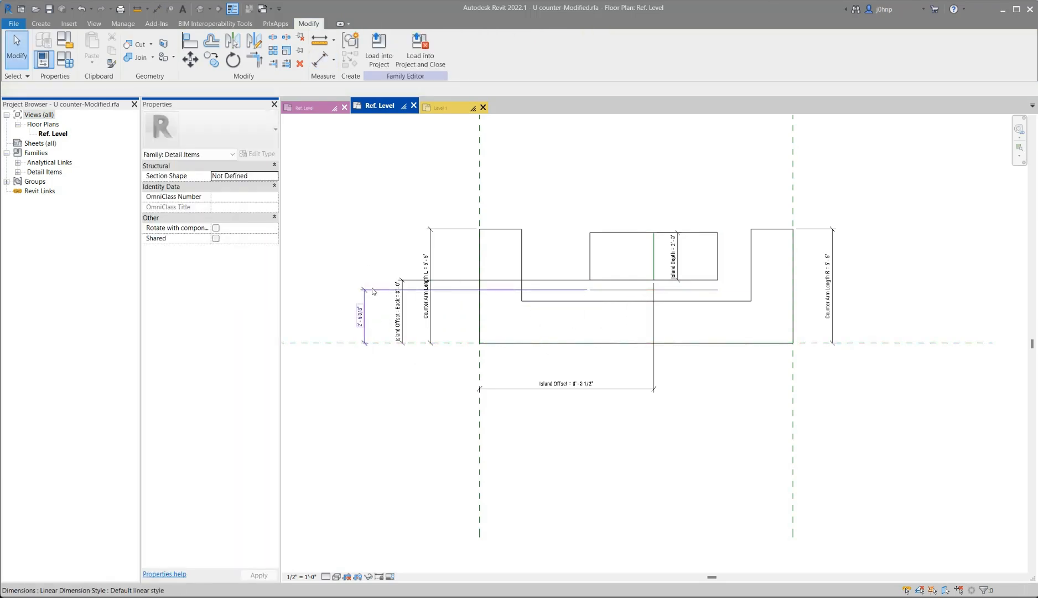
click(418, 301)
click(424, 48)
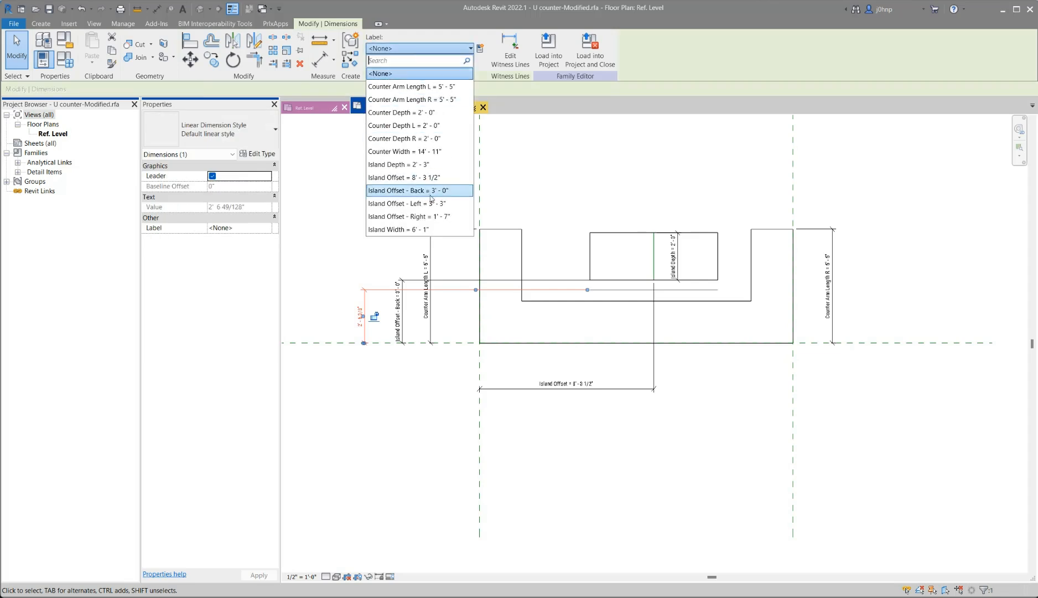
click(408, 190)
Flex the new Island Offset - Back dimension to 2' and return it to 3'.
click(334, 309)
click(359, 308)
click(359, 307)
text(2)
click(387, 222)
click(358, 320)
text(3)
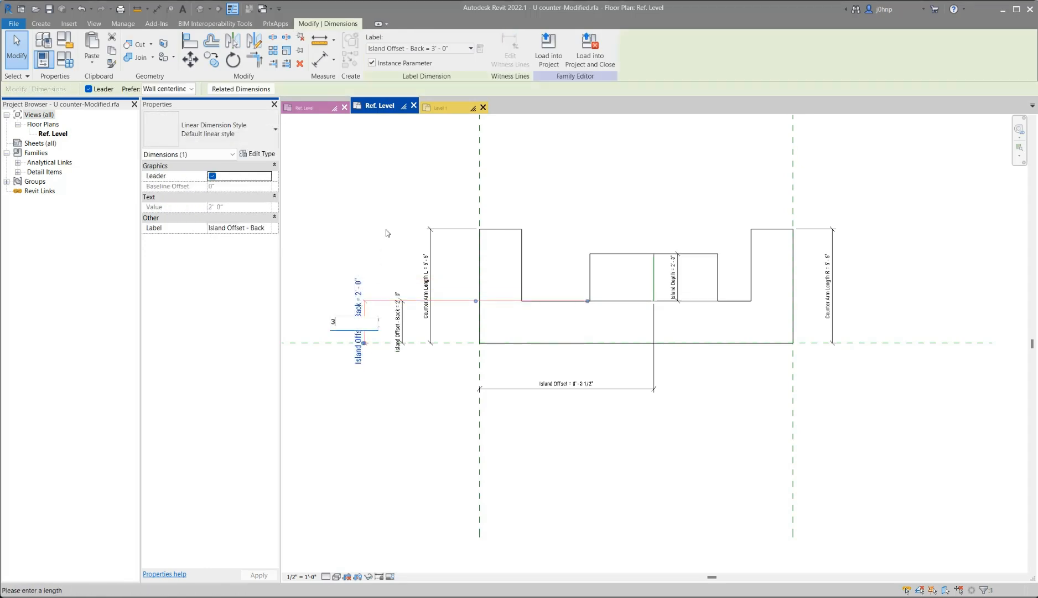
key(Return)
Check the island's back reference line and load the updated counter family into Project2, overwriting the existing version.
click(613, 288)
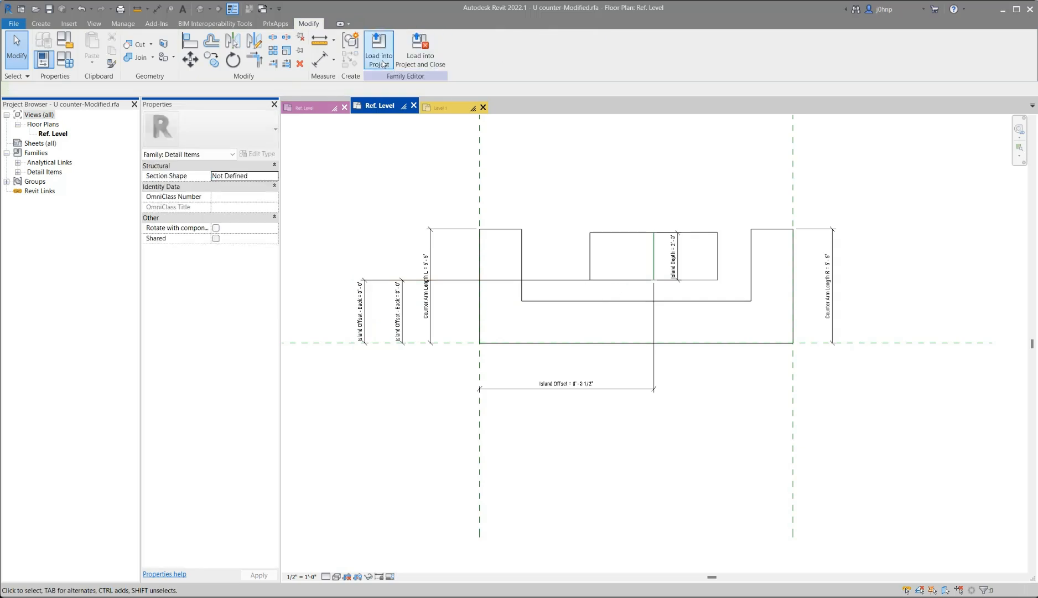
click(613, 284)
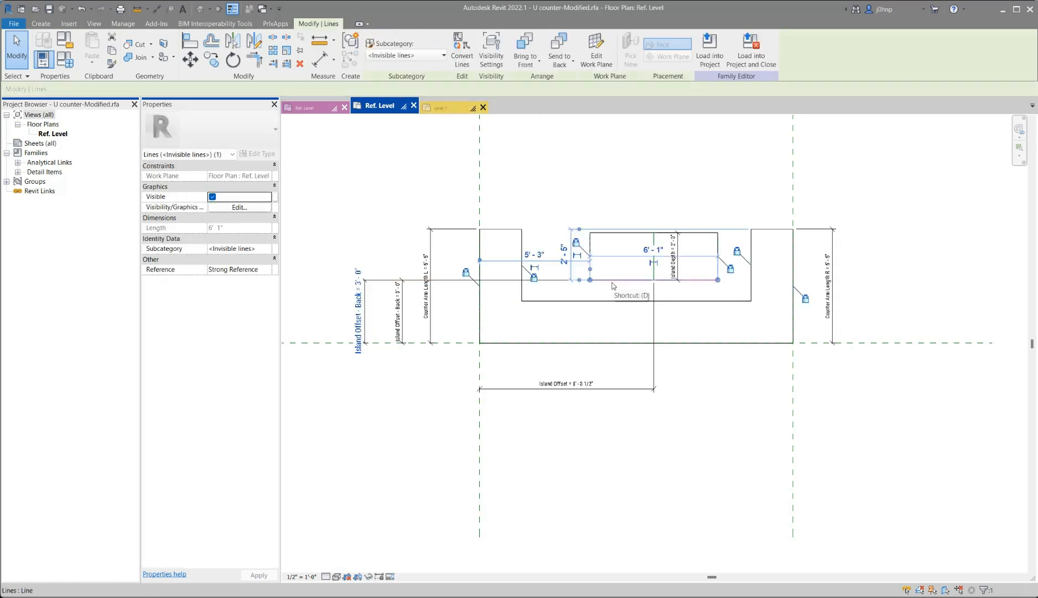
click(510, 161)
click(420, 56)
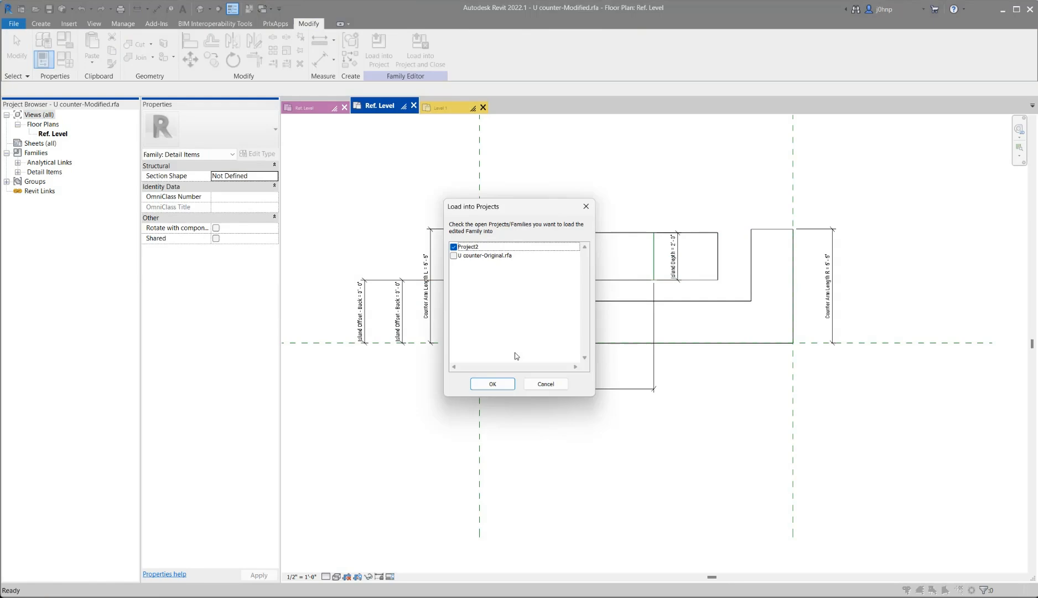
click(507, 384)
click(524, 285)
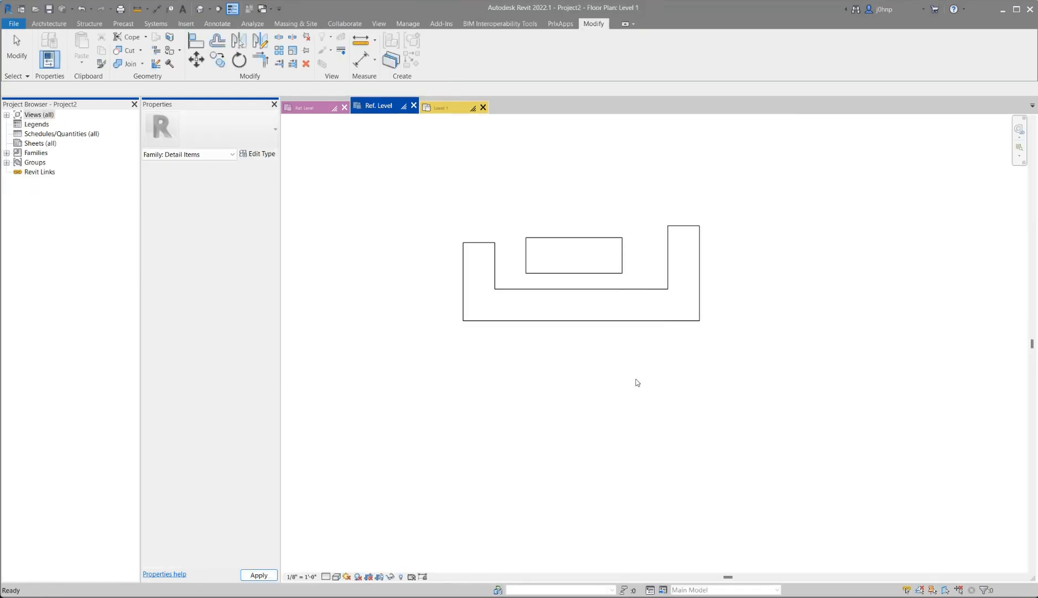
Stretch the placed counter's island back offset to about 4' 11", right arm to about 3' 1" and left arm to about 6' 3".
click(597, 281)
drag(575, 273, 604, 225)
drag(683, 226, 689, 271)
drag(479, 242, 475, 222)
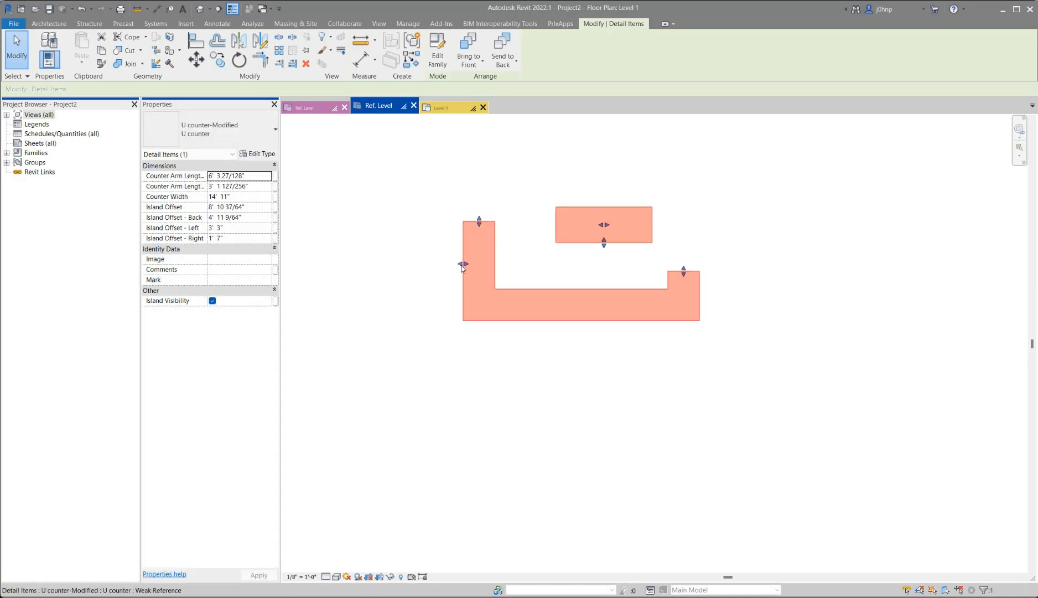
Test the stretch control on the counter's left edge by pulling it outward and back inward.
drag(463, 263, 415, 282)
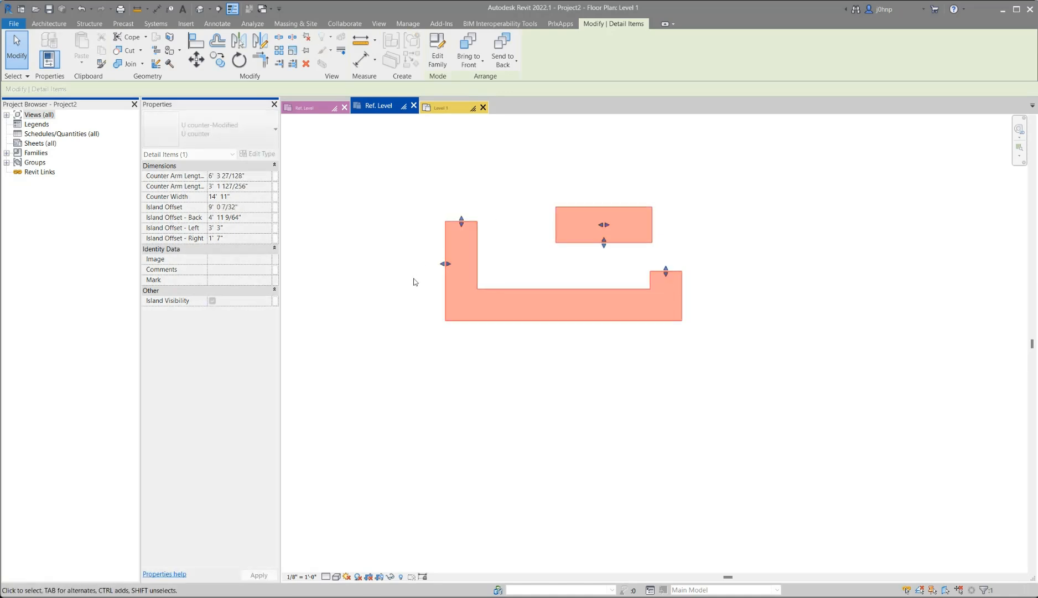
click(526, 355)
click(429, 266)
drag(430, 266, 475, 272)
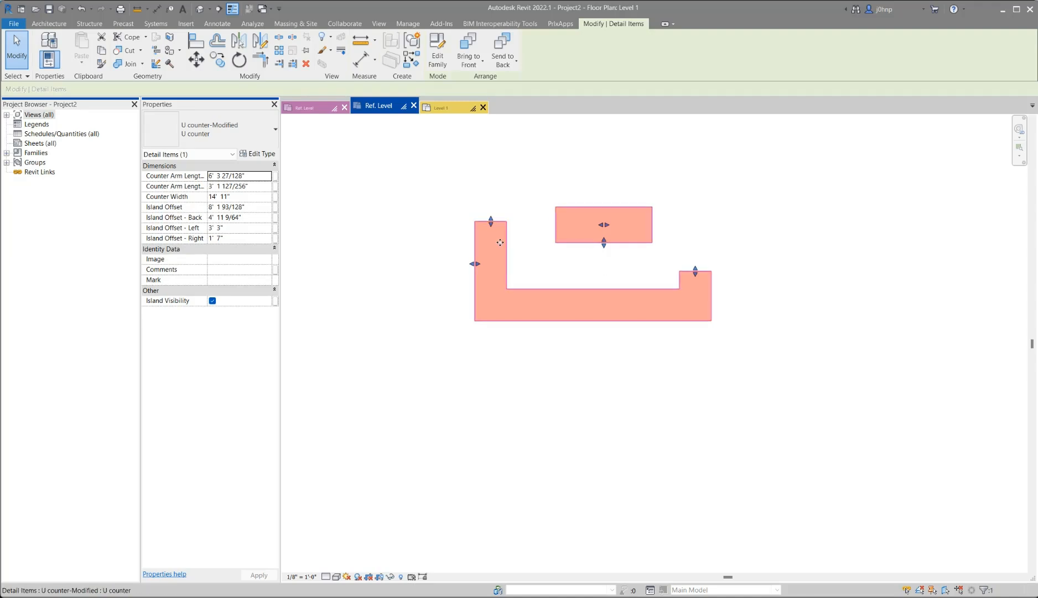
Reopen the counter family and set the left vertical reference plane to Not a Reference.
click(438, 50)
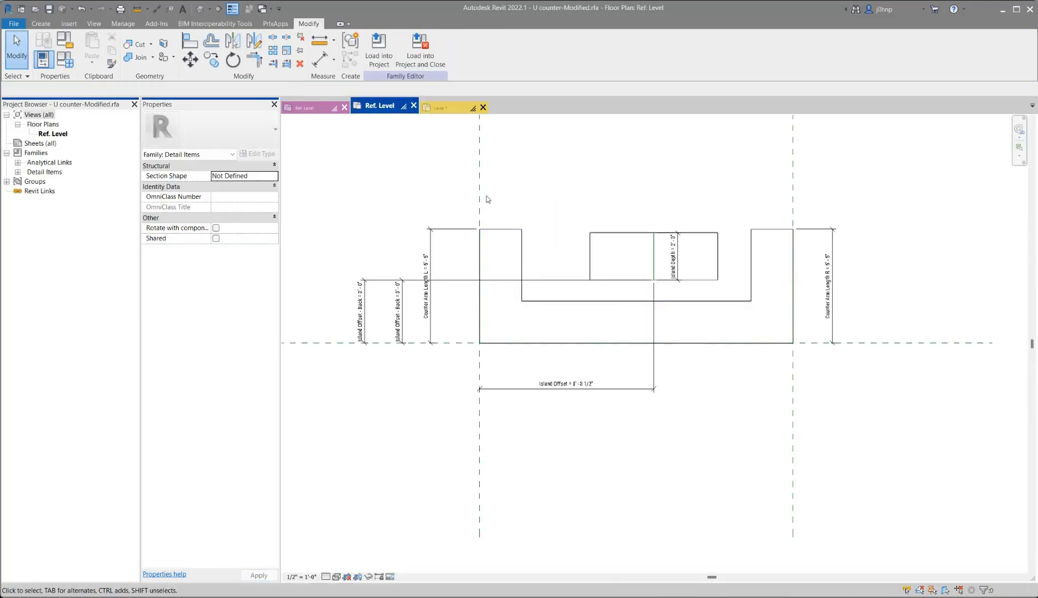
click(480, 198)
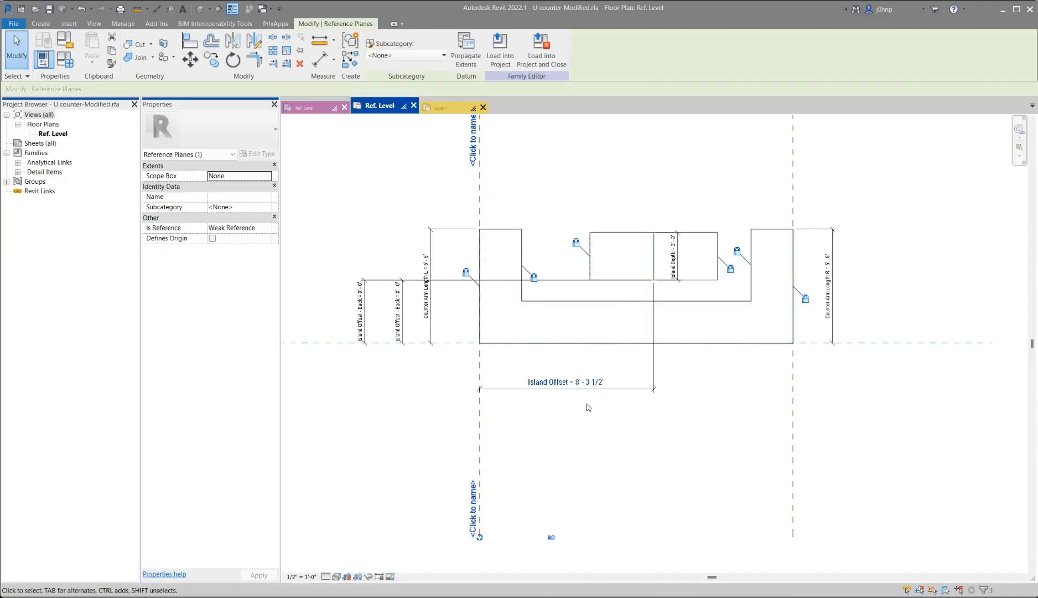
click(264, 229)
click(266, 228)
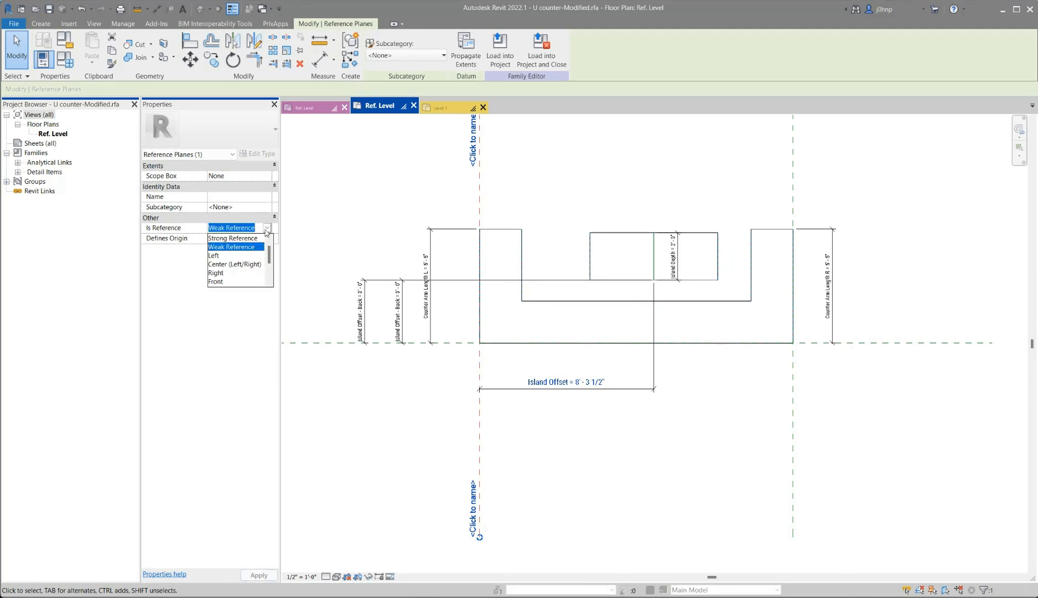
scroll(249, 260, down, 2)
scroll(248, 260, up, 3)
click(232, 238)
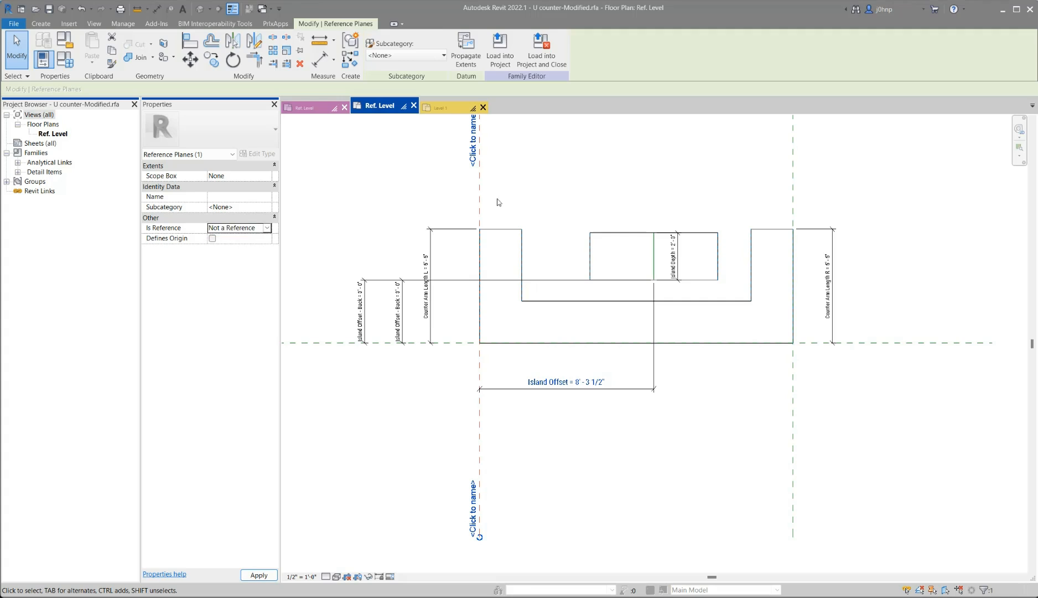
click(497, 193)
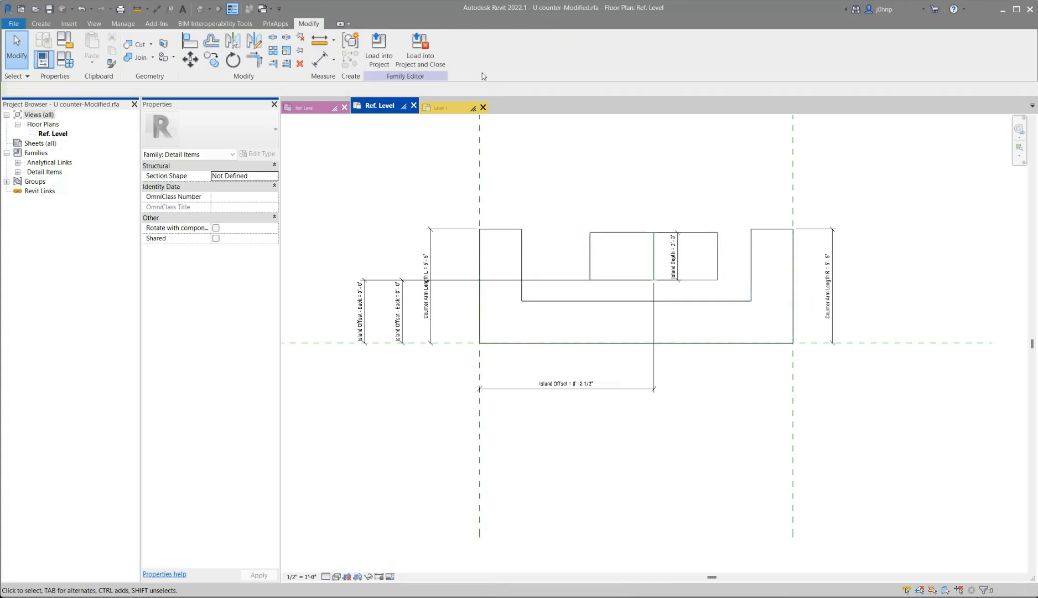
Reload the family with the changed left reference plane into Project2, overwriting the existing version.
click(381, 54)
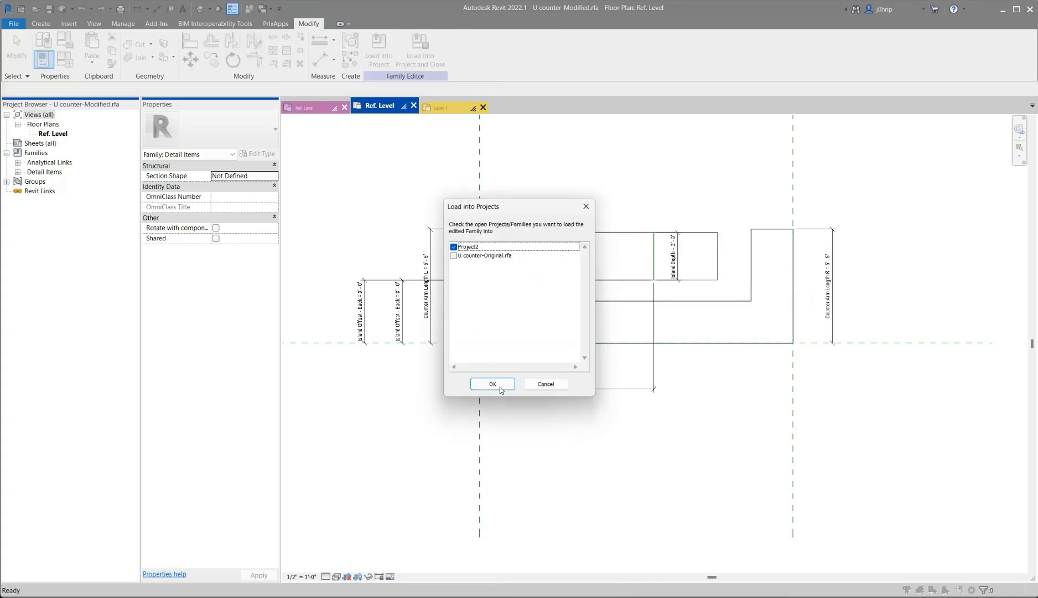
click(492, 384)
click(472, 287)
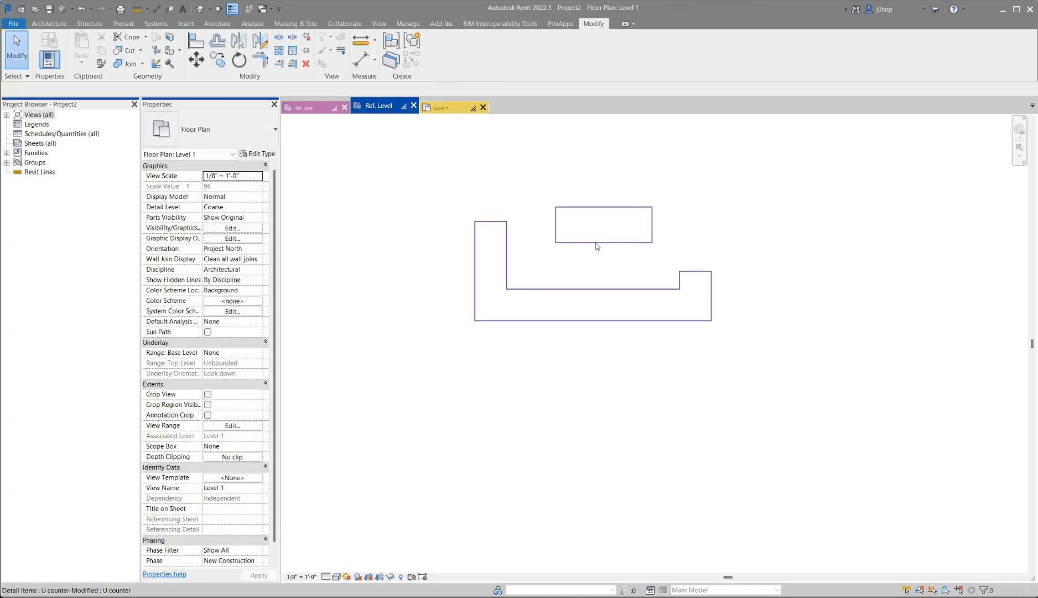
Stretch the placed counter to an island back offset of about 3' 10", island offset of about 6' 11" and right arm of about 5' 11".
click(596, 244)
drag(605, 242, 612, 272)
drag(607, 254, 568, 260)
drag(568, 242, 587, 242)
drag(696, 271, 696, 225)
click(603, 271)
click(571, 268)
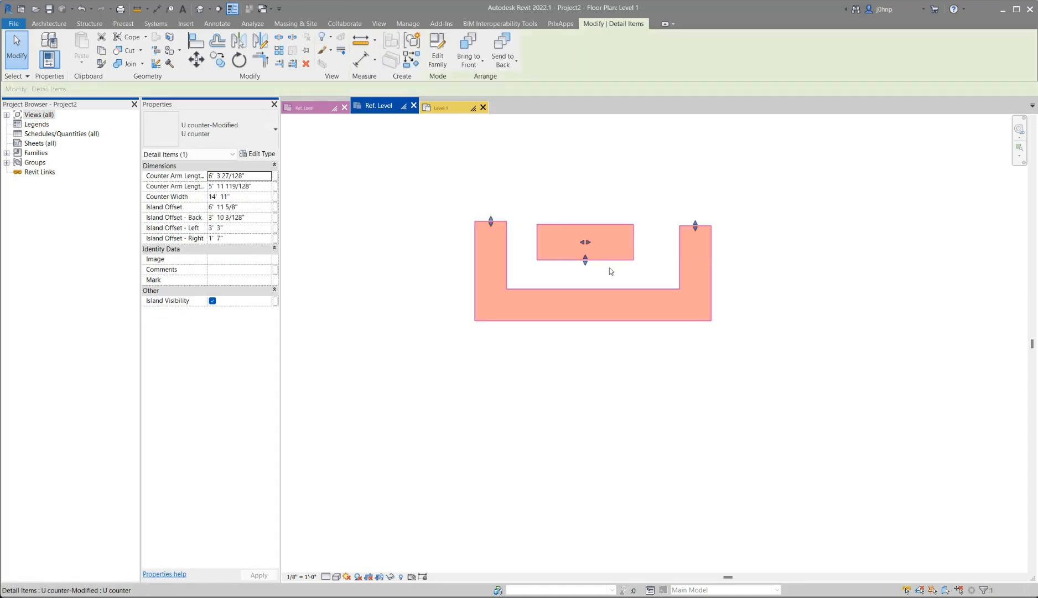
Reopen the counter family and add a dimension labelled Counter Width between the left and right vertical reference planes.
click(438, 55)
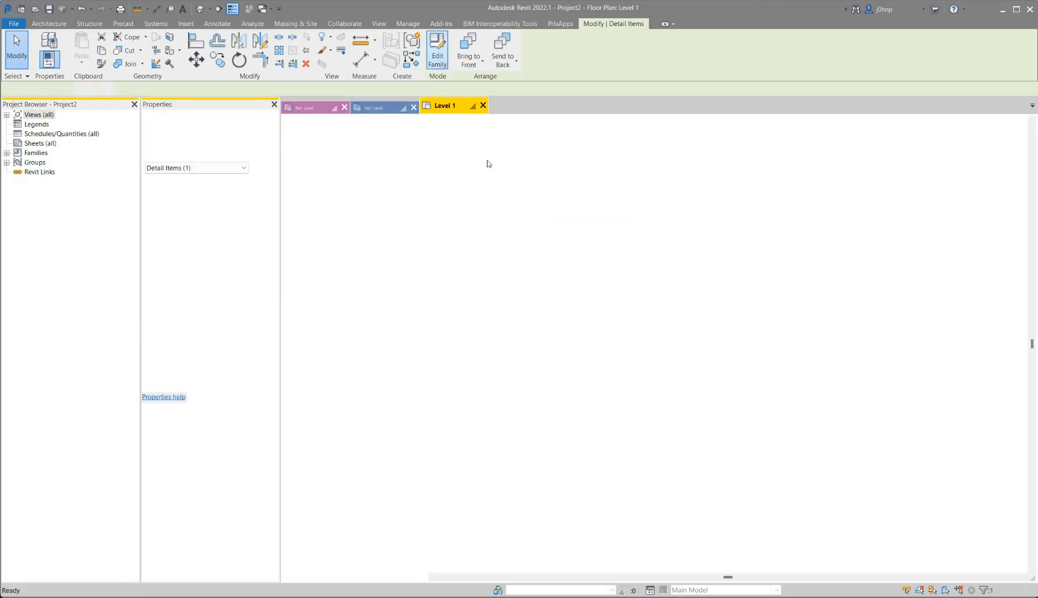
scroll(591, 398, down, 2)
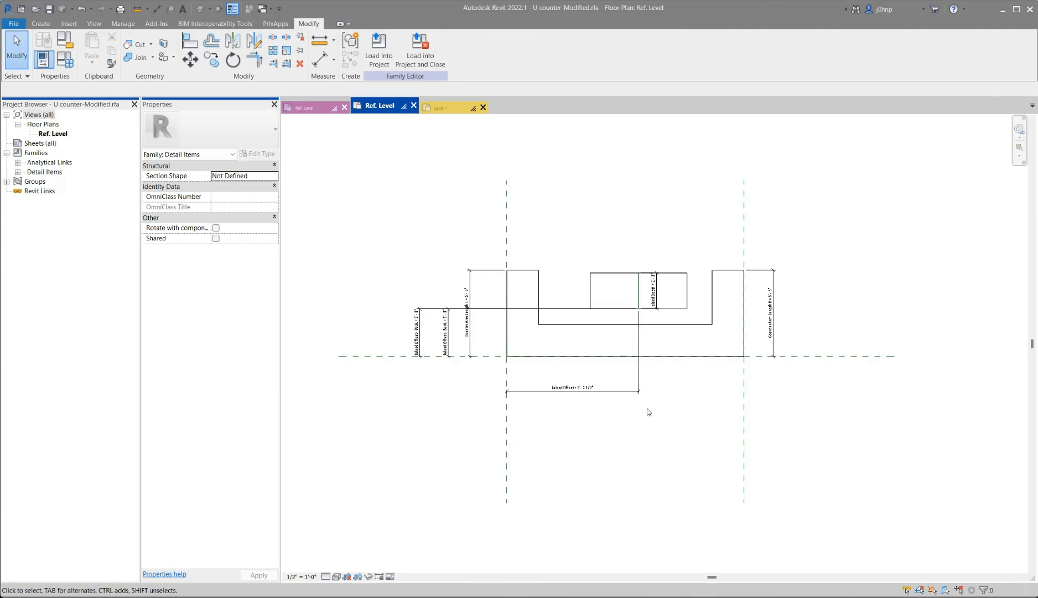
key(d)
key(i)
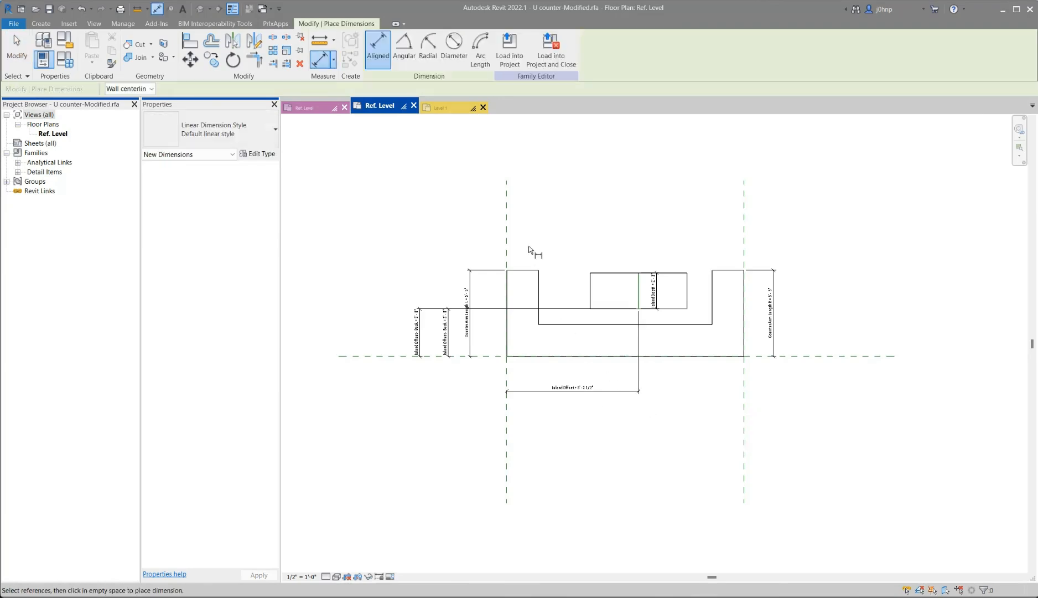
click(508, 229)
click(742, 225)
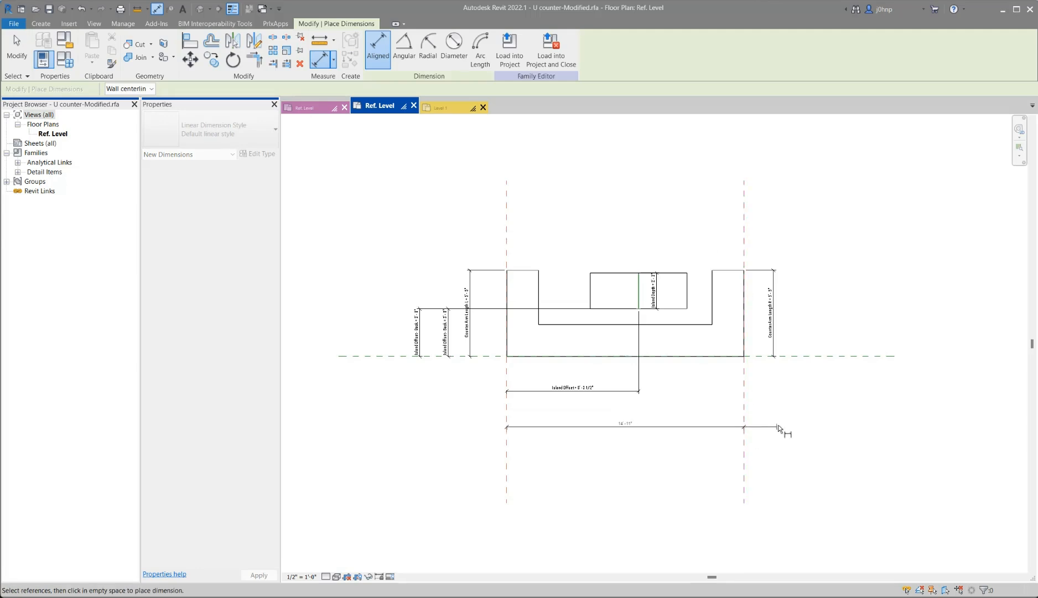
click(775, 425)
key(Escape)
key(Escape)
click(419, 48)
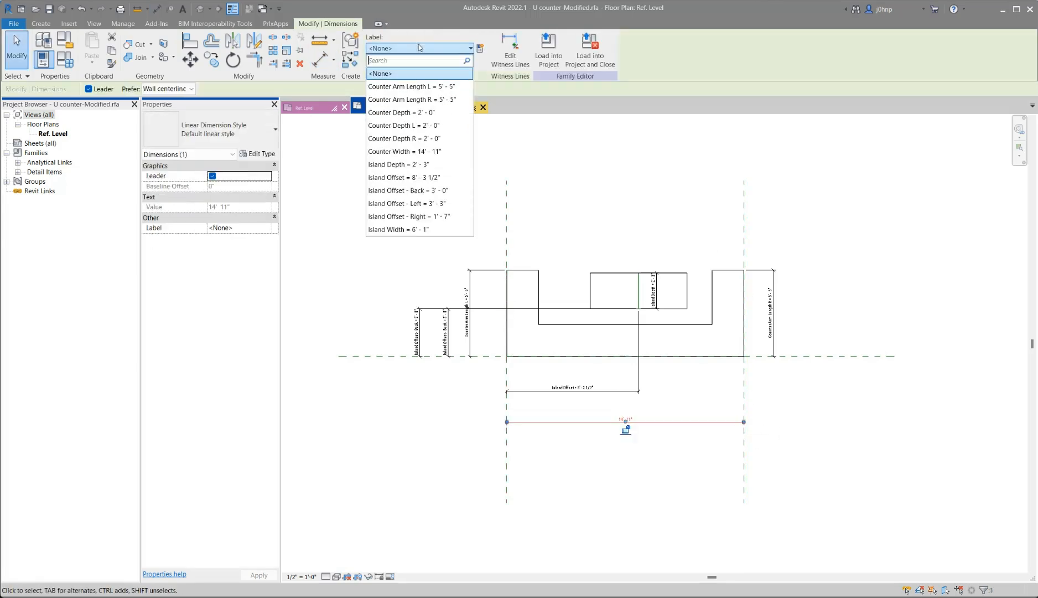
click(581, 189)
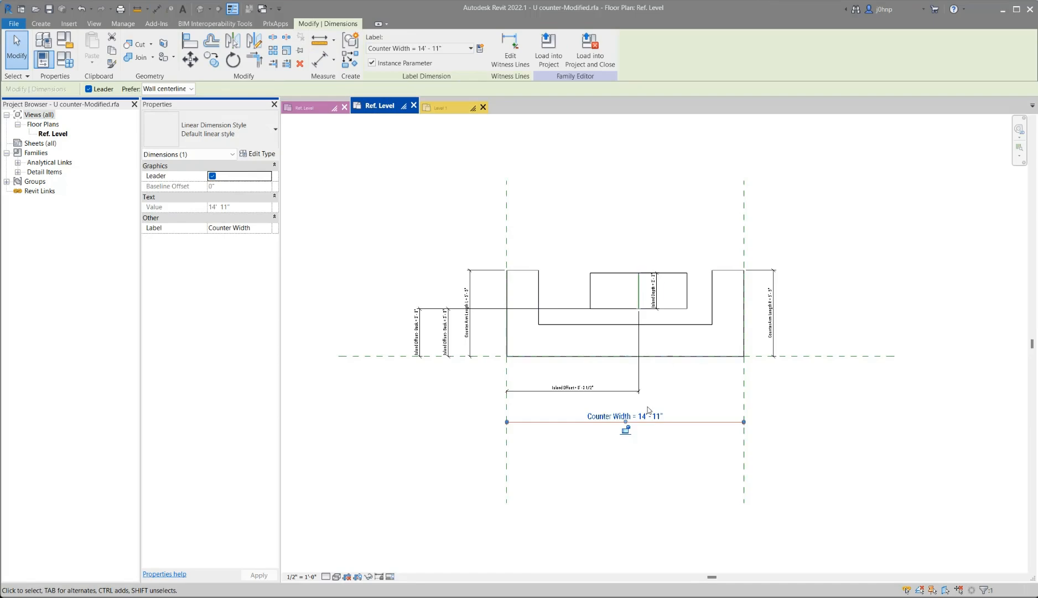
Flex the Counter Width dimension to 16' and undo the change.
click(649, 414)
text(16)
key(Return)
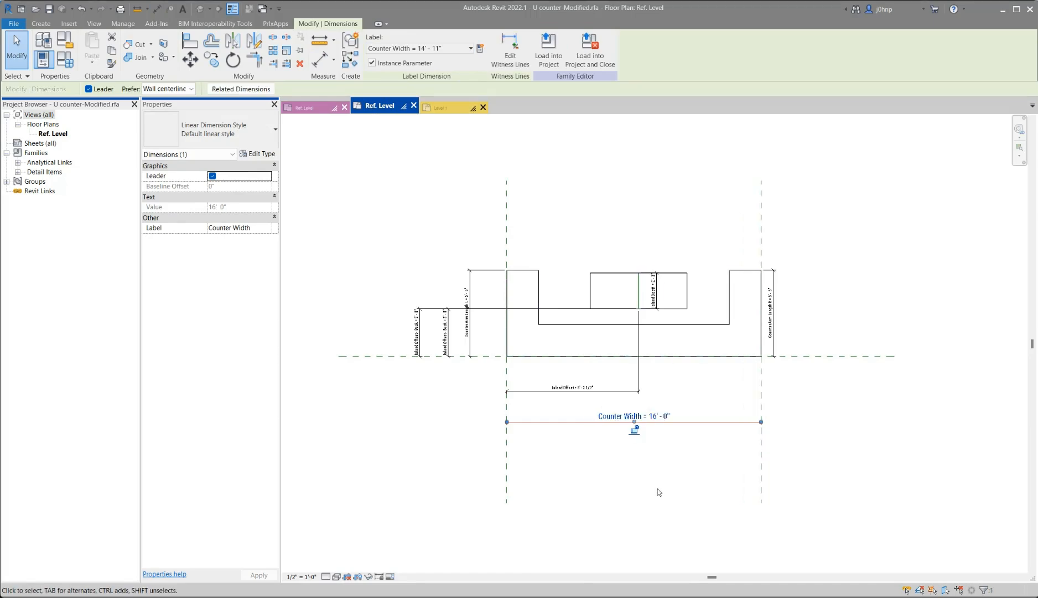
click(611, 501)
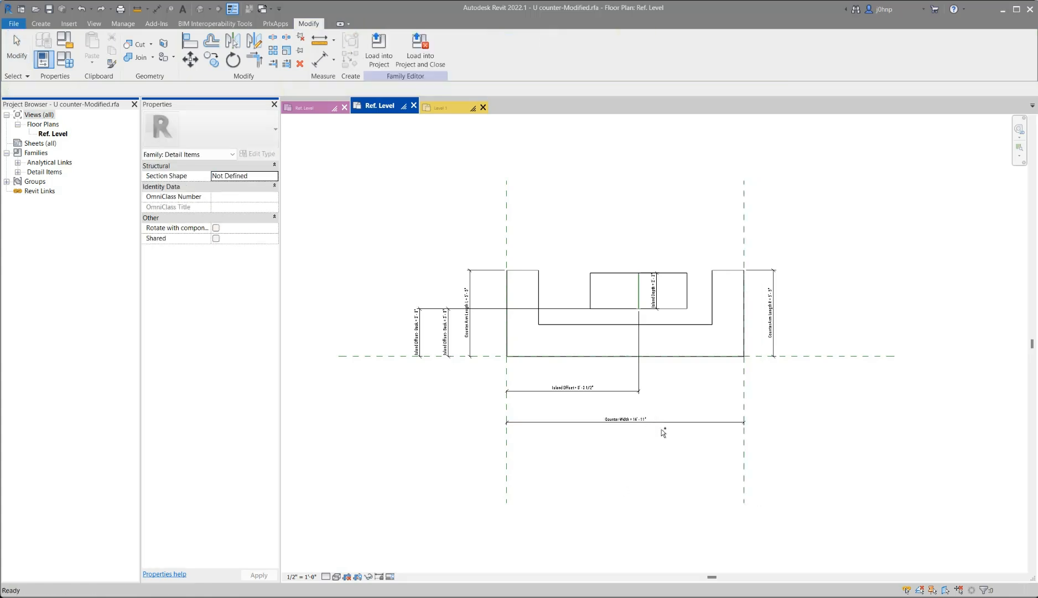
key(ctrl+z)
Add an instance Yes/No family parameter named Center Island, grouped under Other.
scroll(639, 425, up, 1)
scroll(639, 424, up, 1)
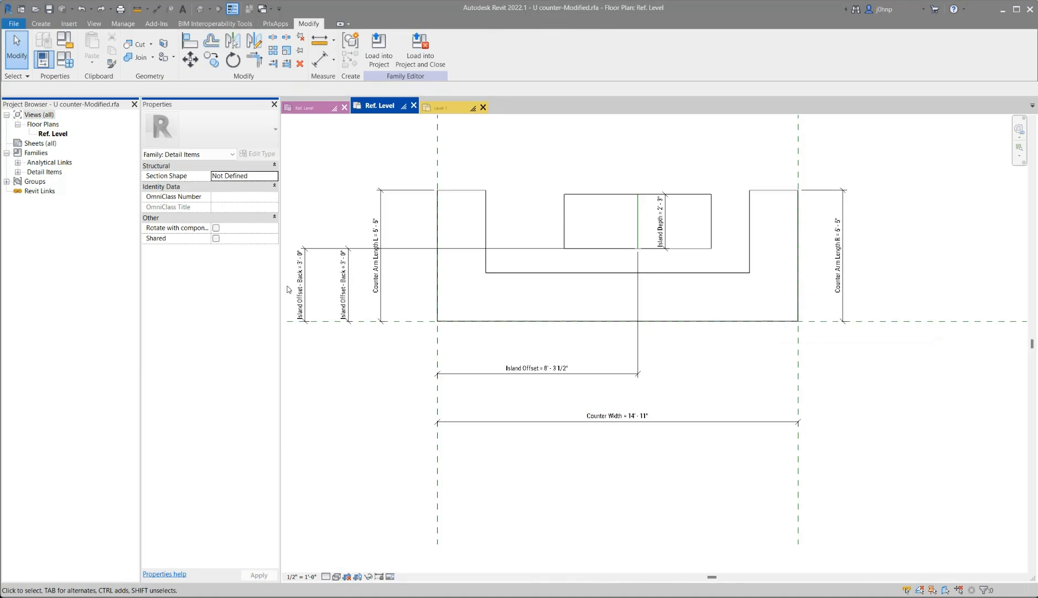
click(65, 59)
scroll(394, 219, down, 1)
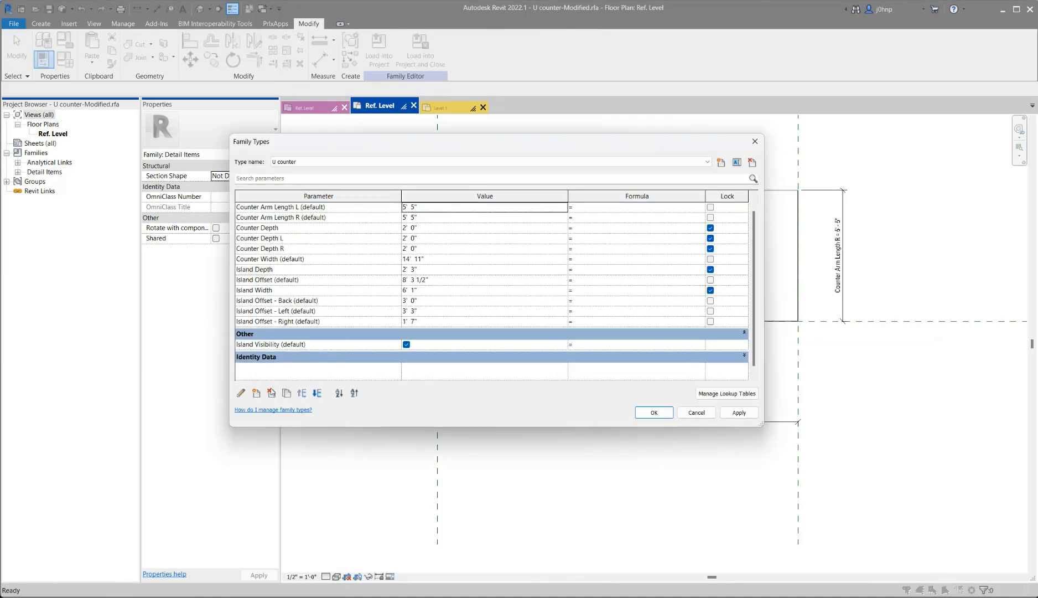
click(256, 393)
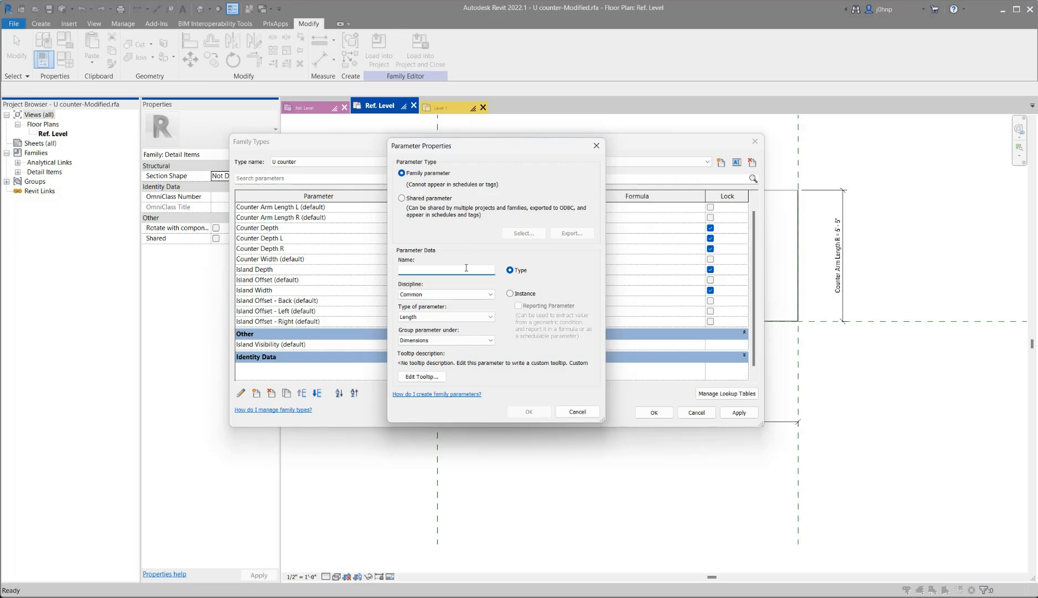
text(Center Island)
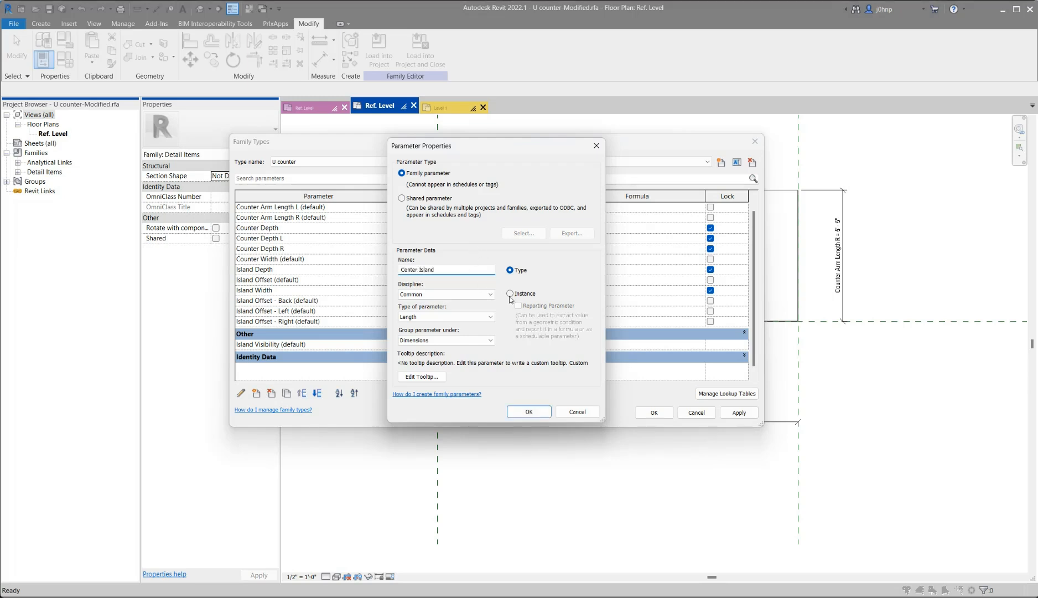
click(509, 293)
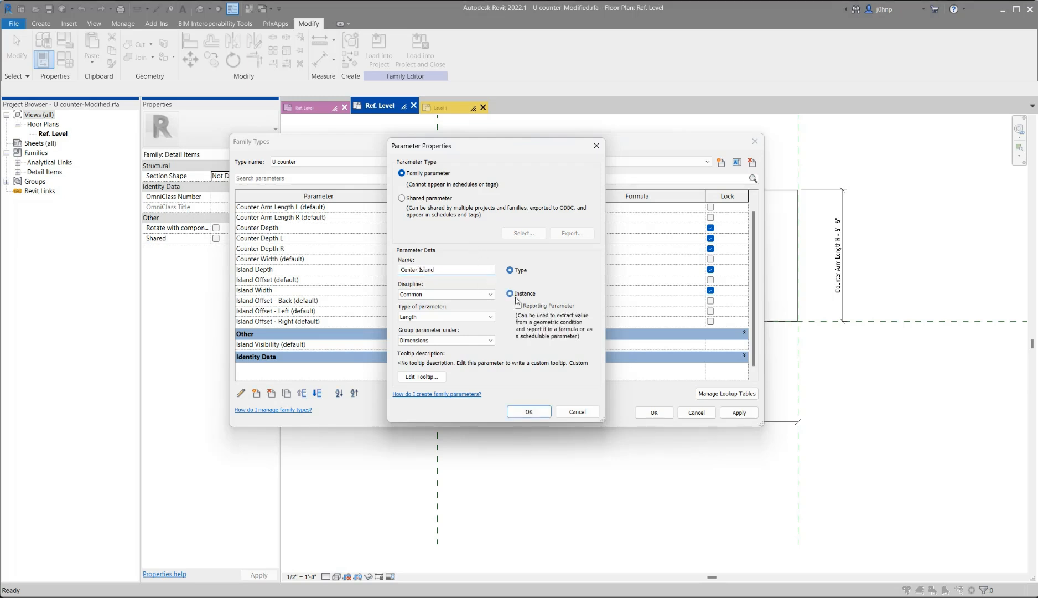
click(465, 317)
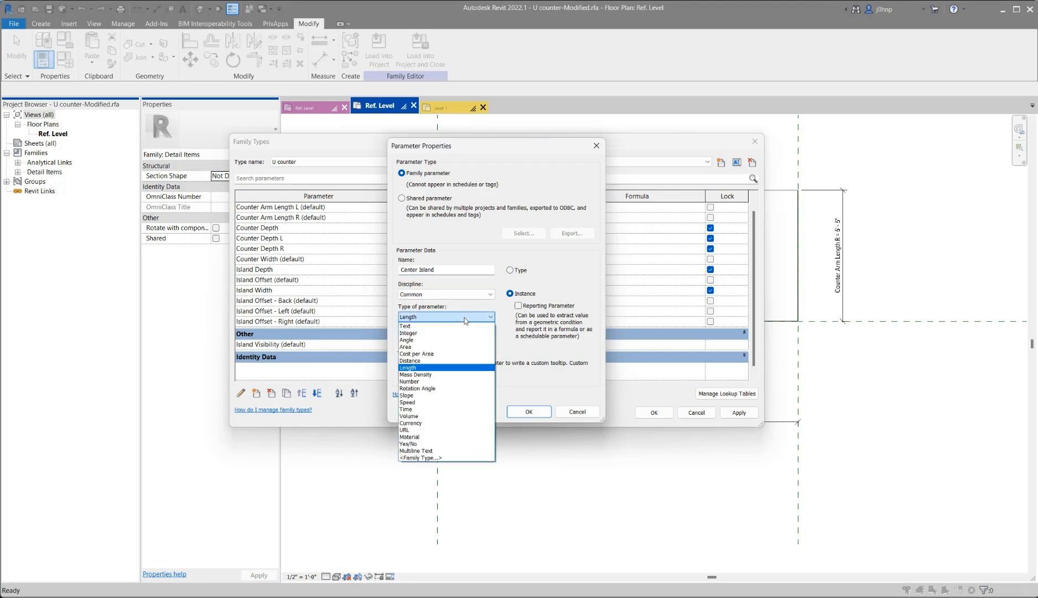
click(431, 444)
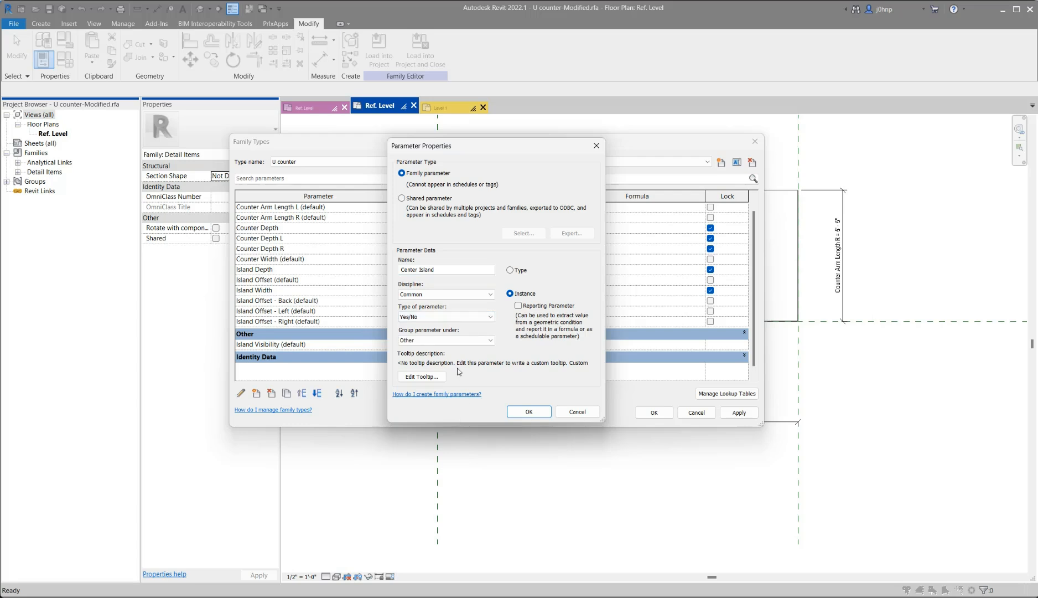
click(443, 339)
click(427, 340)
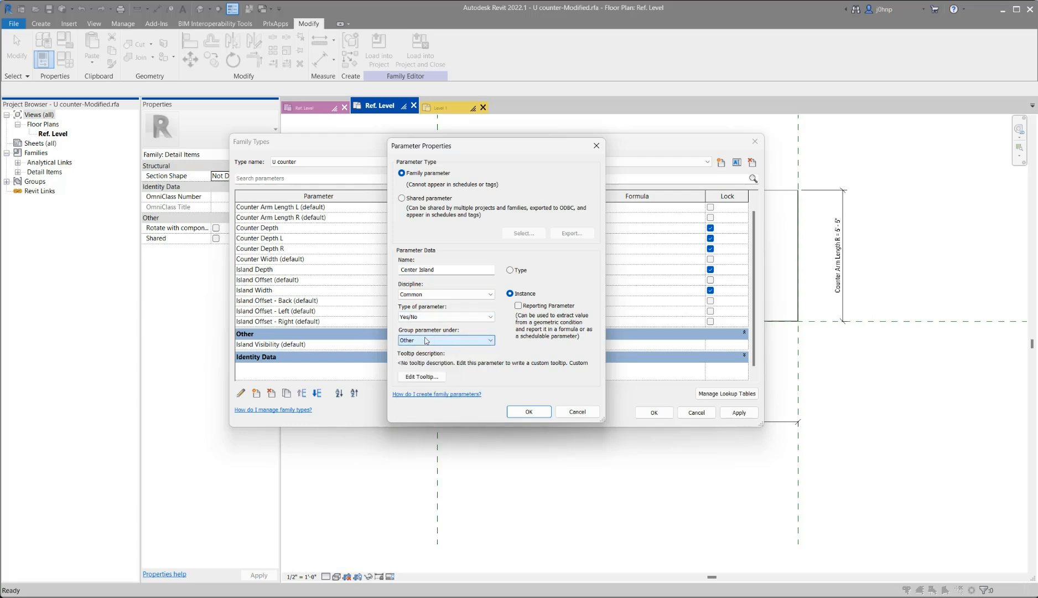
click(530, 412)
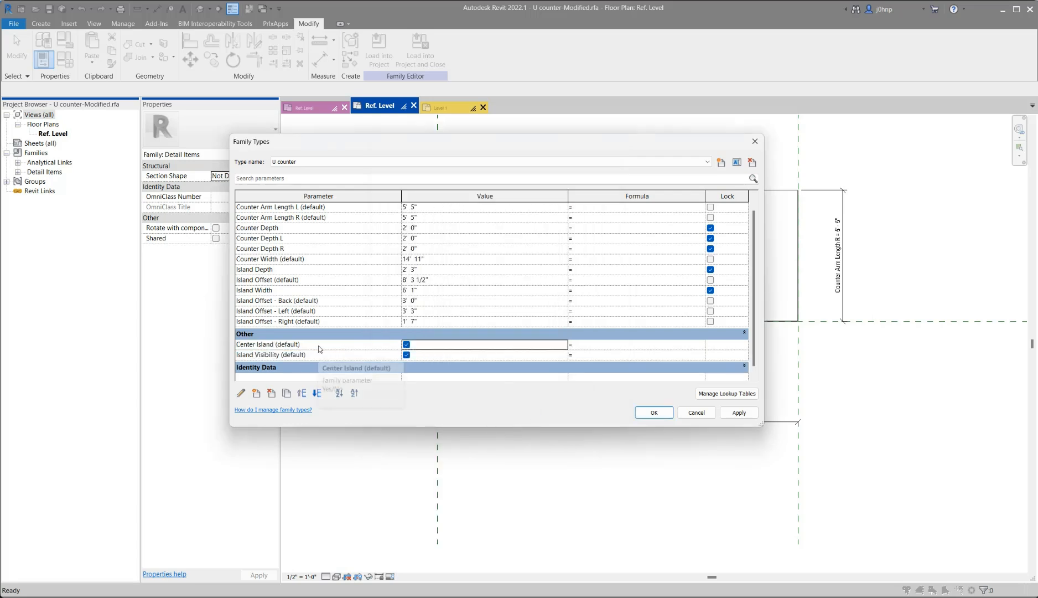
Turn off the Center Island parameter's value and apply the family type settings.
click(406, 344)
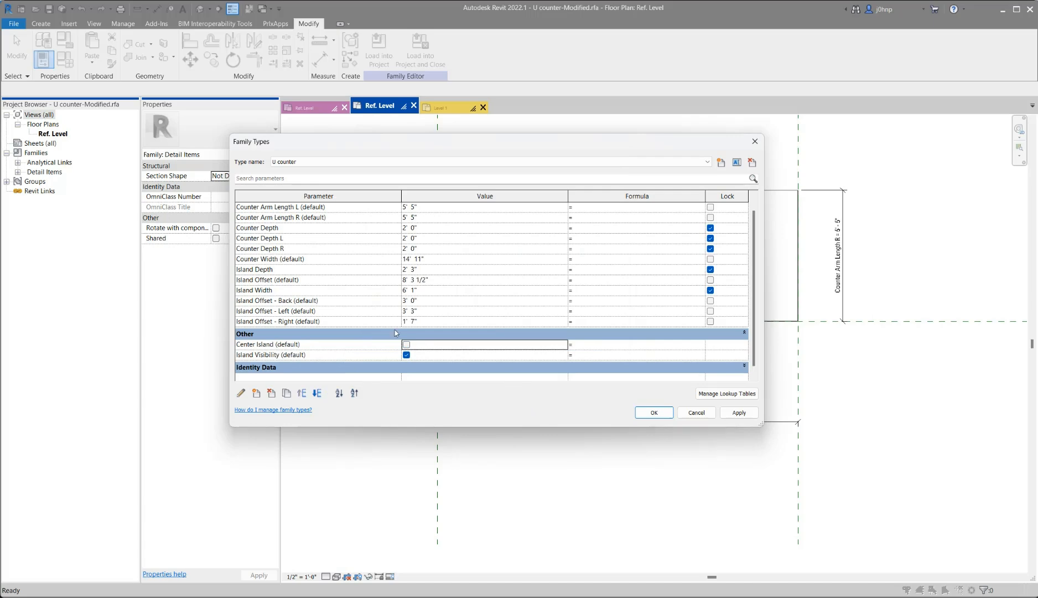
drag(615, 150, 717, 151)
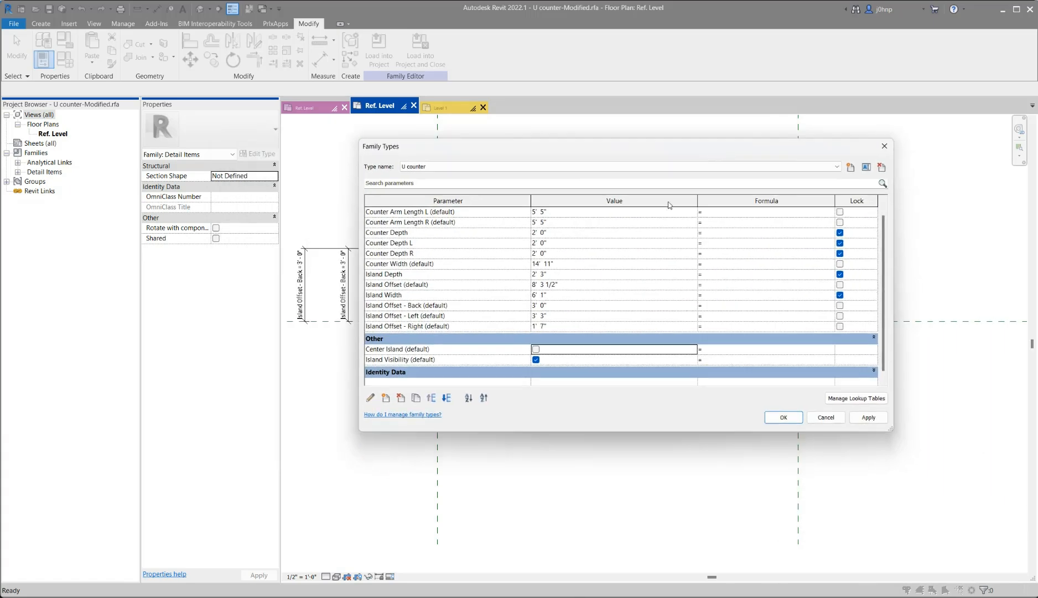
click(425, 286)
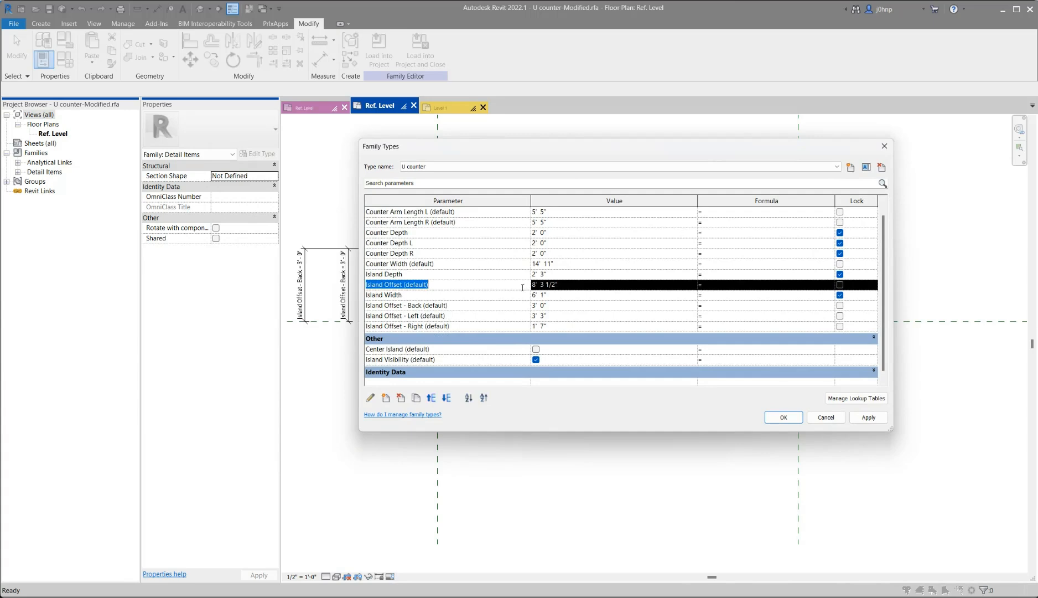
click(785, 417)
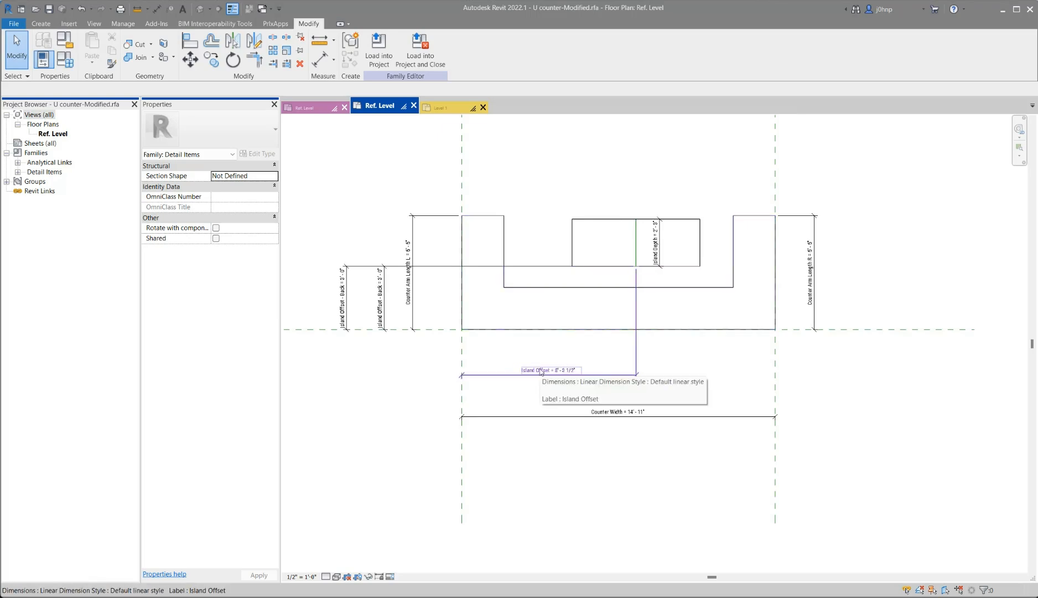
Move the Counter Width dimension line farther below the Island Offset dimension.
click(637, 267)
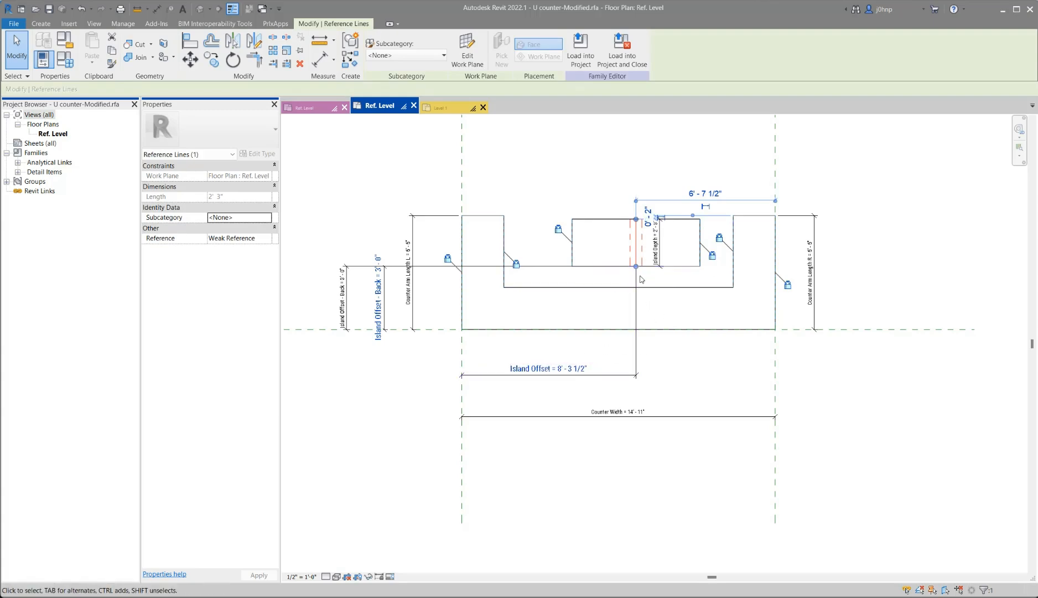
click(632, 307)
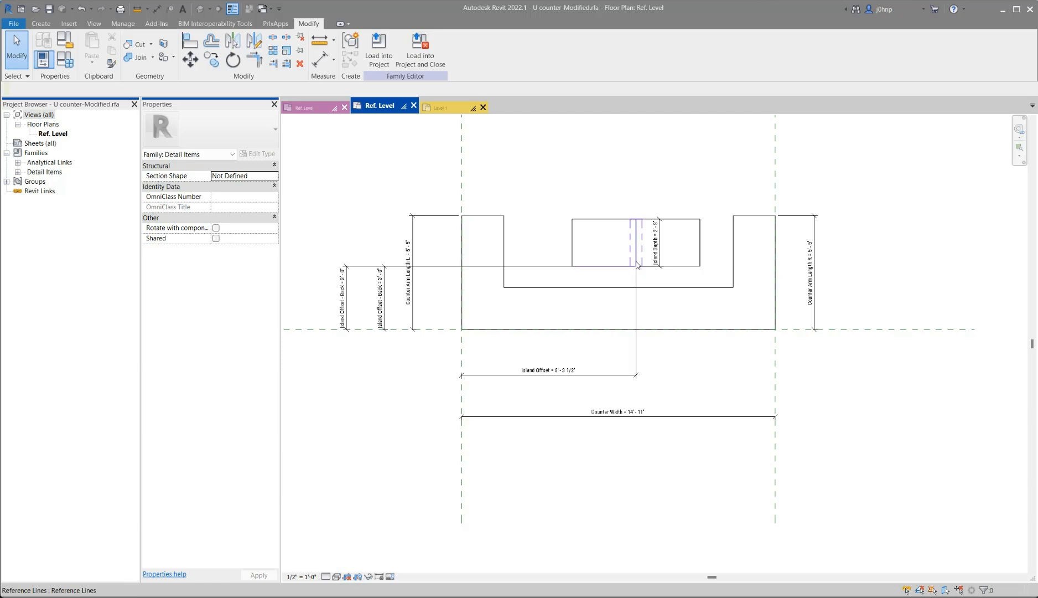
click(637, 418)
drag(677, 417, 675, 439)
click(673, 402)
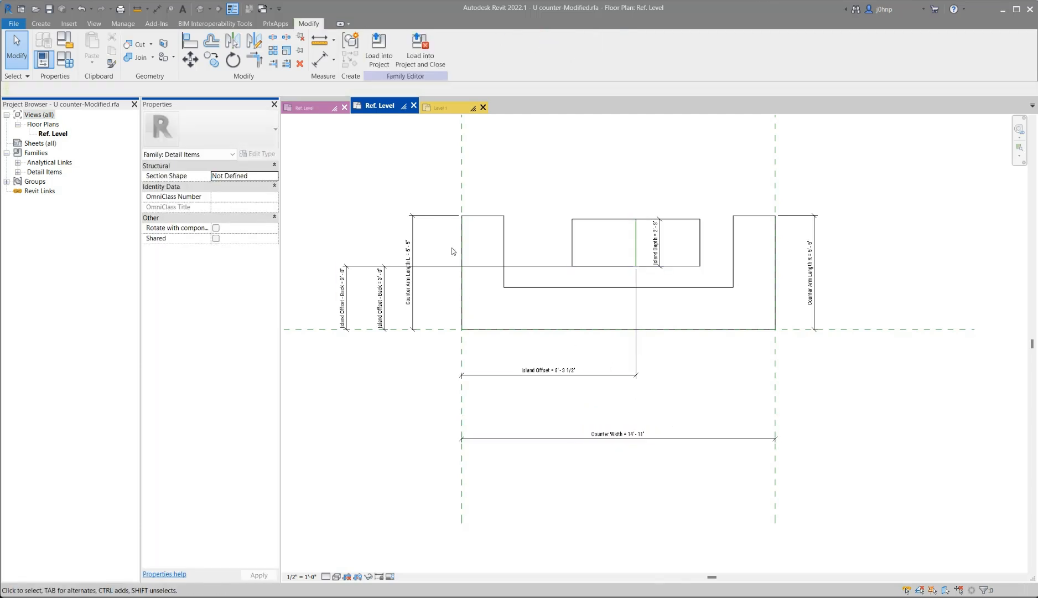
Draw a vertical line about 0' 9" long above the island, in line with its center reference line.
key(l)
key(i)
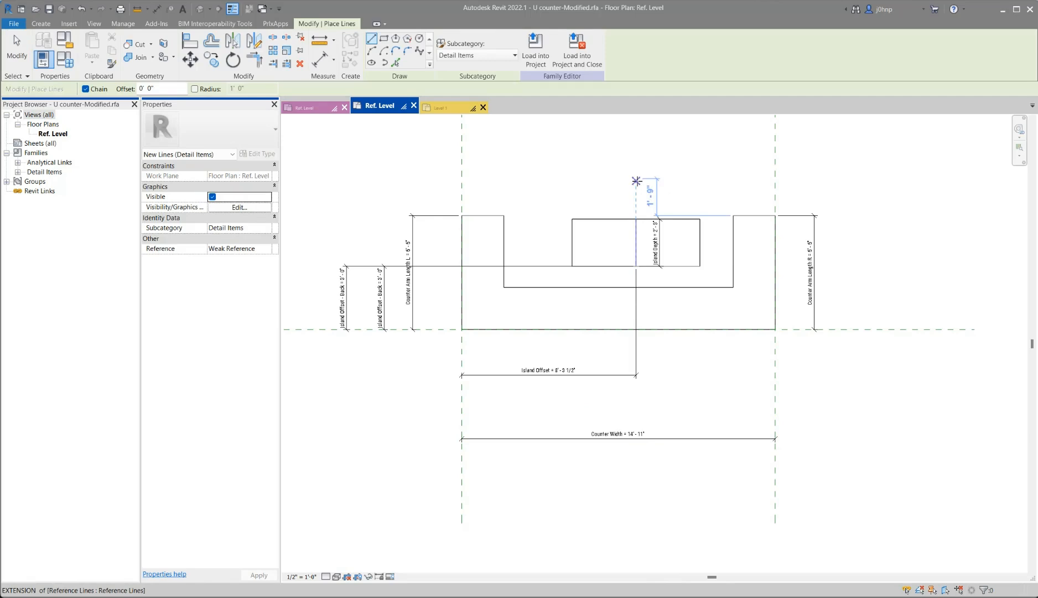
click(637, 174)
click(636, 189)
key(Escape)
key(Escape)
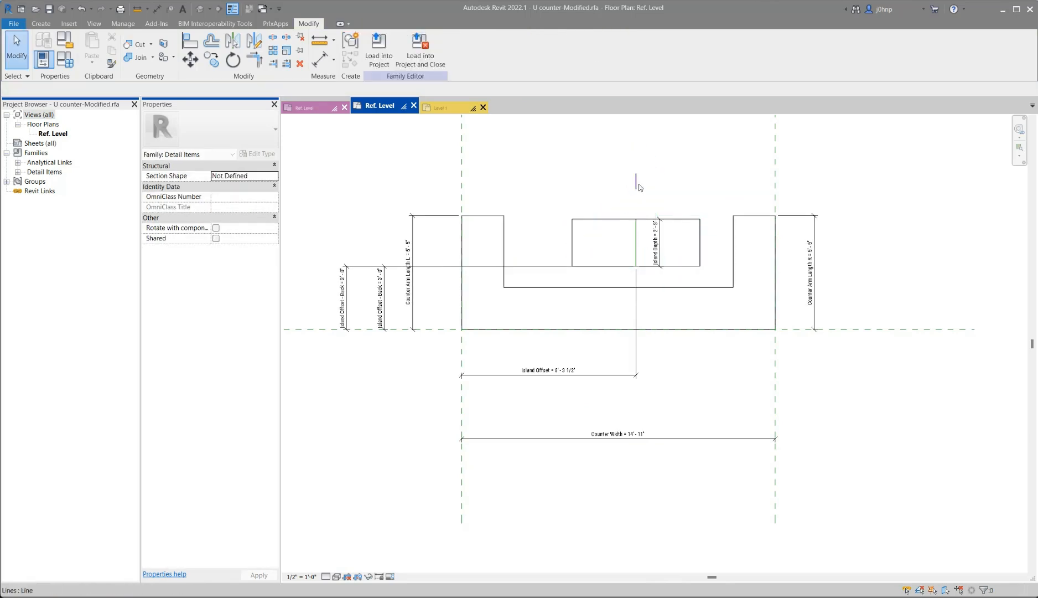
Change the subcategory of the short vertical line above the island to <Invisible lines>.
click(637, 183)
click(424, 59)
click(419, 97)
click(624, 194)
click(637, 186)
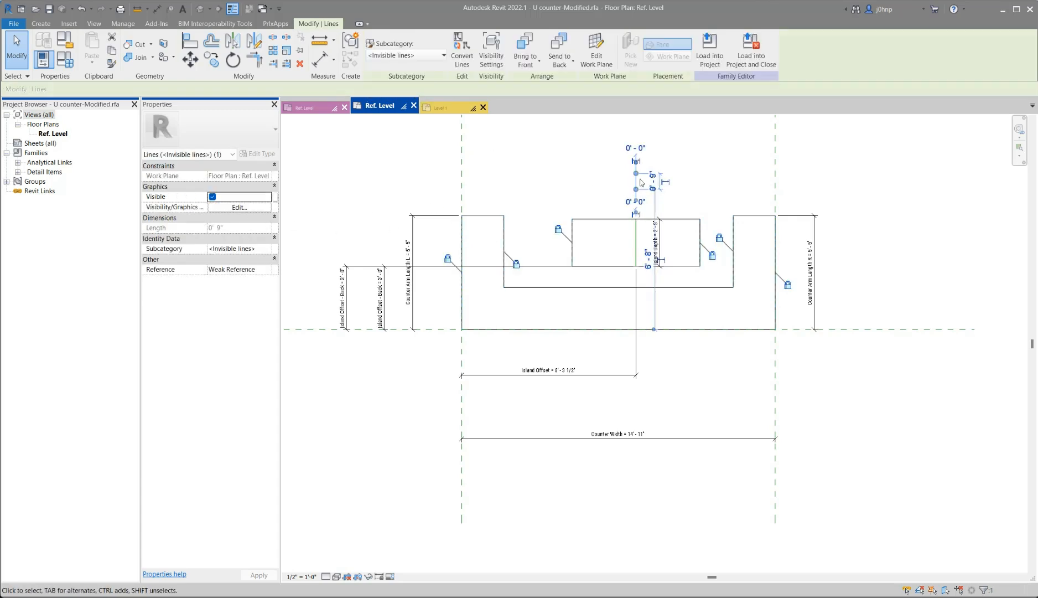
key(Escape)
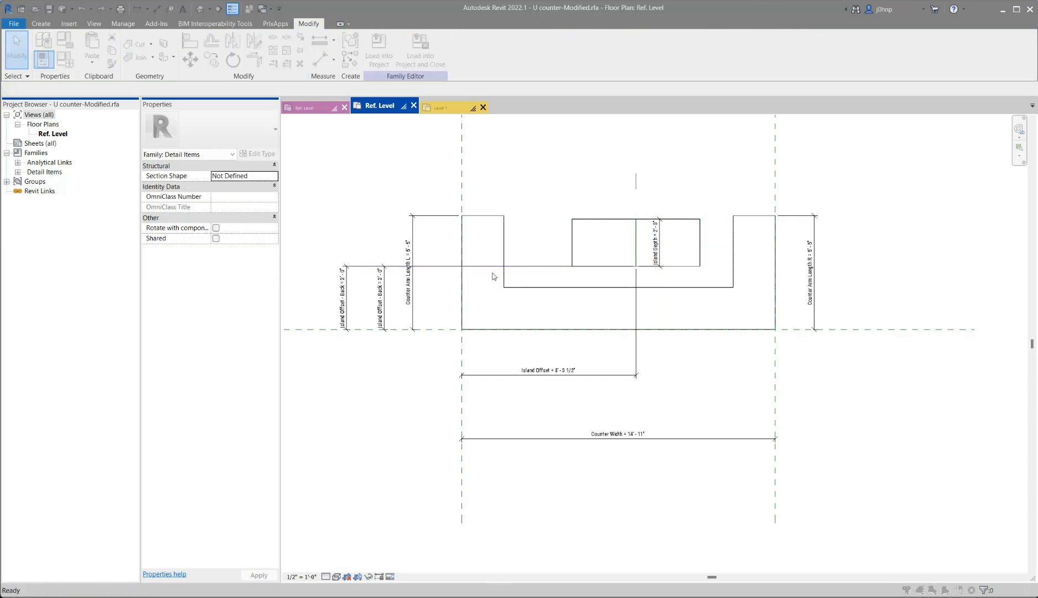
Rename the Island Offset parameter to Island Offset_Constraint and group it under Constraints.
click(65, 59)
click(442, 291)
click(443, 297)
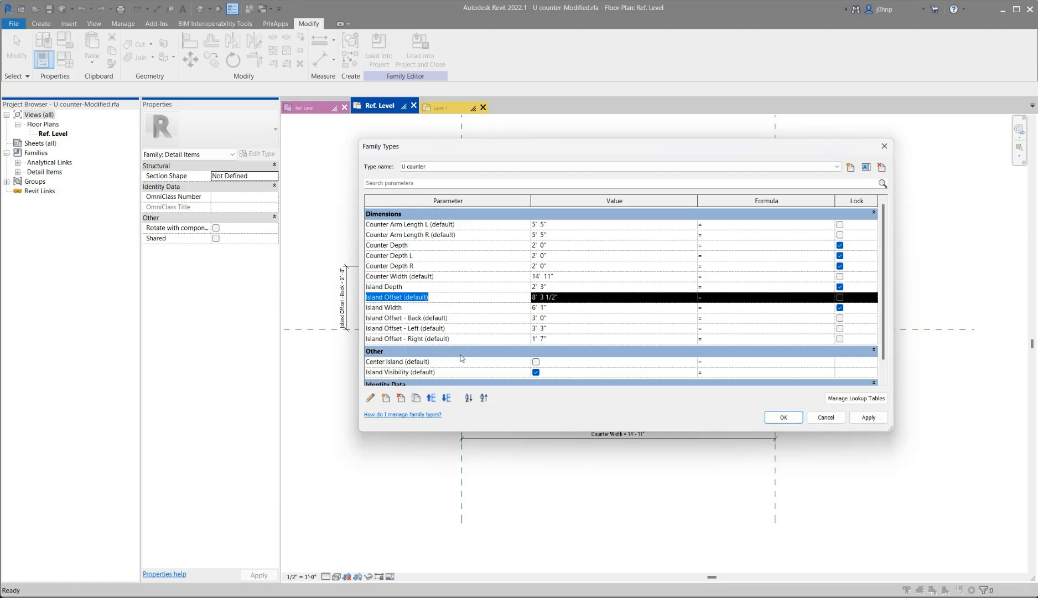
click(370, 398)
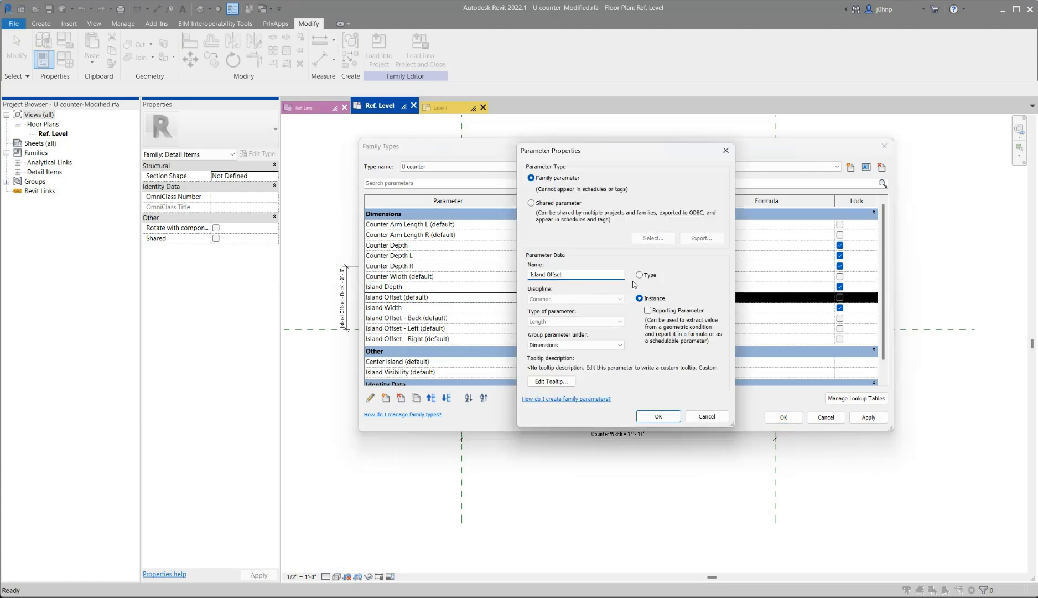
click(576, 345)
scroll(563, 382, up, 3)
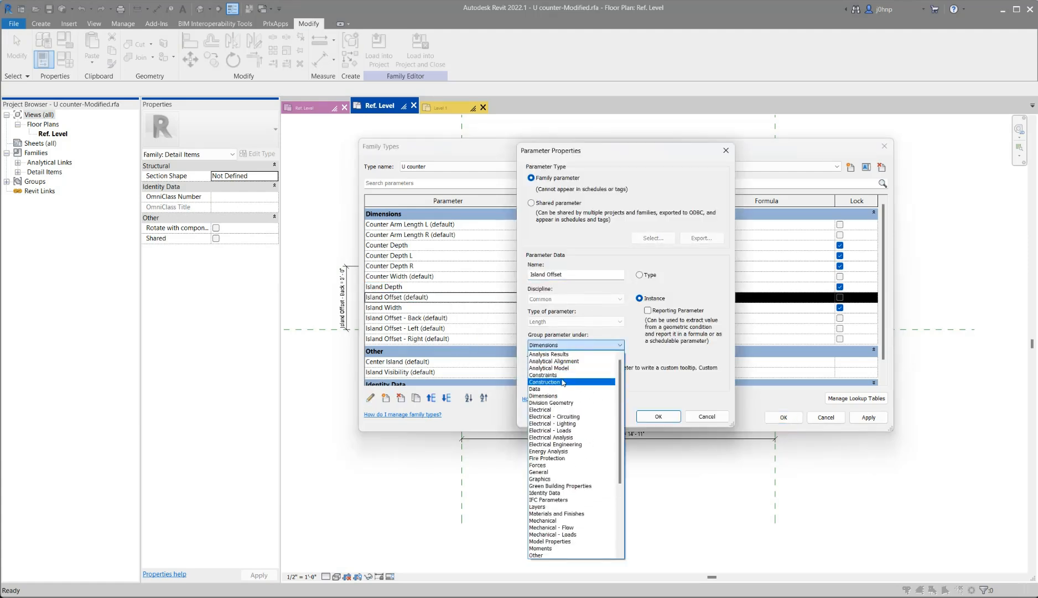
click(563, 378)
click(580, 275)
text(_Constraint)
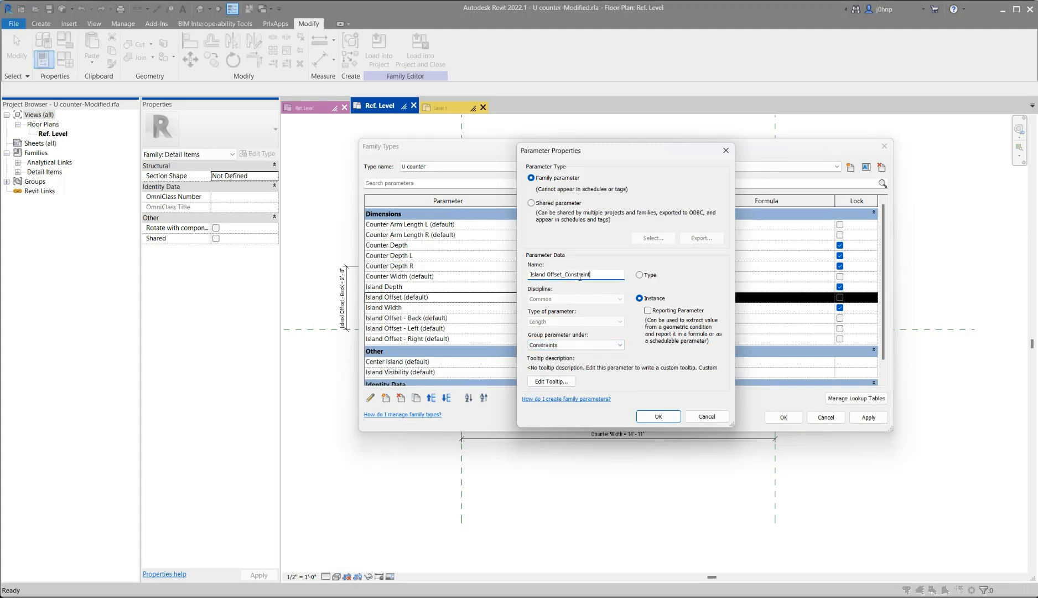
click(674, 419)
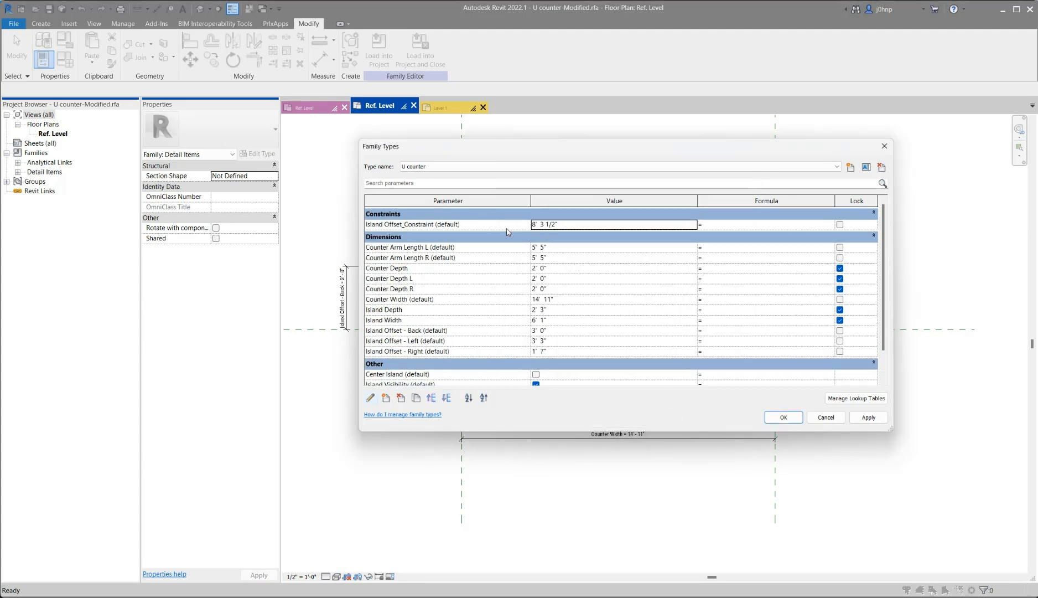
click(484, 228)
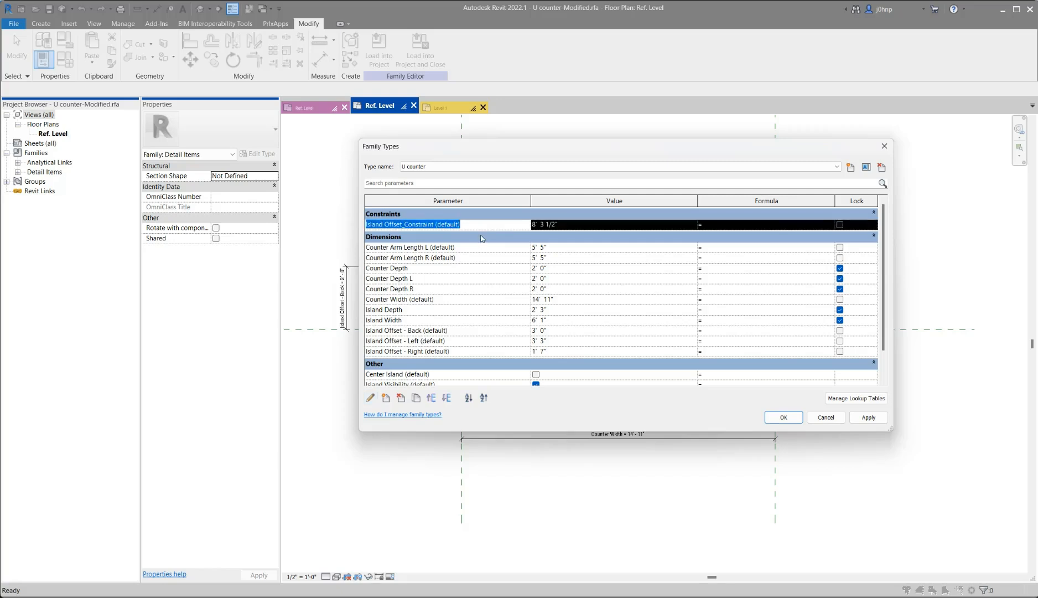
scroll(553, 257, down, 1)
scroll(530, 258, up, 1)
scroll(530, 258, down, 2)
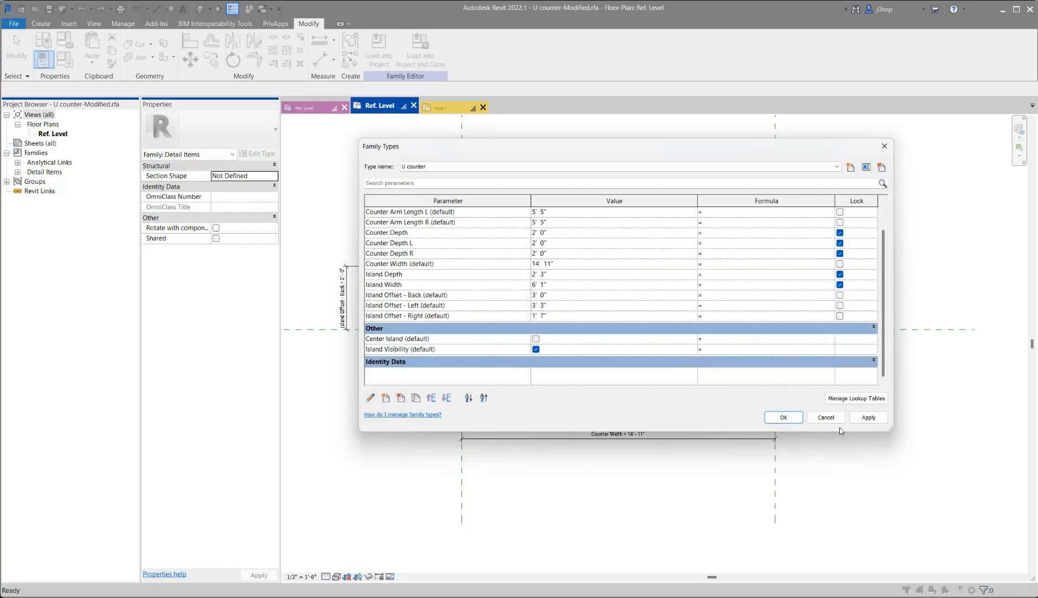
click(784, 418)
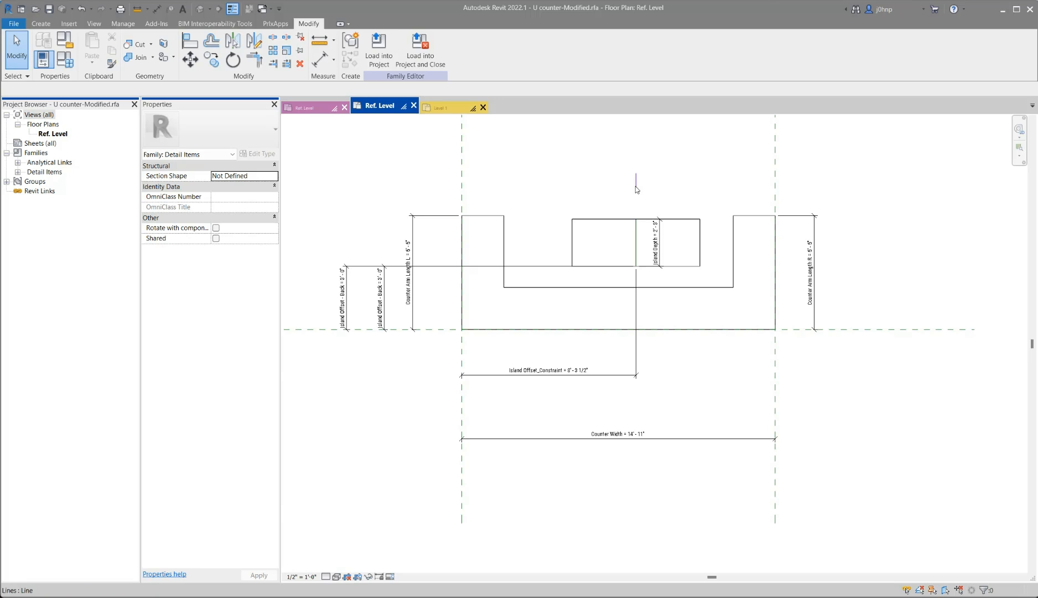
Dimension from the left reference plane to the short invisible line and label it with a new instance parameter Island Offset.
key(d)
key(l)
click(463, 180)
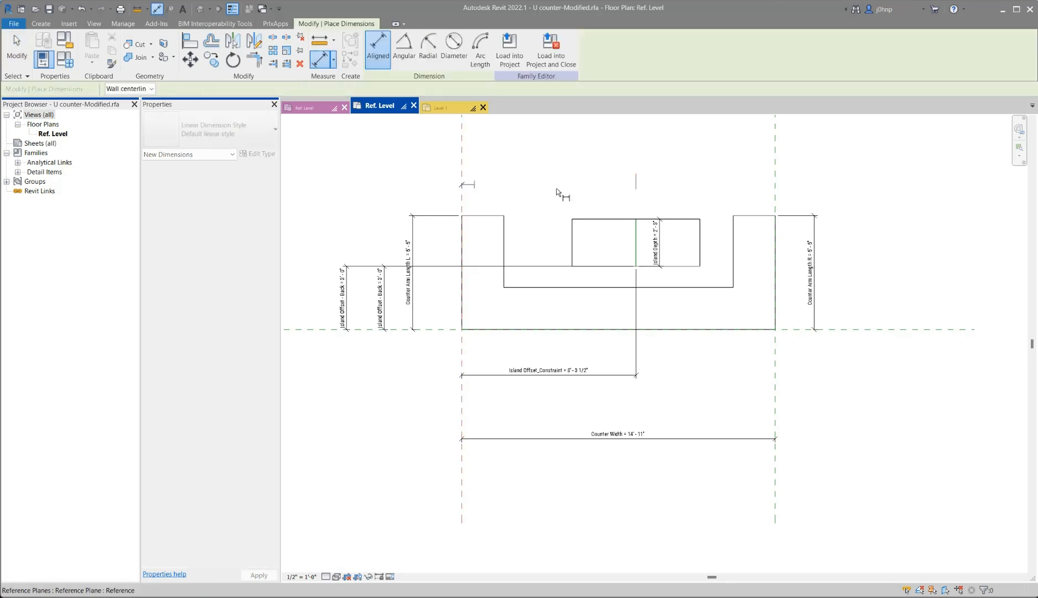
click(635, 181)
click(694, 180)
key(Escape)
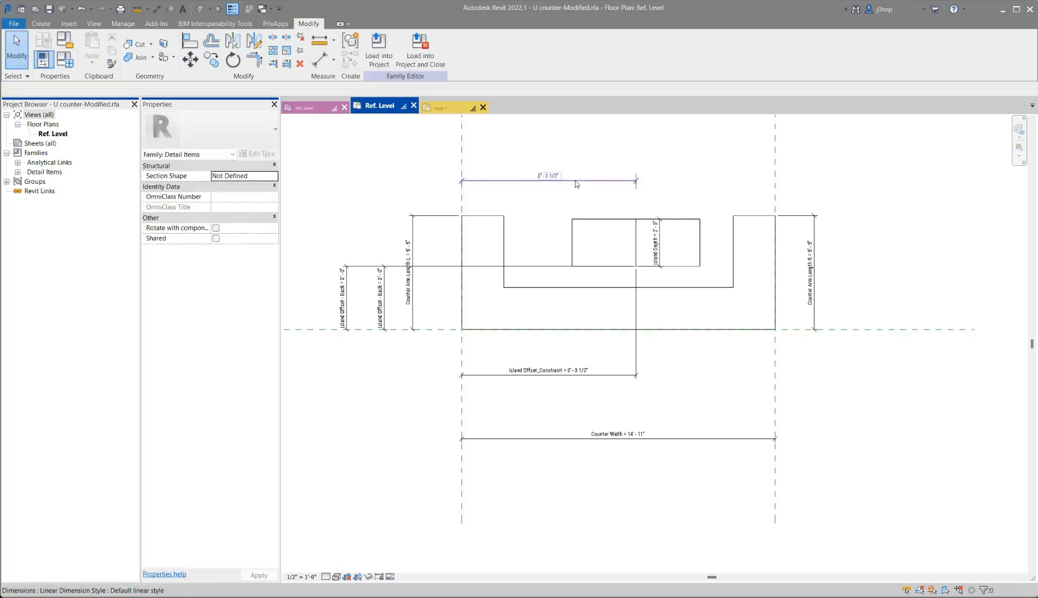
click(577, 180)
click(480, 49)
text(Island Offset)
key(Return)
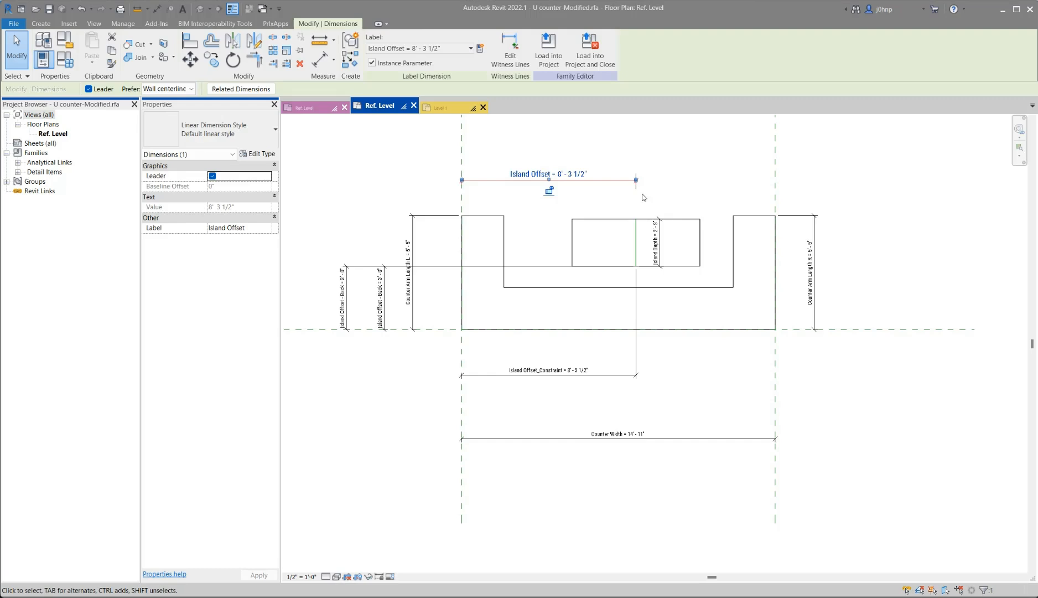
Align and lock the ends of the short invisible line to the island's lower and upper edges.
click(642, 202)
scroll(642, 202, up, 1)
key(a)
key(l)
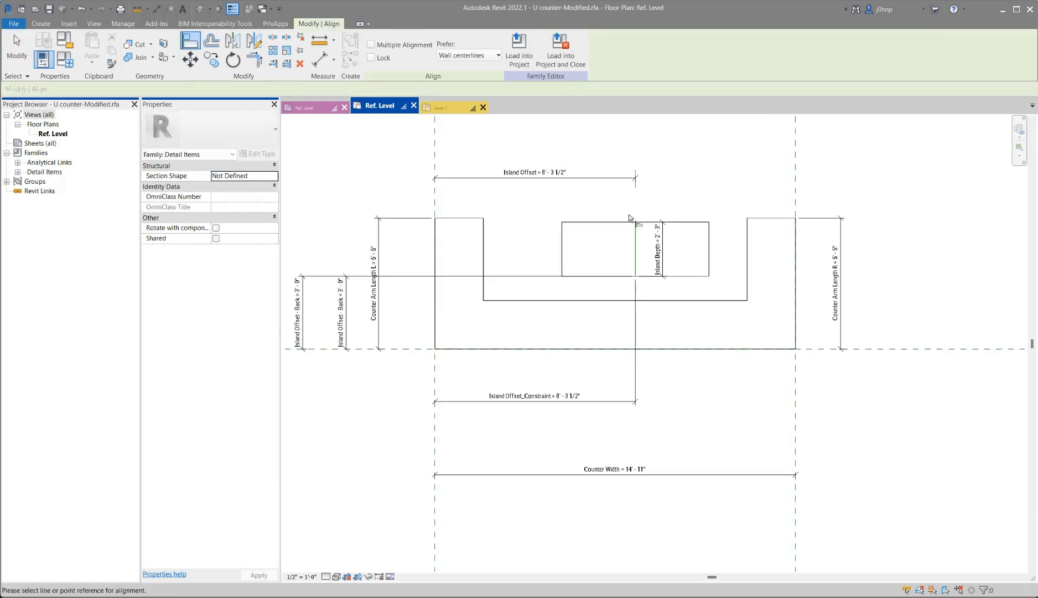
click(583, 276)
click(636, 277)
click(622, 288)
click(612, 222)
click(638, 171)
click(647, 211)
key(Escape)
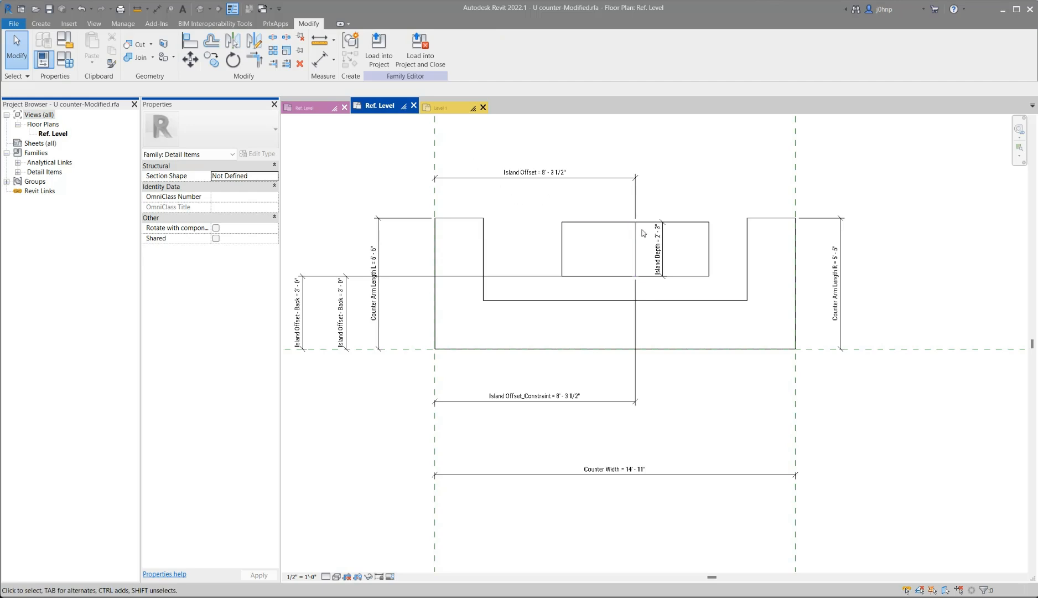
Set the Island Offset dimension above the counter to 5' 0".
click(534, 173)
click(535, 173)
text(5)
key(Return)
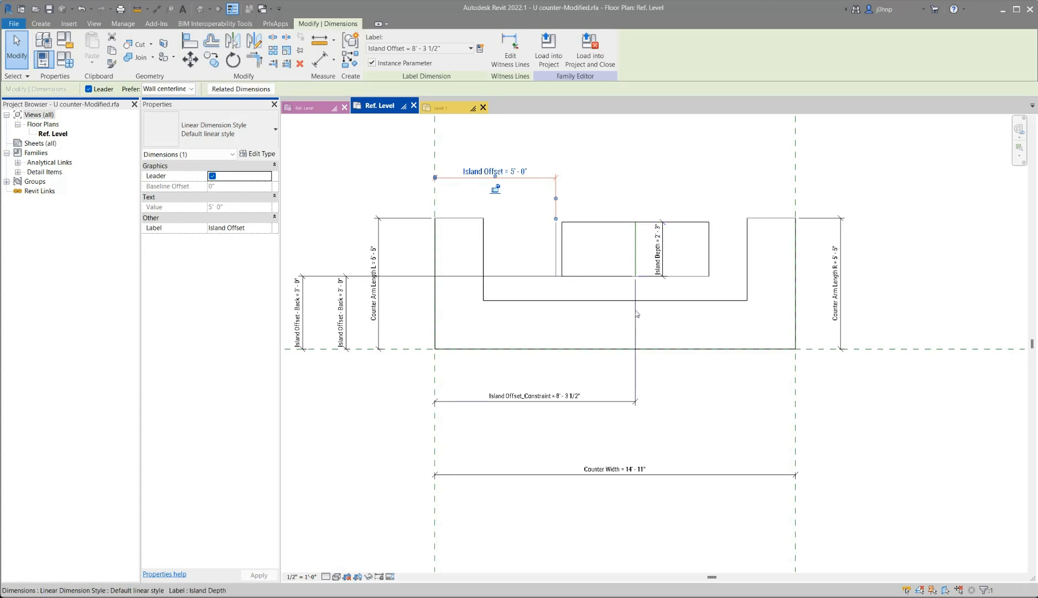
click(668, 437)
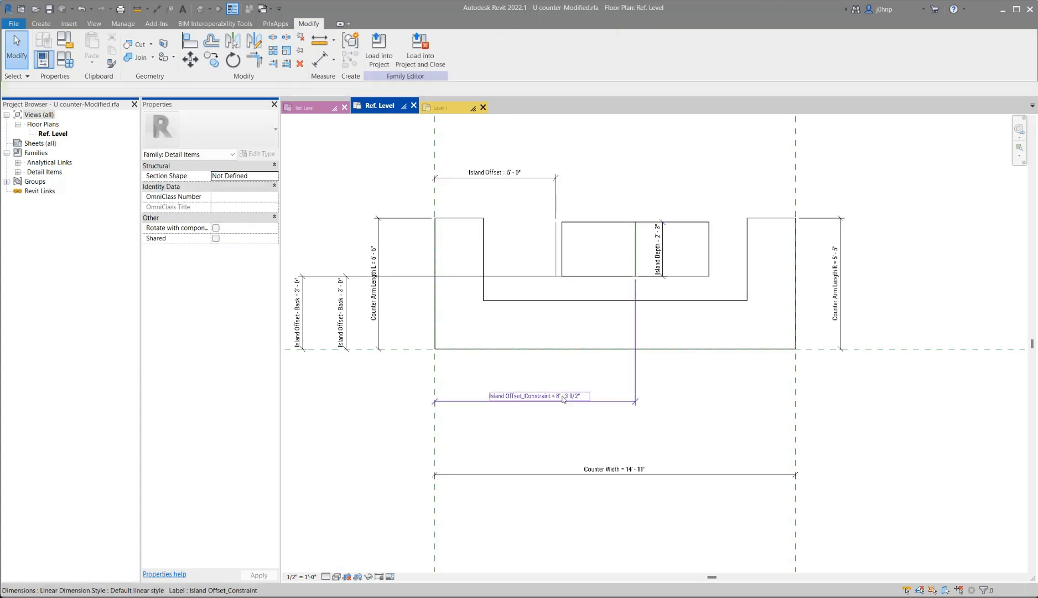
Give Island Offset_Constraint an if formula driven by Center Island: half the Counter Width when checked, otherwise Island Offset.
click(43, 59)
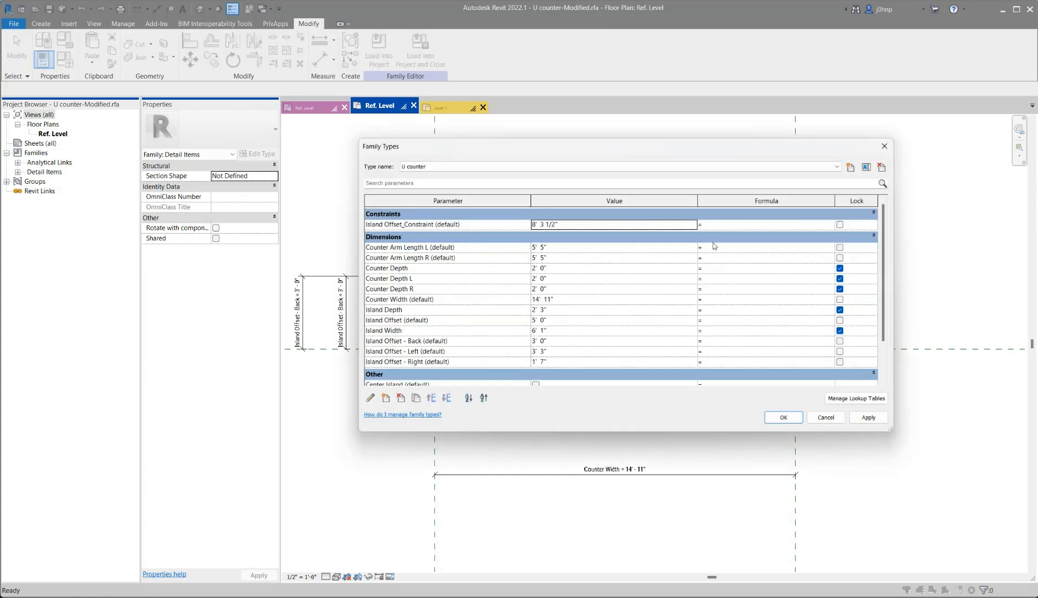
scroll(623, 301, down, 3)
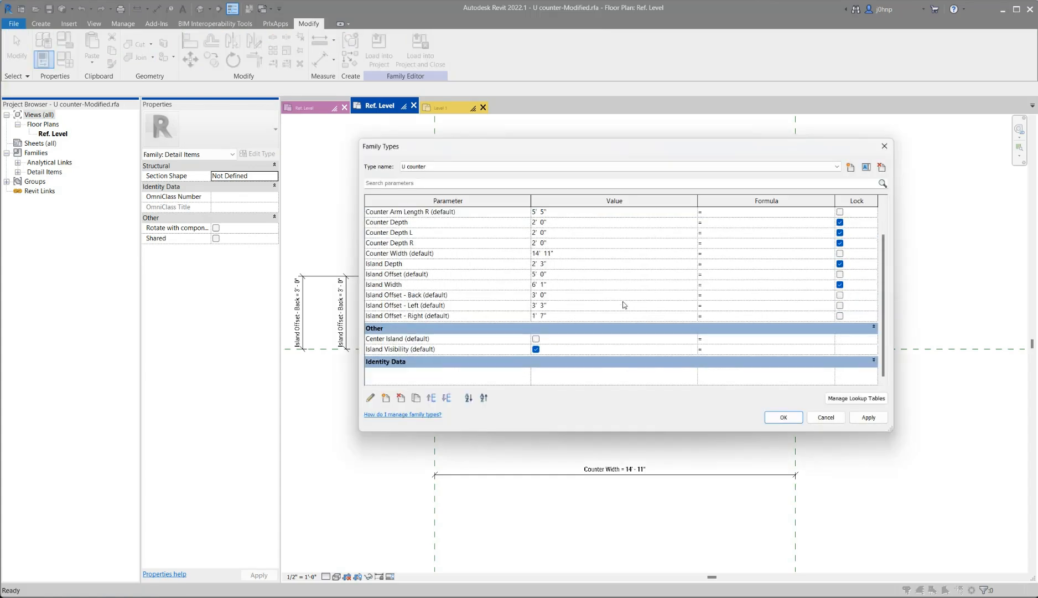
click(457, 353)
drag(407, 349, 366, 338)
key(ctrl+c)
click(403, 338)
scroll(605, 253, up, 2)
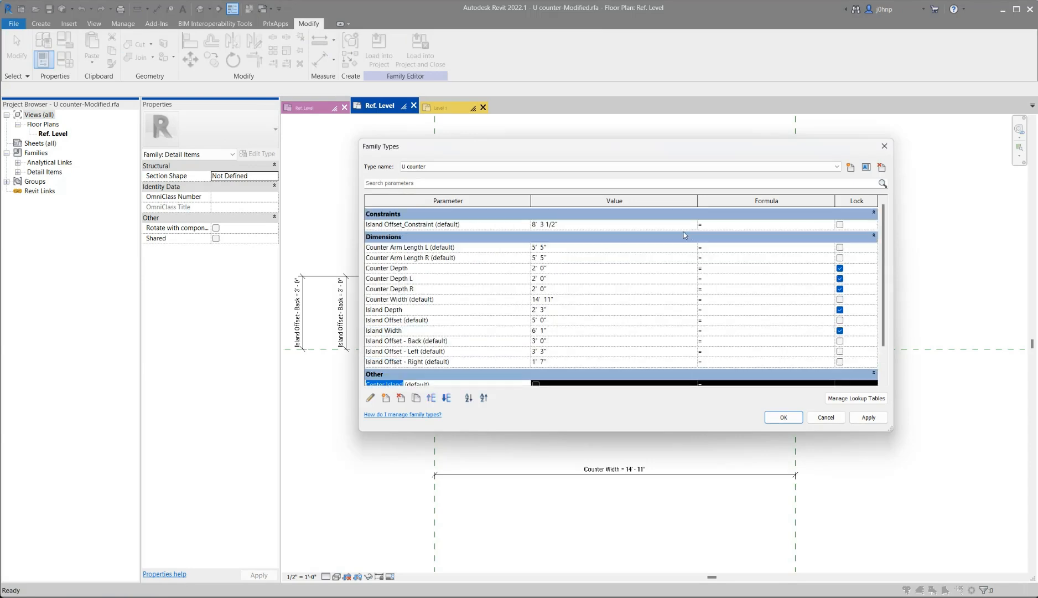
click(729, 233)
click(731, 233)
click(740, 228)
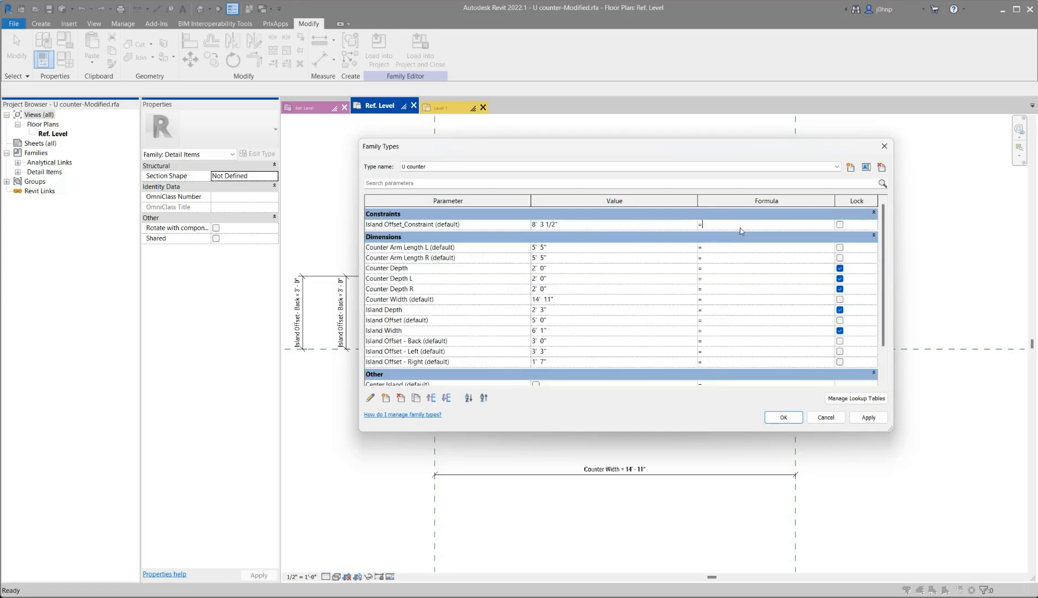
text(if()
key(ctrl+v)
text(t))
click(868, 417)
click(784, 418)
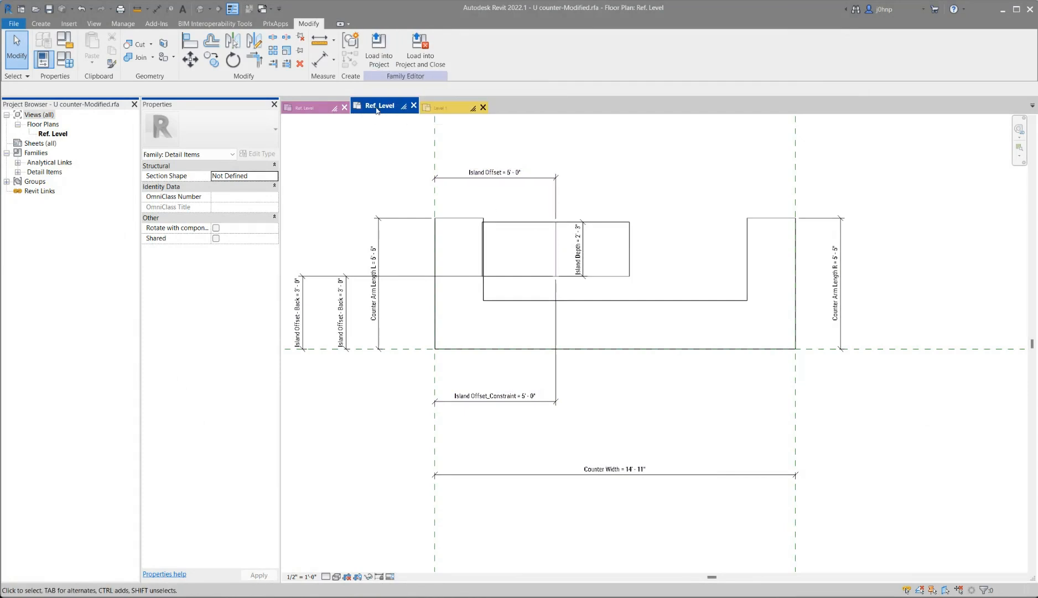
Load the modified family into Project2 and overwrite the existing version.
click(379, 50)
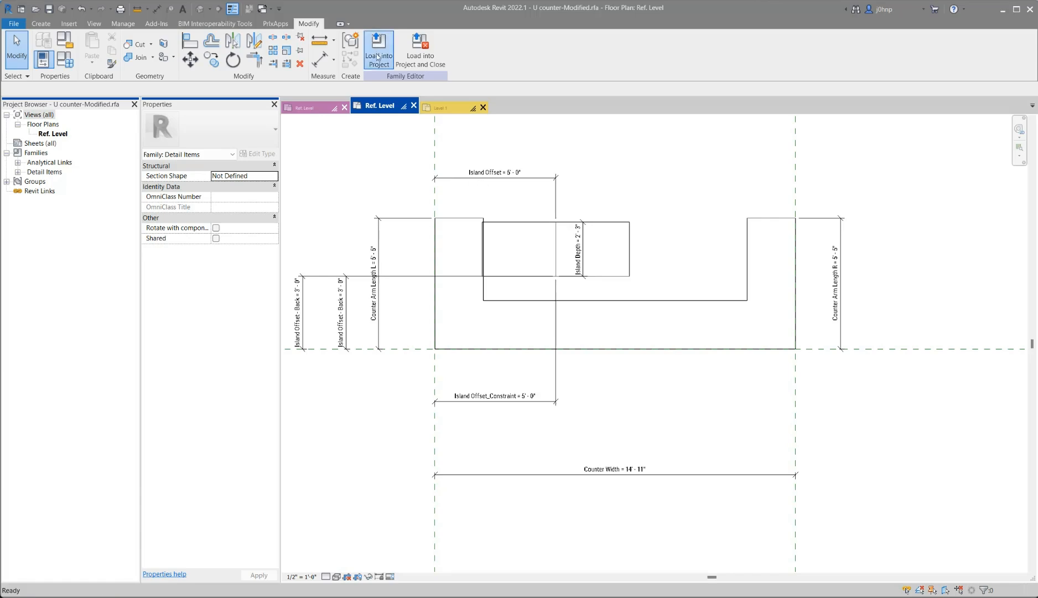
click(504, 388)
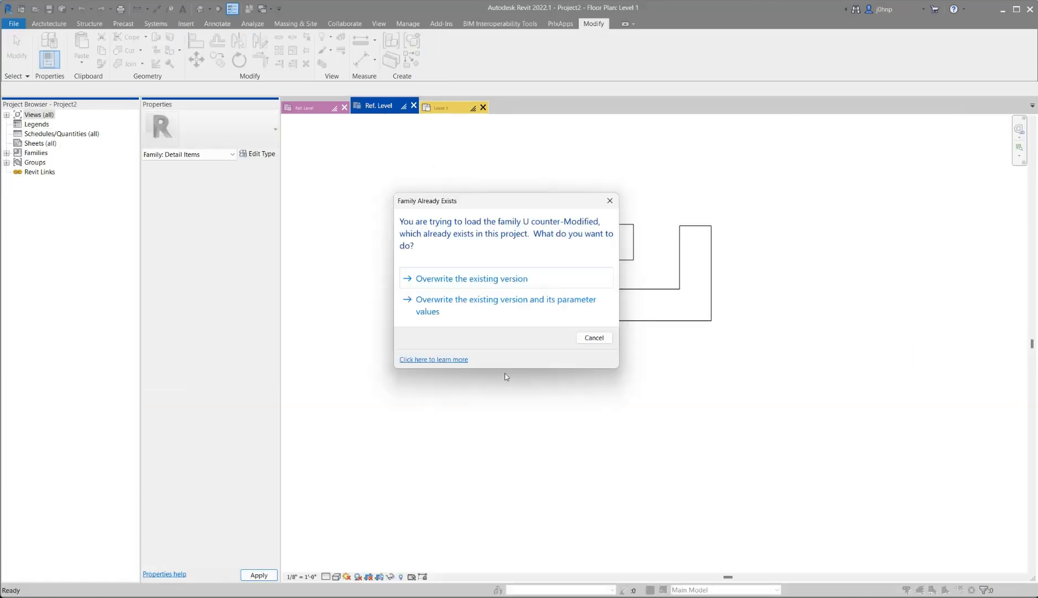
click(520, 277)
Move the placed counter's island to an Island Offset of about 6' 8", and turn on Center Island.
click(584, 244)
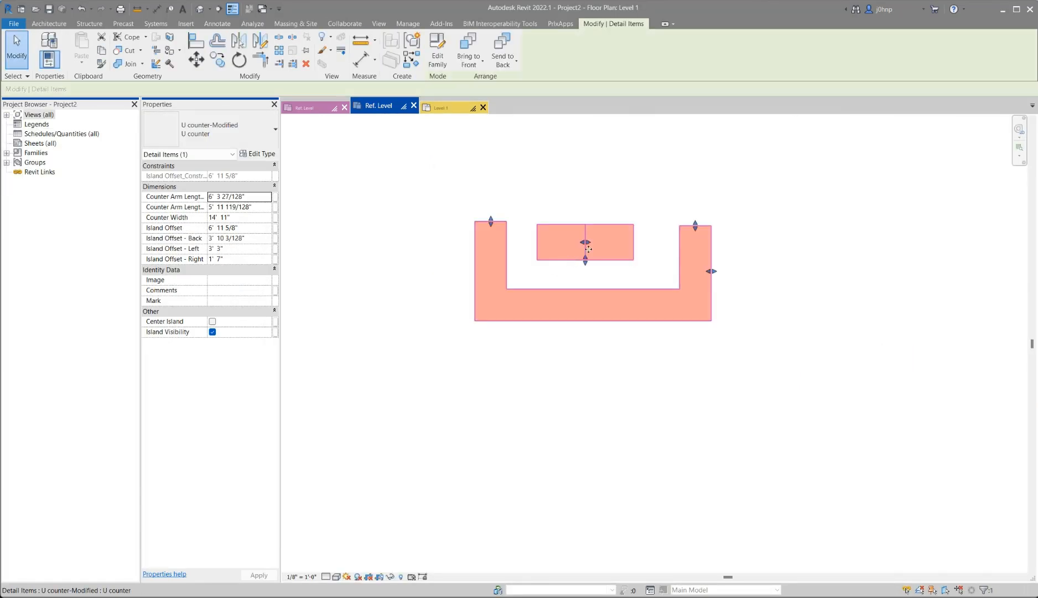
drag(581, 244, 585, 272)
click(618, 389)
click(603, 257)
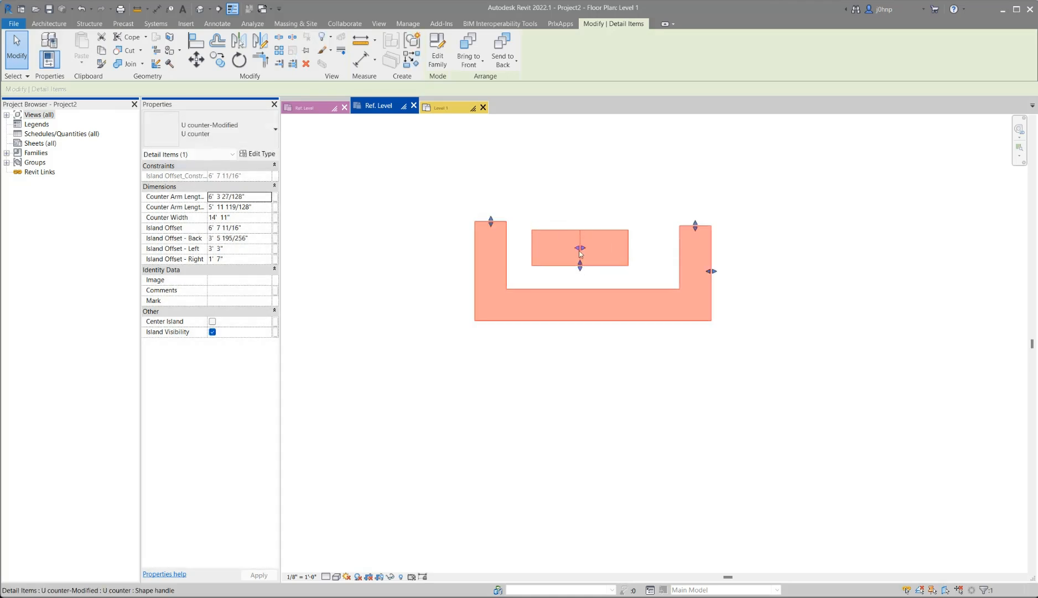
click(213, 321)
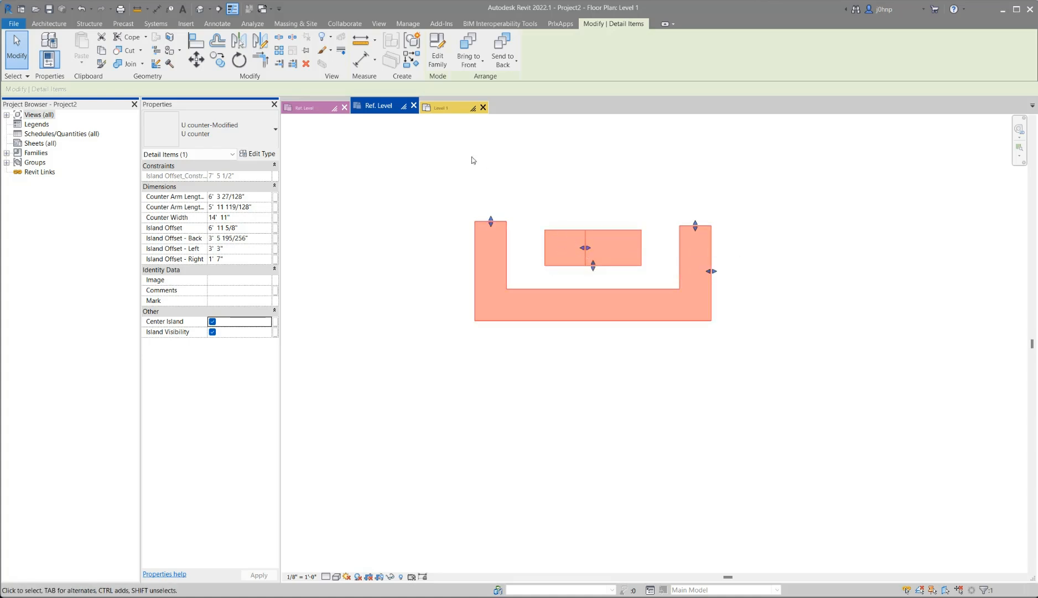
click(394, 149)
In the counter family, link the island's vertical invisible line's visibility to a new instance parameter Island Center Grip grouped under Visibility.
double_click(594, 243)
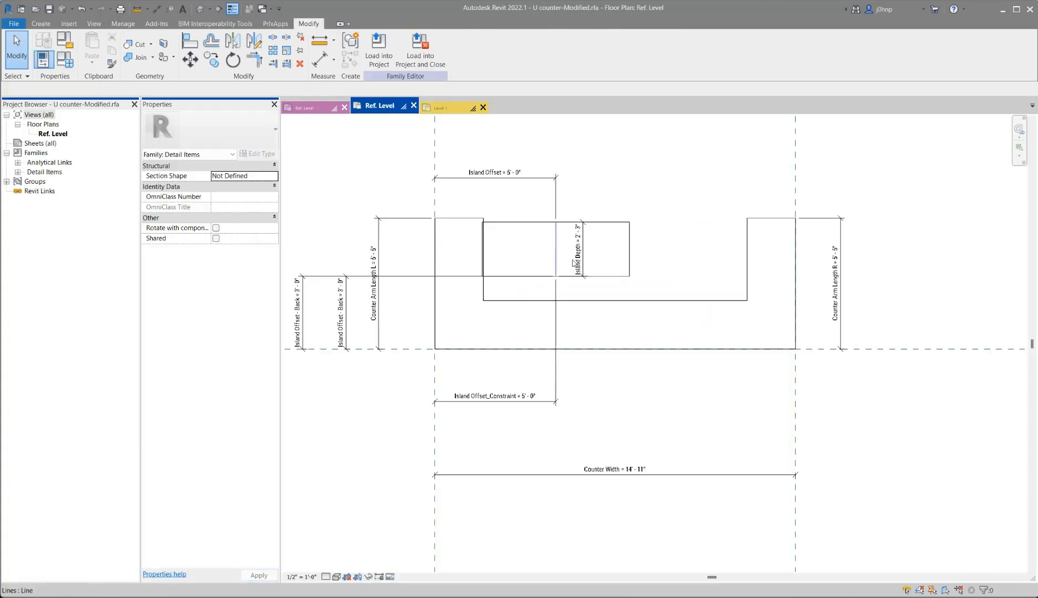
click(559, 251)
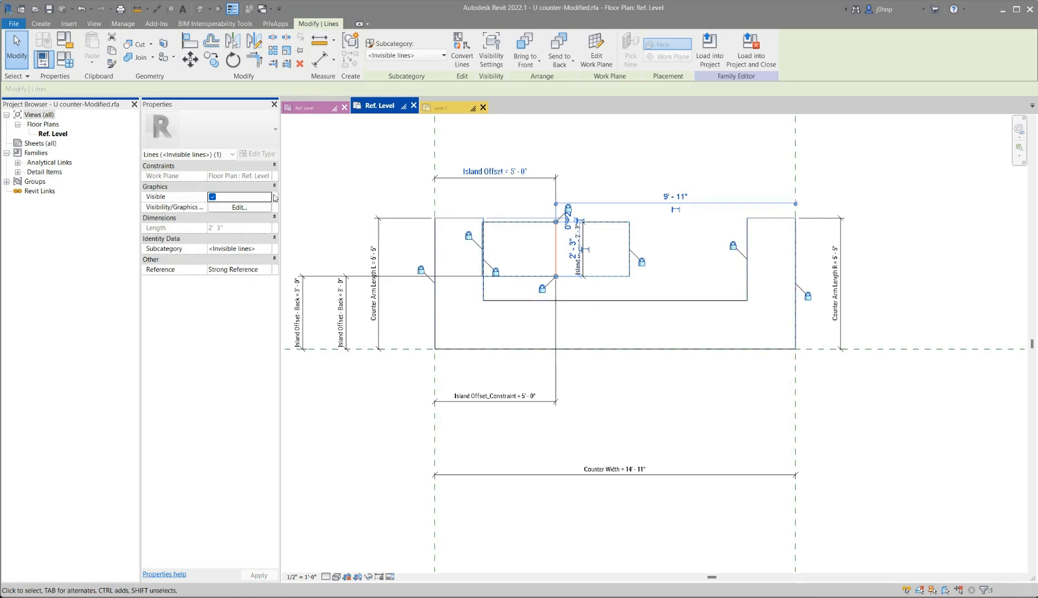
click(275, 197)
click(446, 370)
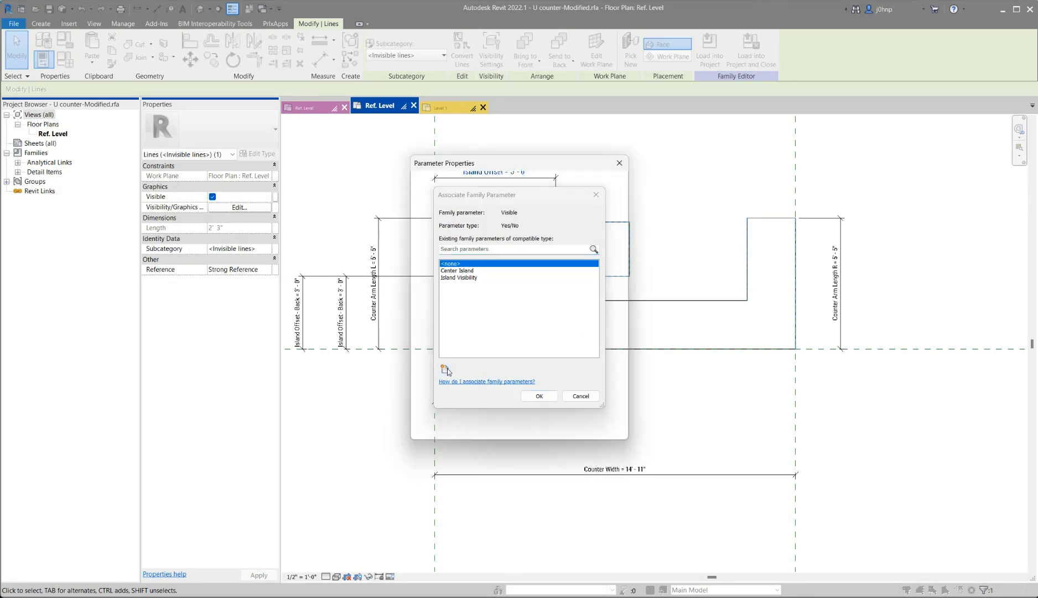
text(Island Center Grip)
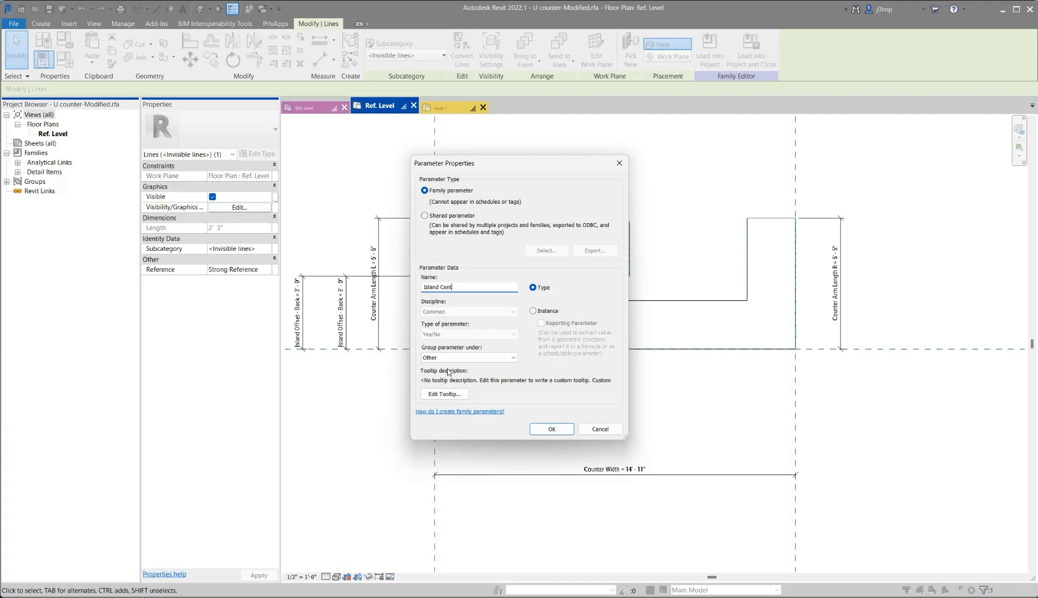
click(532, 311)
click(500, 358)
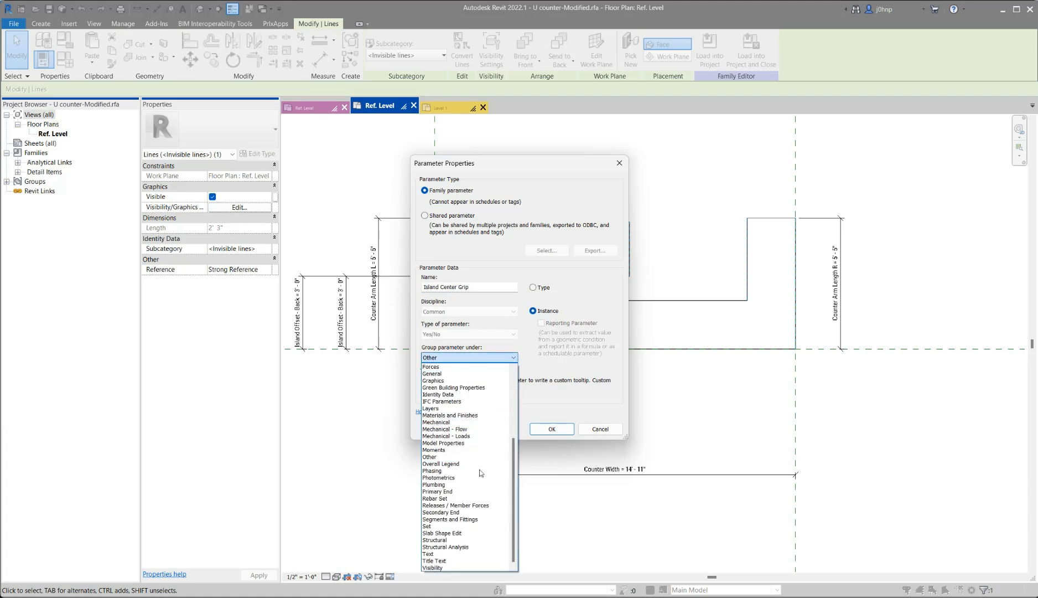
click(454, 567)
click(550, 433)
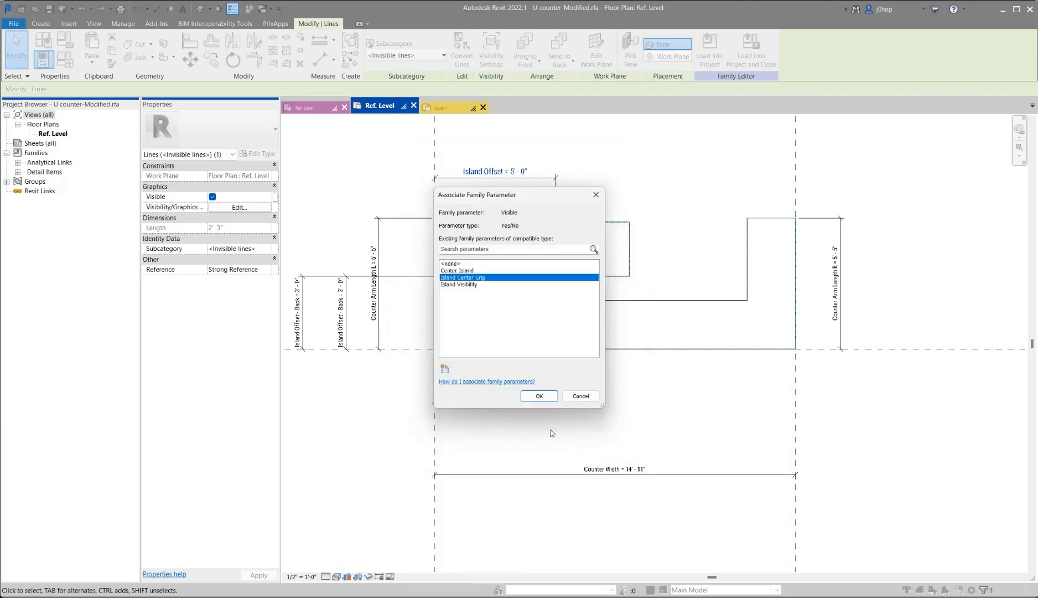
click(541, 397)
Set the Island Center Grip formula to not(Center Island) in the family types.
key(f)
key(t)
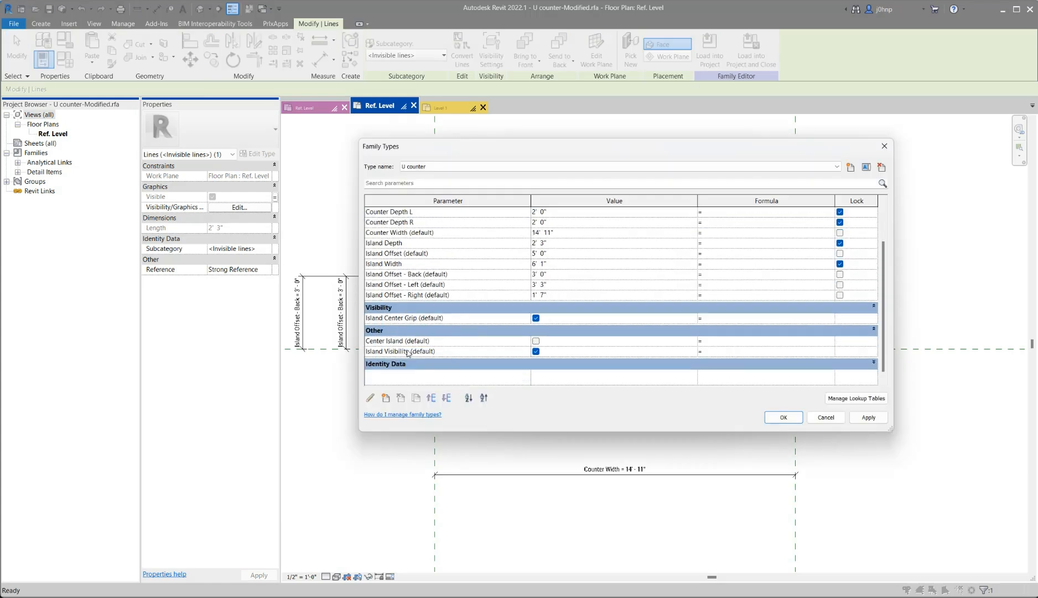
click(744, 318)
key(Return)
click(536, 341)
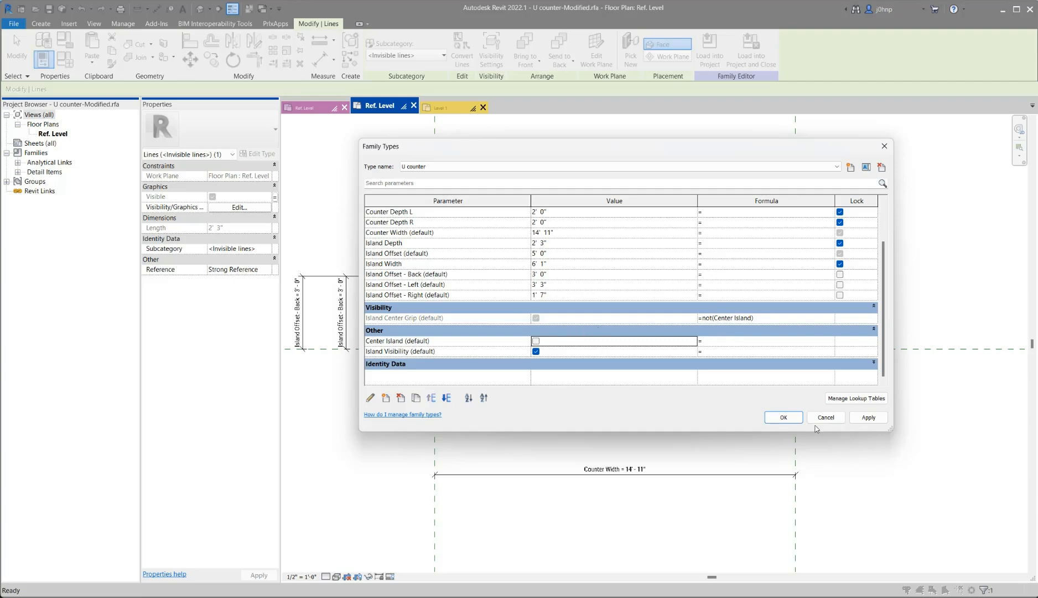
click(784, 417)
Reload the family with its grip visibility control into Project2, overwriting the existing version.
click(379, 50)
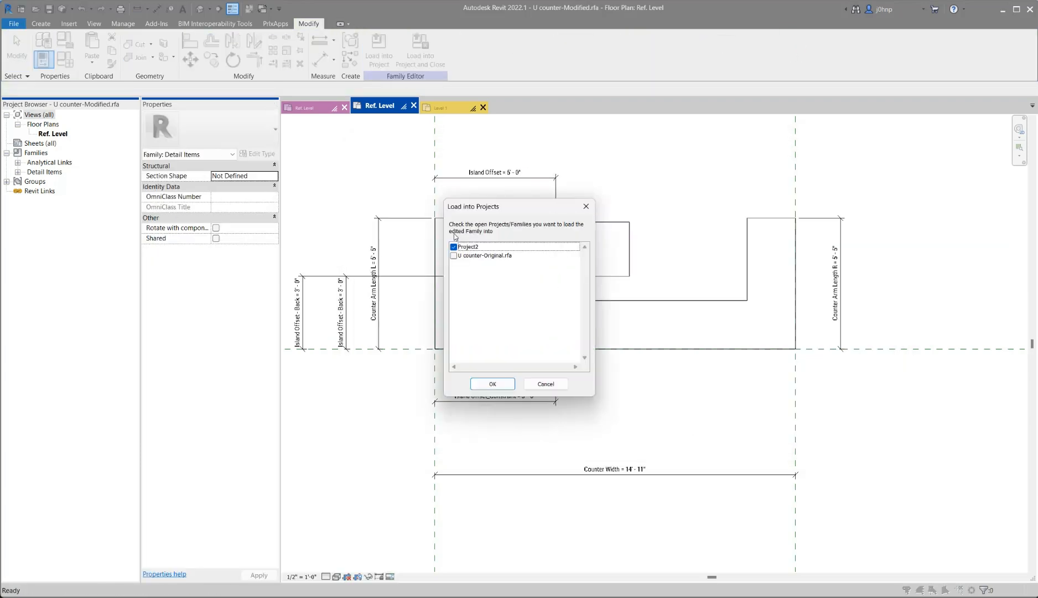
click(495, 383)
click(485, 282)
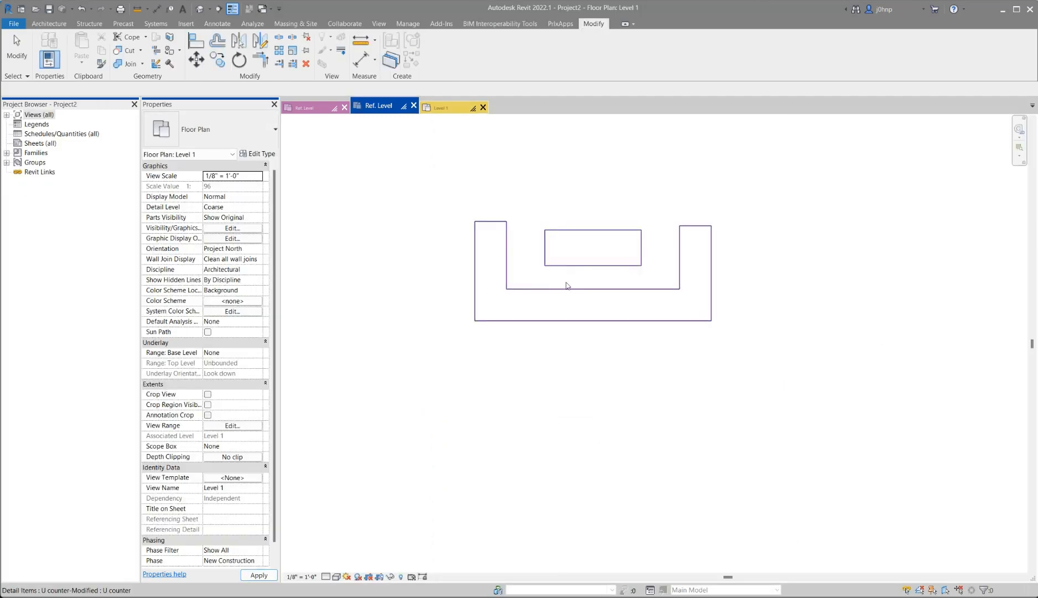
Stretch the placed counter's width to about 15' 1" with Center Island on.
click(576, 269)
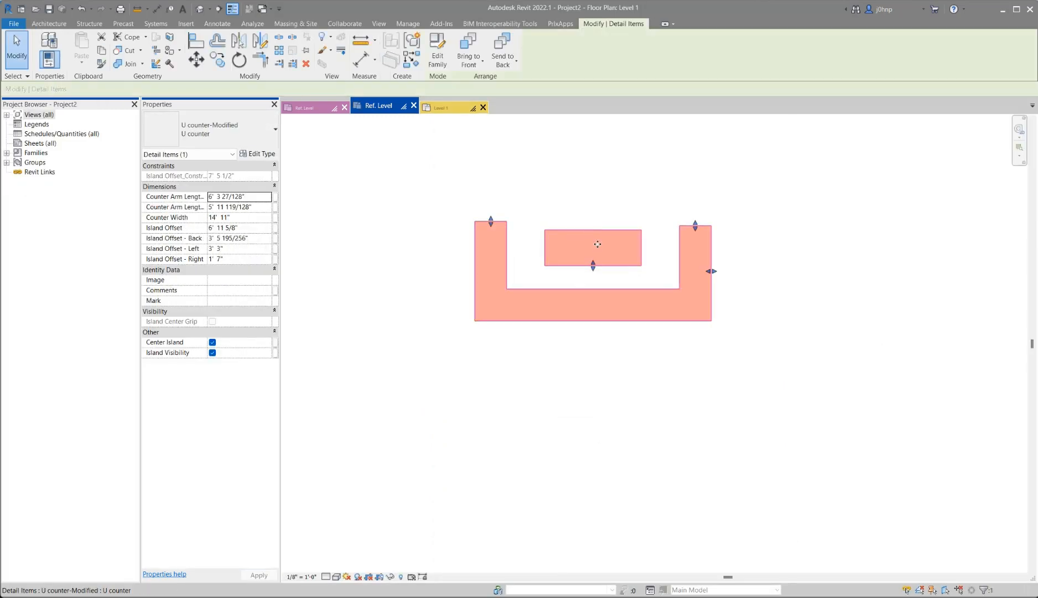
mouse_move(713, 271)
mouse_down()
mouse_move(788, 280)
mouse_move(704, 273)
mouse_move(766, 270)
mouse_move(714, 274)
mouse_up()
click(443, 409)
click(591, 300)
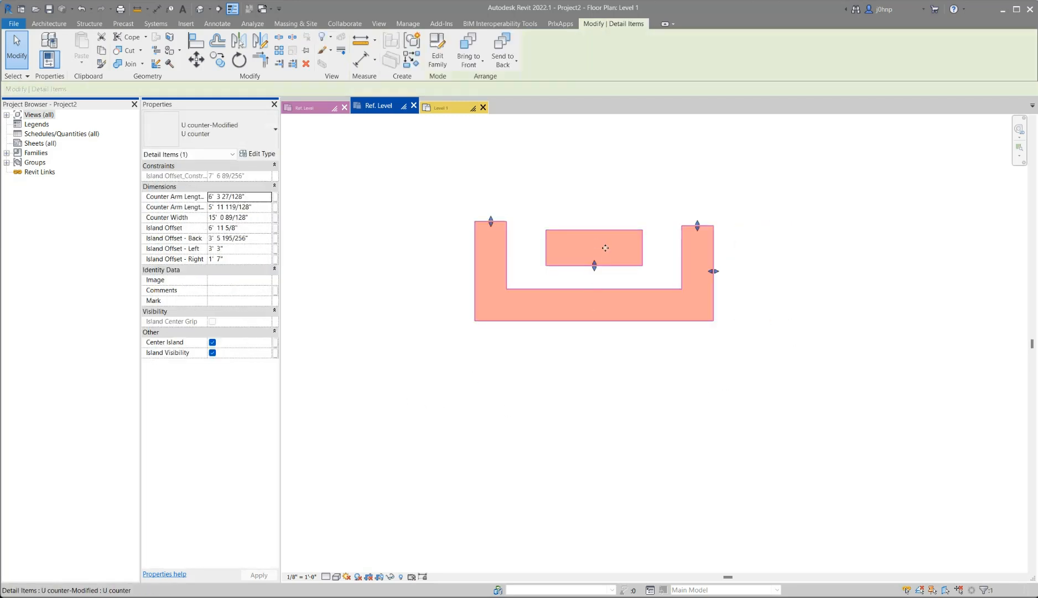
Turn off Center Island, shift the island to an Island Offset of about 7' 0", and turn Center Island back on.
click(212, 343)
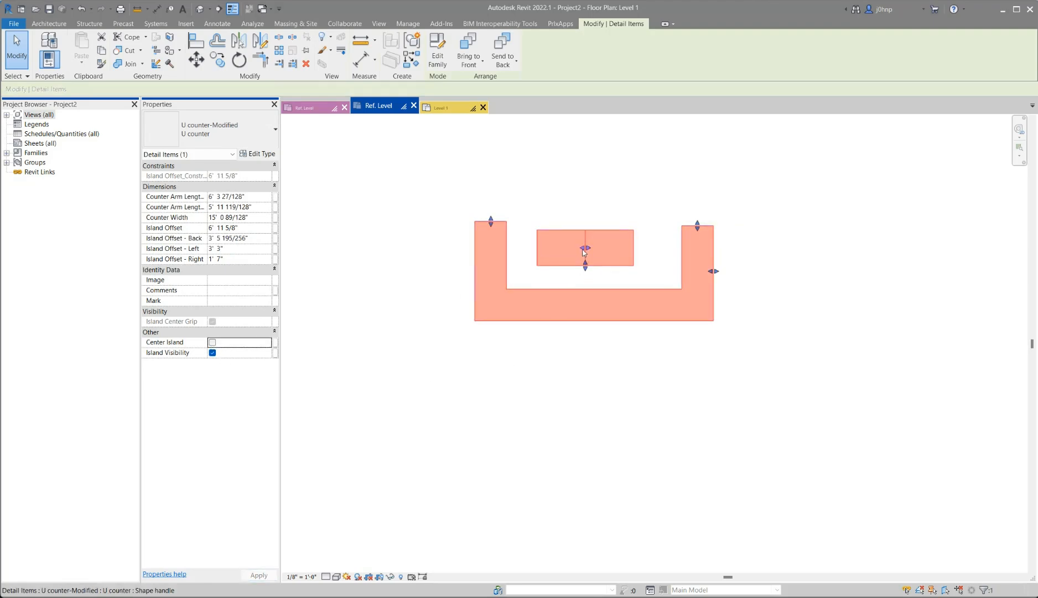
mouse_move(594, 252)
mouse_down()
mouse_move(624, 249)
mouse_move(570, 249)
mouse_move(587, 249)
mouse_up()
click(213, 342)
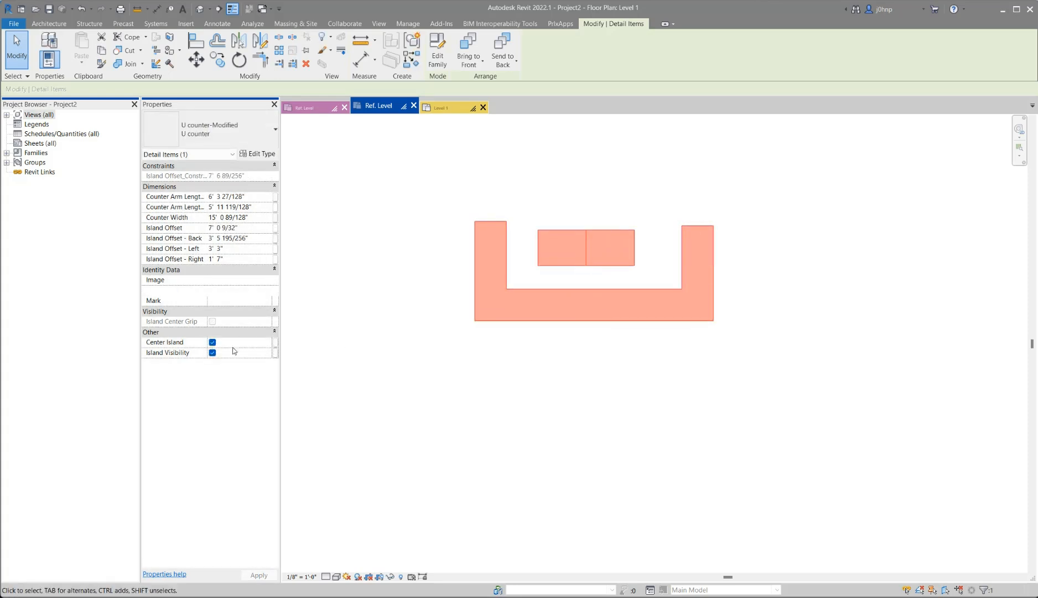
Move the island to a back offset of about 3' 8" and widen the counter to about 16' 10".
mouse_move(597, 269)
mouse_down()
mouse_move(595, 238)
mouse_move(596, 265)
mouse_up()
drag(721, 273, 749, 273)
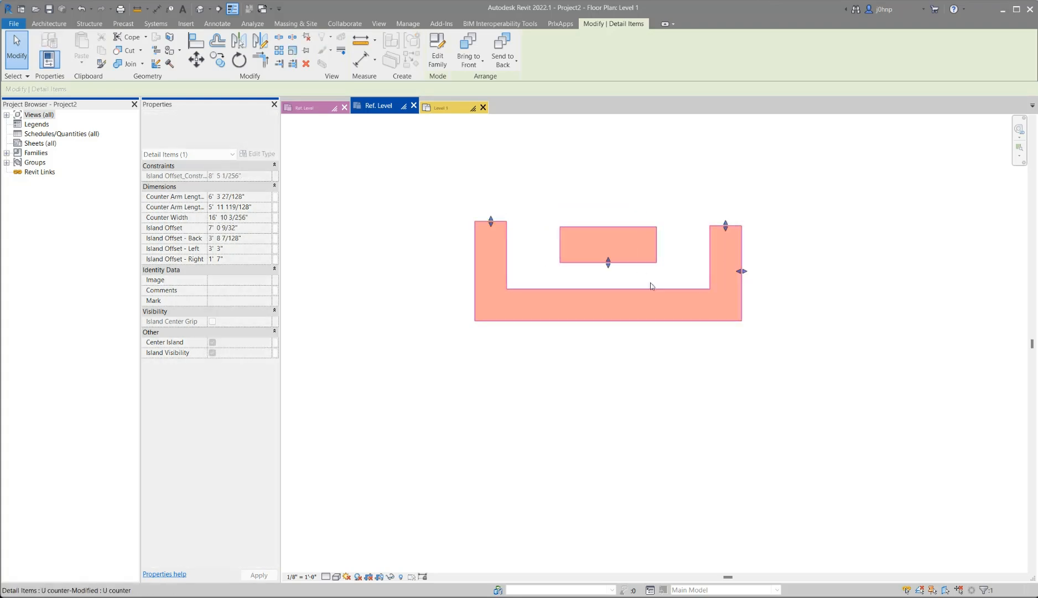
Turn off Center Island and move the island to an Island Offset of about 6' 7" and a back offset of about 3' 2".
click(213, 343)
drag(582, 263, 621, 254)
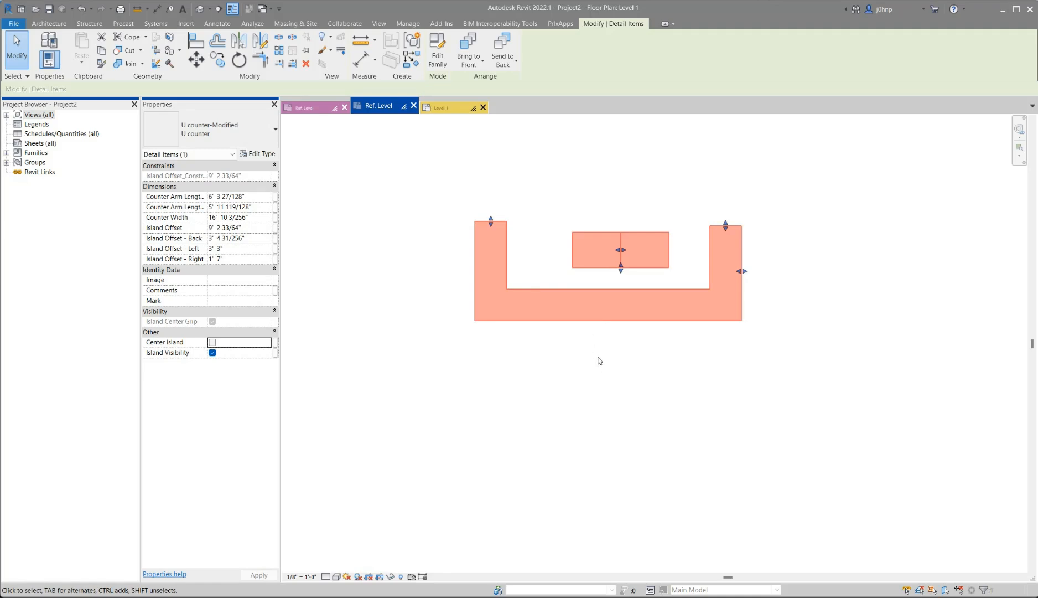
drag(621, 268, 578, 252)
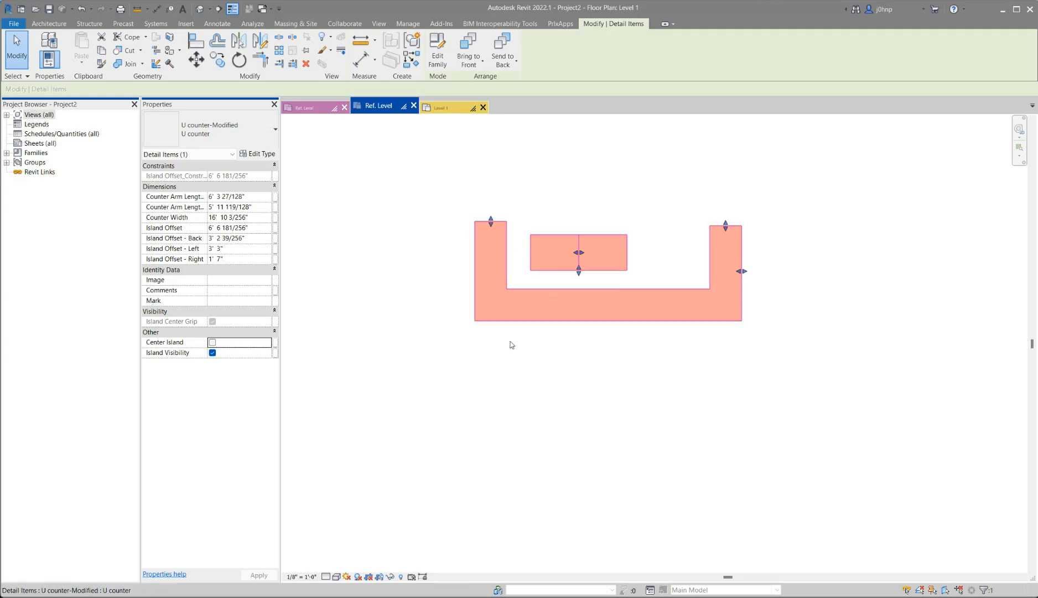
click(545, 374)
Lengthen the left arm to about 7' 0" and the right arm to about 7' 7", and slide the island to about 8' 1" offset.
click(574, 274)
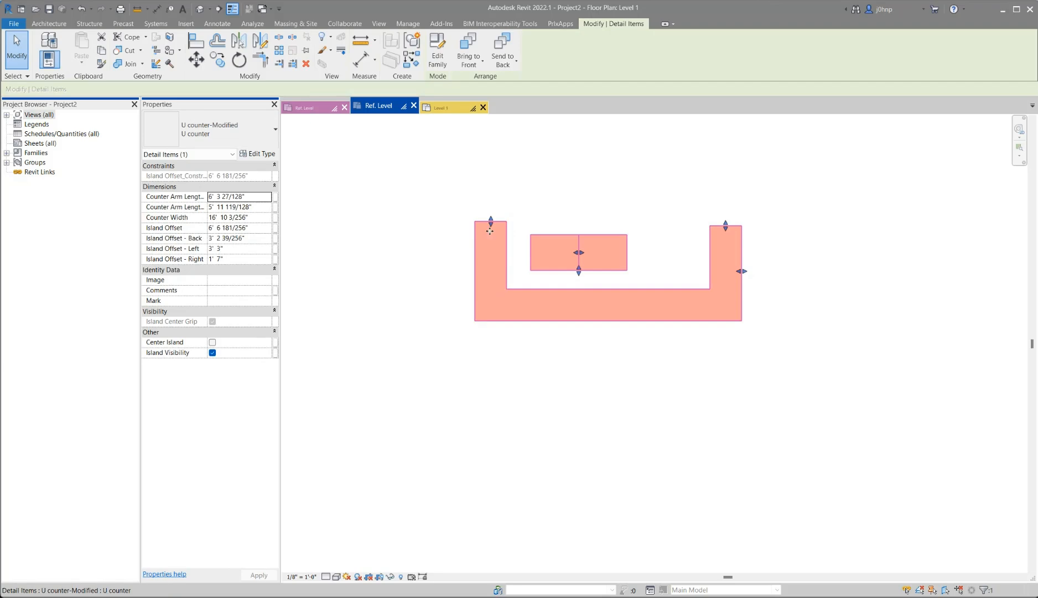
mouse_move(491, 223)
mouse_down()
mouse_move(491, 239)
mouse_move(491, 211)
mouse_up()
drag(726, 226, 725, 202)
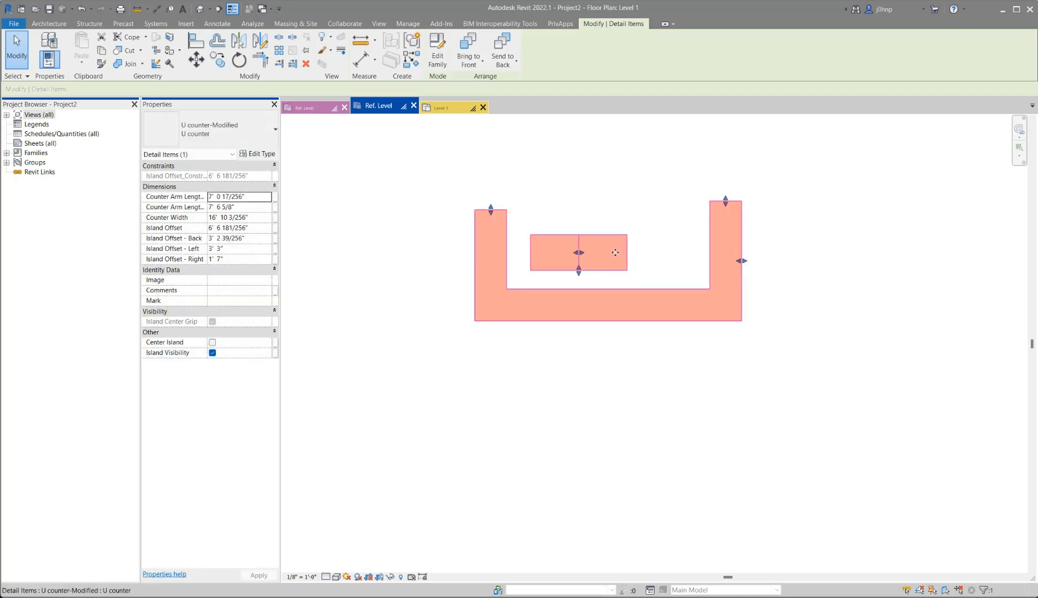
drag(615, 253, 603, 252)
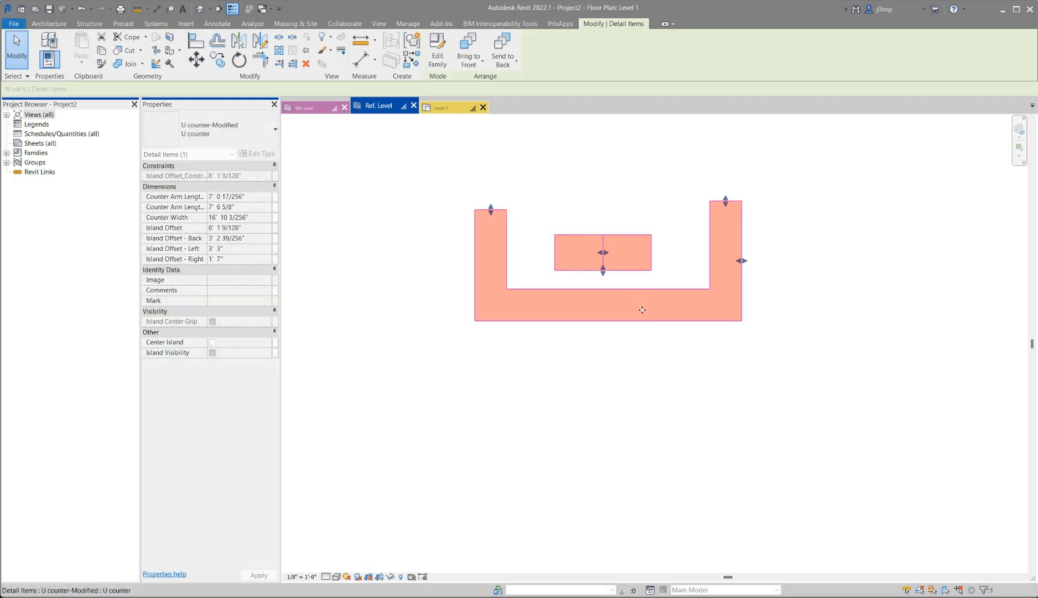
Turn off Island Visibility, reselect the counter to check its remaining lines and grips, and turn Island Visibility back on.
click(213, 353)
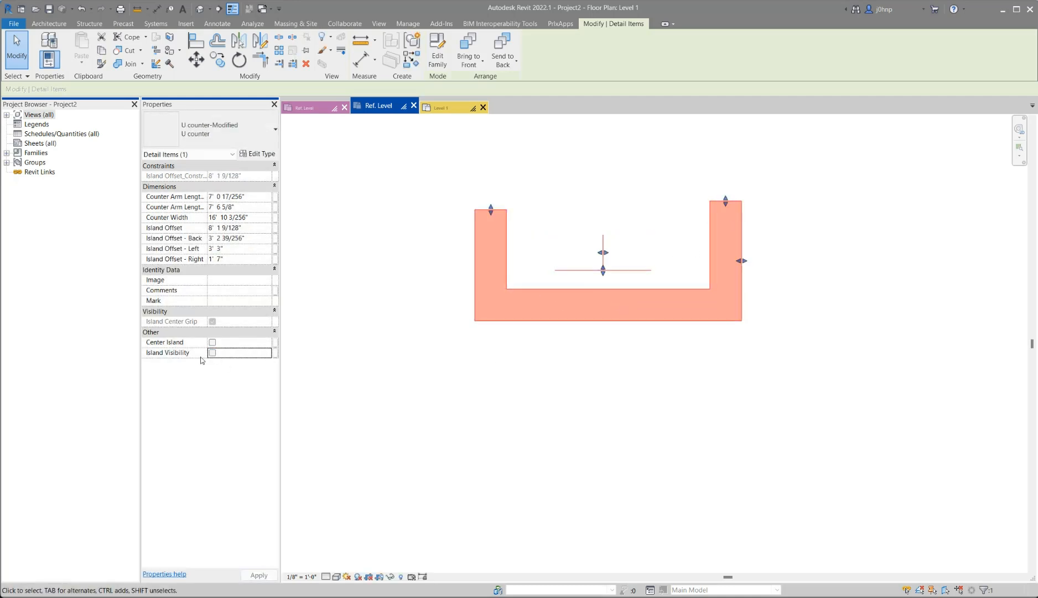
click(503, 343)
click(520, 321)
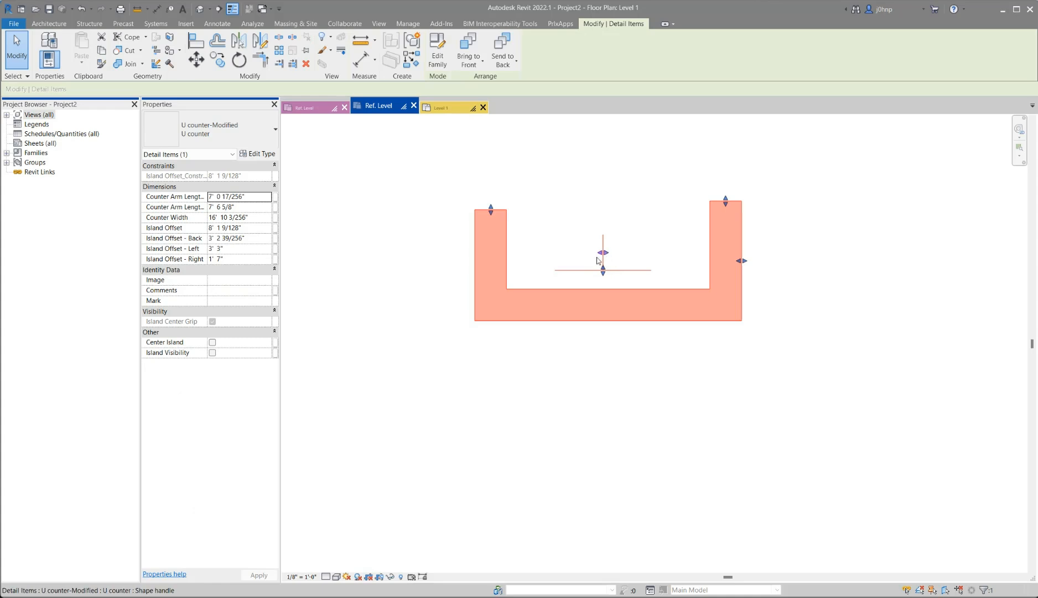
click(213, 353)
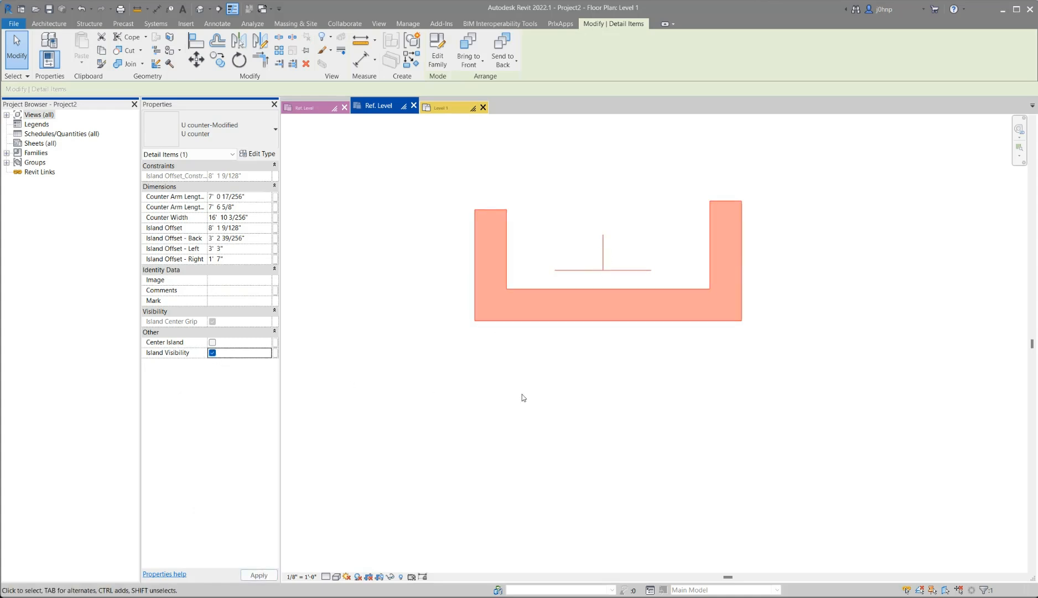
Open the counter family for editing and set the Island Offset dimension to 6' 0".
double_click(623, 275)
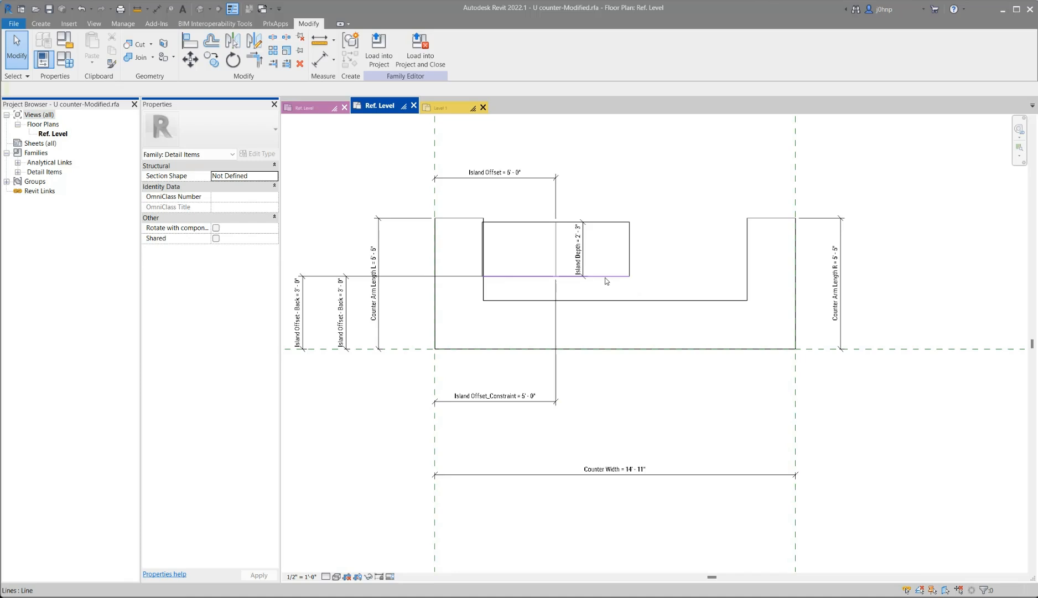
click(523, 176)
click(517, 172)
text(6)
key(Return)
click(679, 195)
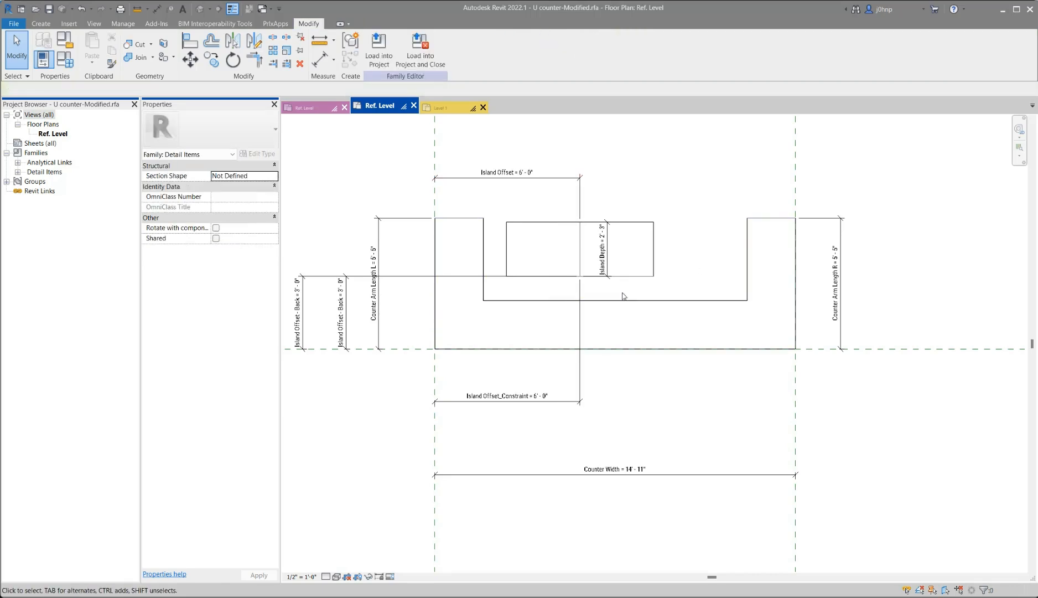
Examine the overlapping elements along the island's lower edge and the Island Offset - Back dimension attached there.
middle_drag(656, 287, 740, 277)
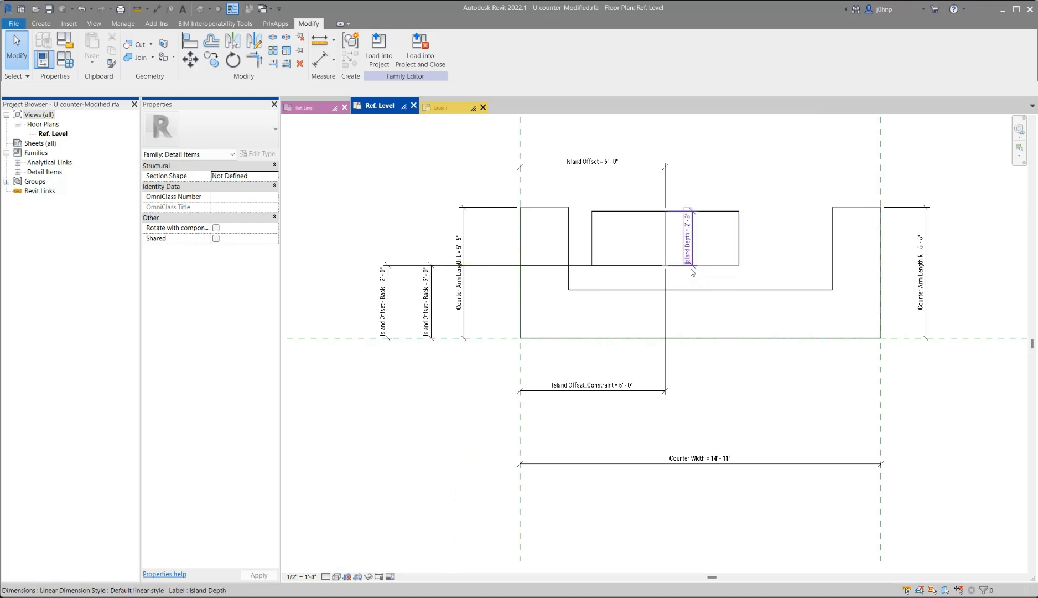
key(Tab)
key(Tab)
key(Tab)
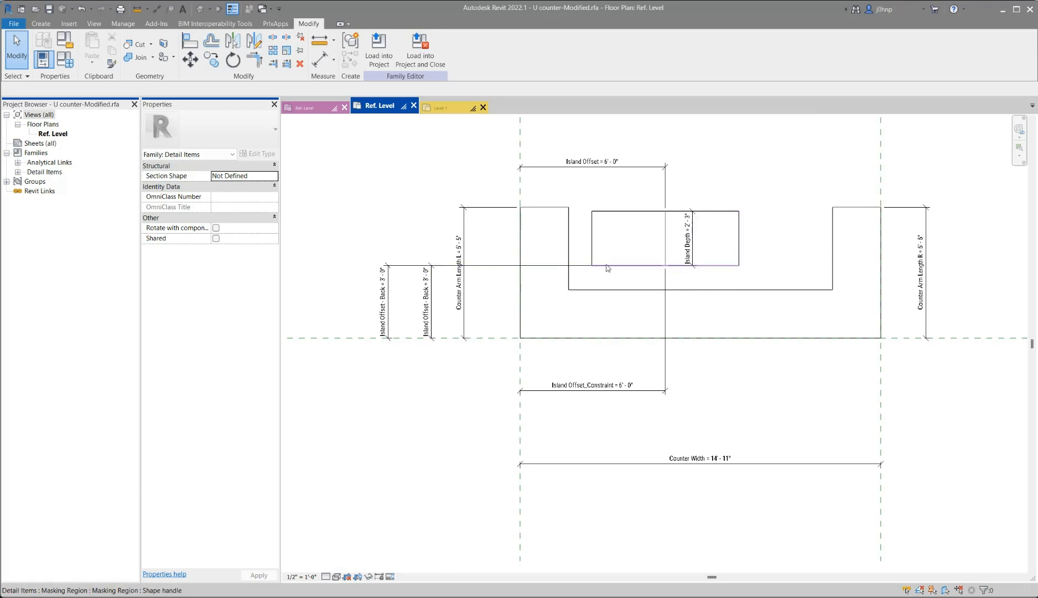
click(607, 268)
key(Escape)
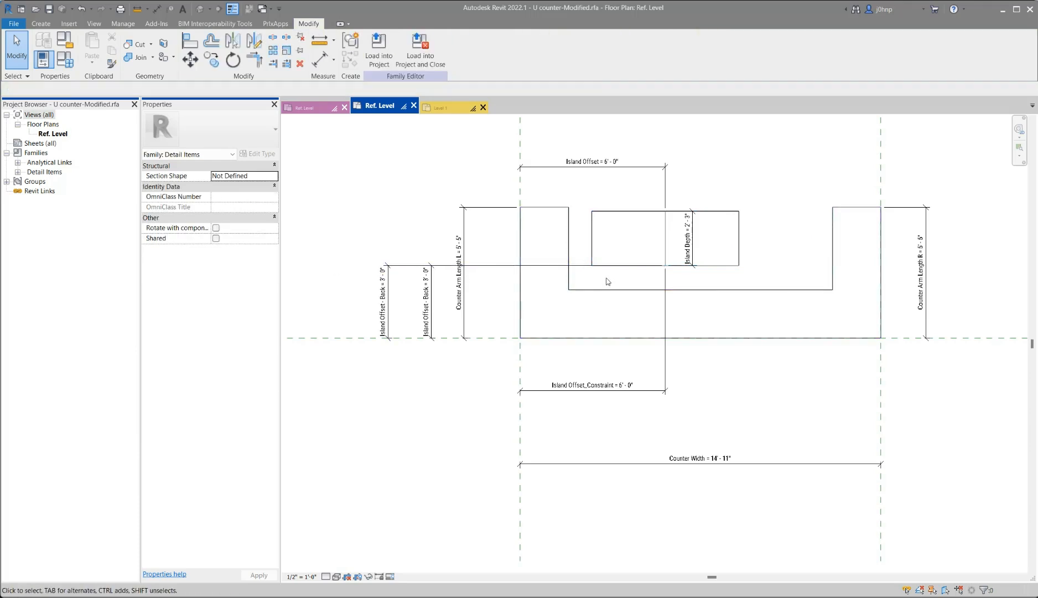
click(425, 261)
scroll(441, 318, up, 1)
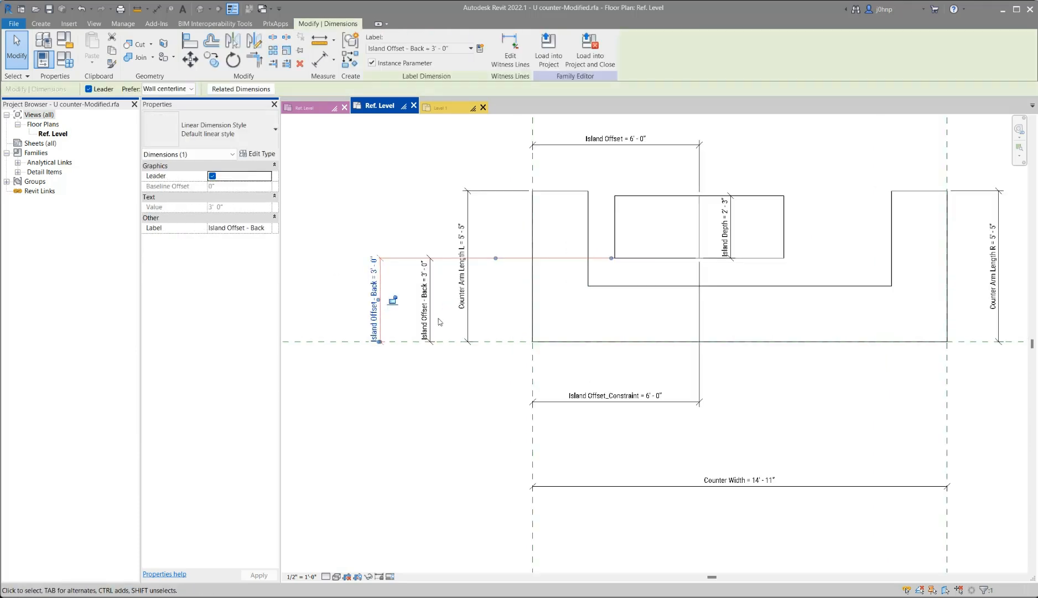
scroll(440, 321, up, 1)
key(Escape)
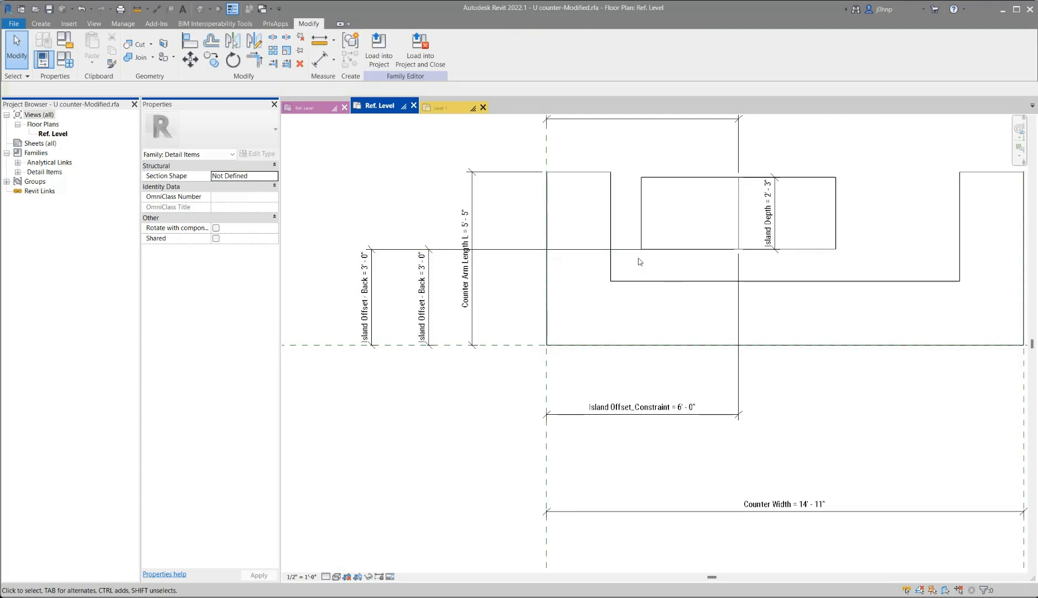
Associate the visibility of the invisible line along the island's lower edge with the Island Visibility parameter.
click(667, 249)
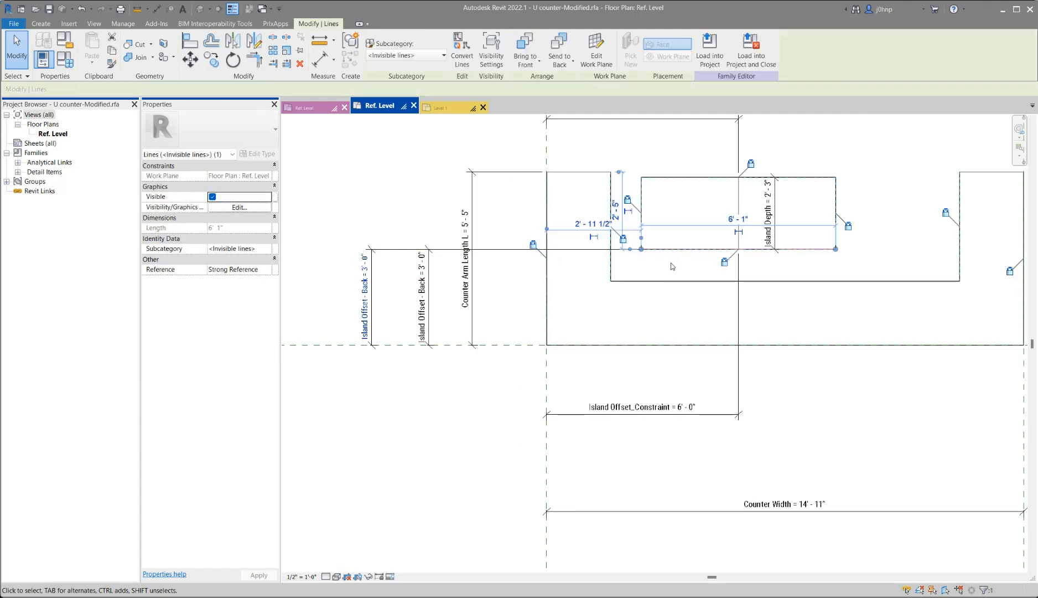
click(276, 197)
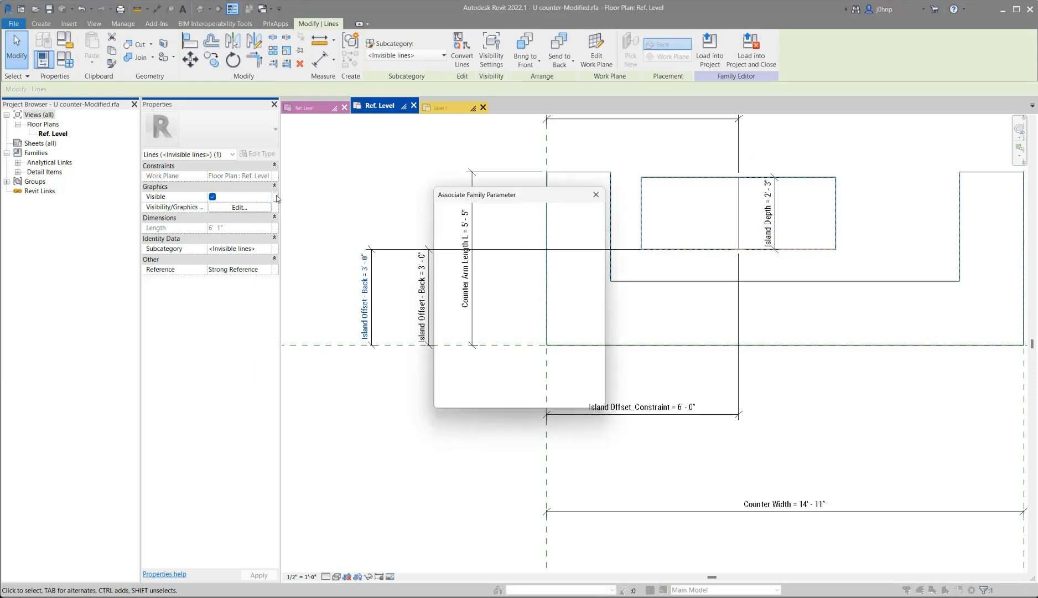
click(476, 285)
click(539, 397)
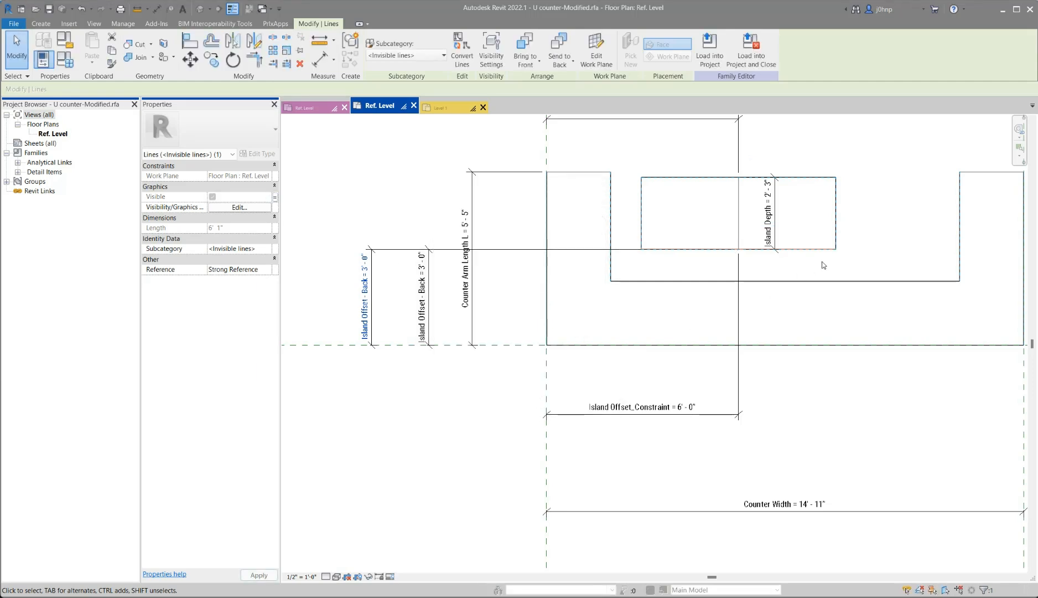
click(843, 259)
key(Escape)
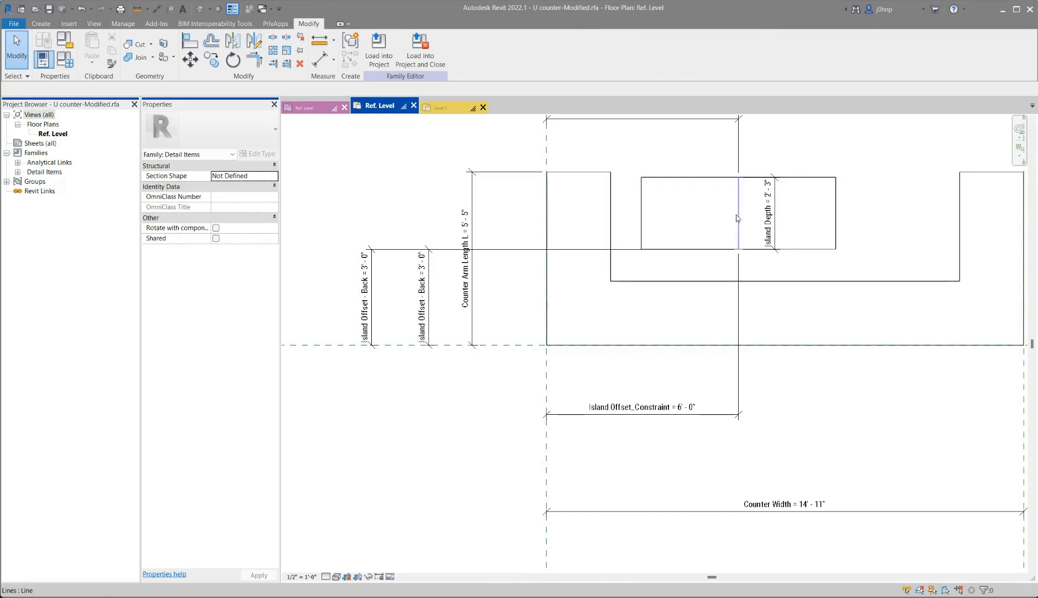
Reload the family into Project2, overwriting the existing version, and turn off Island Visibility on the placed counter to check its grips.
click(378, 50)
click(509, 381)
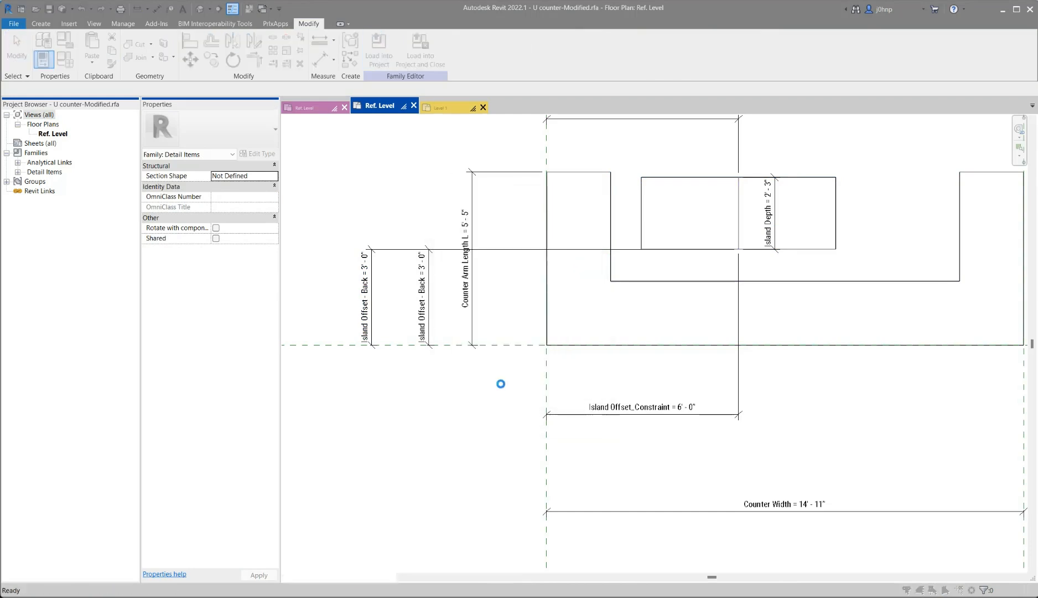
click(502, 280)
click(597, 288)
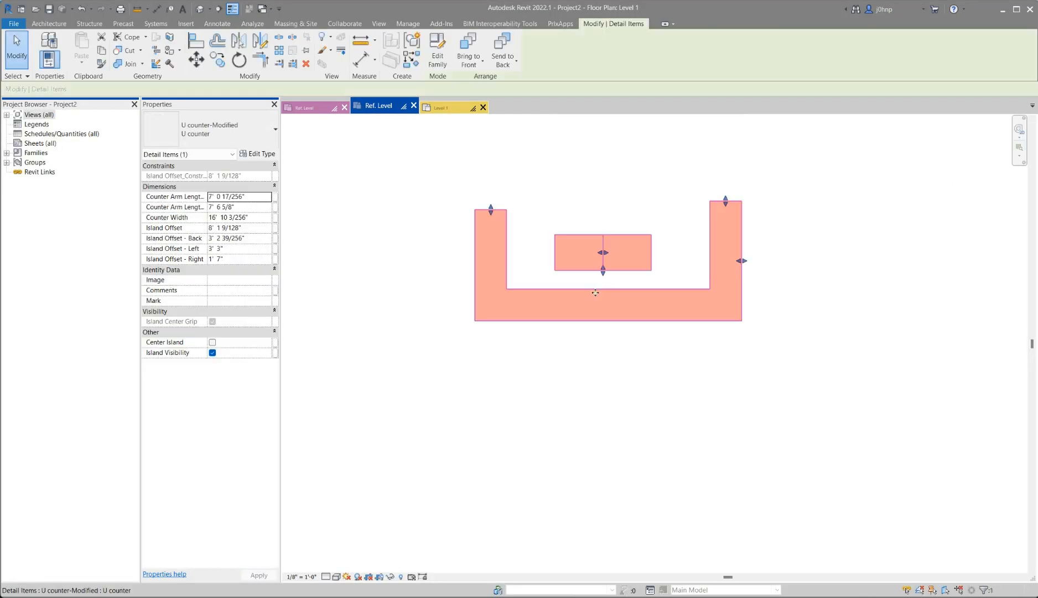
click(212, 352)
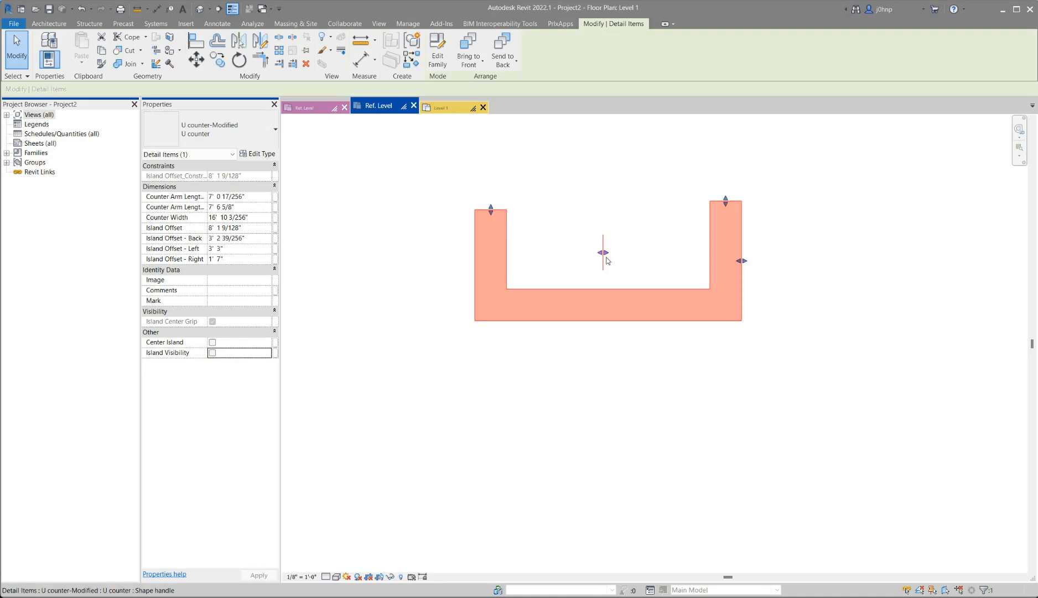
click(596, 260)
click(603, 258)
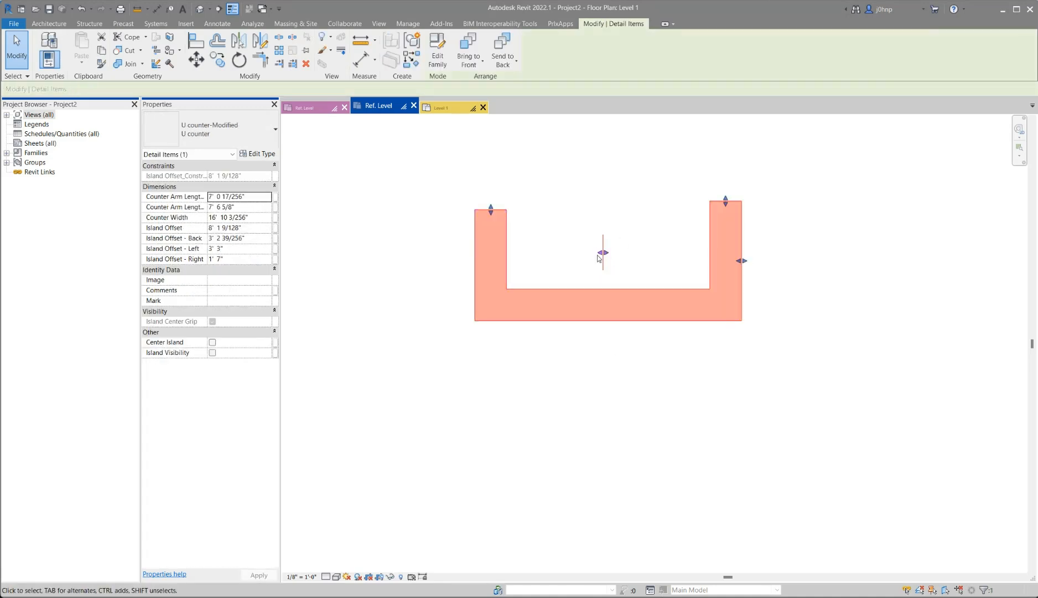
Open the counter family for editing and bring up its Family Types parameters.
click(437, 53)
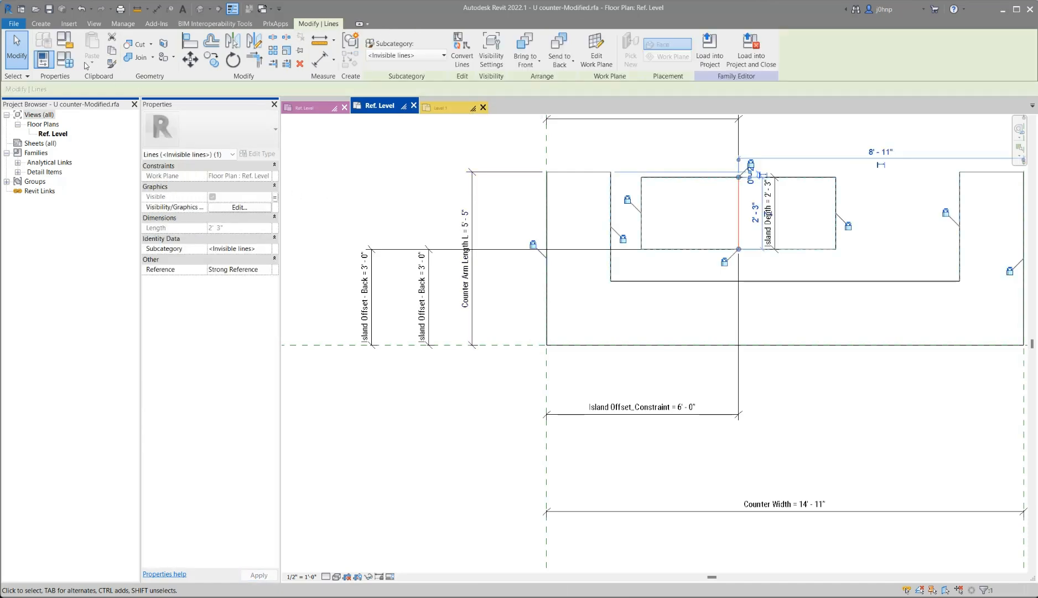
click(65, 57)
scroll(602, 280, down, 2)
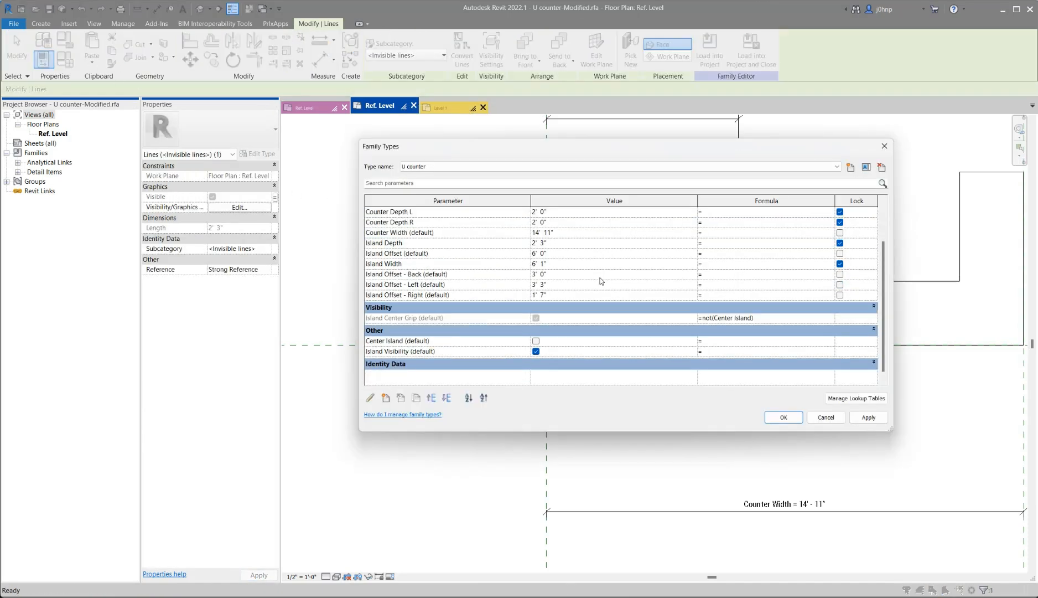
click(764, 319)
click(751, 318)
click(761, 319)
text(or)
key(BackSpace)
key(BackSpace)
key(BackSpace)
key(BackSpace)
Set the Island Center Grip formula to if(Island Visibility, not(Center Island), Island Visibility) and widen the formula column to show it in full.
drag(763, 319, 692, 307)
key(ctrl+c)
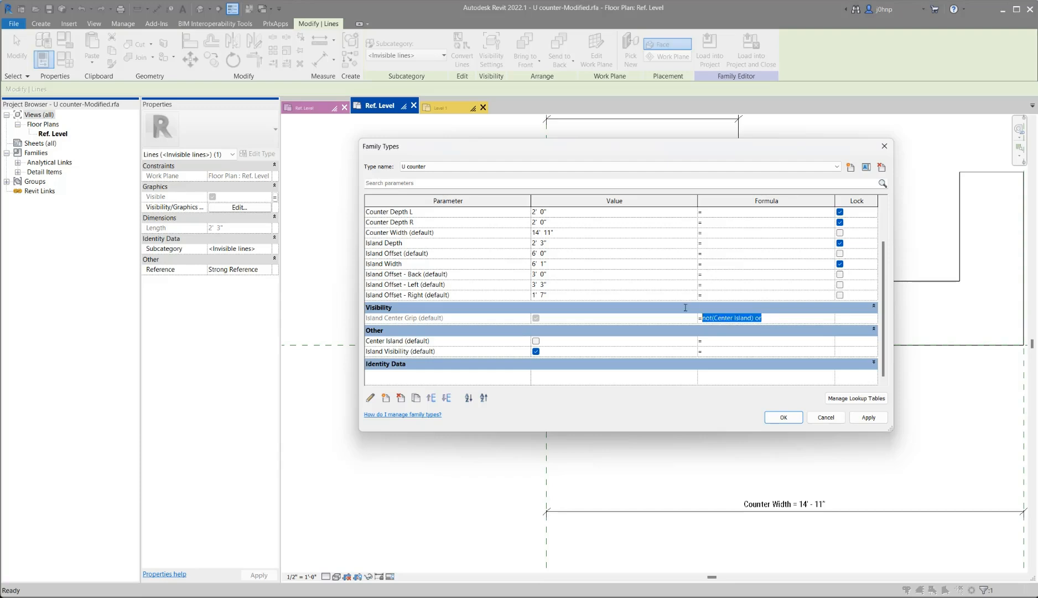
key(Right)
key(shift+Home)
key(BackSpace)
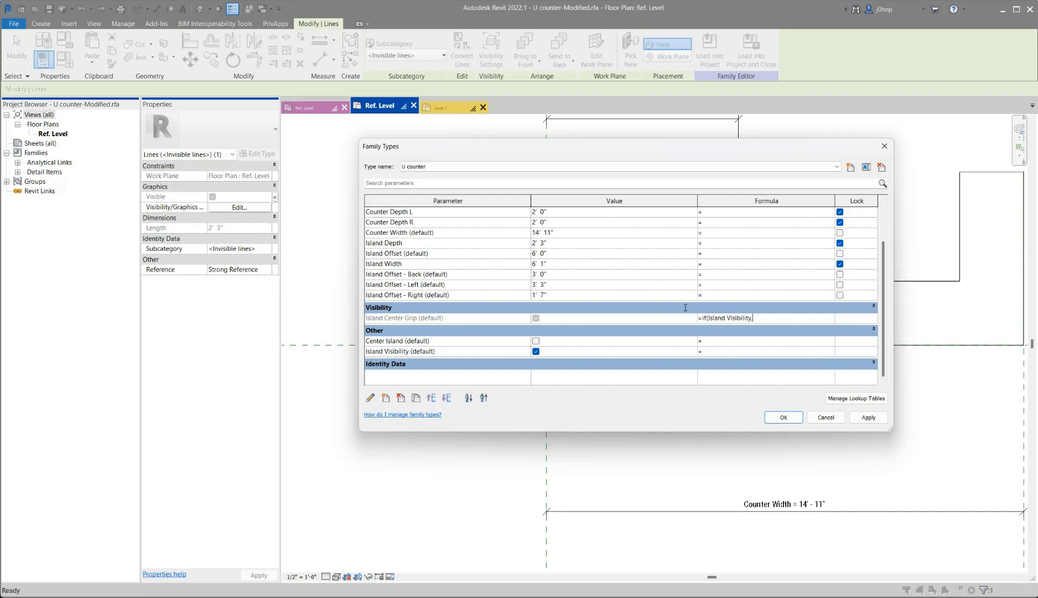
key(ctrl+v)
text(ibility))
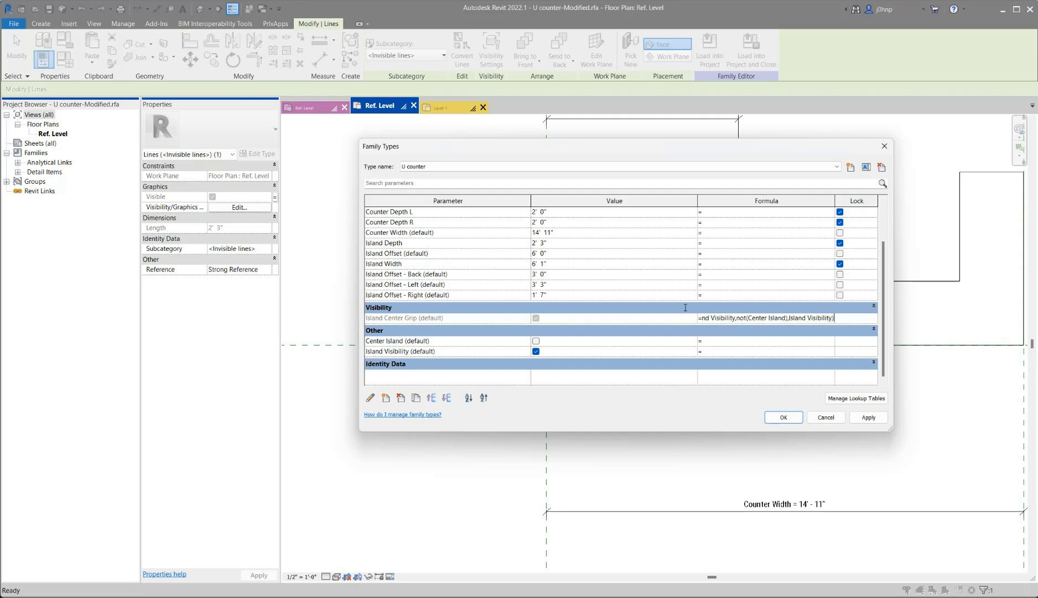
drag(696, 204, 607, 204)
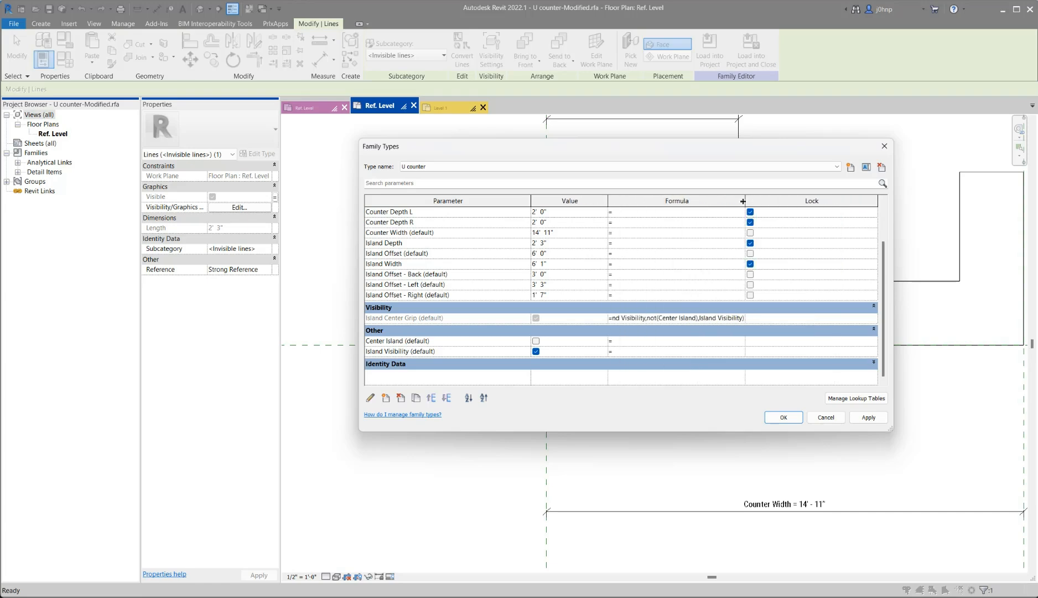
drag(747, 200, 854, 201)
click(764, 297)
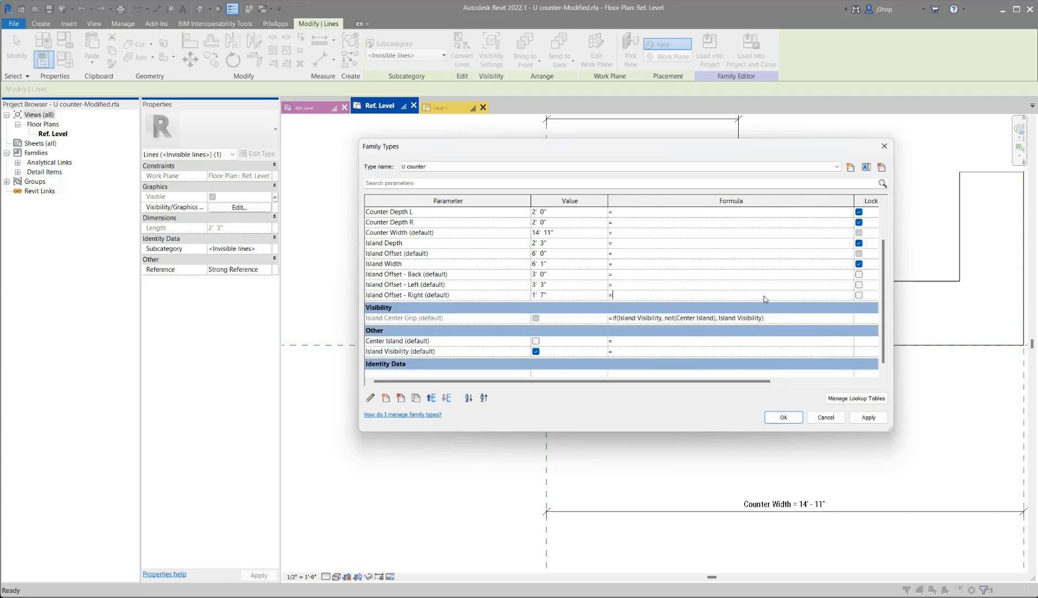
Test the Center Island setting against the new grip formula, leave it off, and apply the family type changes.
click(535, 341)
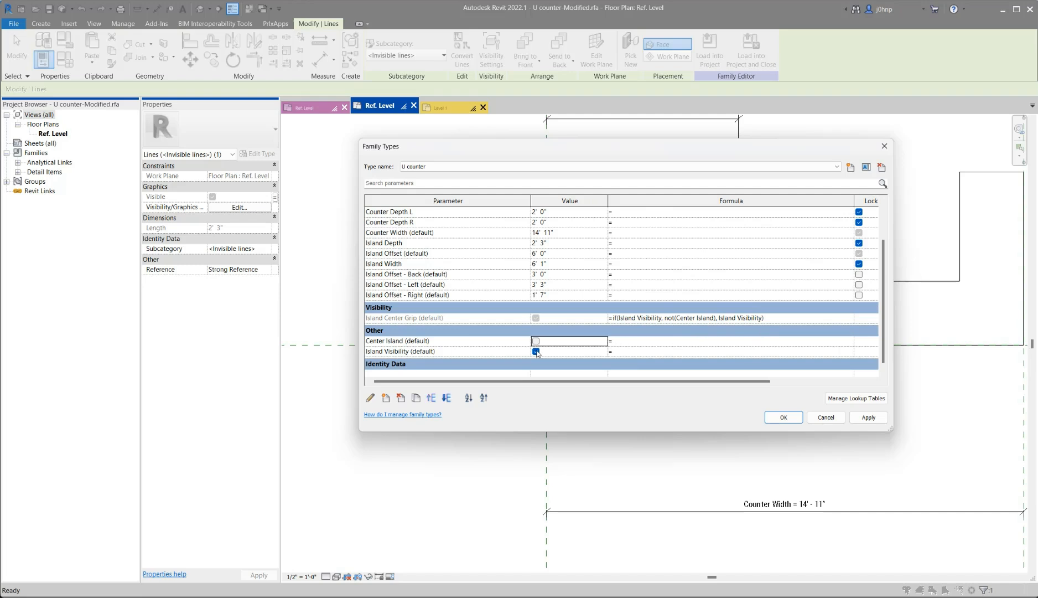
click(671, 318)
click(536, 341)
click(536, 340)
click(867, 417)
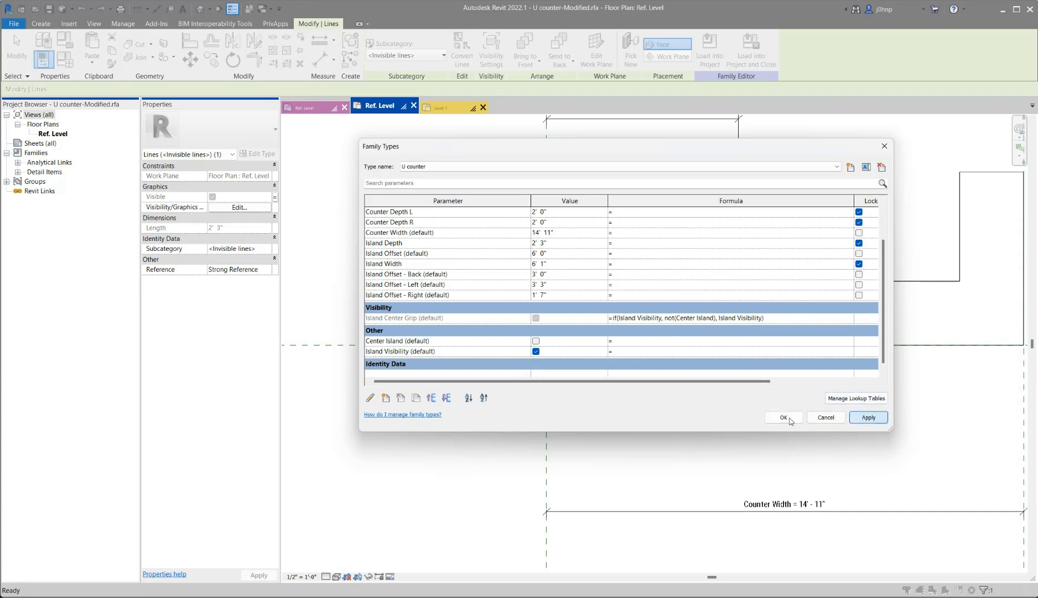
click(783, 417)
Load the revised counter family into Project2 and overwrite the existing version.
key(Escape)
click(379, 50)
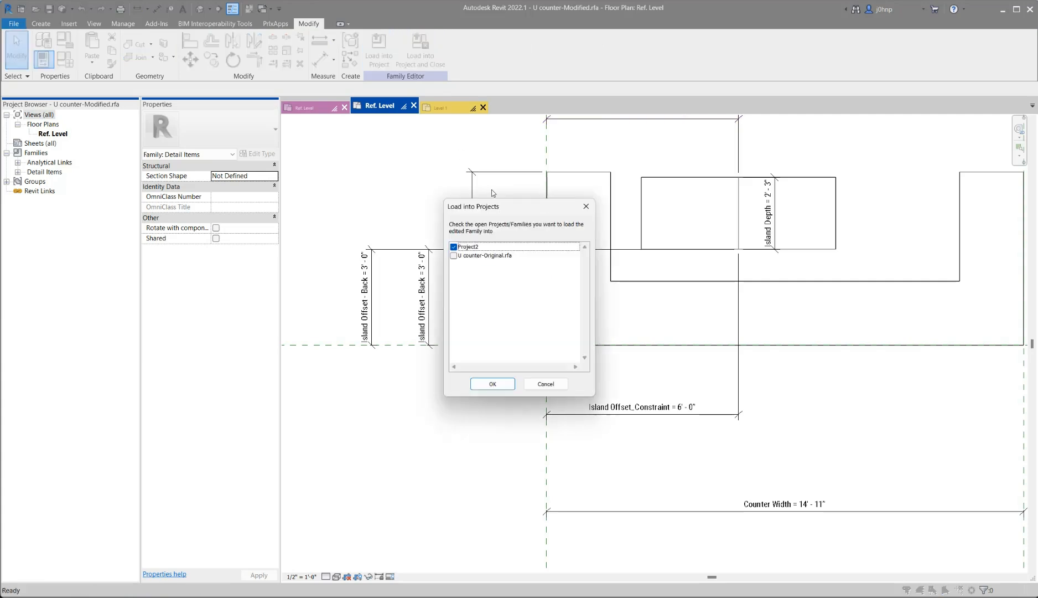
click(493, 384)
click(490, 291)
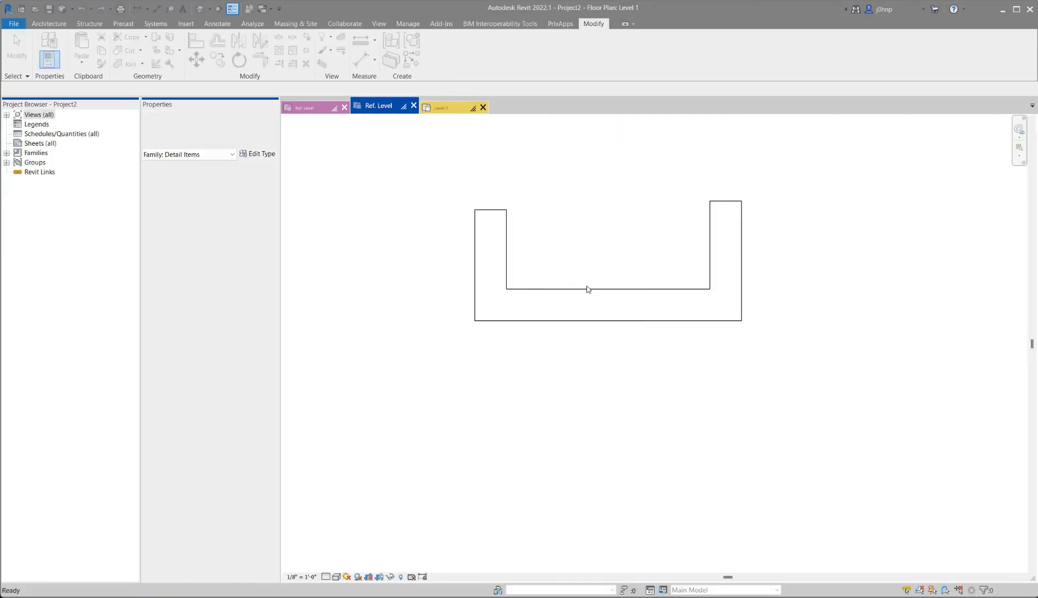
Turn on Center Island and Island Visibility for the placed counter.
click(589, 293)
click(212, 342)
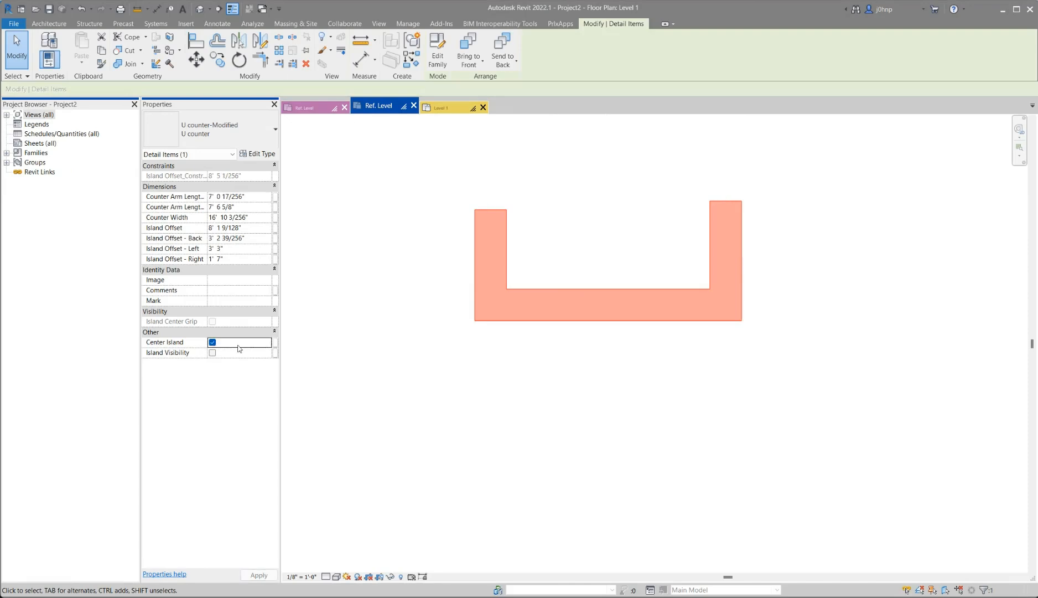
click(213, 353)
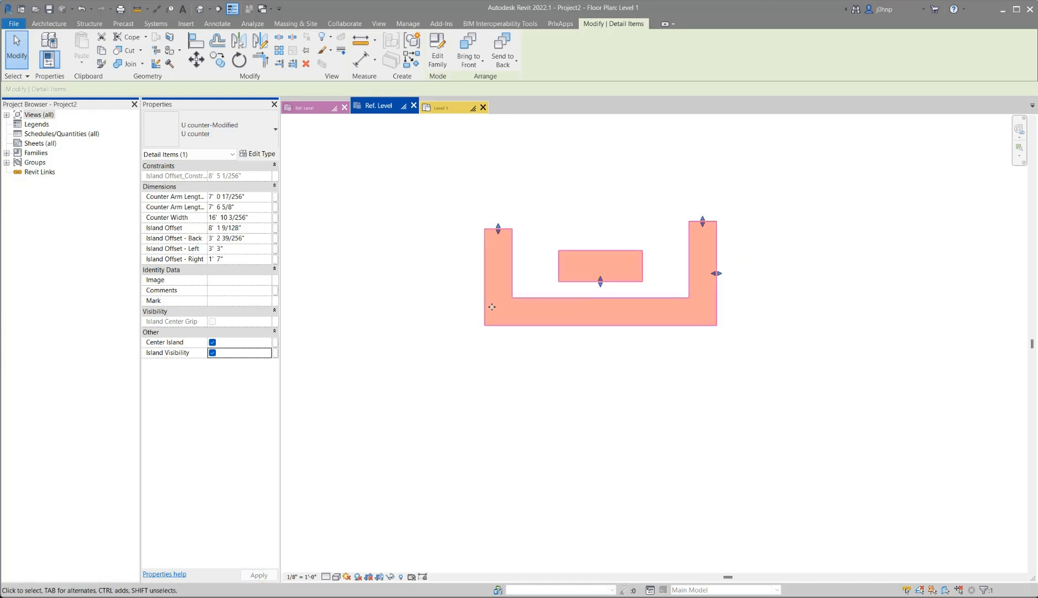
With Center Island off, move the island to about 5' 11" offset and 2' 9" back offset, and widen the counter to about 19' 7".
click(213, 342)
drag(601, 268, 570, 283)
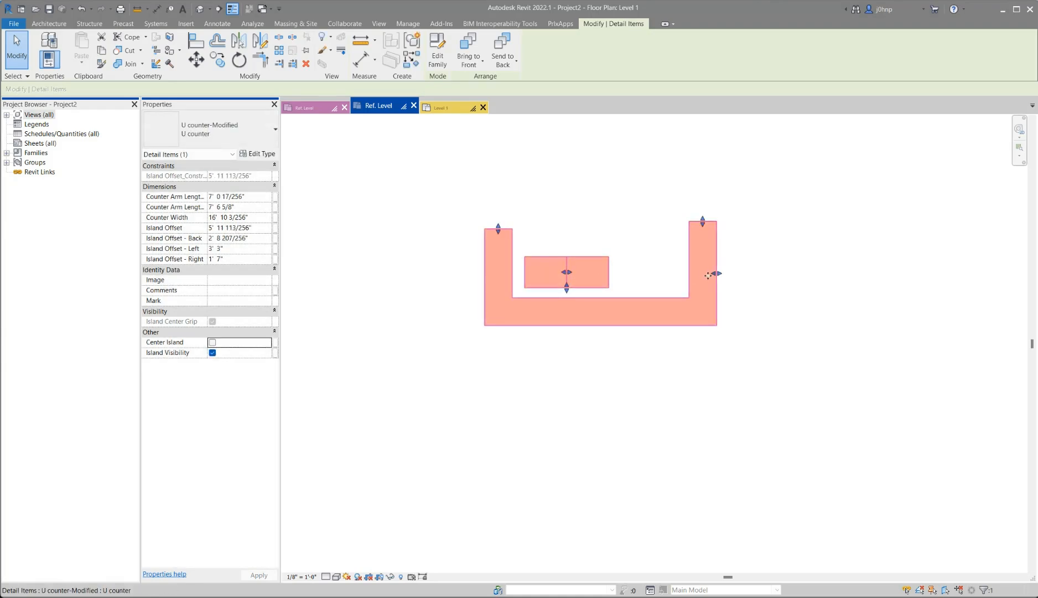
drag(717, 273, 756, 273)
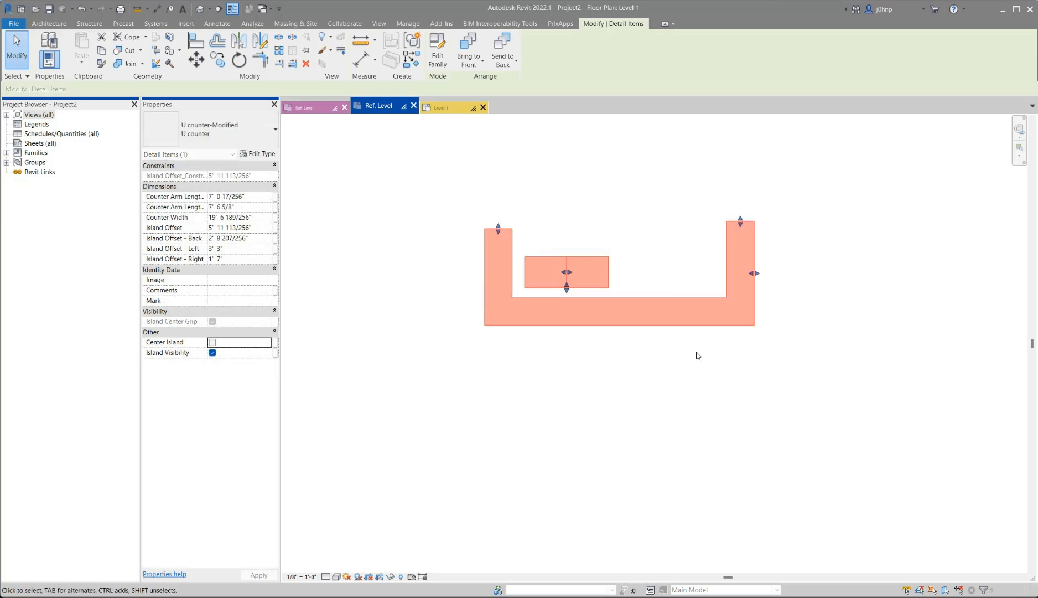
Move the island to a back offset of about 3' 4" and shorten the counter's left arm to about 4' 11".
scroll(711, 354, up, 2)
mouse_move(536, 248)
mouse_down()
mouse_move(613, 248)
mouse_move(618, 226)
mouse_move(565, 228)
mouse_move(565, 243)
mouse_move(538, 243)
mouse_up()
drag(445, 191, 446, 229)
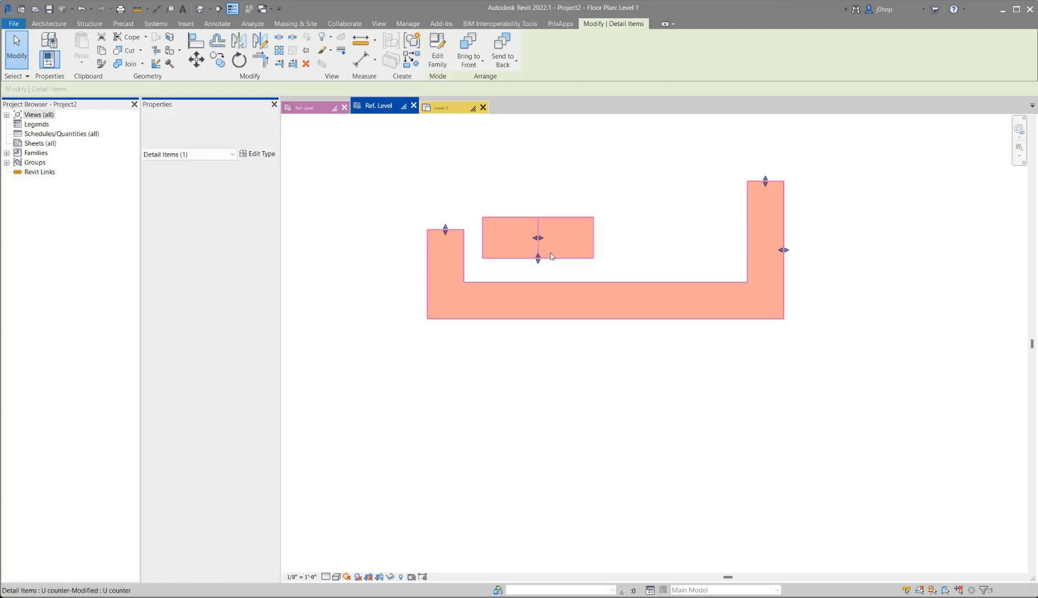
Slide the island back and forth, ending at an Island Offset of about 8' 11" and a back offset of about 5' 1".
drag(536, 245, 579, 246)
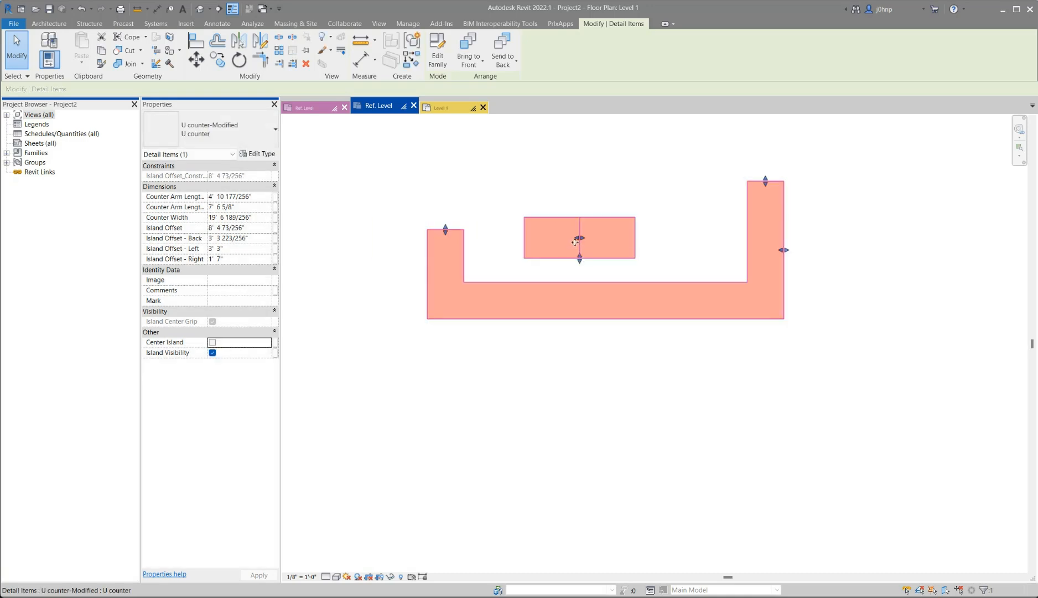
drag(579, 239, 536, 238)
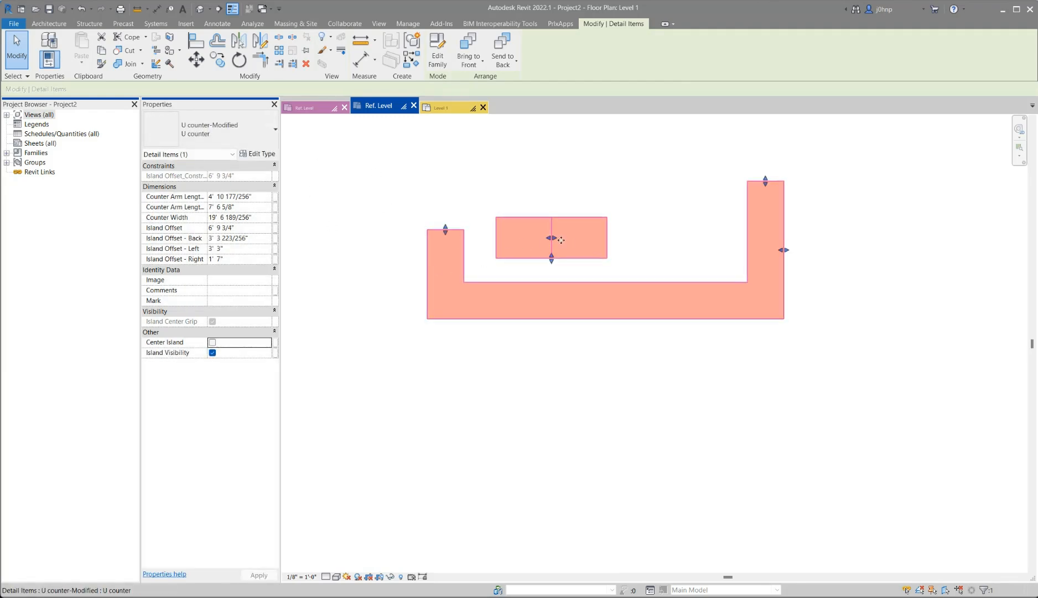
drag(552, 238, 609, 234)
Turn on Center Island and move the island to a back offset of about 4' 0".
click(212, 343)
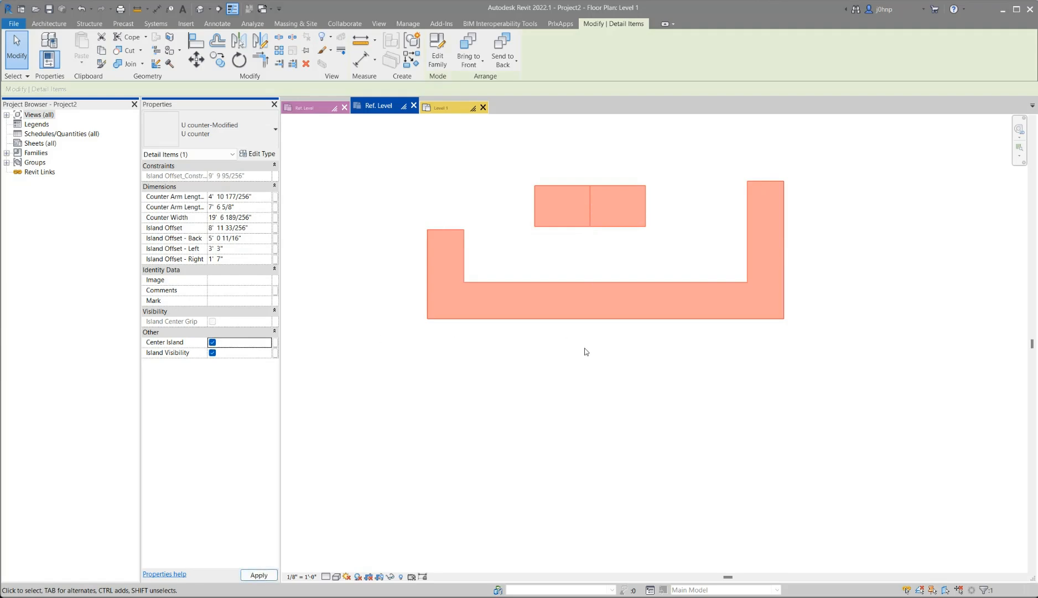
drag(612, 238, 602, 248)
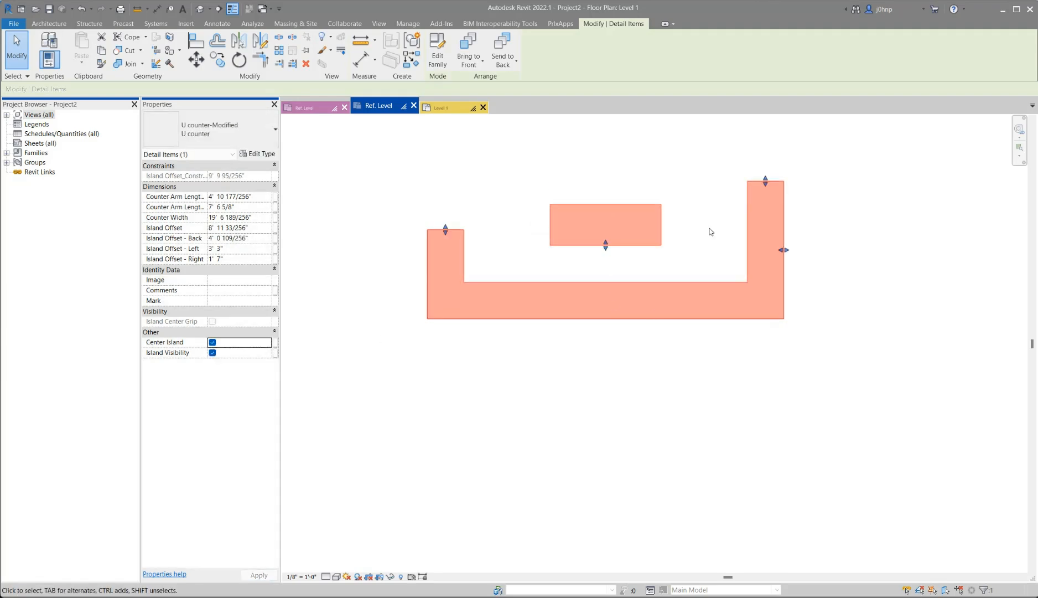
Shift the U counter slightly down in the plan and try a Counter Depth of 3' 0" in its type properties.
drag(762, 180, 757, 222)
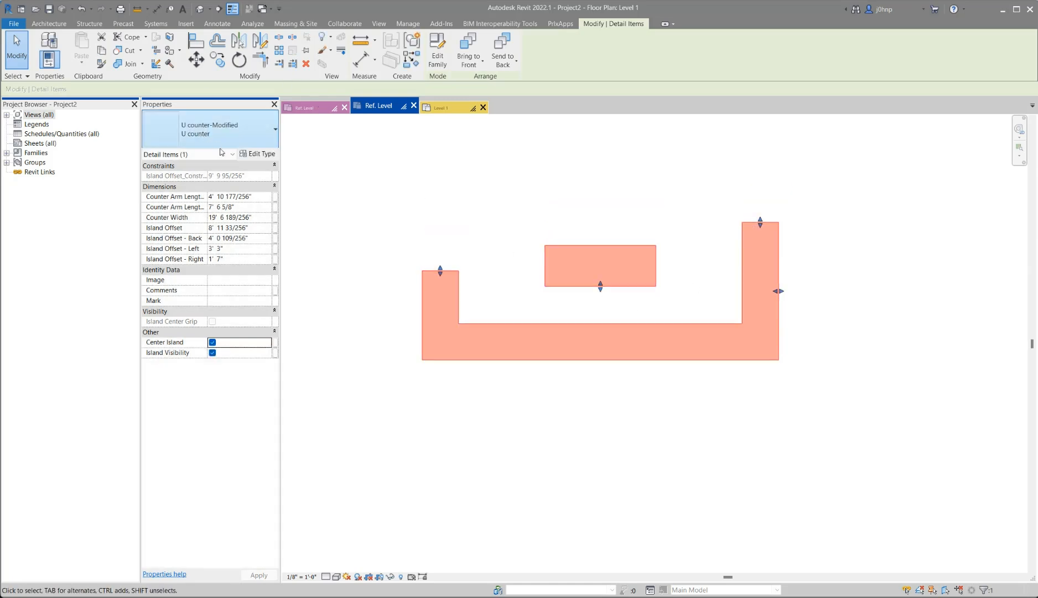
click(262, 155)
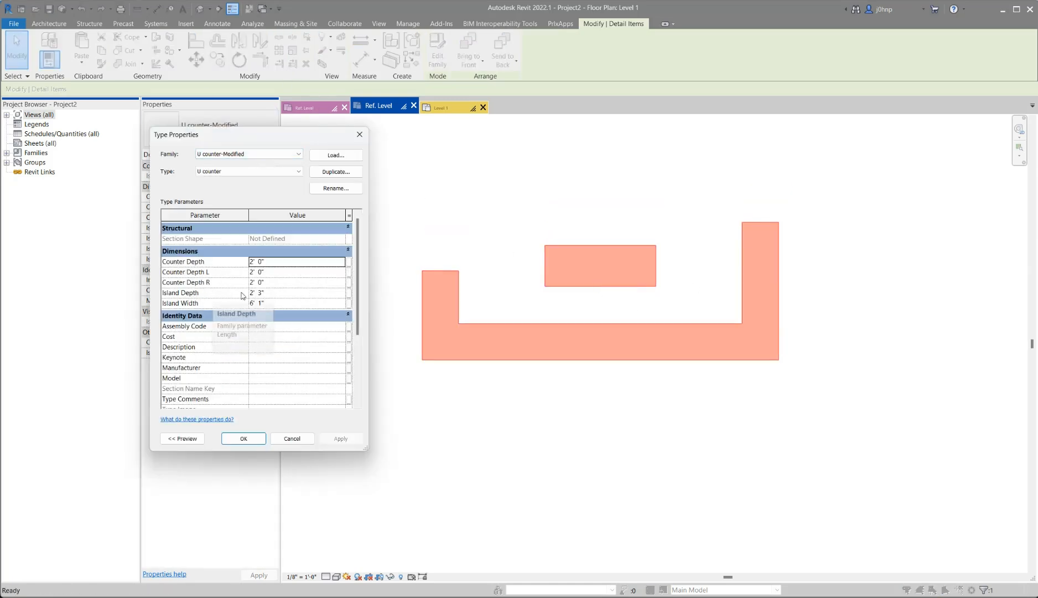
click(289, 262)
text(3)
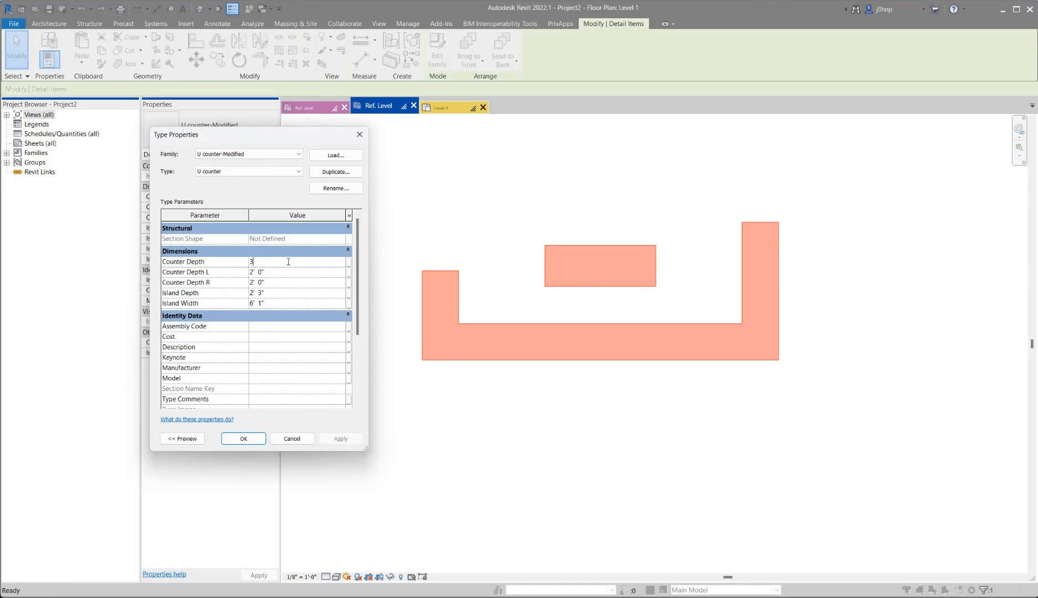
click(334, 440)
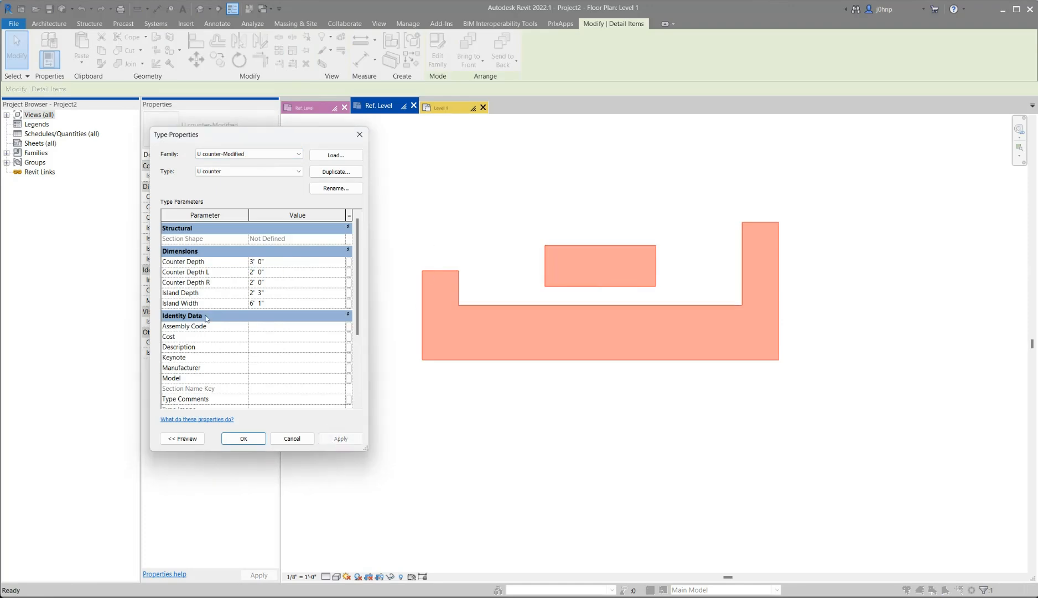
Try 3' 0" for Counter Depth L and Counter Depth R, discard the type changes, and deselect the counter.
click(272, 272)
text(3)
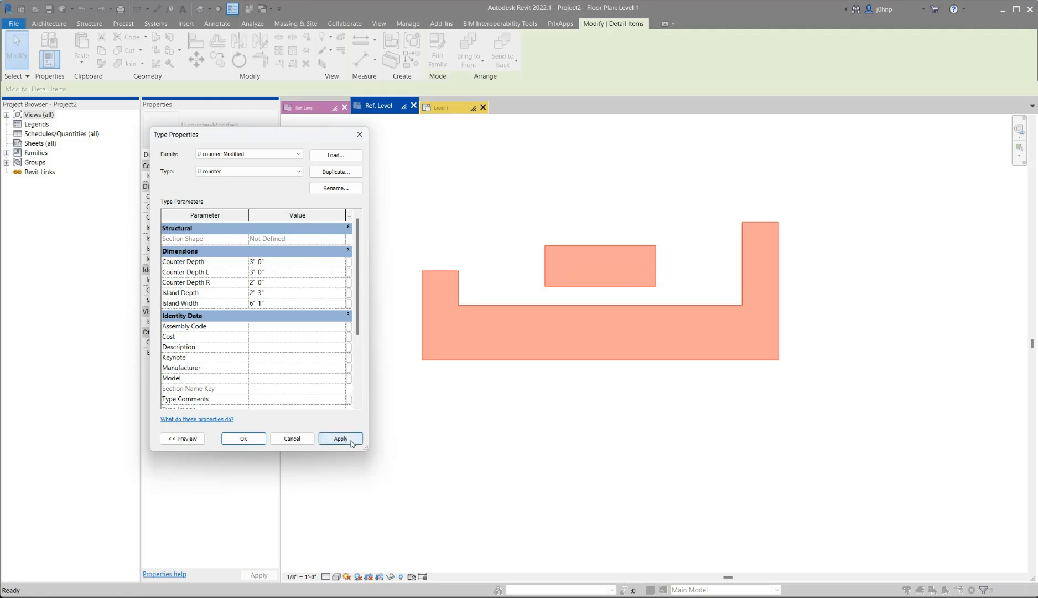
click(339, 438)
click(293, 282)
text(3)
click(340, 438)
click(293, 438)
click(481, 425)
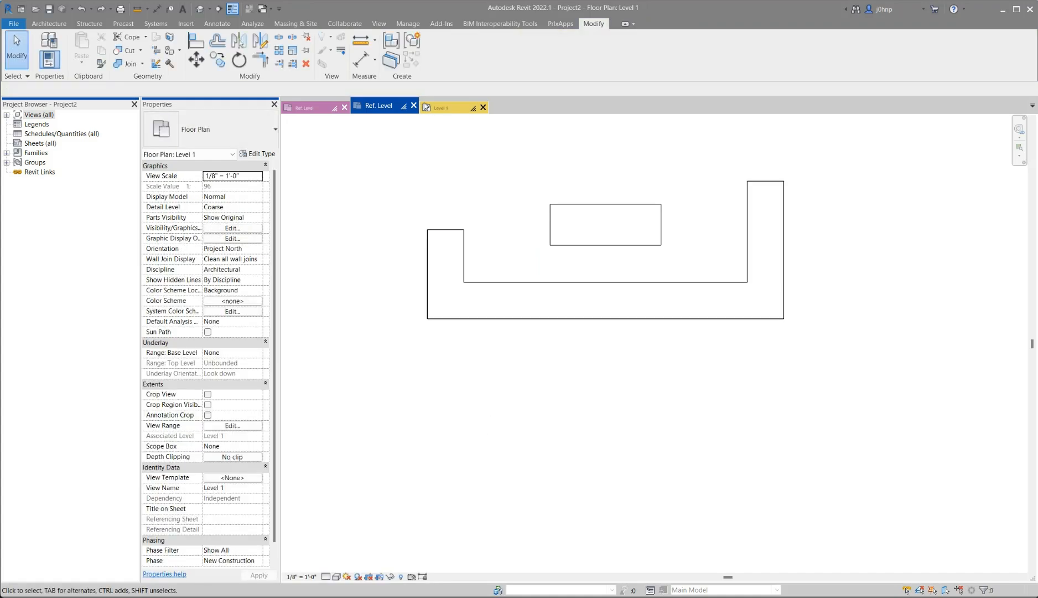
Return to the Ref. Level view of the U counter-Modified family with the counter and its dimensions in view.
click(390, 107)
scroll(584, 260, down, 2)
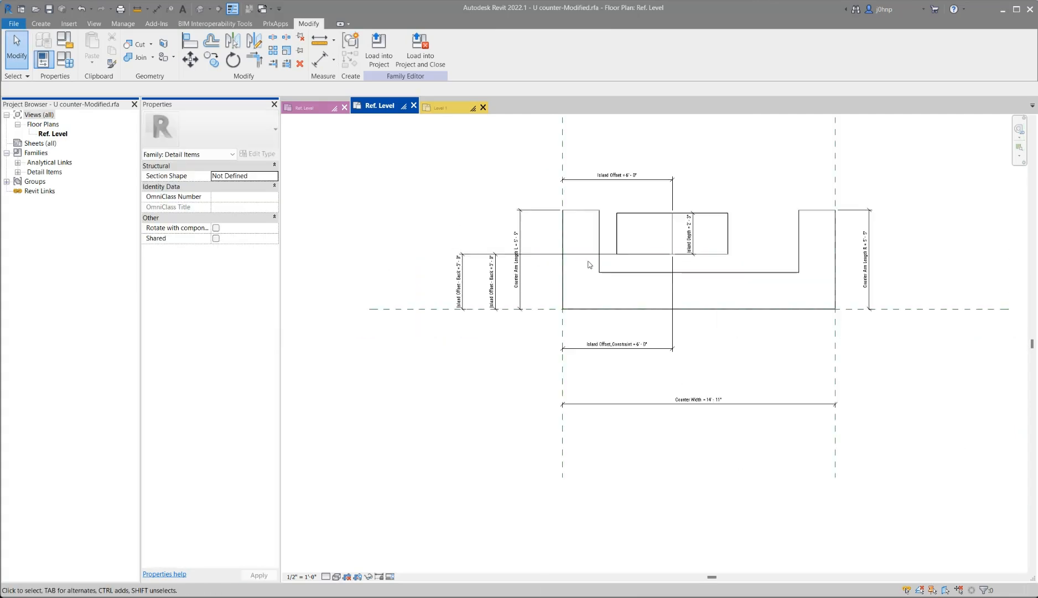
middle_drag(491, 254, 393, 263)
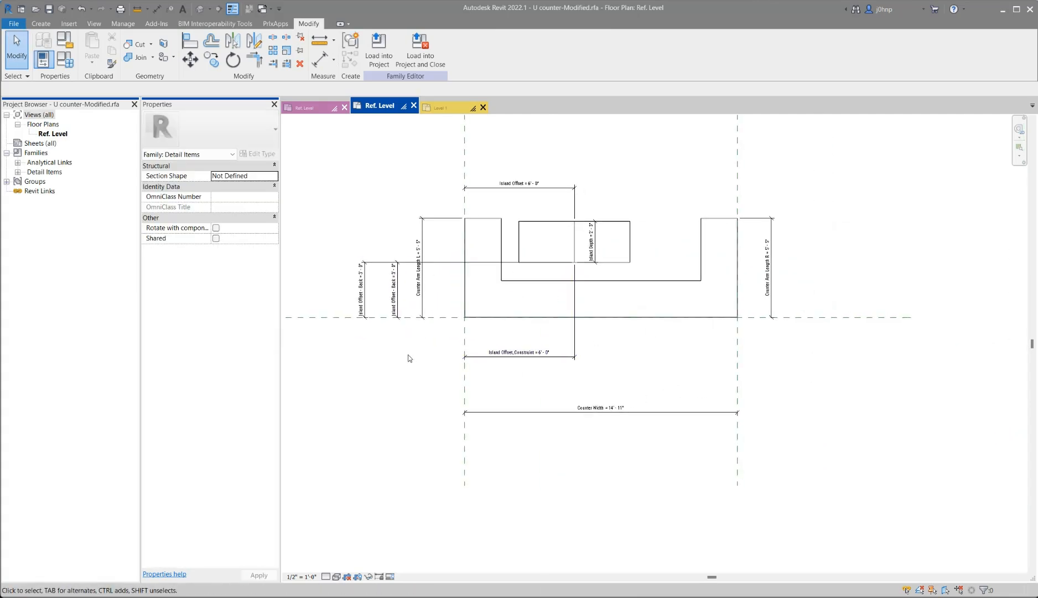